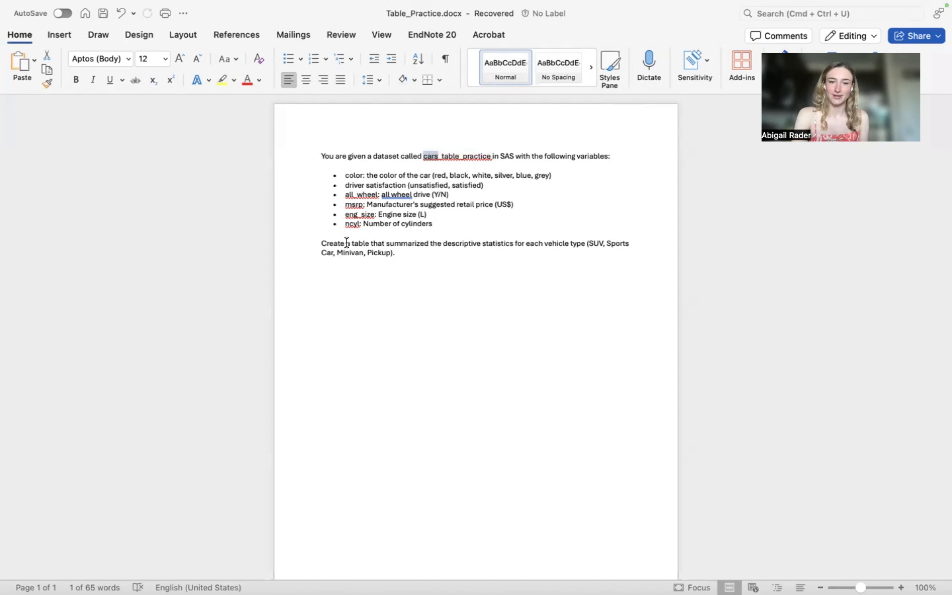
Examine the task's request for a descriptive statistics table by vehicle type and the list of variables to include
left_click_drag(346, 244, 364, 242)
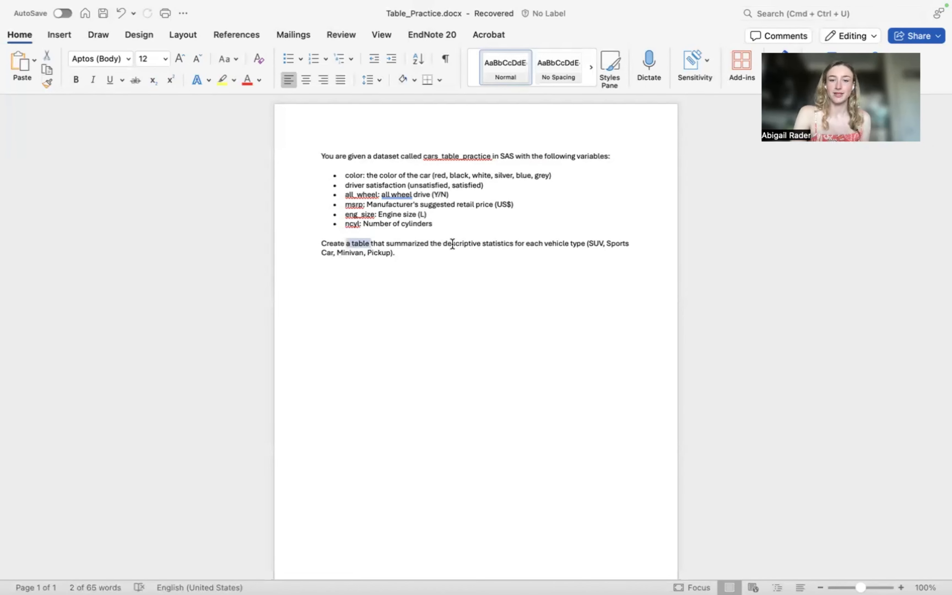
left_click_drag(445, 242, 336, 174)
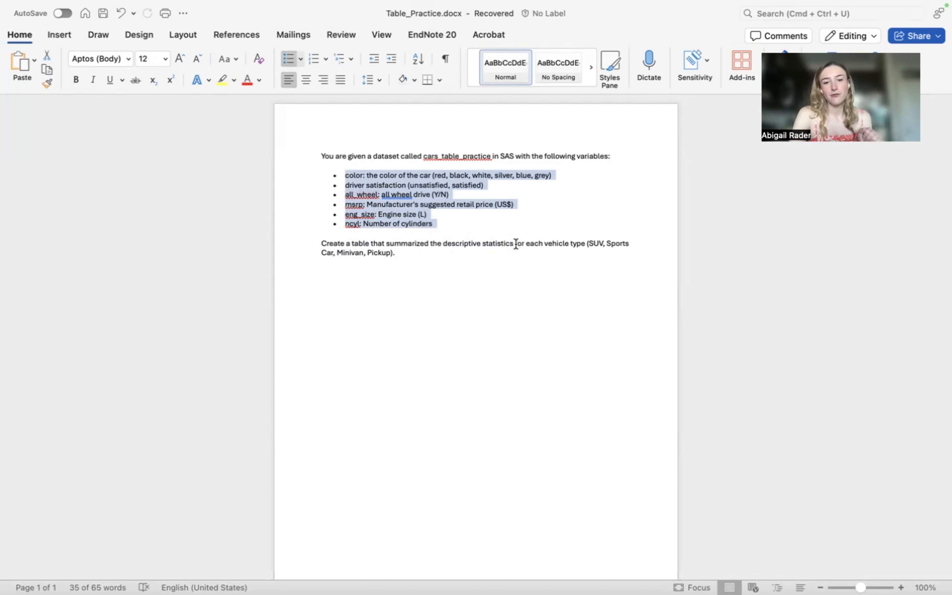
left_click_drag(515, 243, 583, 242)
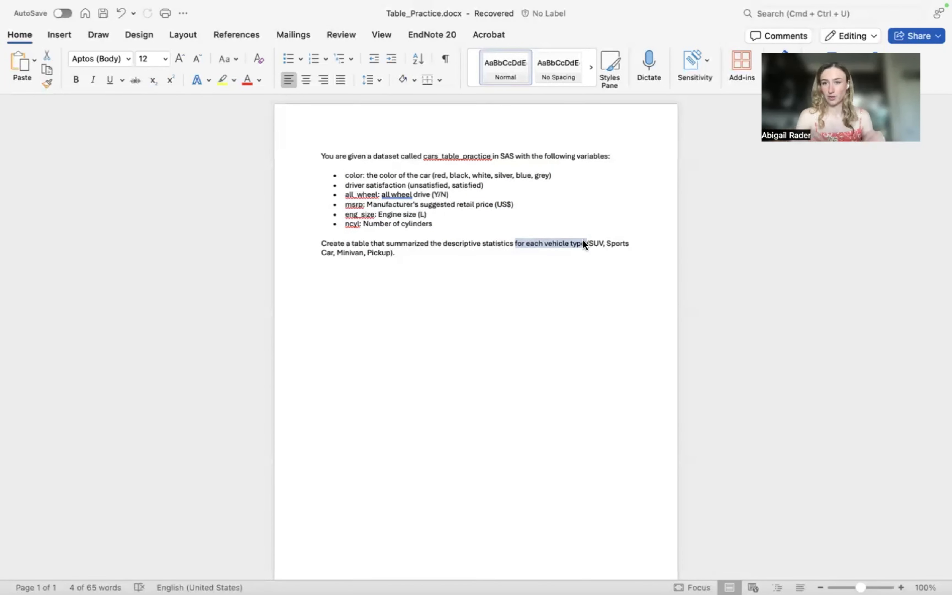
Insert a table with five columns and eight rows below the task description
left_click(521, 248)
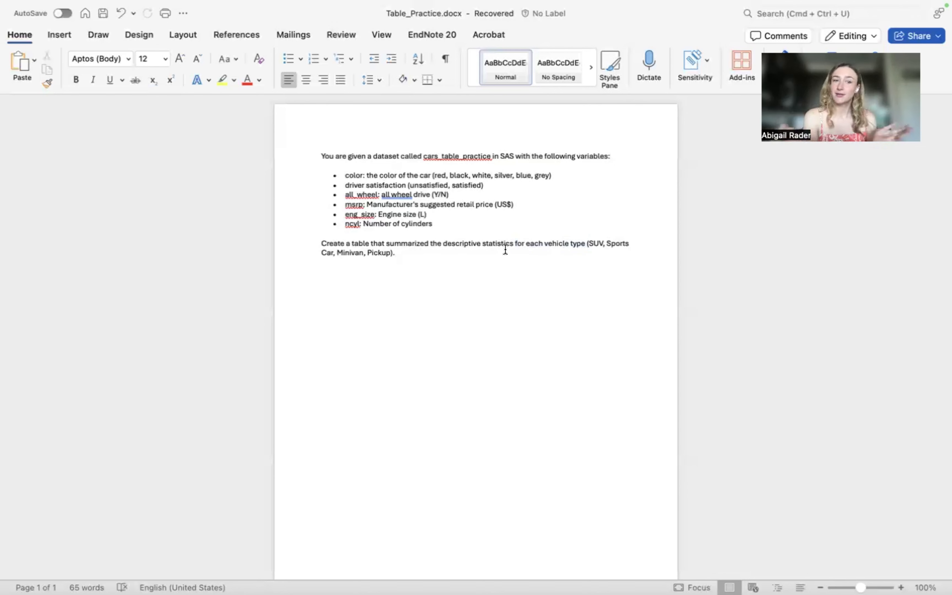
left_click(58, 35)
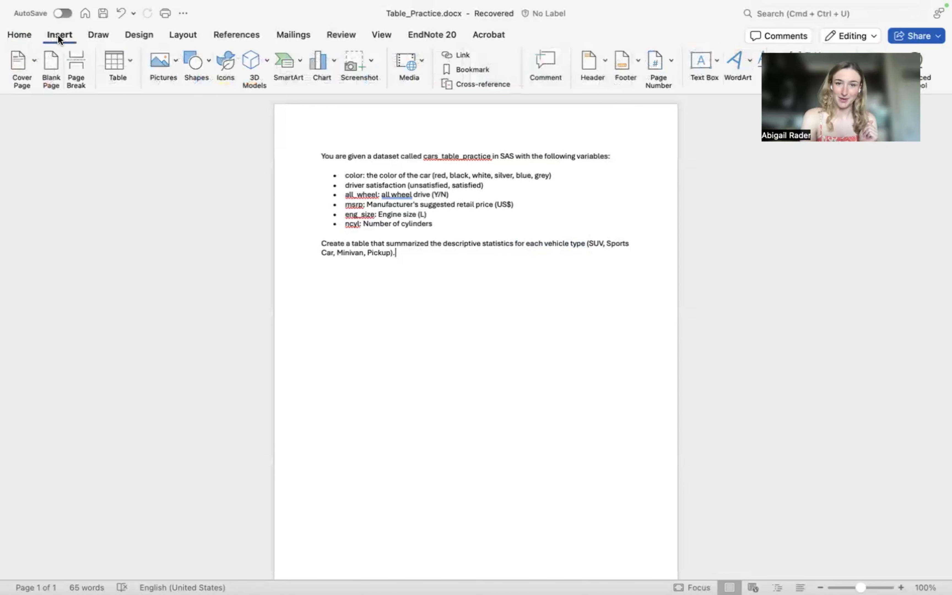
left_click(117, 62)
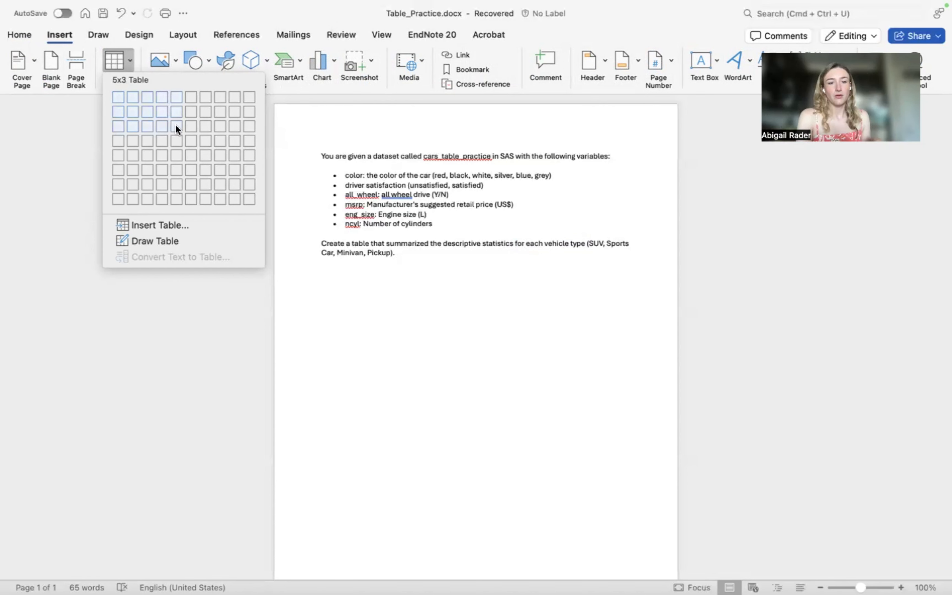
left_click(177, 201)
left_click(67, 35)
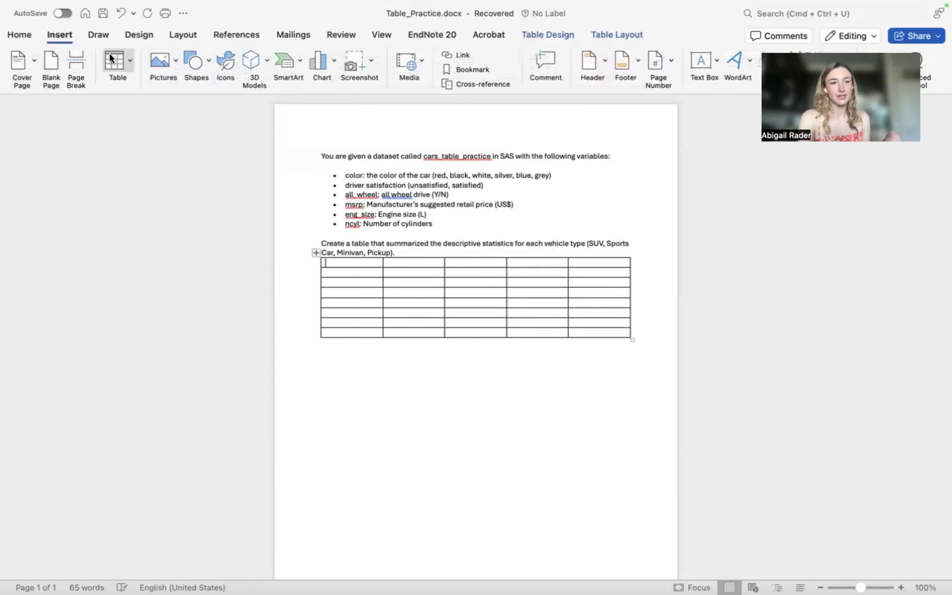
left_click(113, 60)
left_click(140, 223)
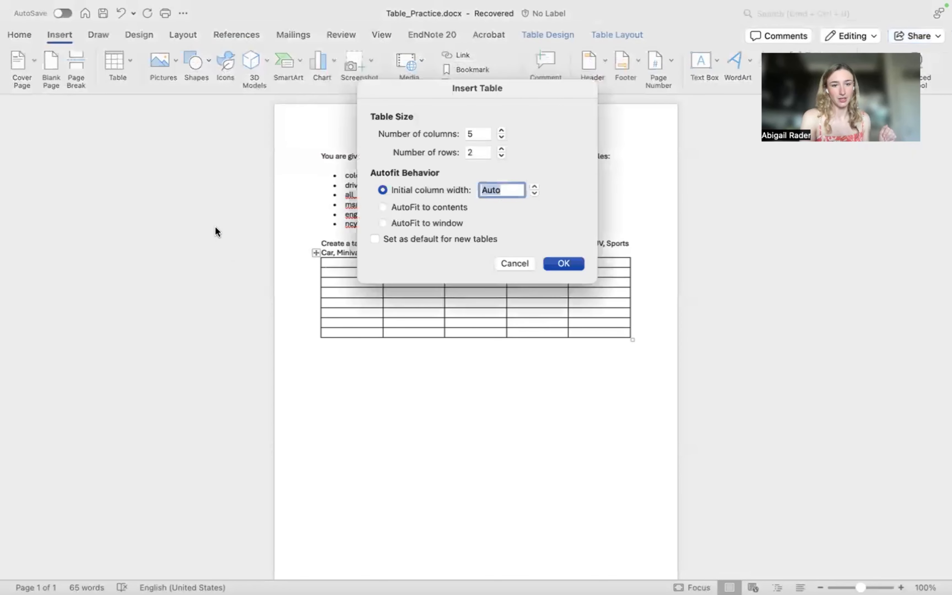
left_click(473, 152)
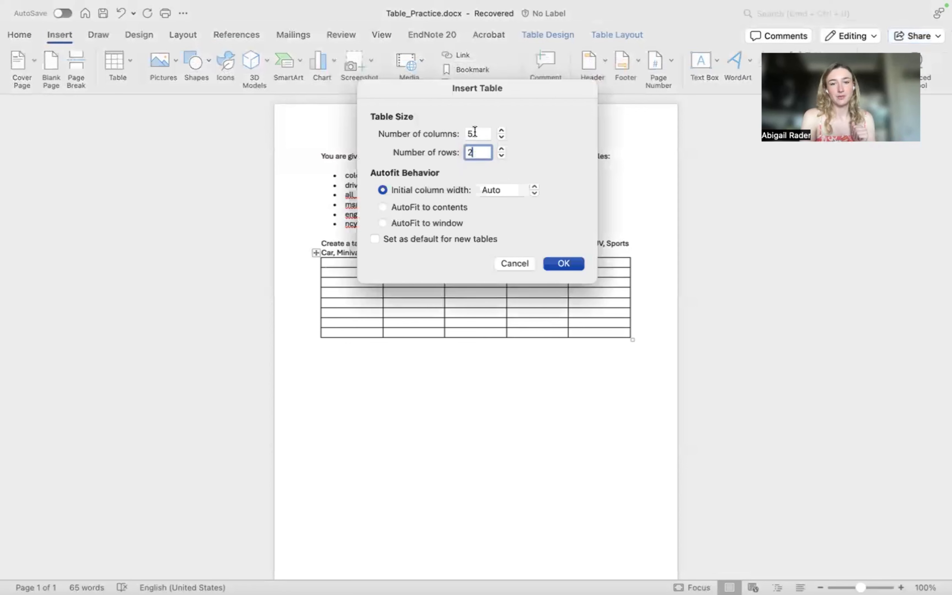
left_click(475, 132)
left_click(477, 151)
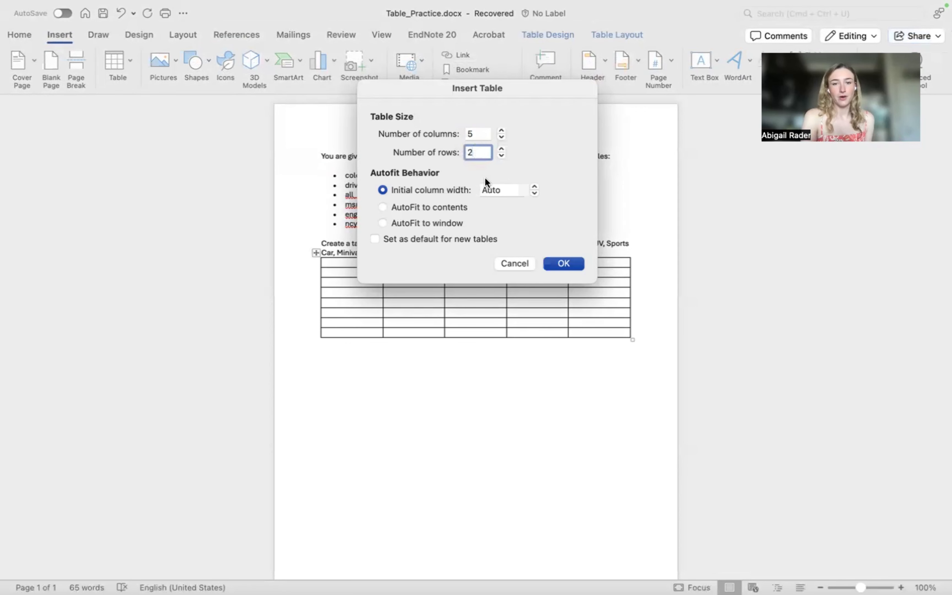
left_click(514, 263)
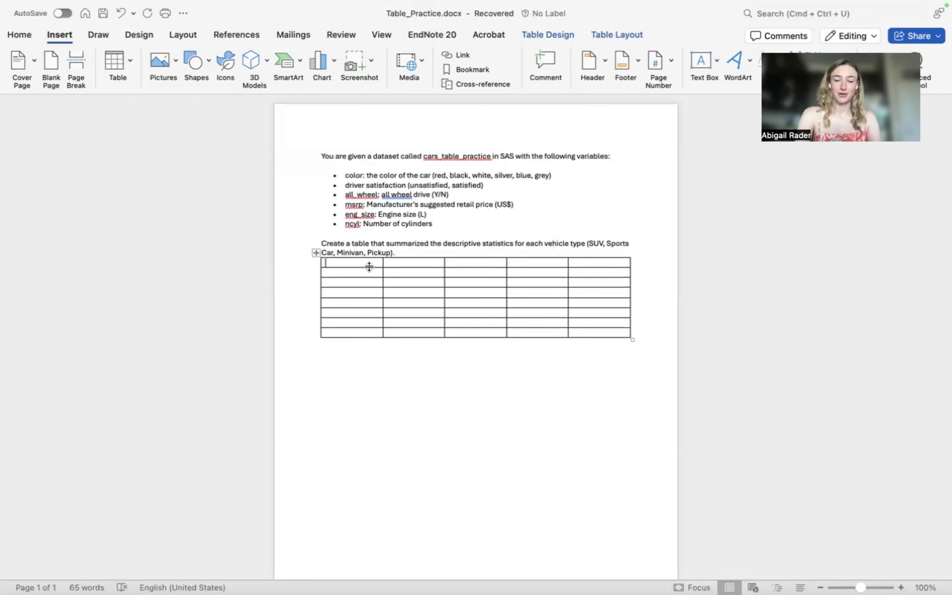
Fill the table's header row with Variable, Minivan, Pickup, Sports Car and SUV
type("Variable")
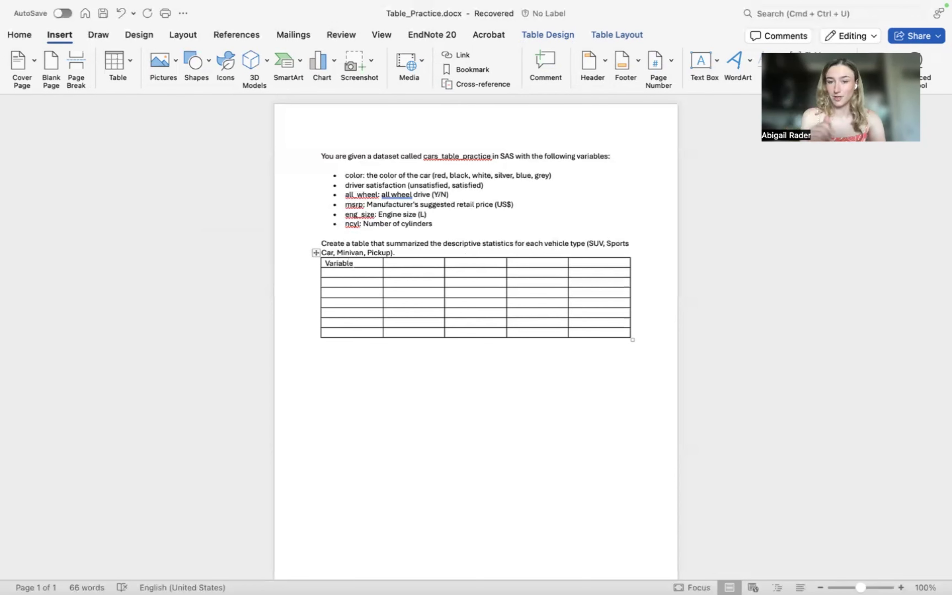
key("Tab")
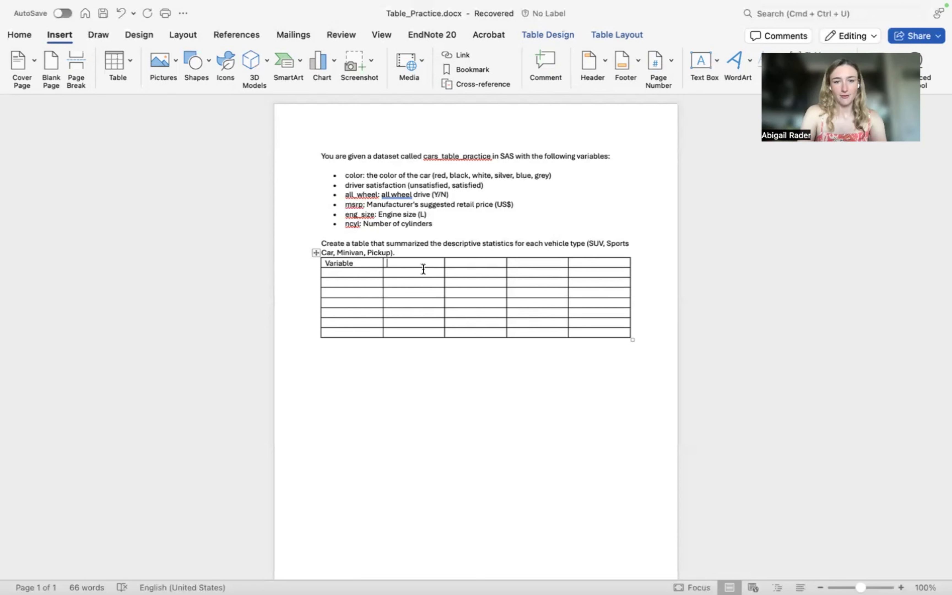
type("Mini")
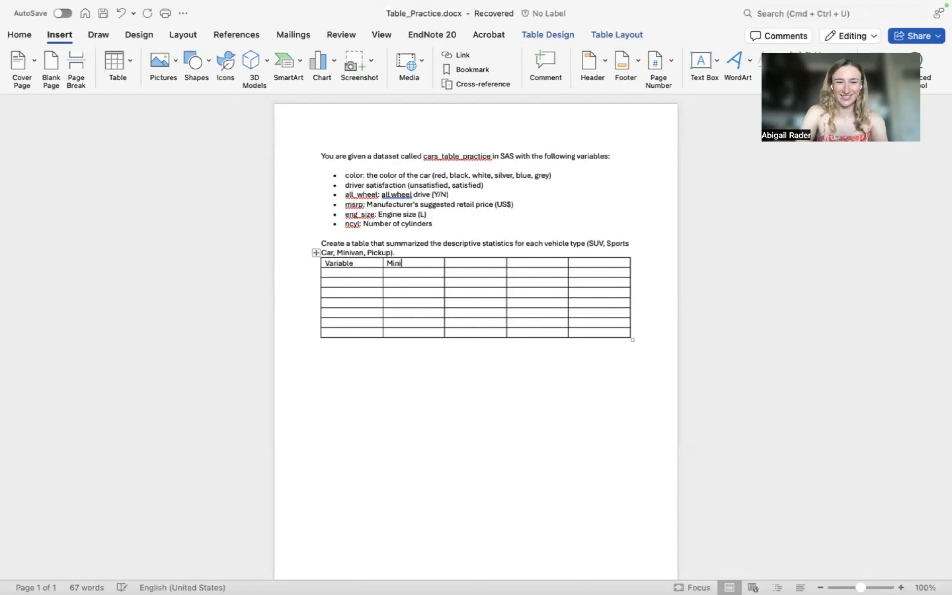
type("van")
key("Tab")
type("P")
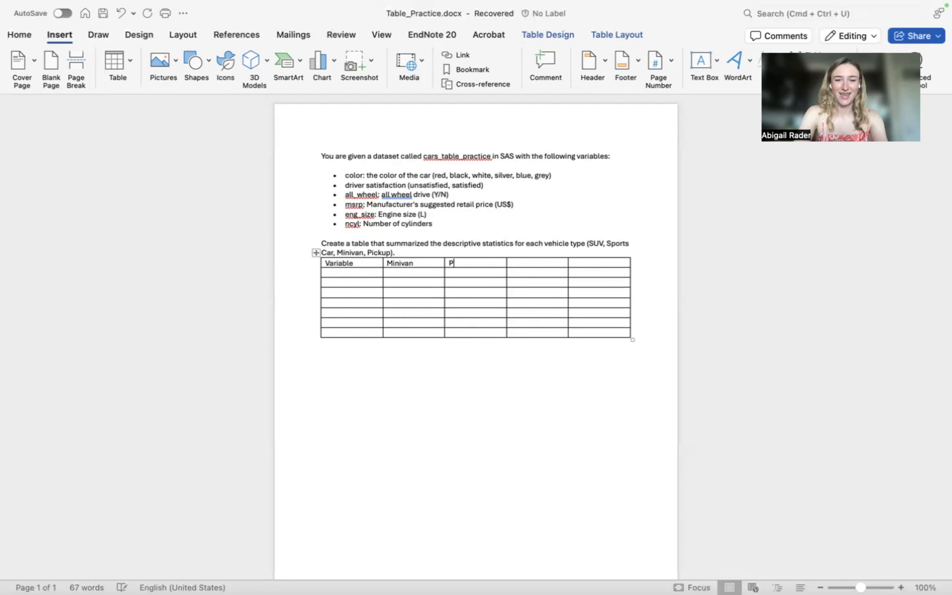
type("ickup")
key("Tab")
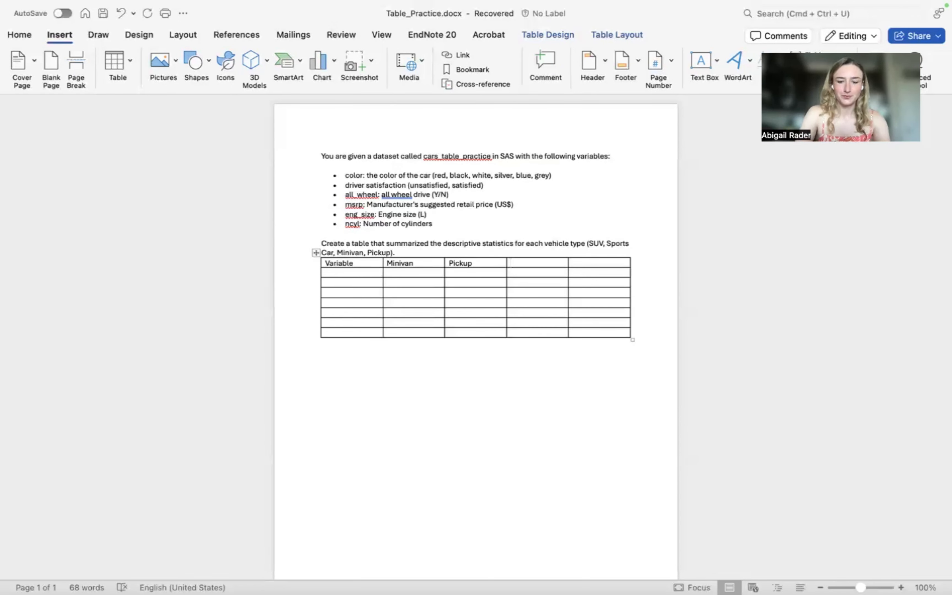
type("Sports Car")
key("Tab")
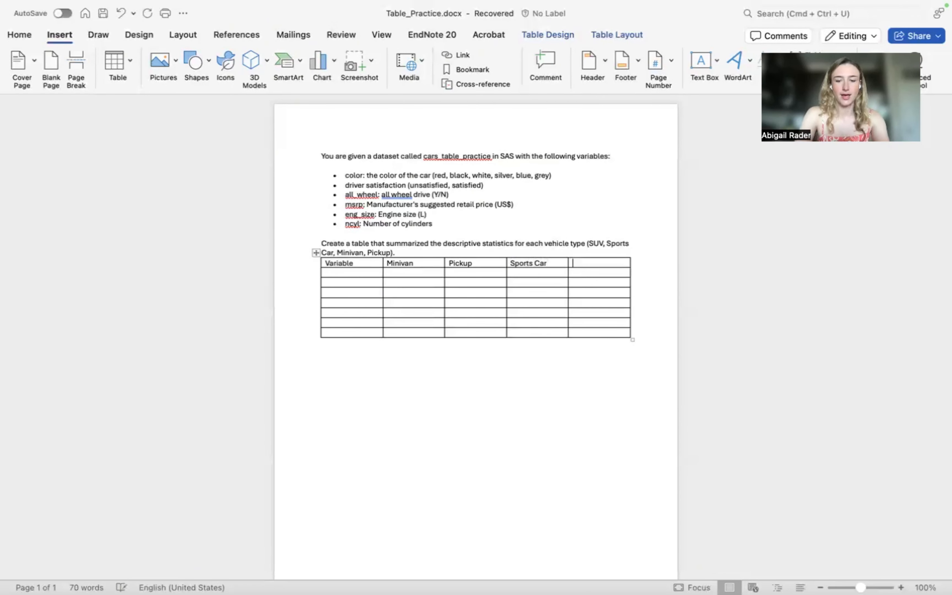
type("SUV")
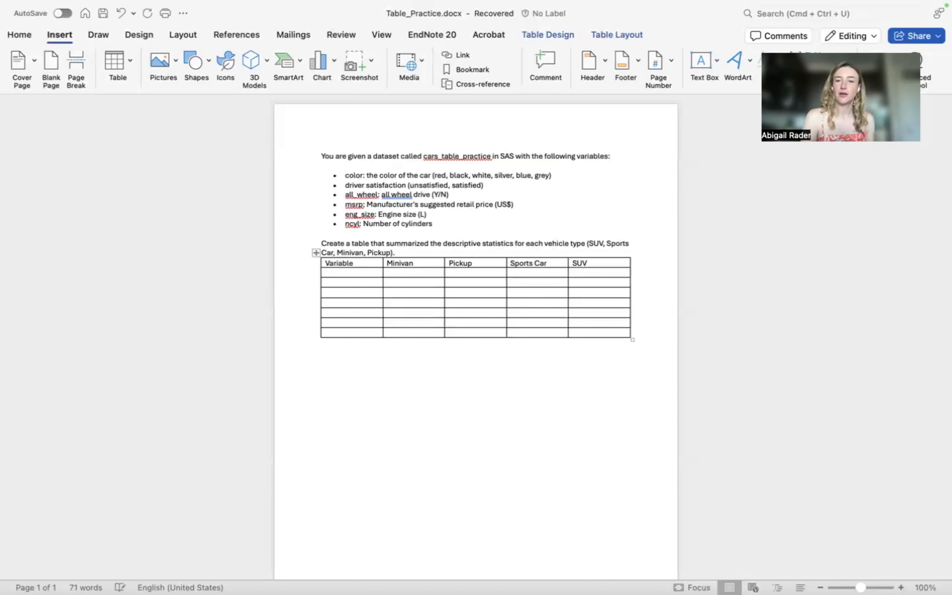
Enter Color as the first variable label in the row beneath the Variable header
left_click(365, 271)
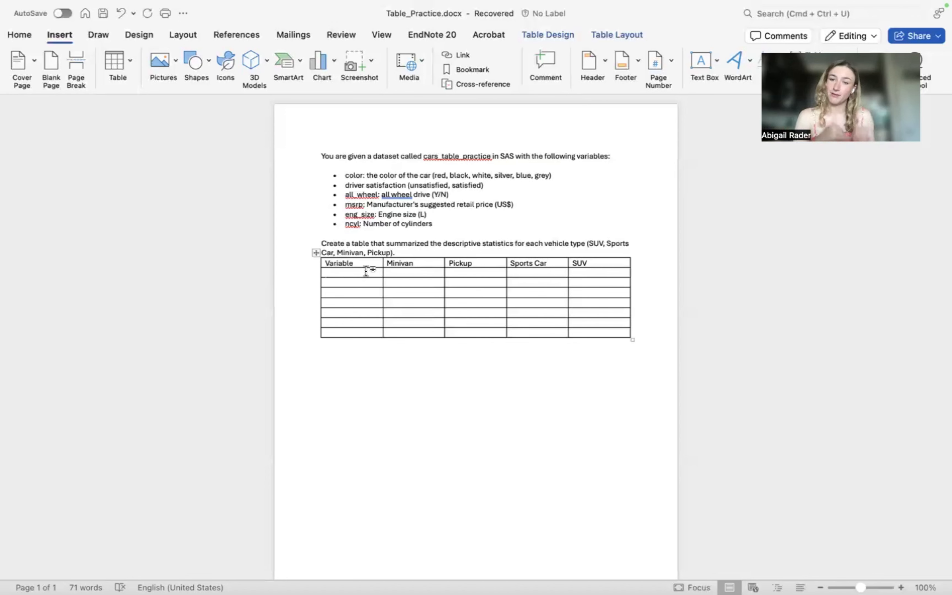
left_click_drag(457, 225, 332, 177)
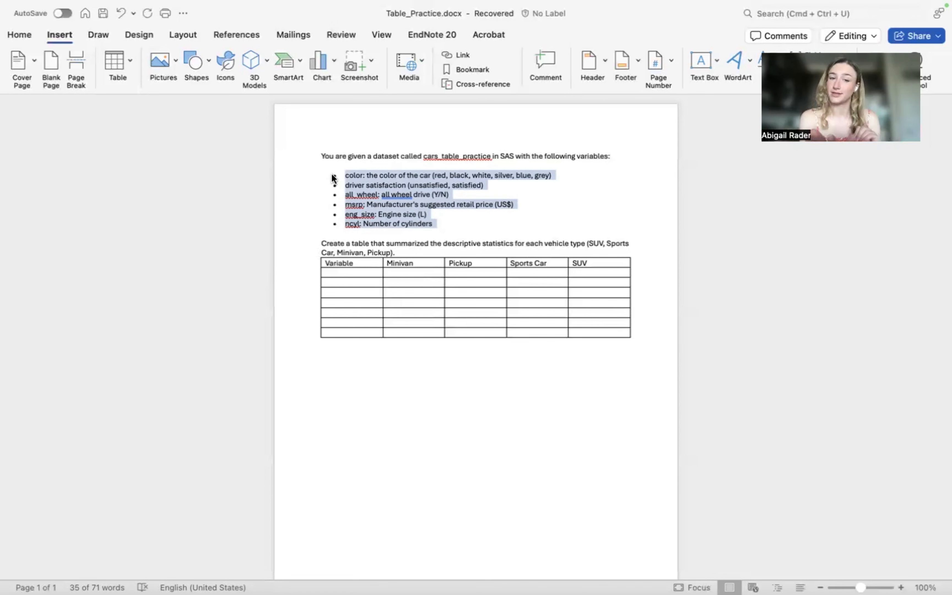
left_click(349, 273)
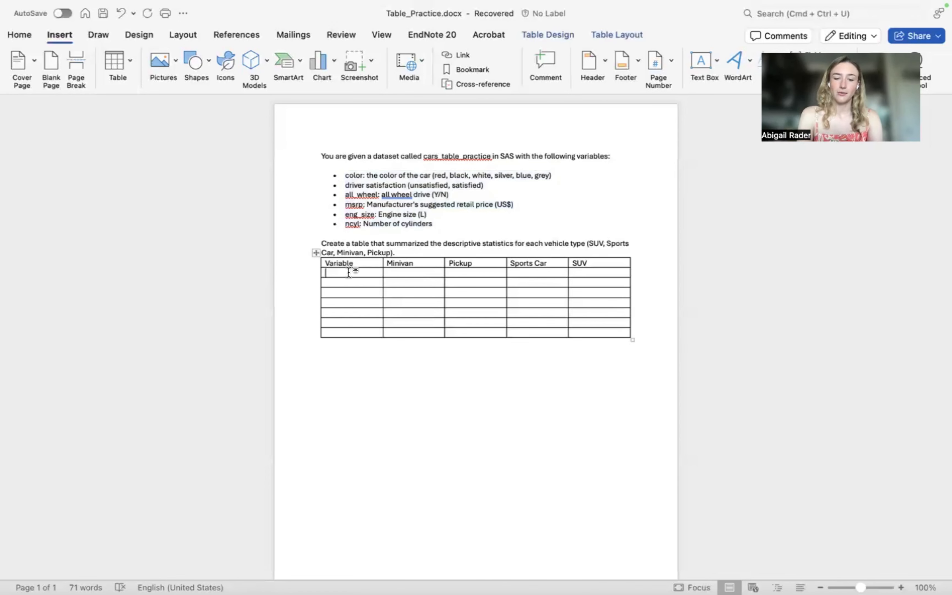
type("Color")
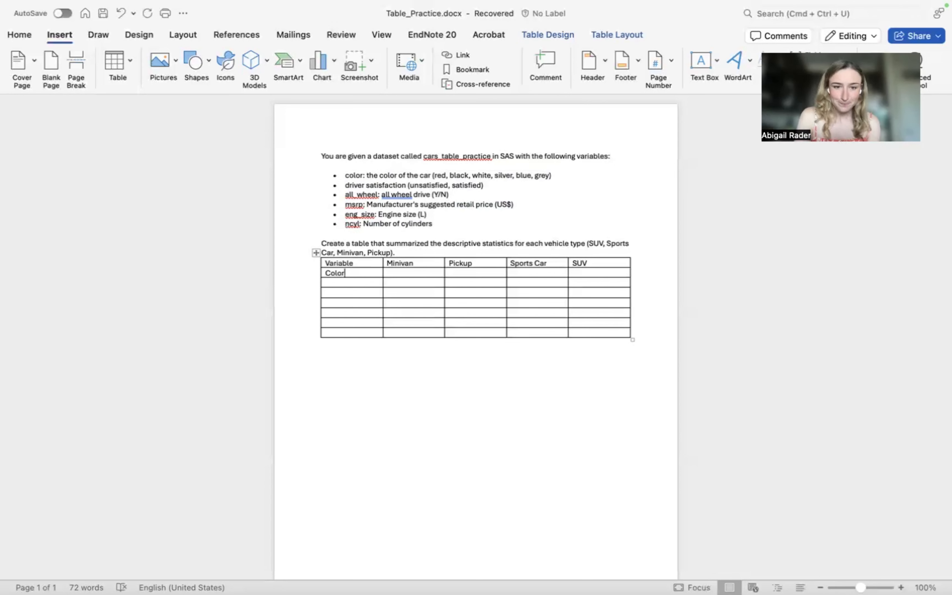
left_click(387, 273)
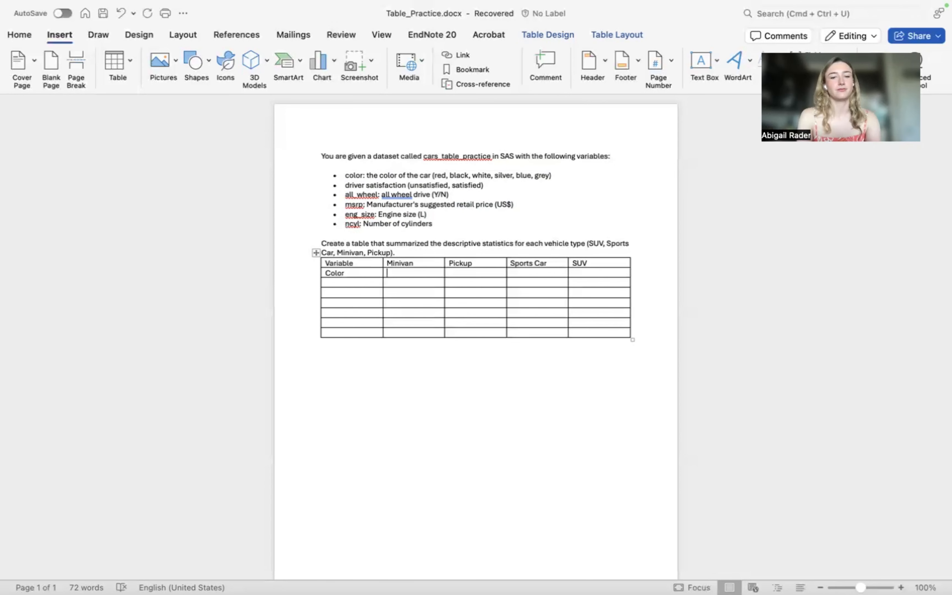
left_click(339, 282)
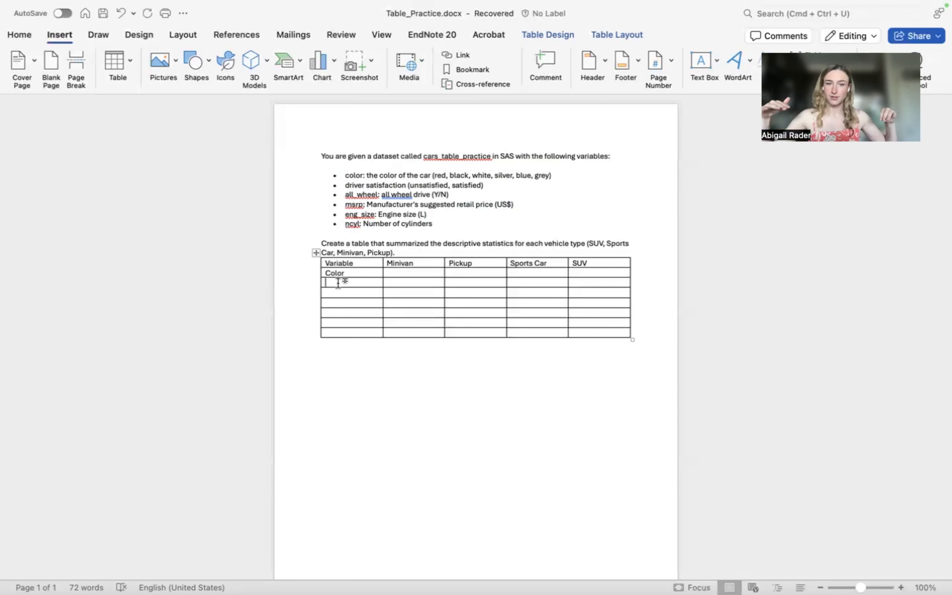
left_click_drag(340, 272, 584, 270)
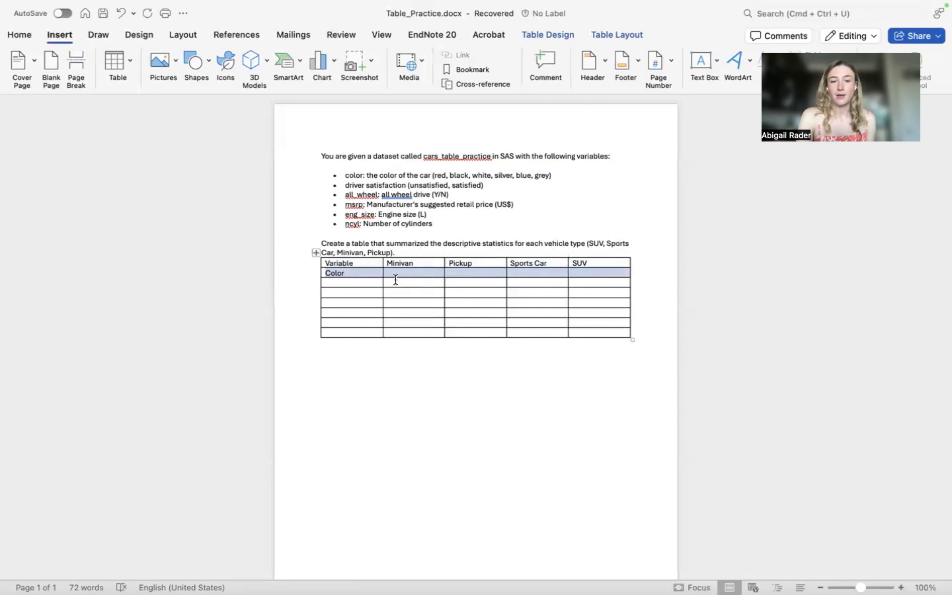
left_click(365, 282)
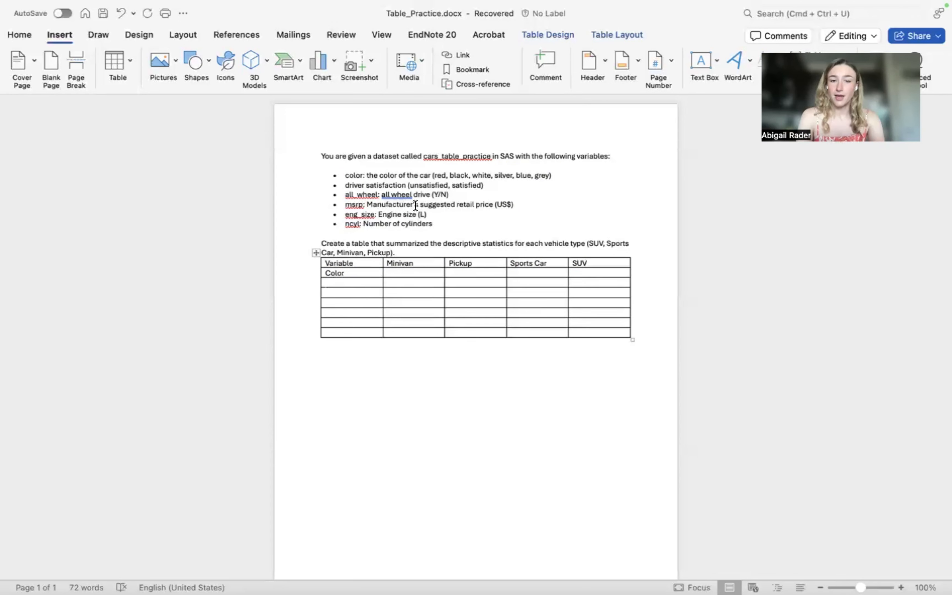
left_click_drag(433, 175, 549, 174)
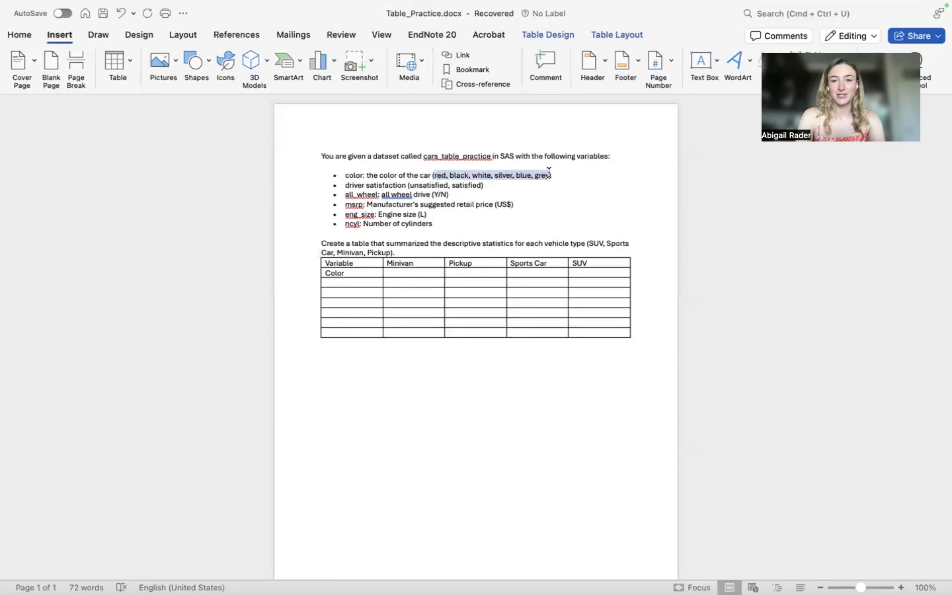
List Black, Blue, Red and Grey in separate rows of the Variable column beneath Color
left_click(356, 282)
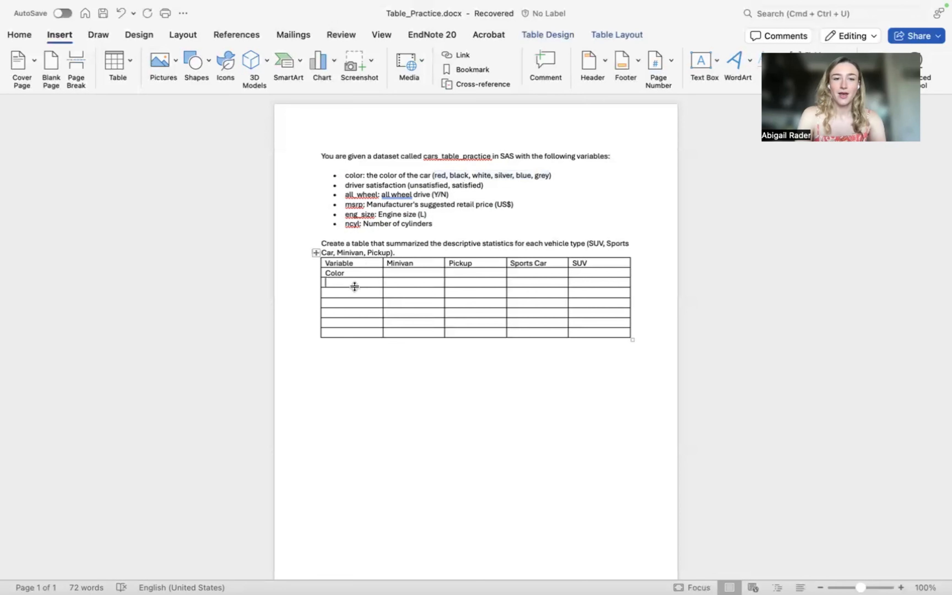
type("Black")
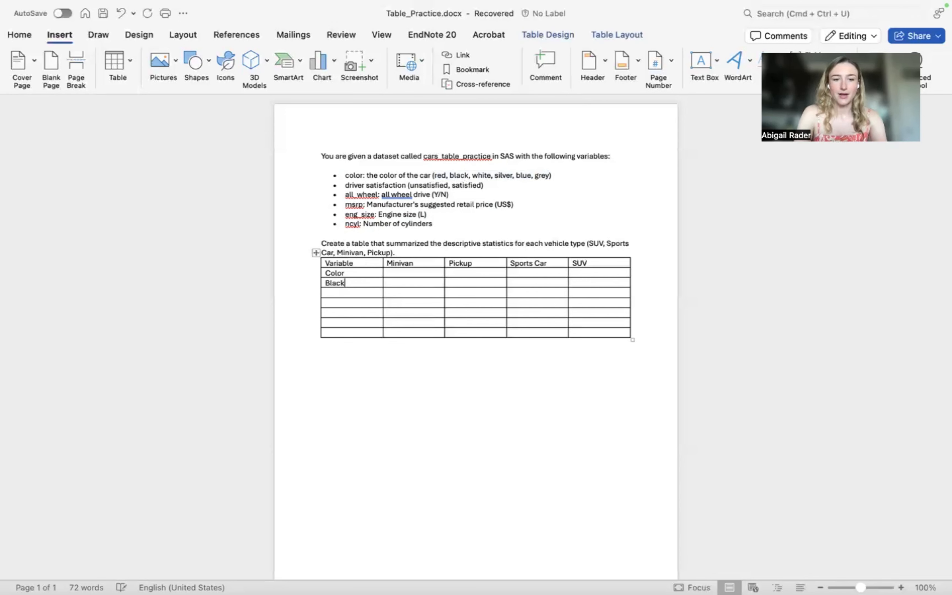
key("Down")
type("Blue")
key("Down")
type("Red")
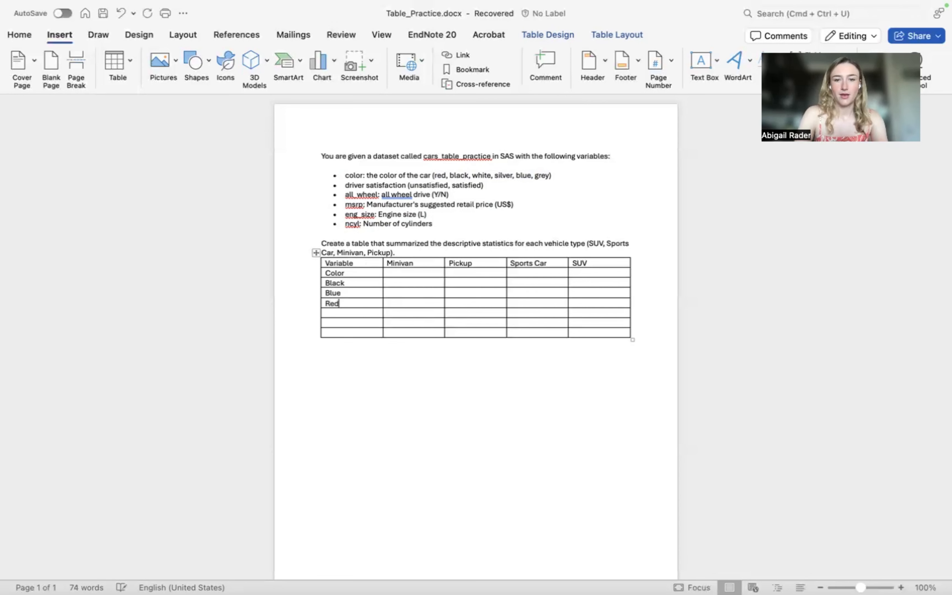
key("Down")
type("Grey")
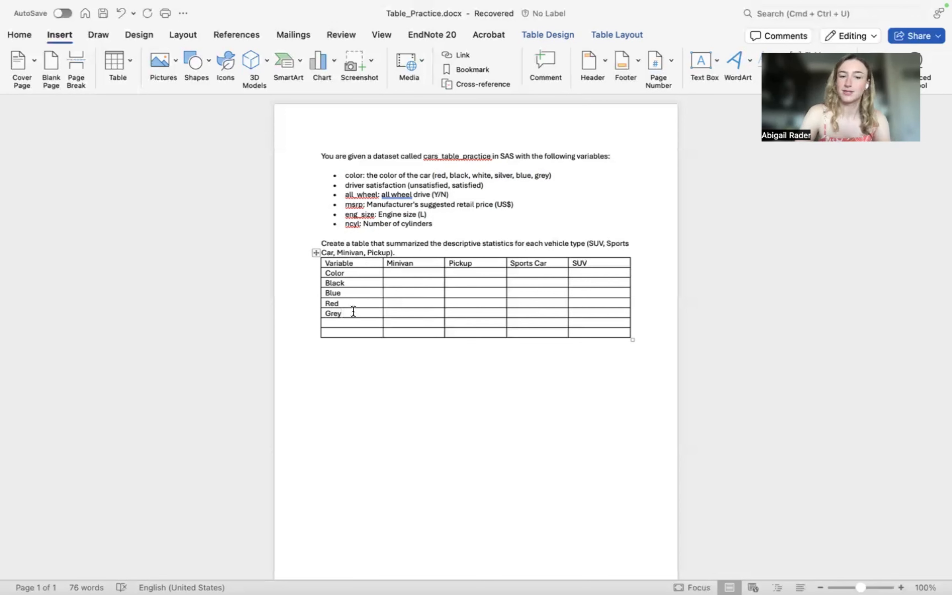
Put the color labels in alphabetical order by replacing Red with Grey and the original Grey below it with Red
left_click(329, 303)
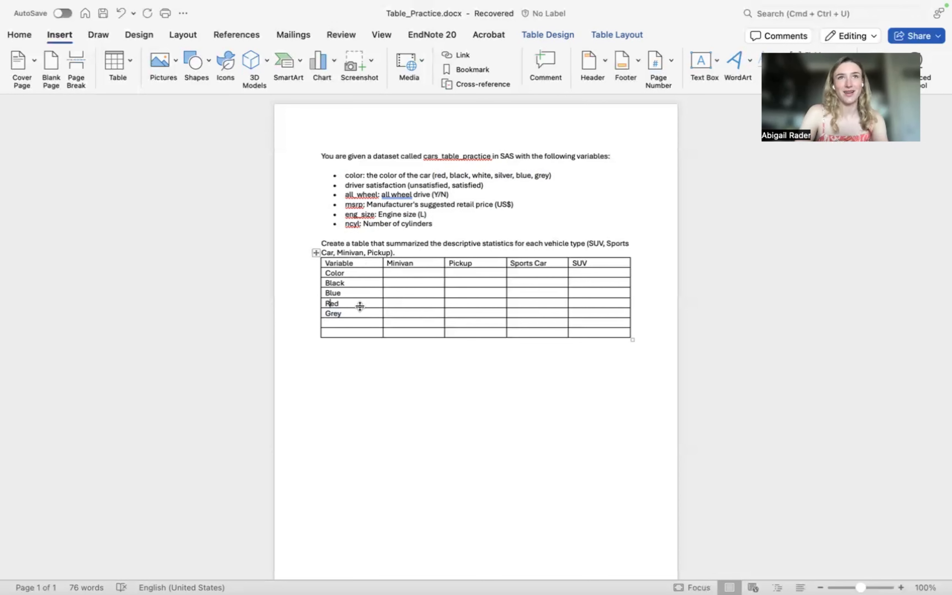
double_click(332, 303)
type("Grey")
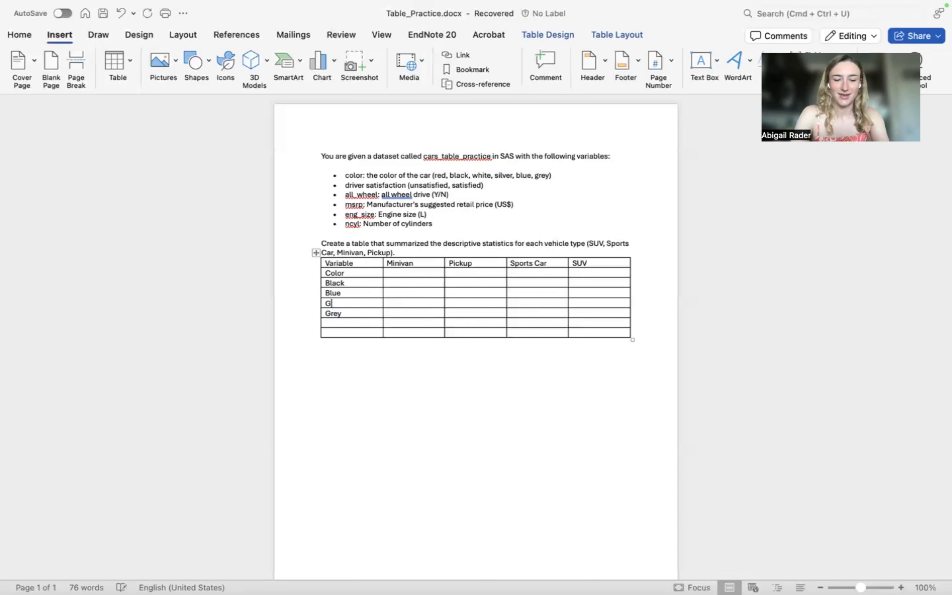
key("Tab")
double_click(333, 313)
type("Red")
key("Down")
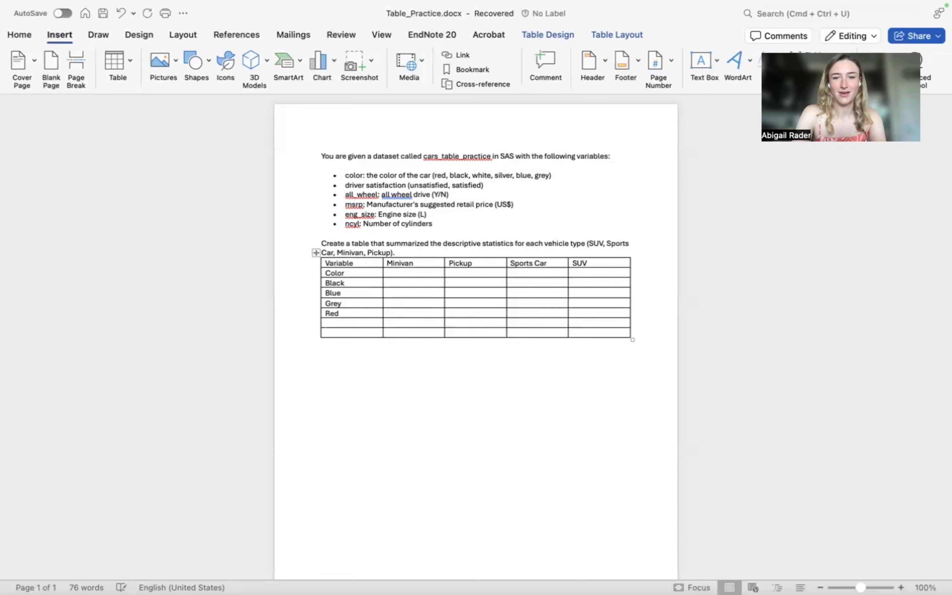
type("White")
key("BackSpace")
key("BackSpace")
key("BackSpace")
key("BackSpace")
key("BackSpace")
Add Silver and White as the last two color labels in the Variable column beneath Red
type("S")
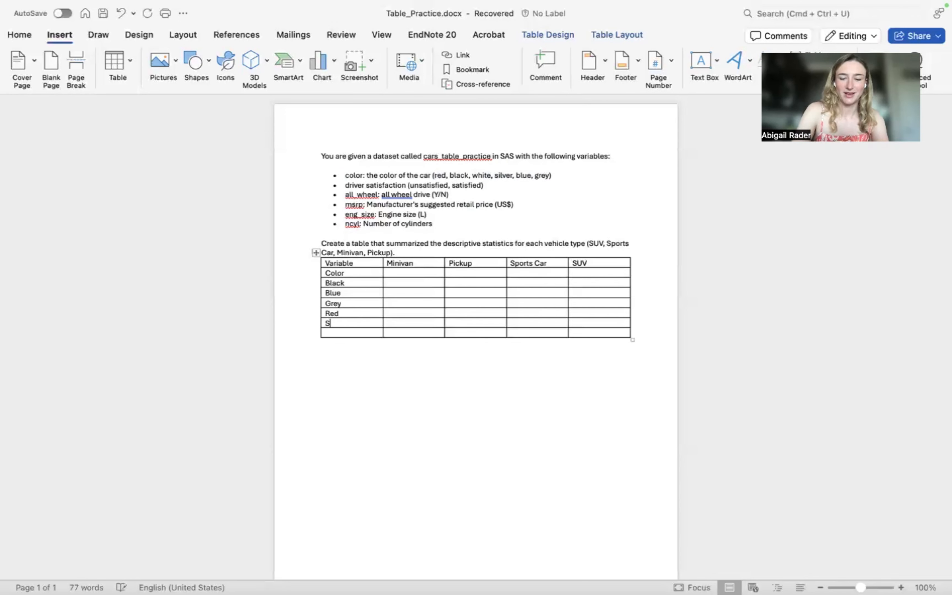
type("ilver")
key("Down")
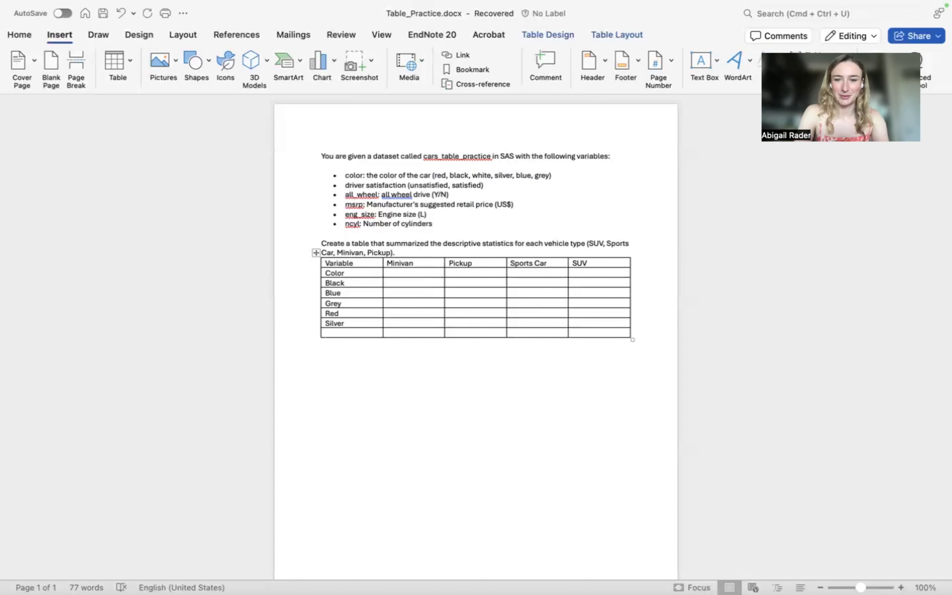
type("White")
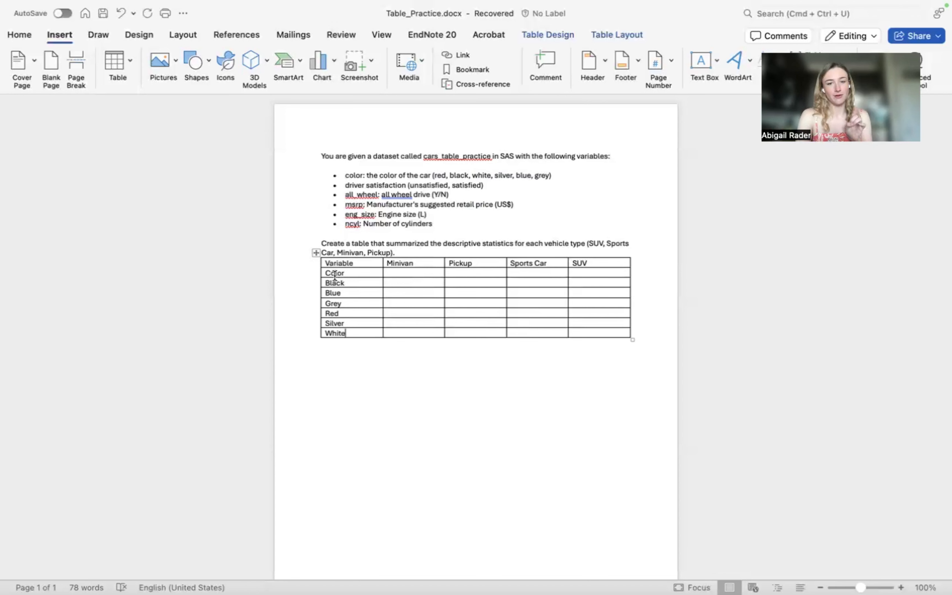
left_click_drag(335, 274, 347, 335)
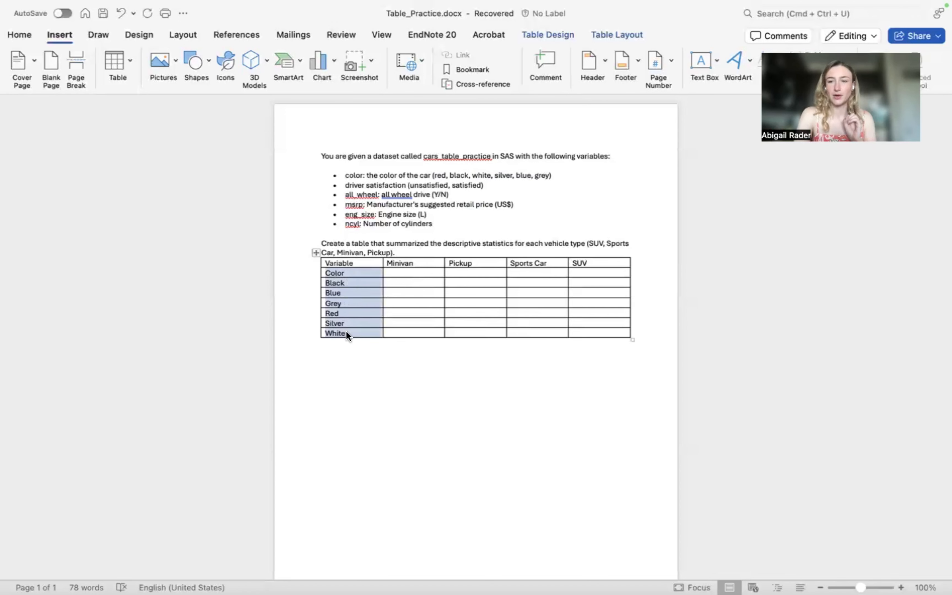
left_click(325, 293)
left_click_drag(333, 273, 580, 272)
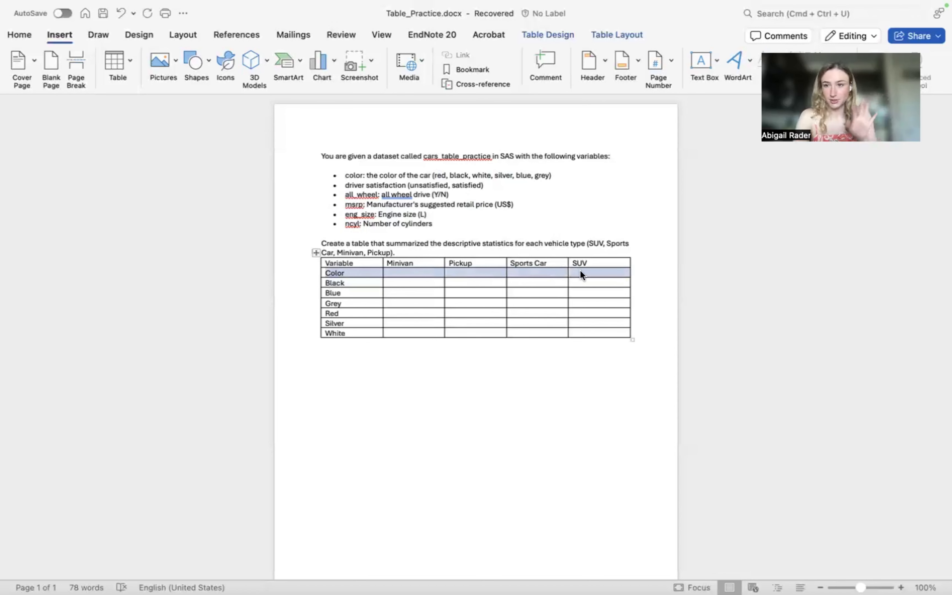
left_click(329, 286)
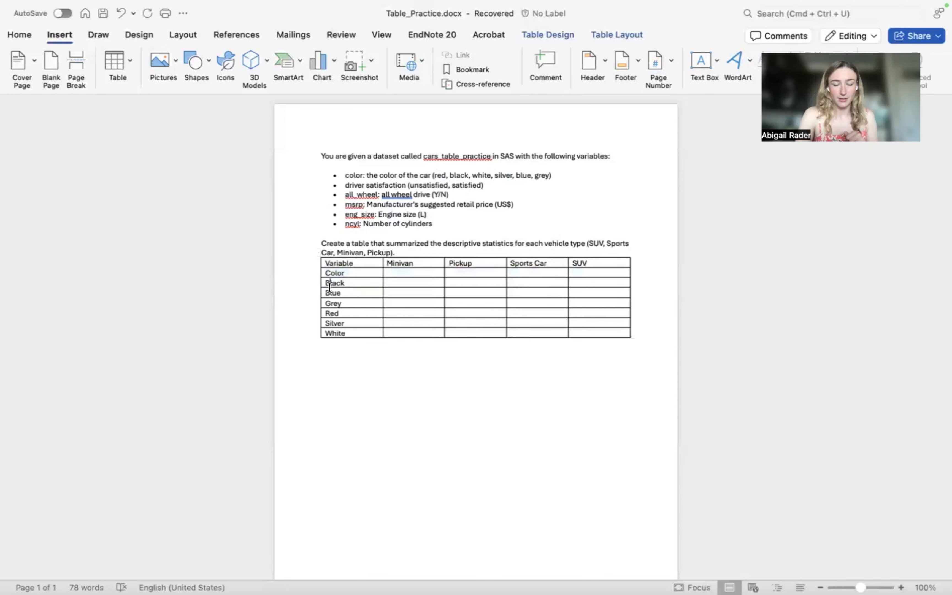
Set a 0.2" left indent for the color labels from Black to White in the Variable column
left_click_drag(329, 286, 338, 330)
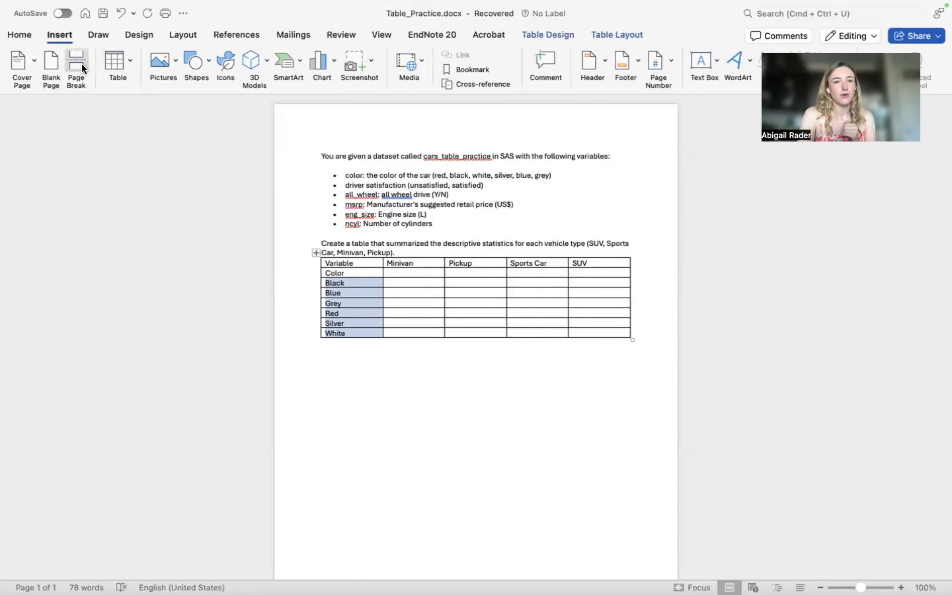
left_click(176, 33)
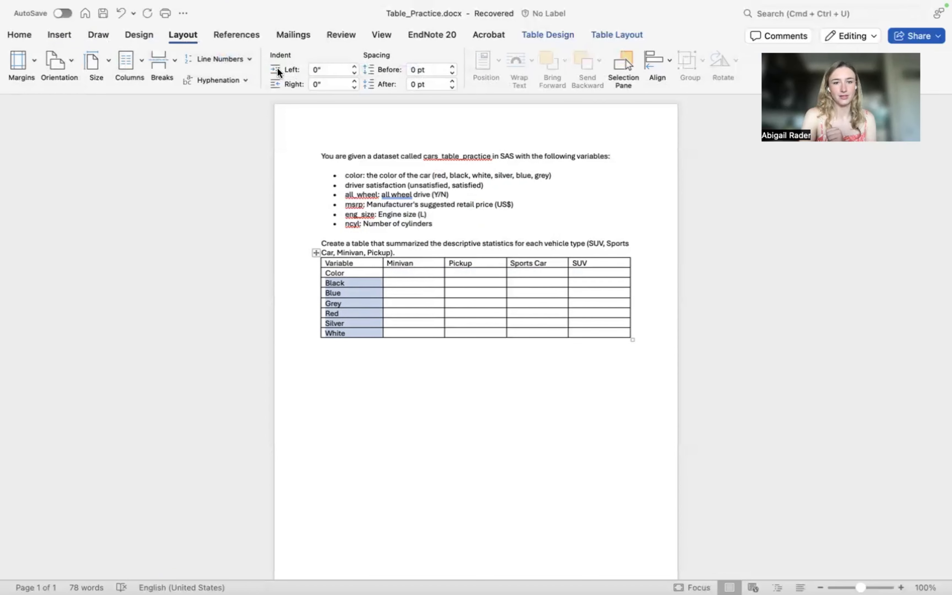
left_click(354, 67)
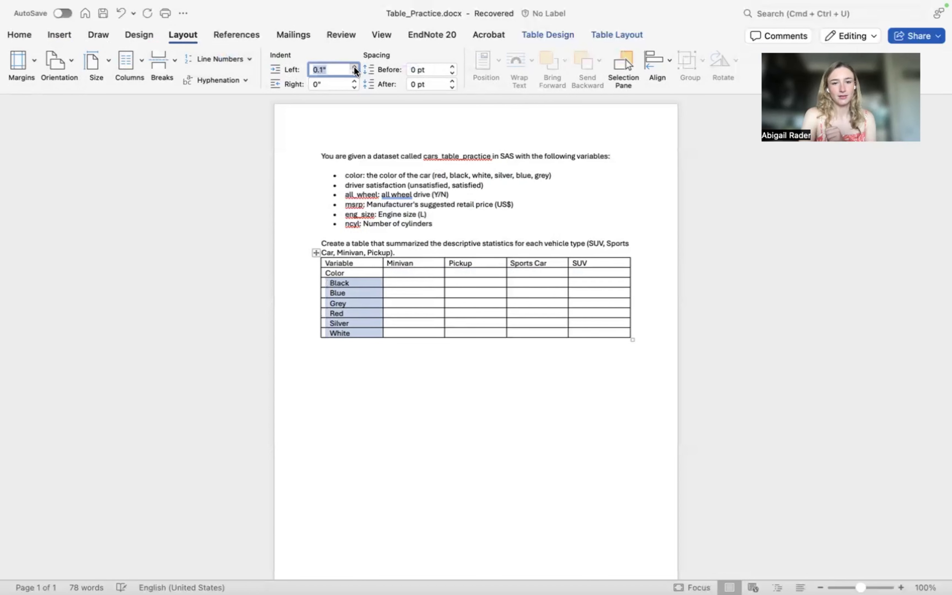
left_click(353, 67)
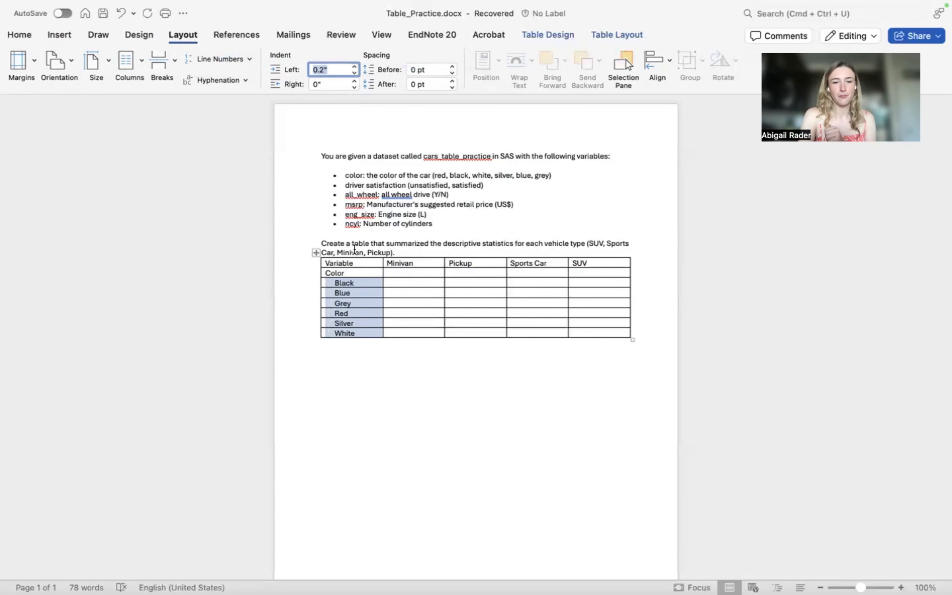
left_click(574, 325)
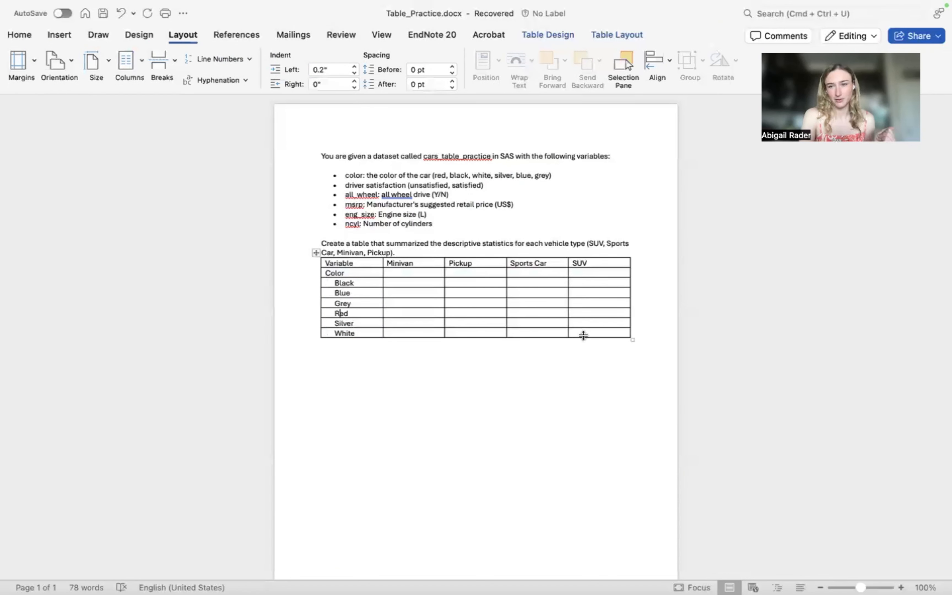
Add three empty rows to the end of the table, starting from the last cell of the SUV column
left_click(582, 331)
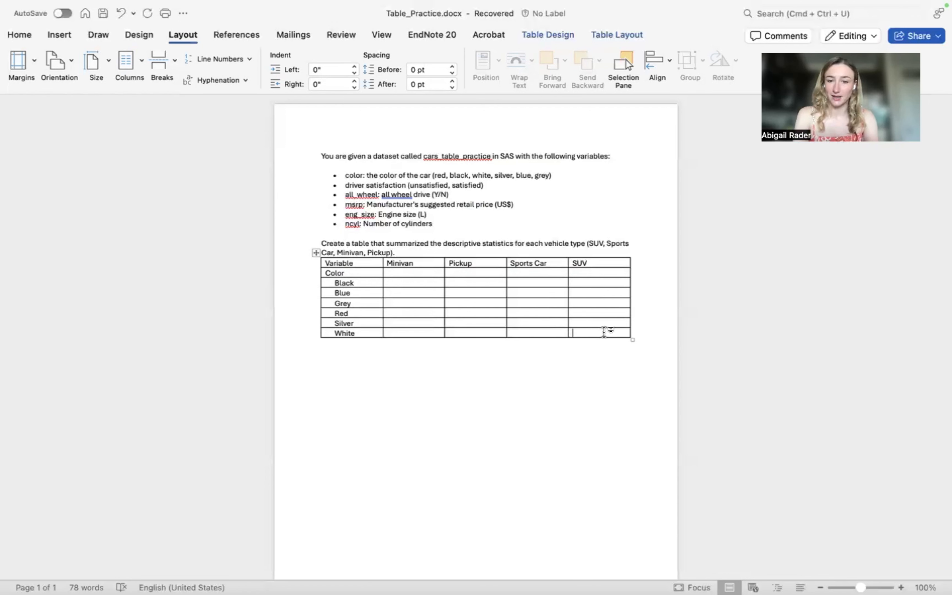
left_click_drag(590, 266, 588, 331)
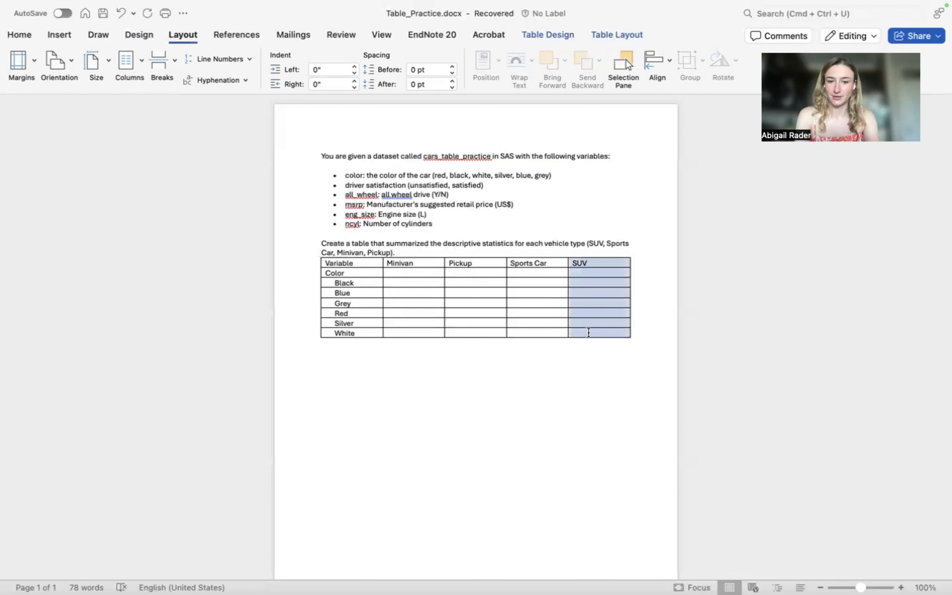
left_click(588, 330)
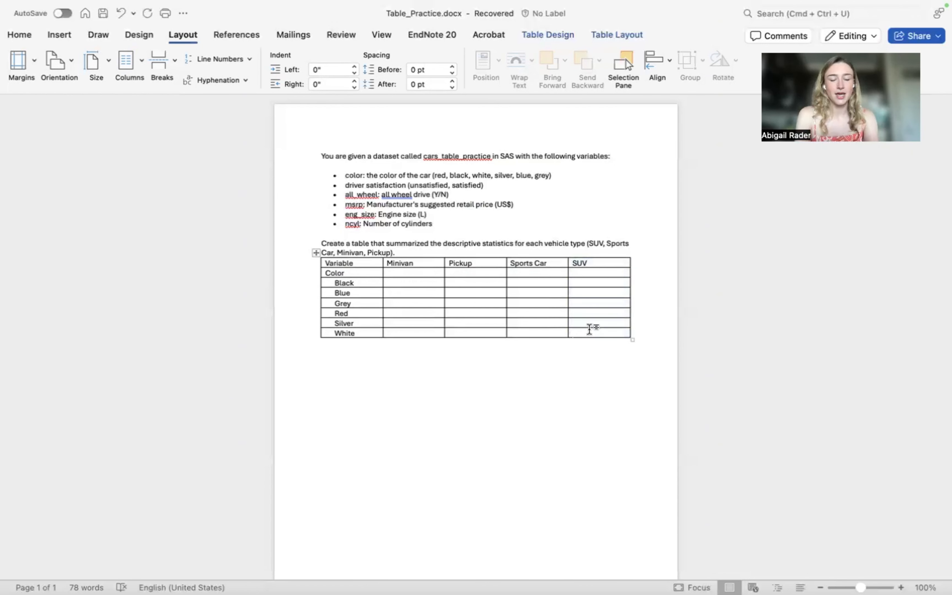
key("Tab")
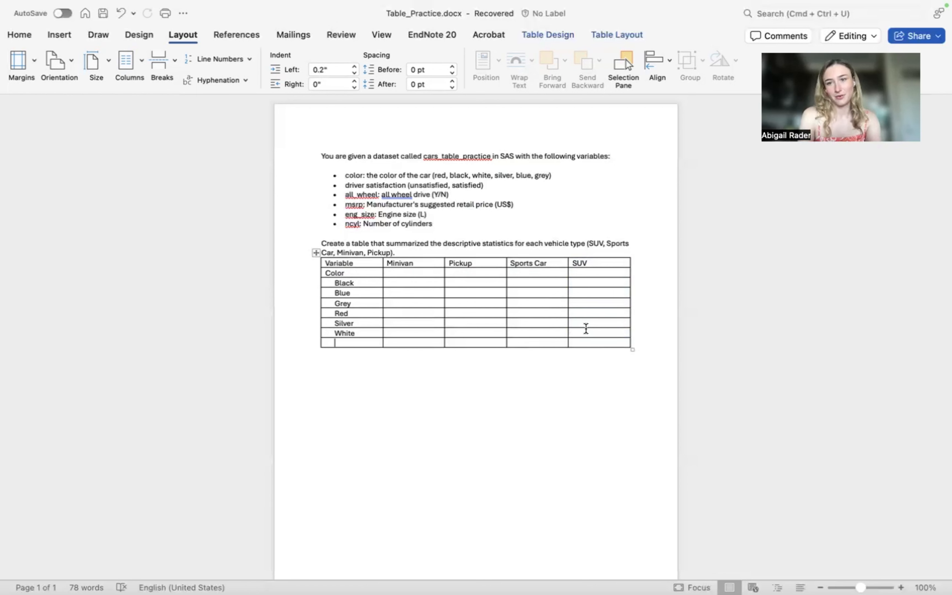
key("Tab")
key("Tab")
key("Tab")
key("Tab")
key("Tab")
key("Tab")
key("Tab")
key("Tab")
key("Tab")
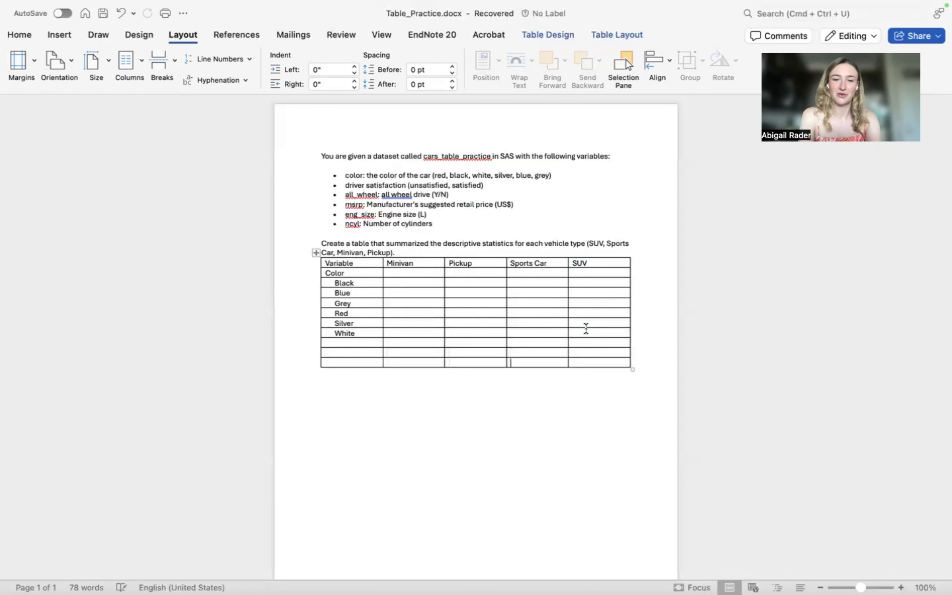
Insert one more empty row below the table's last row
left_click(369, 362)
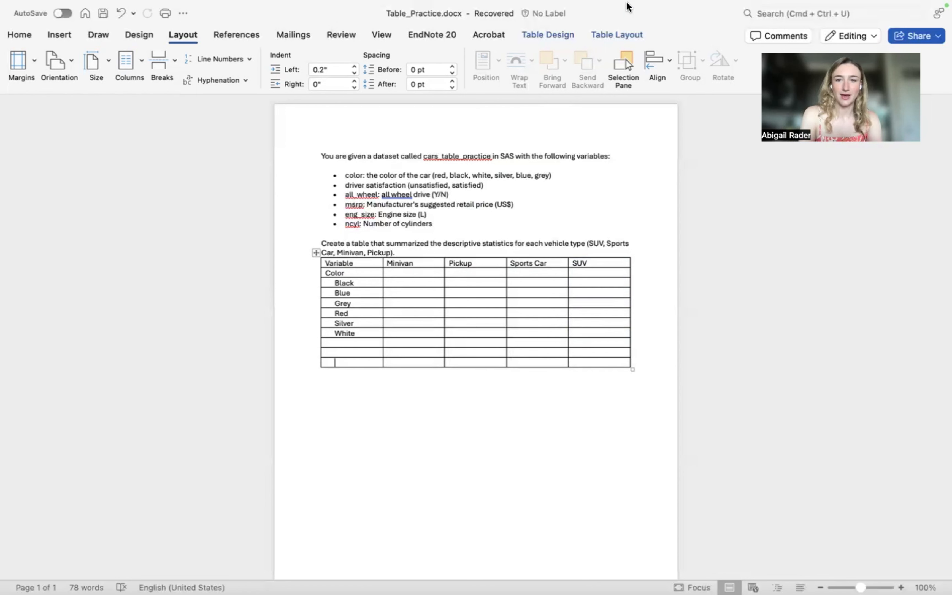
left_click(610, 33)
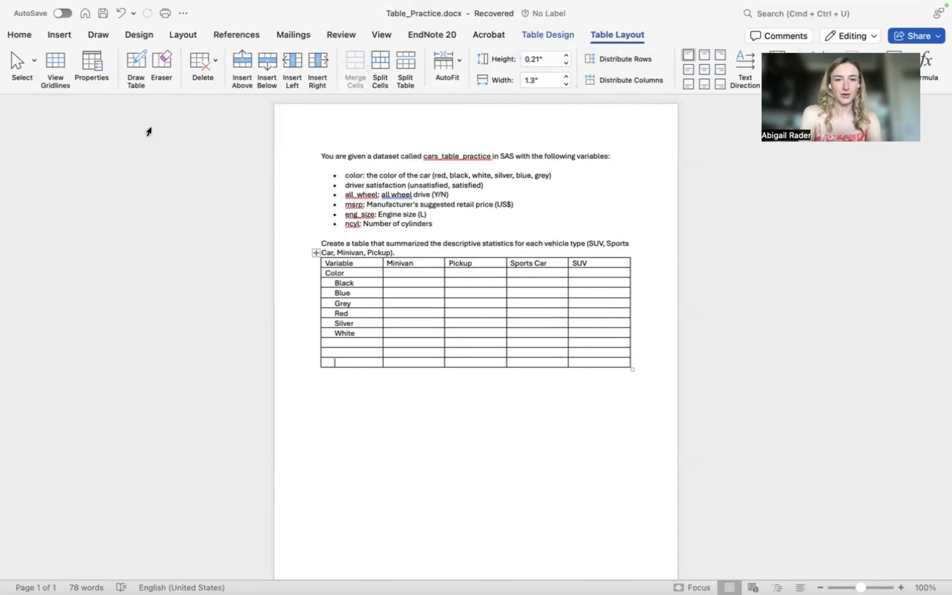
left_click(266, 65)
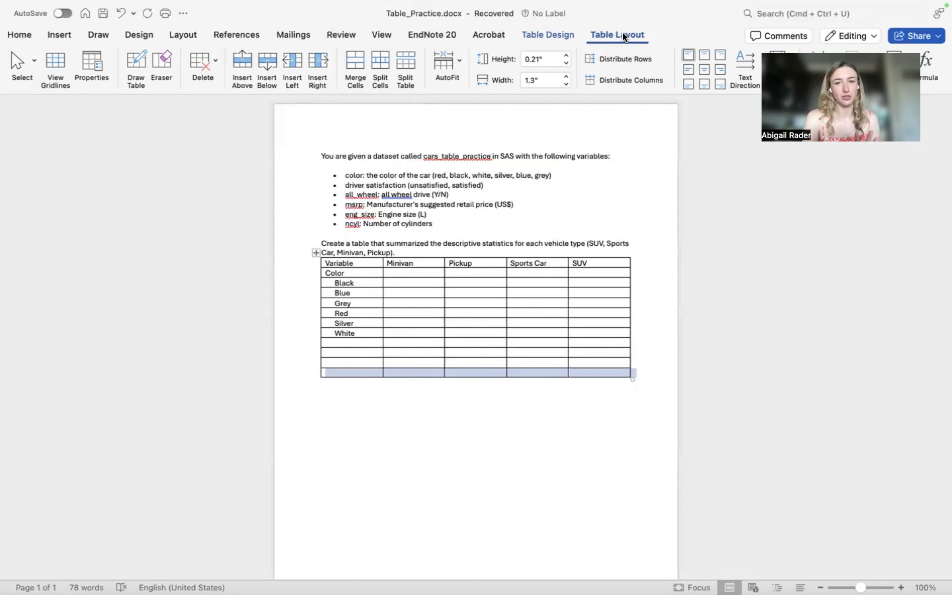
left_click(547, 36)
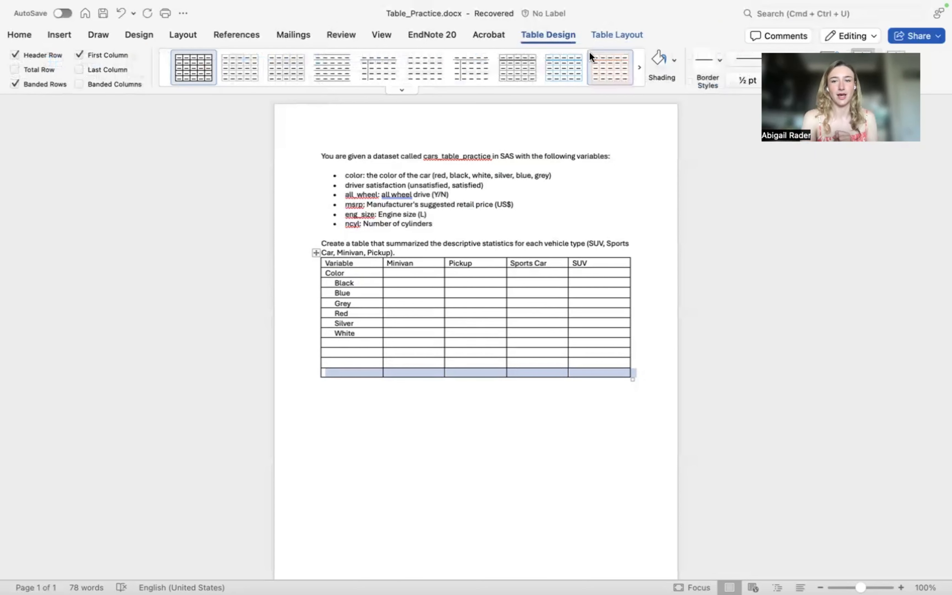
left_click(625, 36)
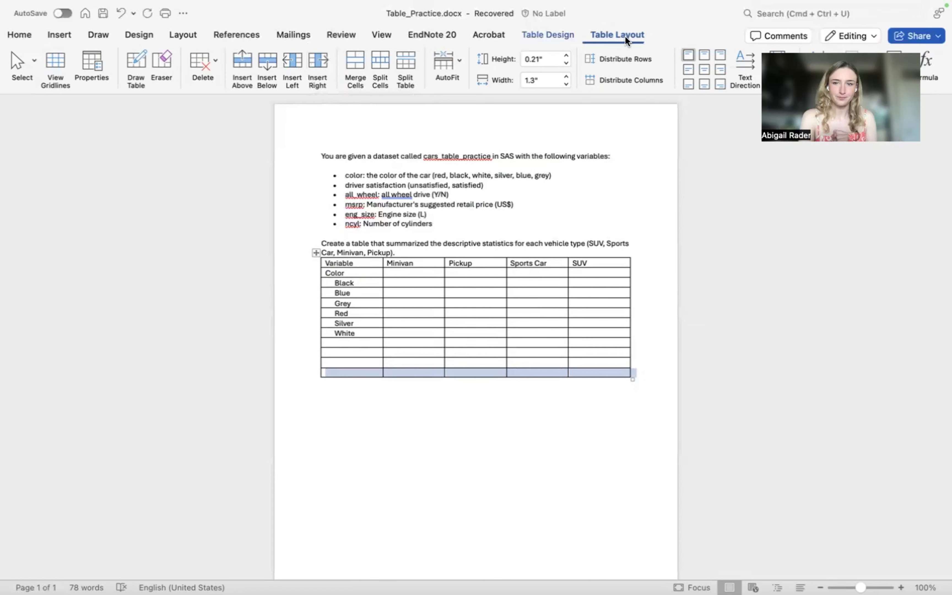
Enter Driver Satisfied and All Wheel Drive as unindented variable labels in the two rows beneath White
left_click(352, 343)
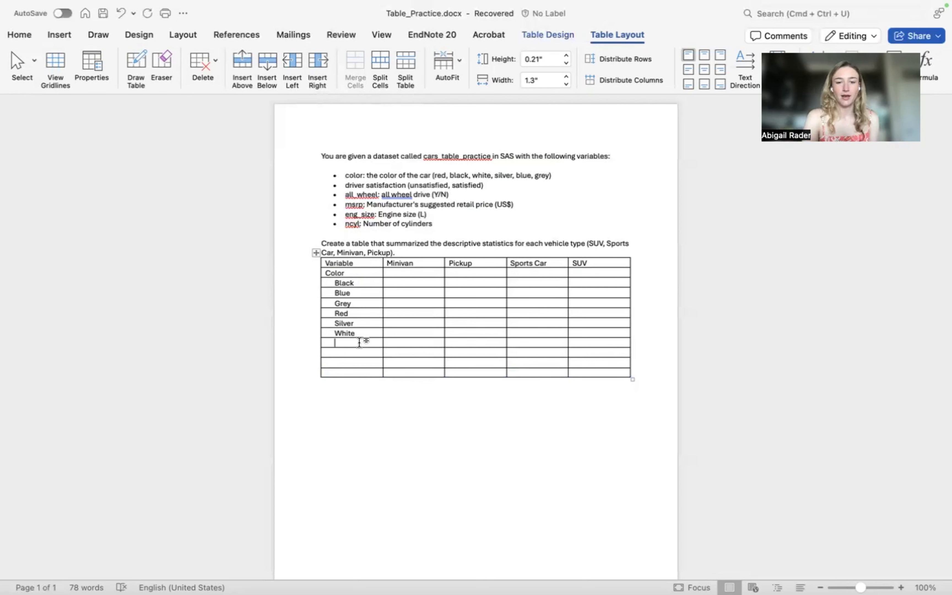
key("BackSpace")
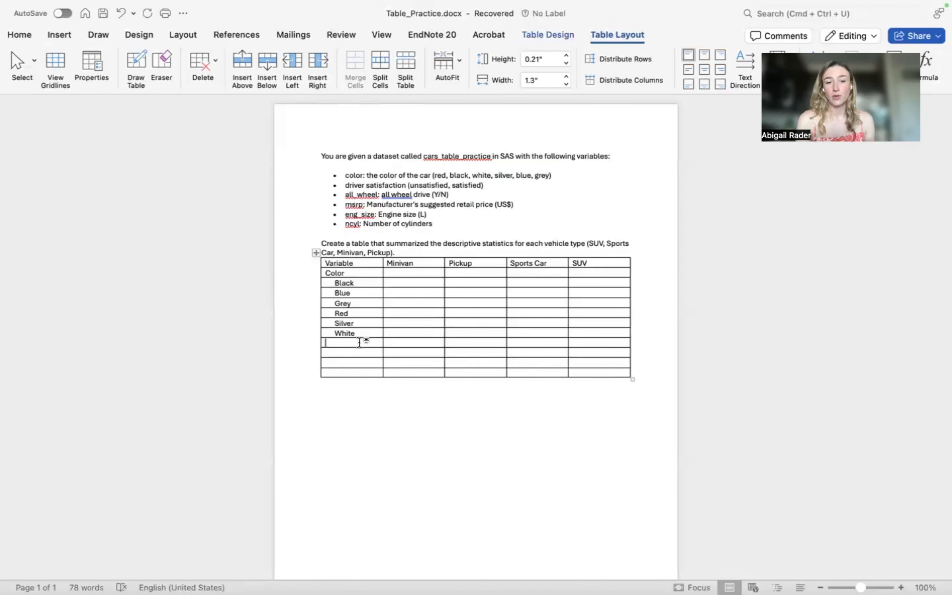
left_click_drag(325, 272, 349, 287)
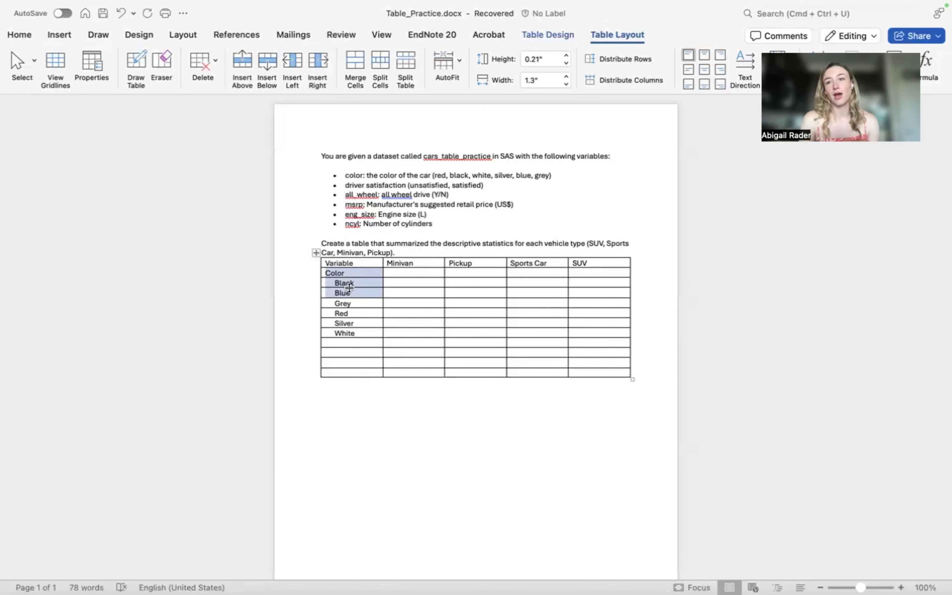
left_click(333, 343)
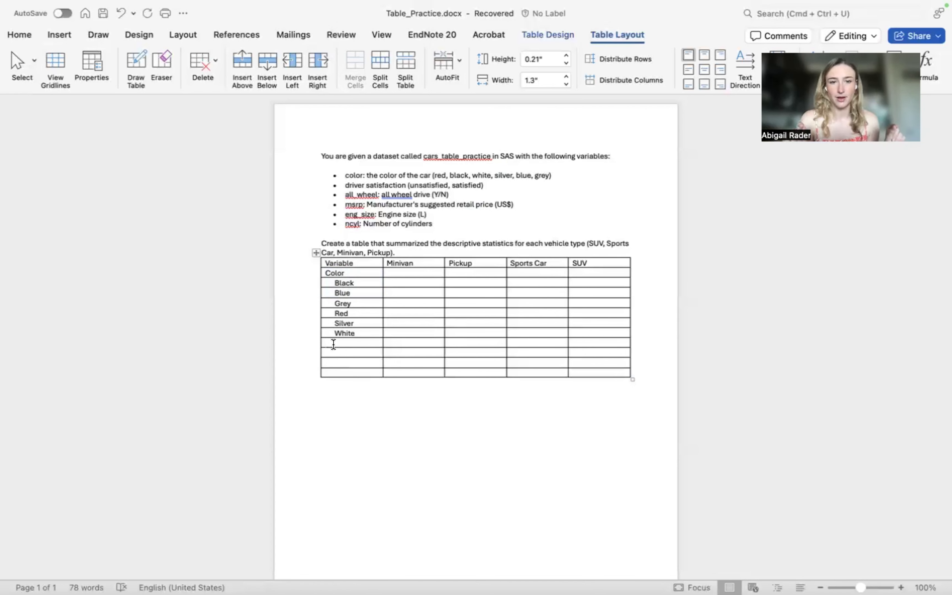
type("Drive")
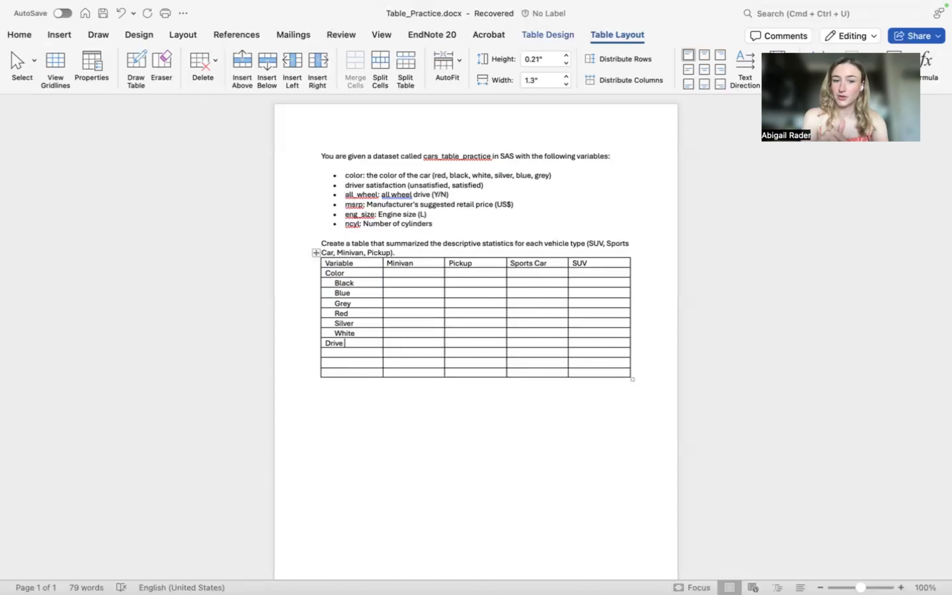
type("r S")
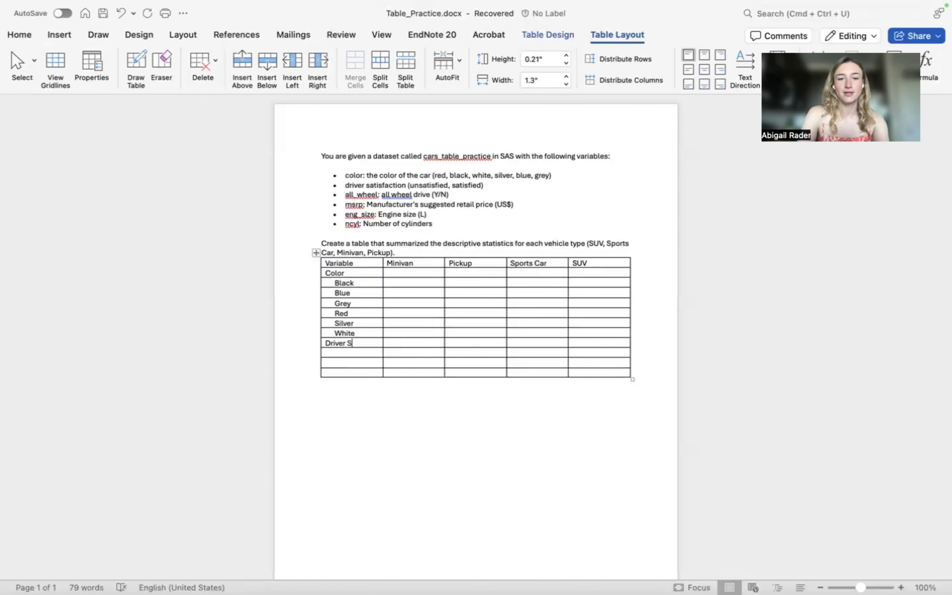
type("atisfied")
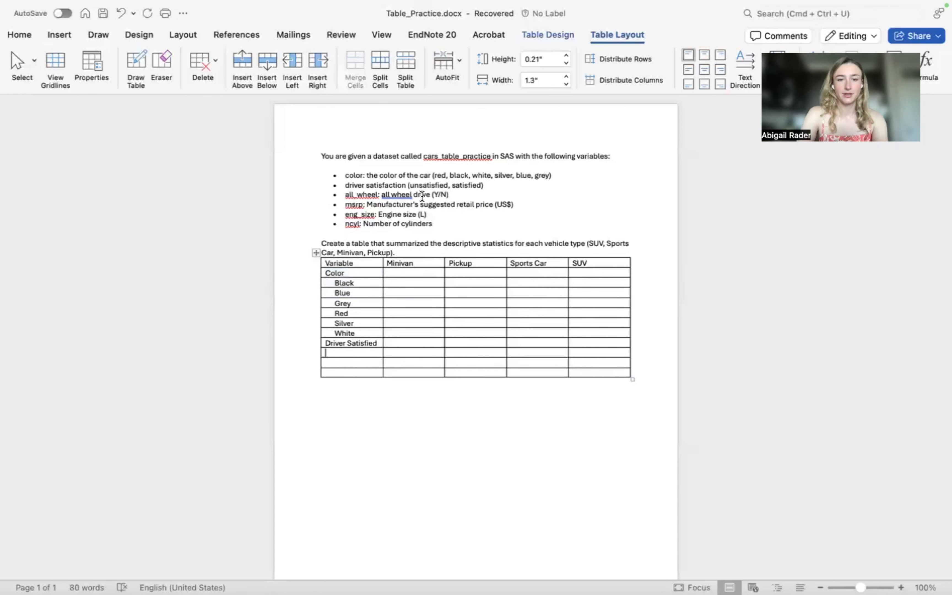
type("Al")
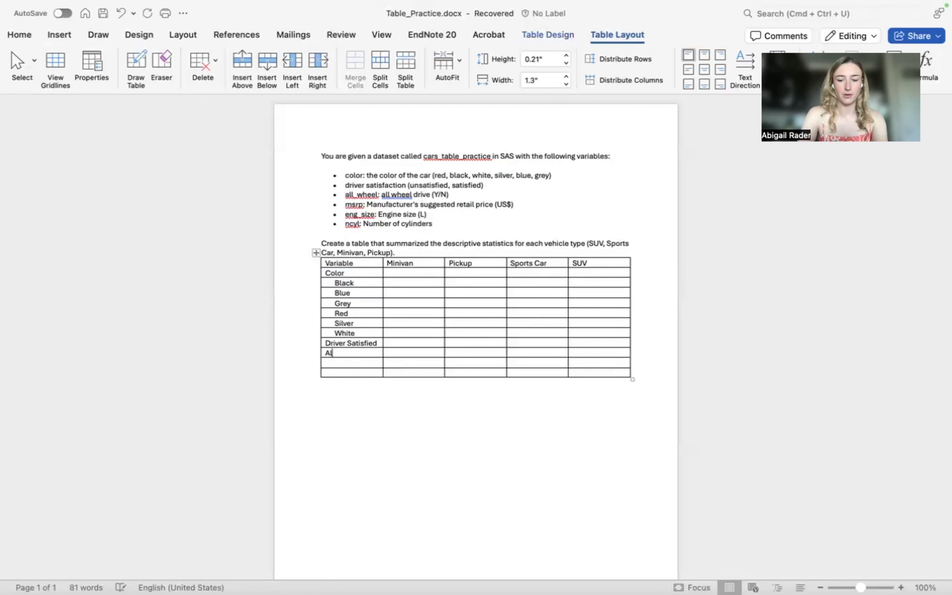
type("l Wheel Drive")
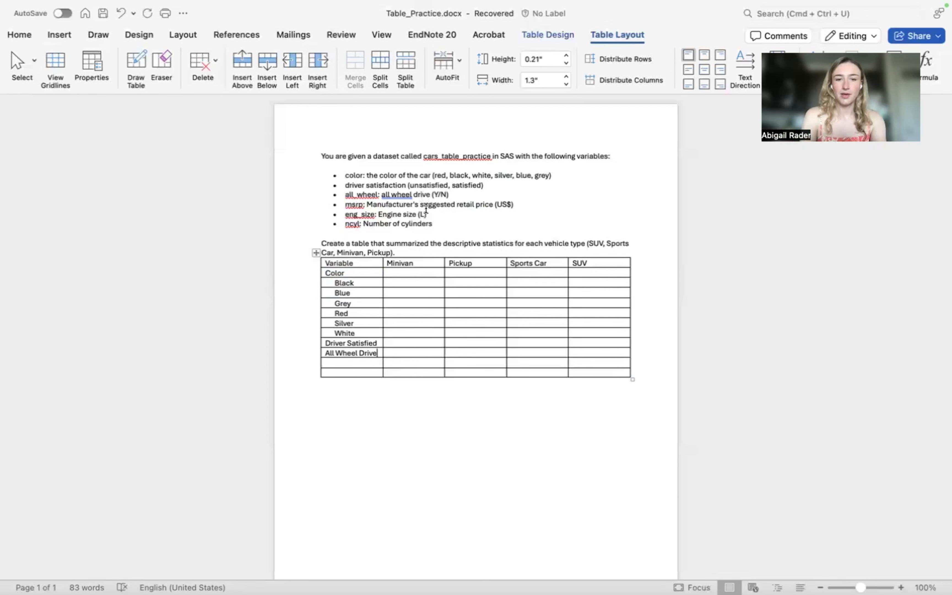
Enter Retail Price as the variable label in the empty row beneath All Wheel Drive
left_click_drag(445, 223, 339, 203)
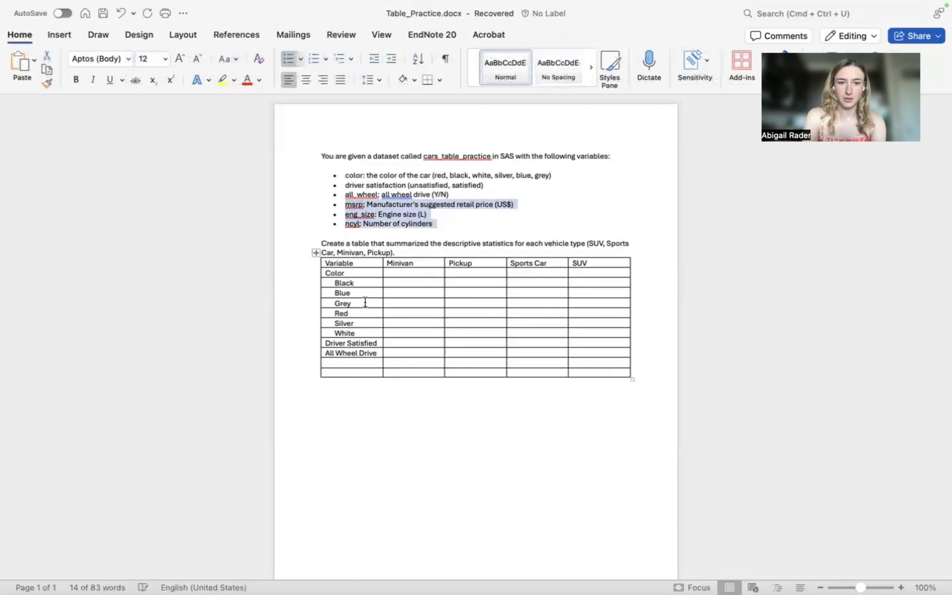
left_click(391, 222)
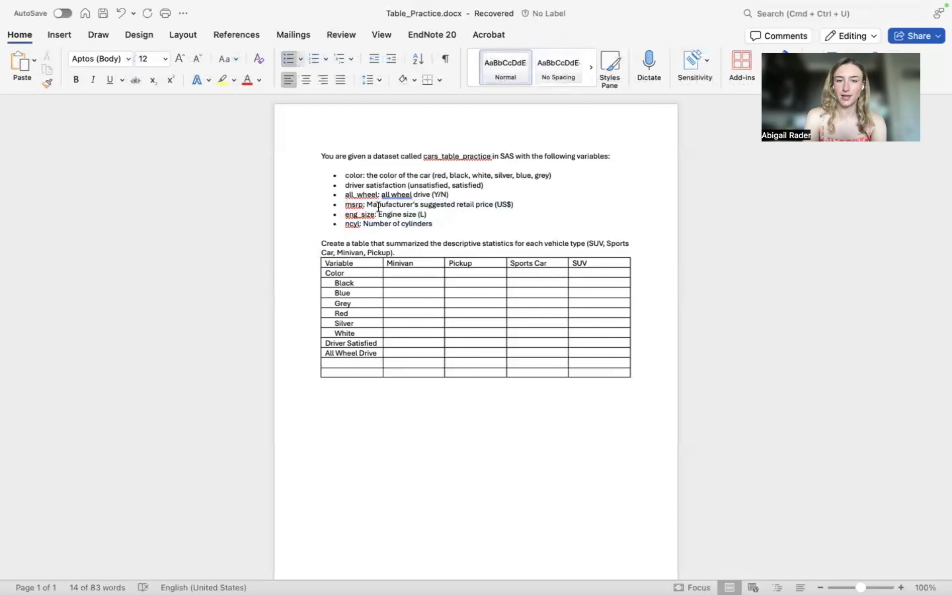
double_click(469, 204)
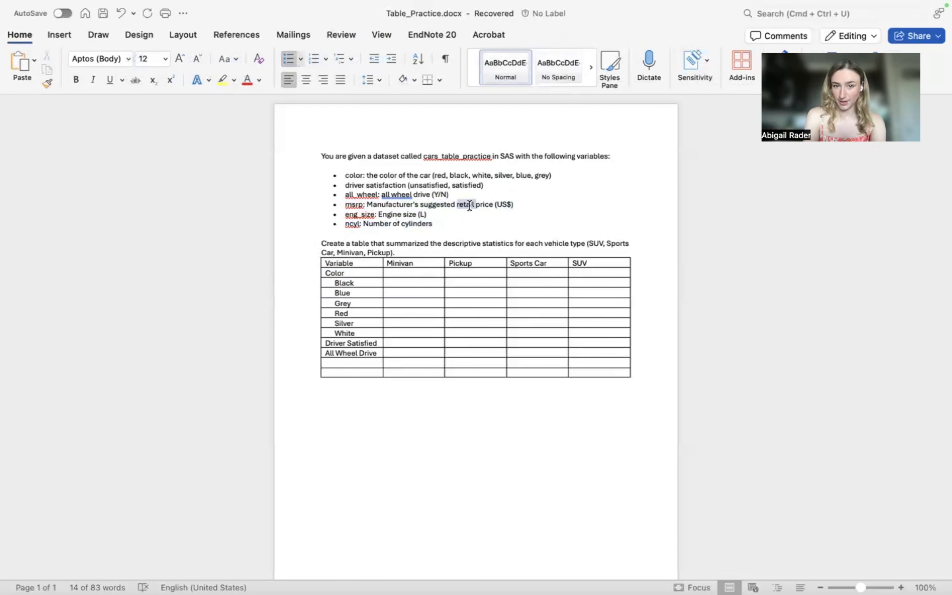
left_click(358, 362)
key("BackSpace")
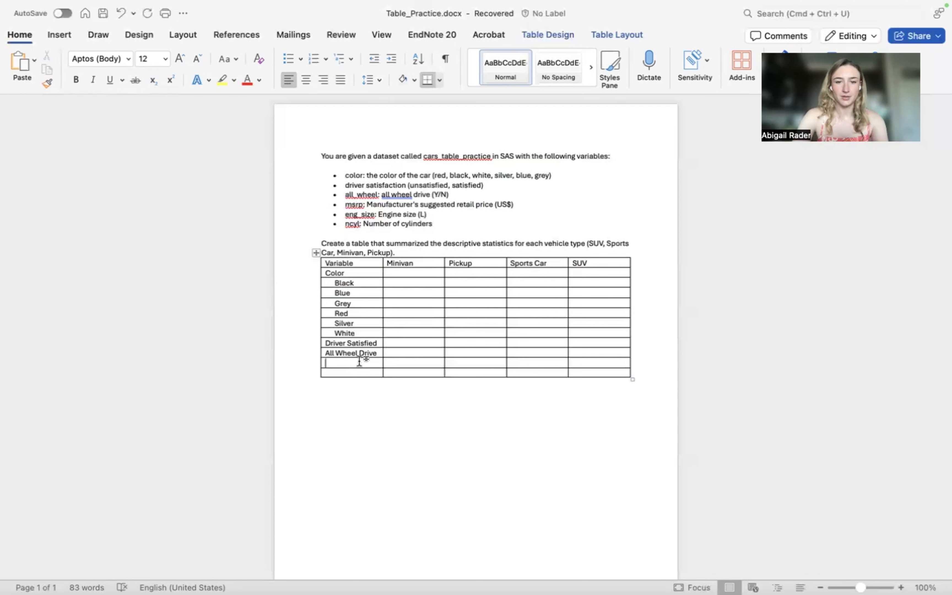
type("Retail Price,")
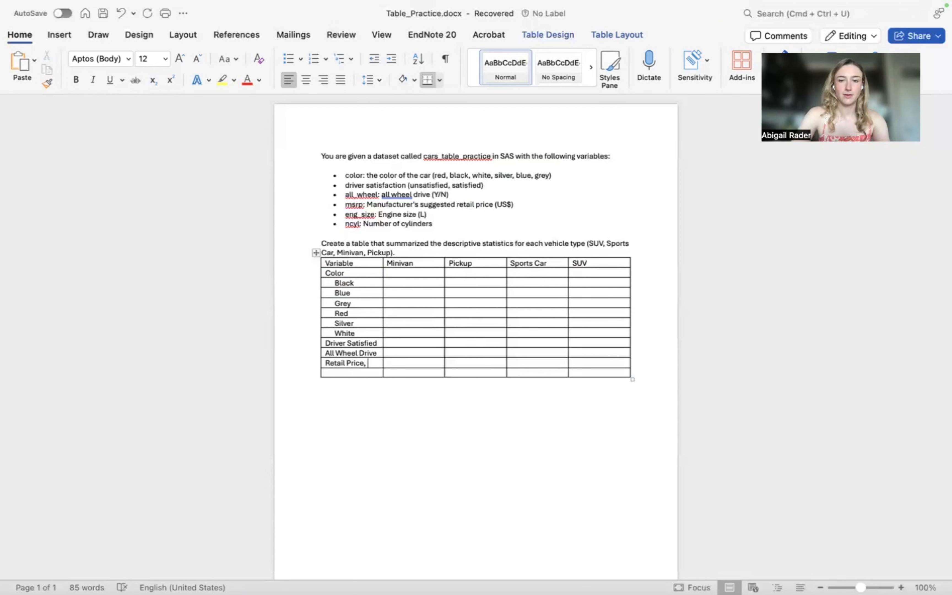
key("BackSpace")
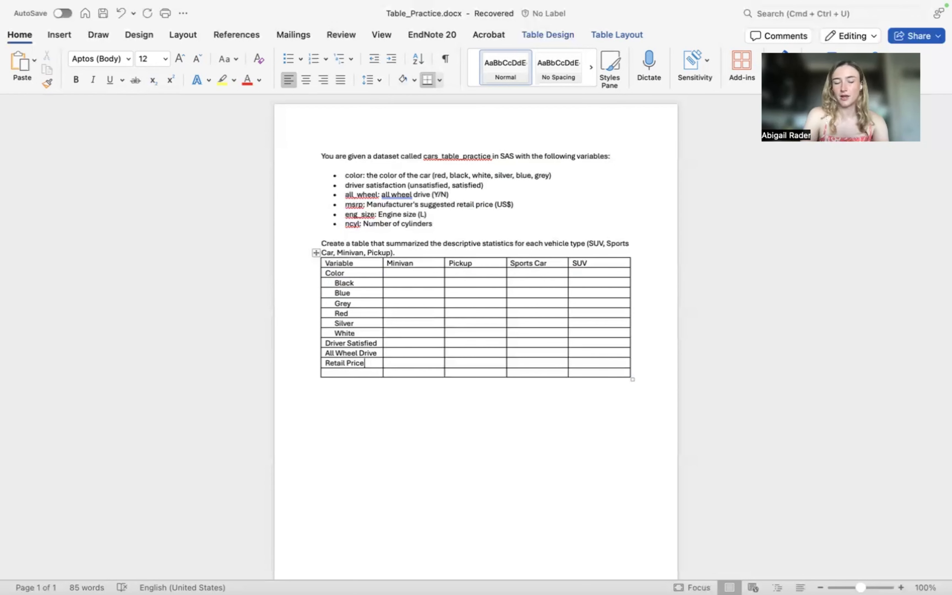
Label the table's last row Engine Size (L) and append the unit ($) to the Retail Price label
left_click(335, 373)
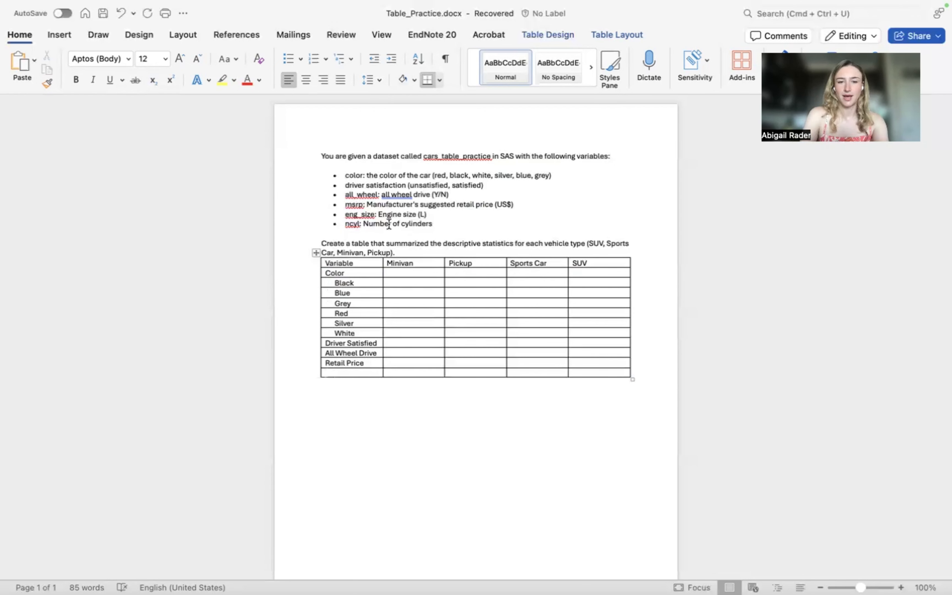
type("En")
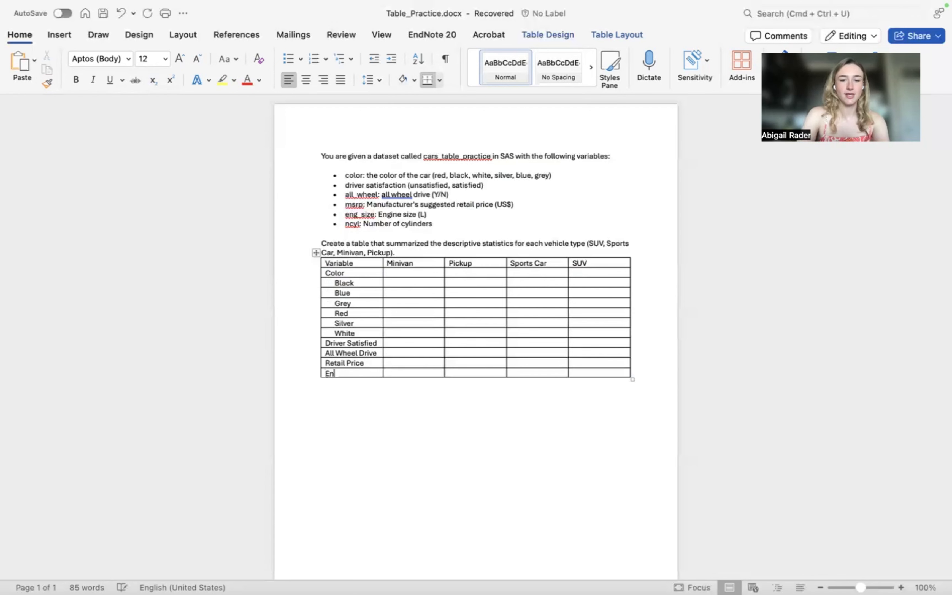
type("gine Size (L)")
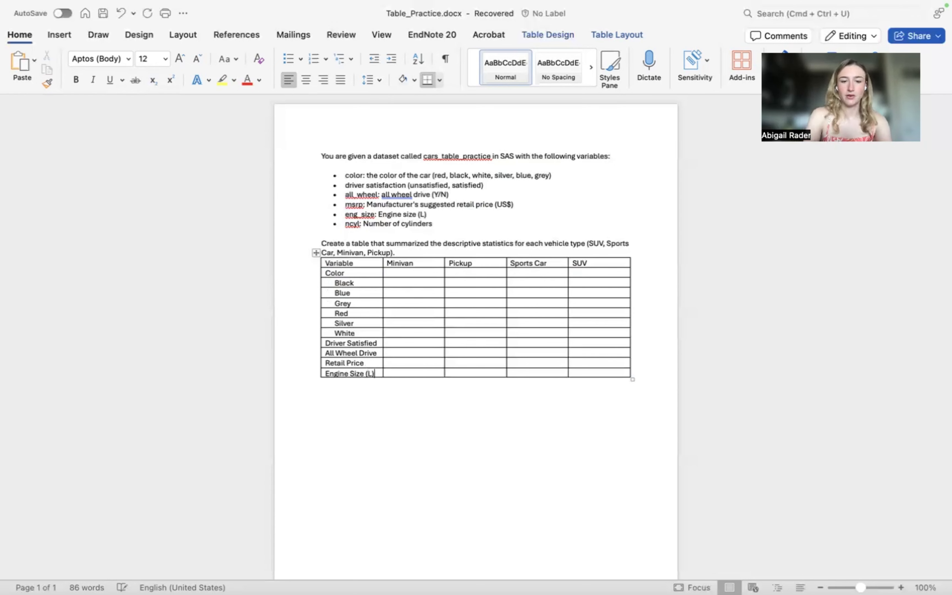
key("Up")
type("($)")
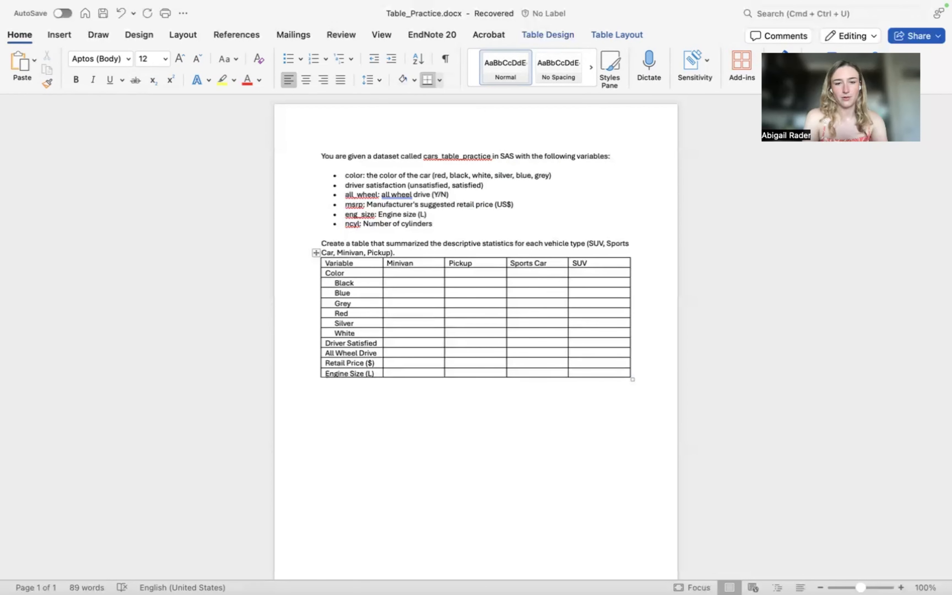
Add a row below Engine Size (L) and label it Number of cylinders
key("Down")
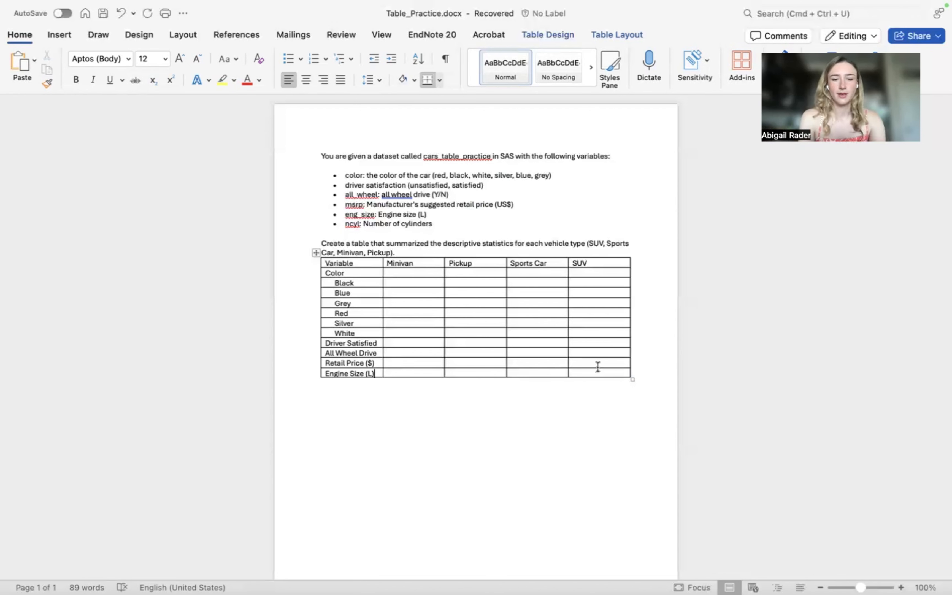
key("Return")
type("Number of cy")
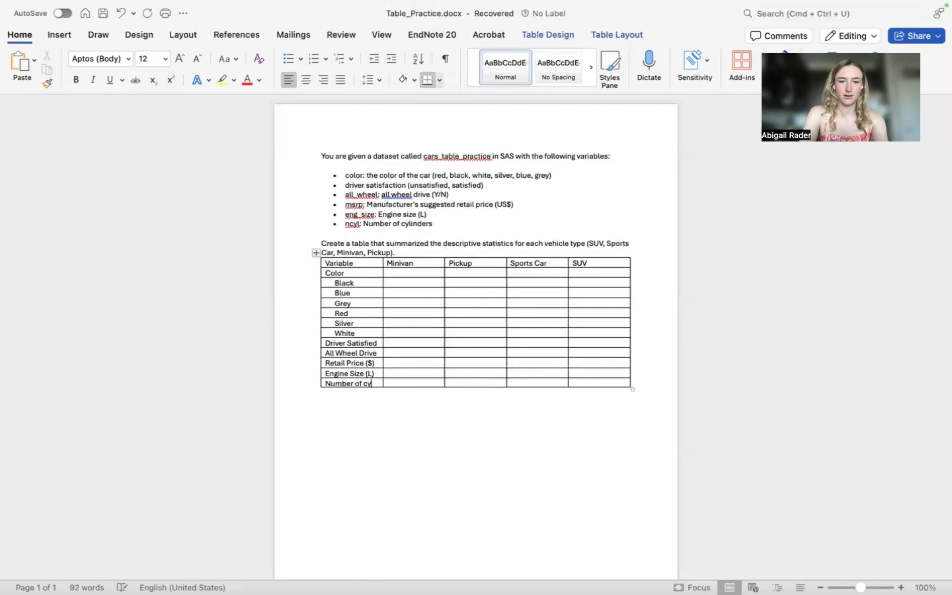
type("linders")
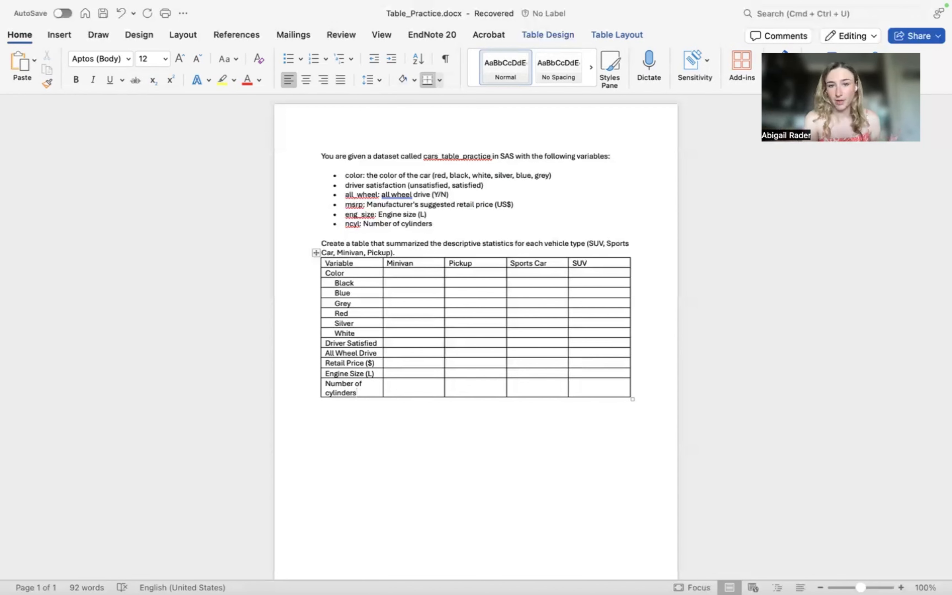
Append ", n (%)" to the Color, Driver Satisfied and All Wheel Drive labels in the Variable column
left_click(367, 274)
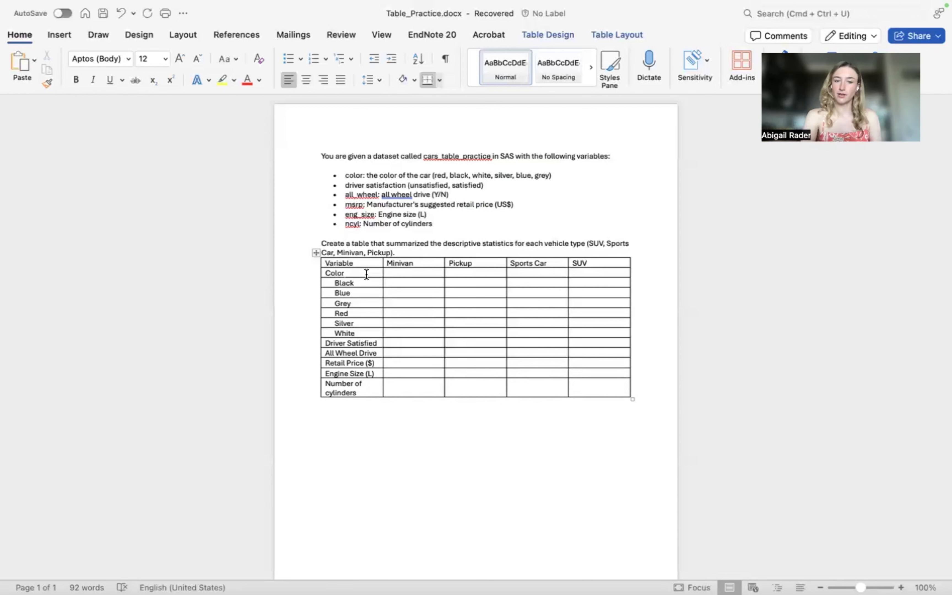
type(", n ")
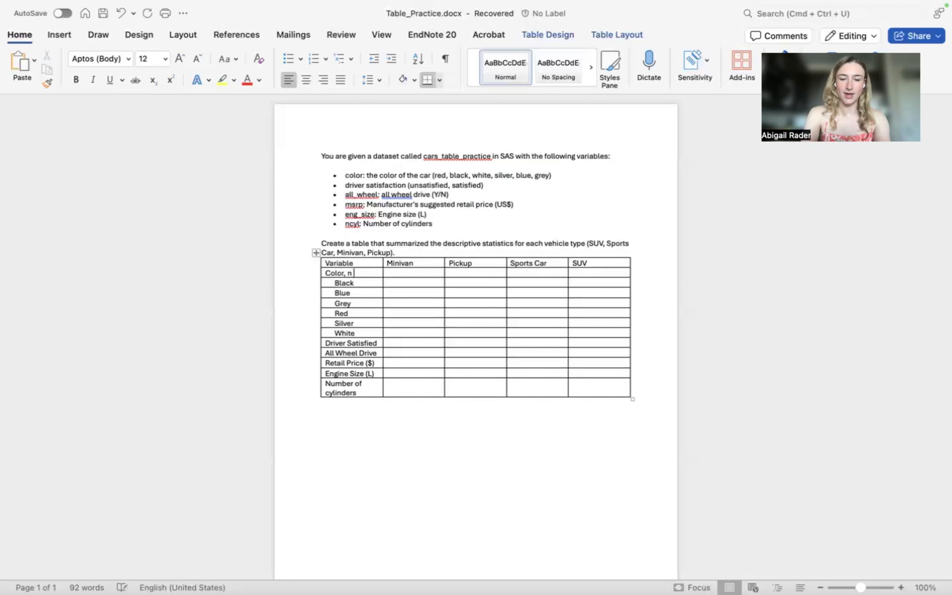
type("(%)")
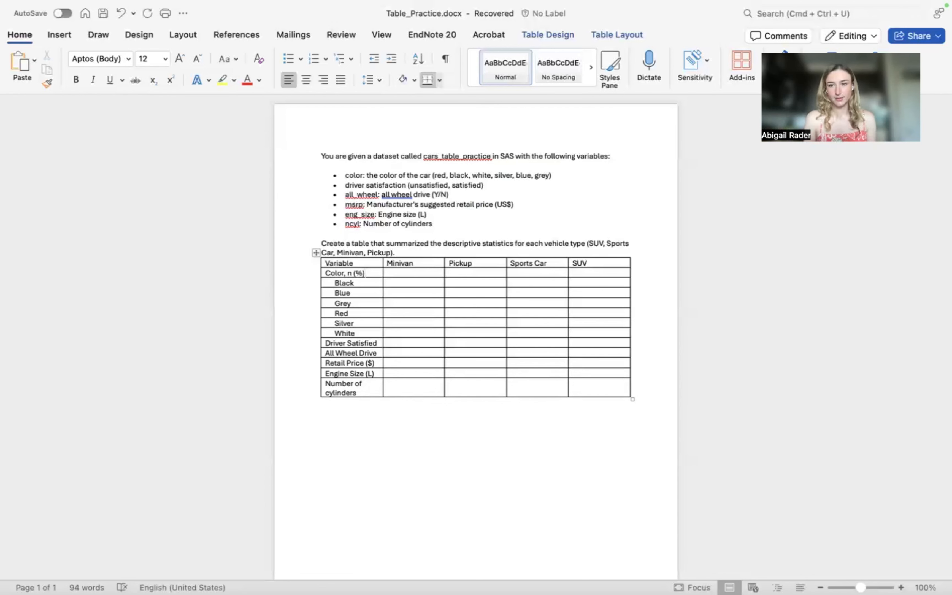
left_click_drag(341, 282, 341, 332)
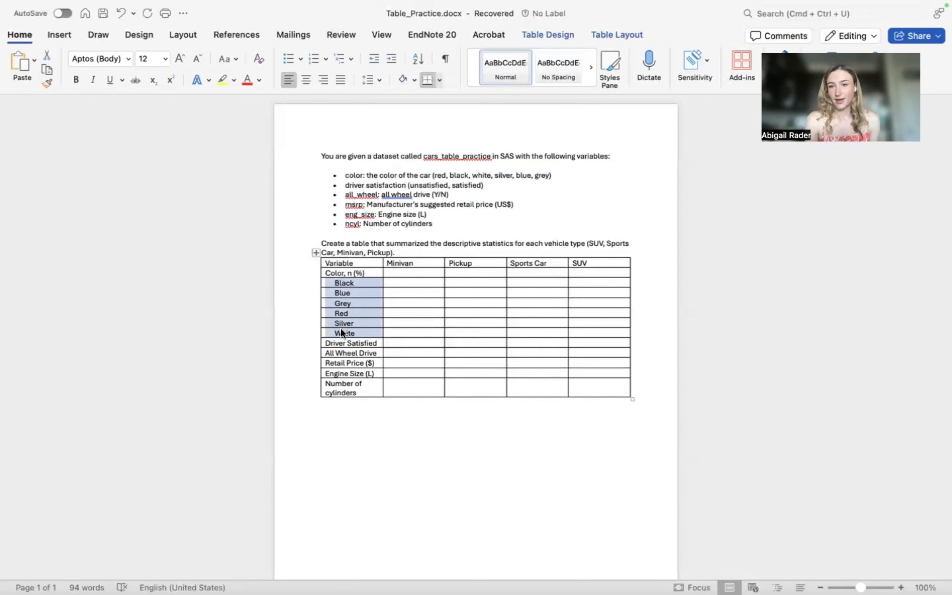
left_click(377, 343)
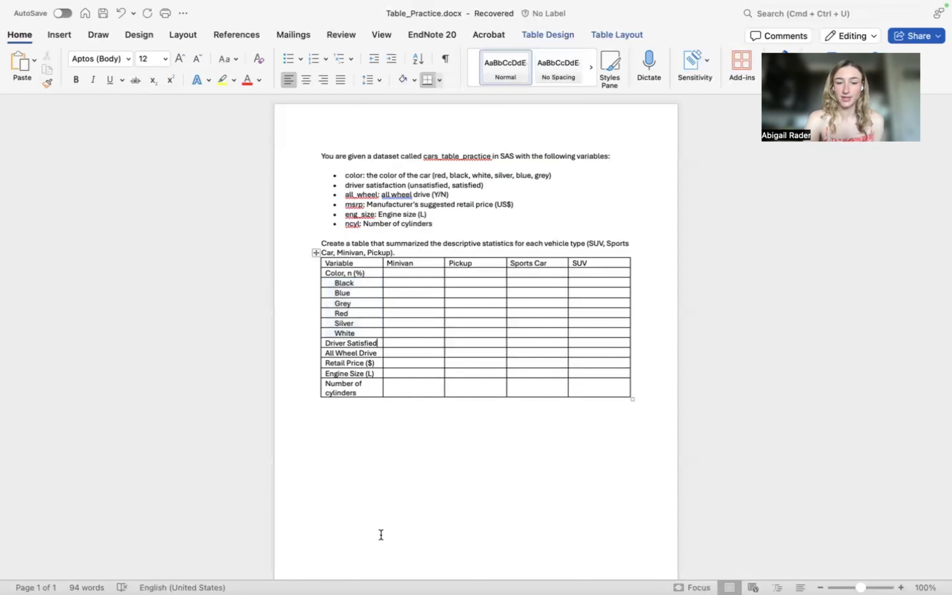
type(", n (")
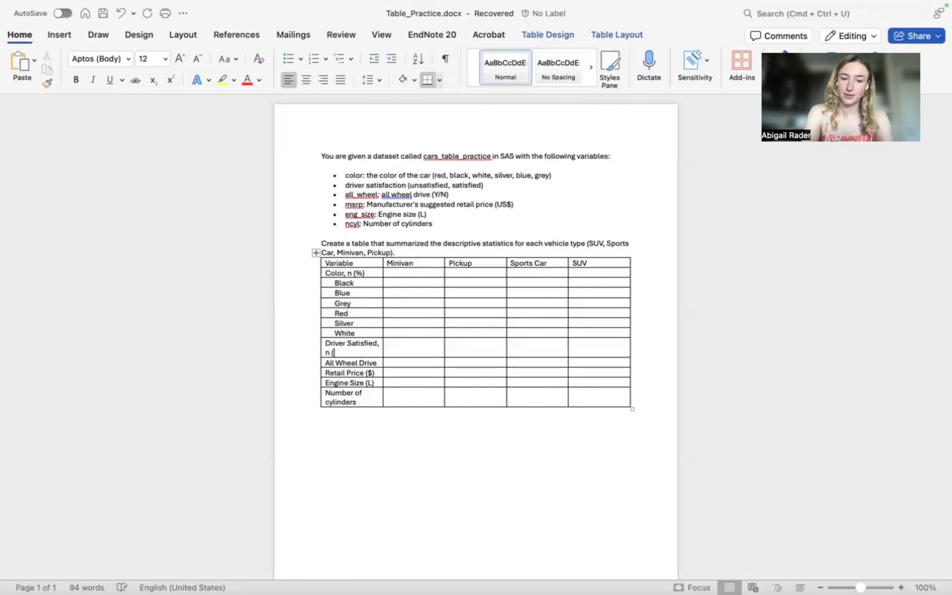
type("%)")
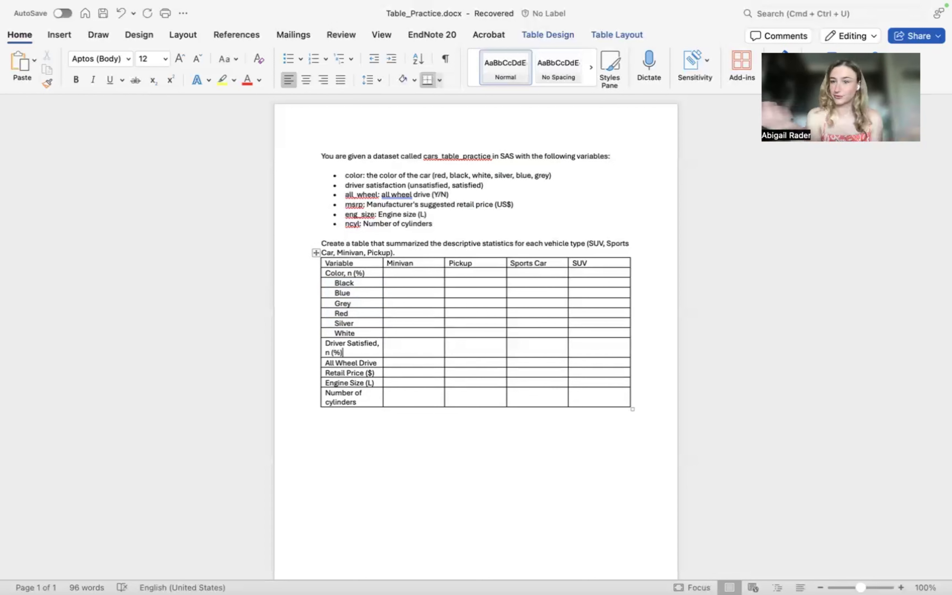
key("Down")
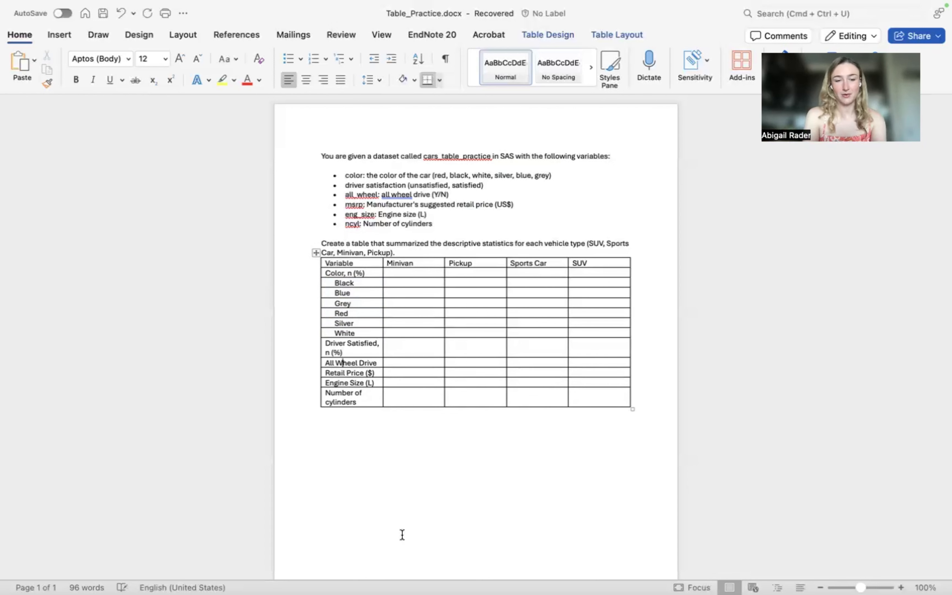
left_click(376, 362)
type(",")
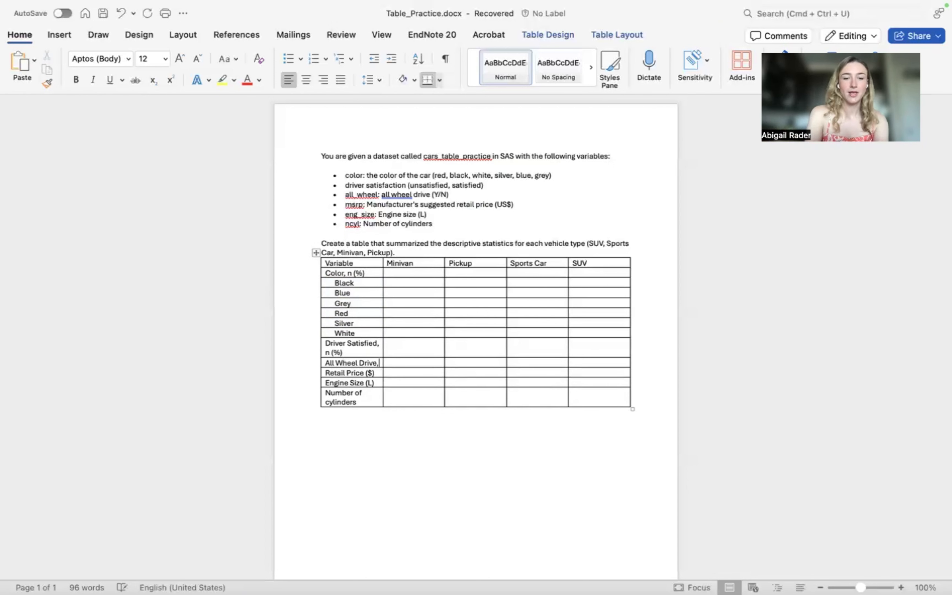
type(" n (%)")
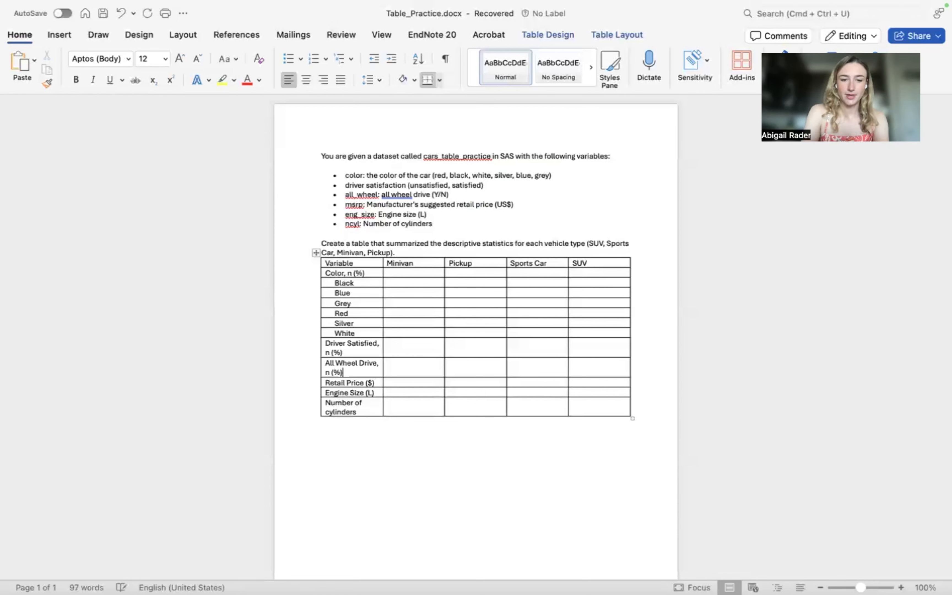
Append ", mean (SD)" to the Retail Price ($) label
left_click(374, 382)
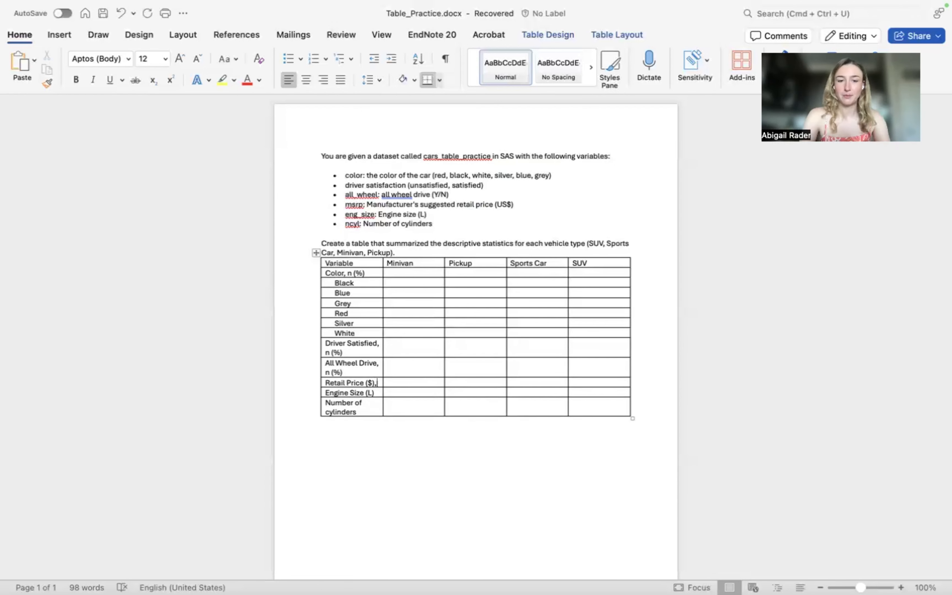
type(", meand")
key("BackSpace")
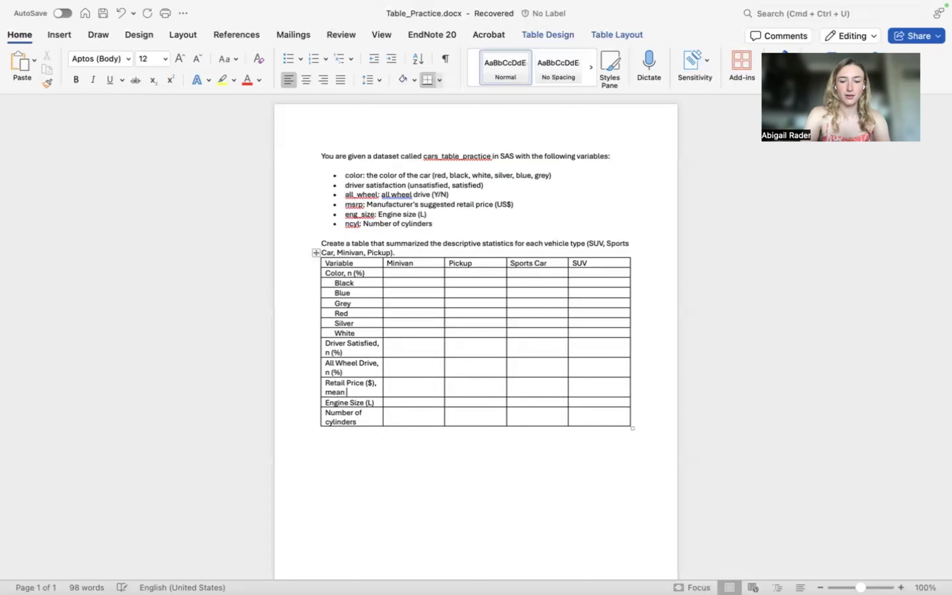
type("(SD)")
Append ", median (IQR)" to the Number of cylinders label in the last row
key("Down")
key("Down")
key("Down")
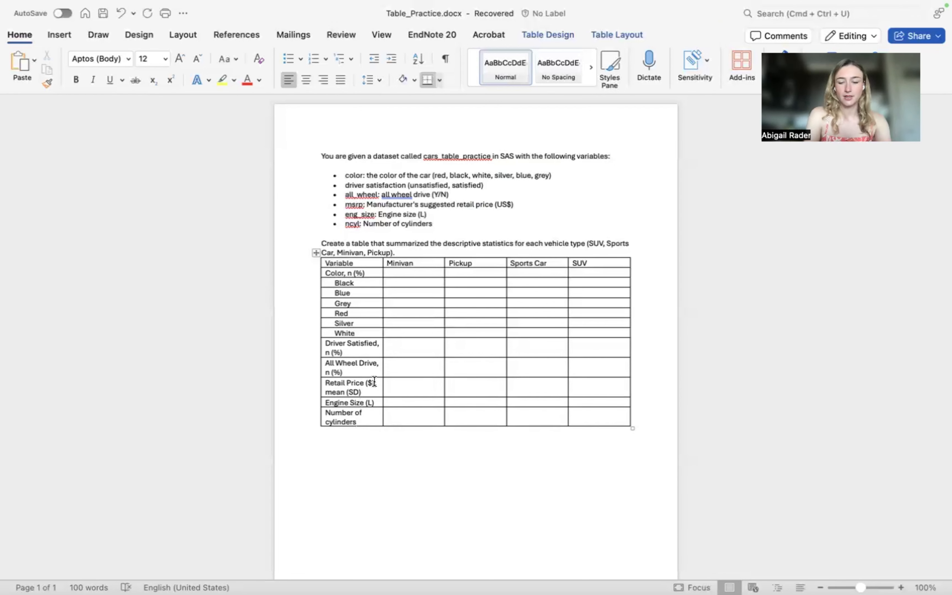
type(", ")
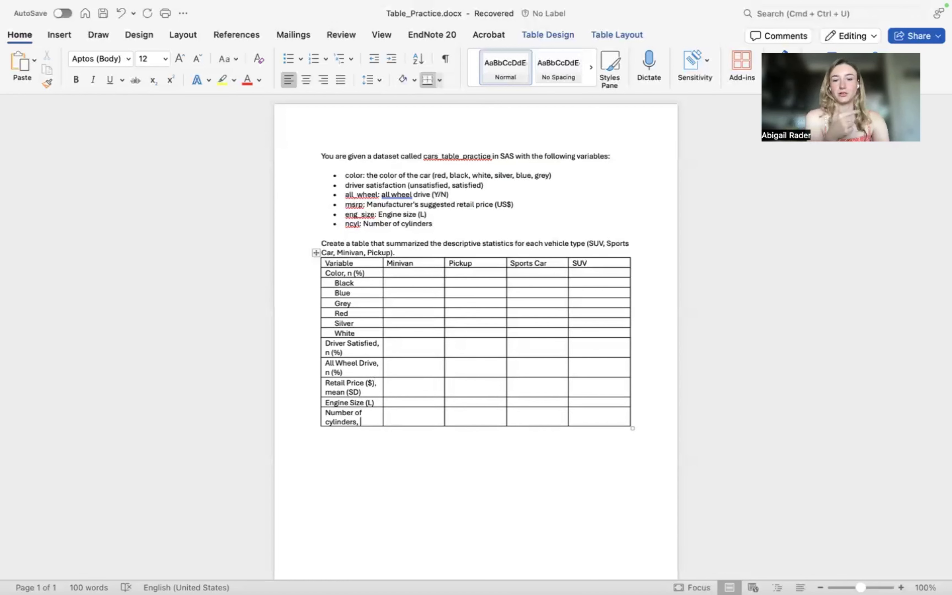
type("median")
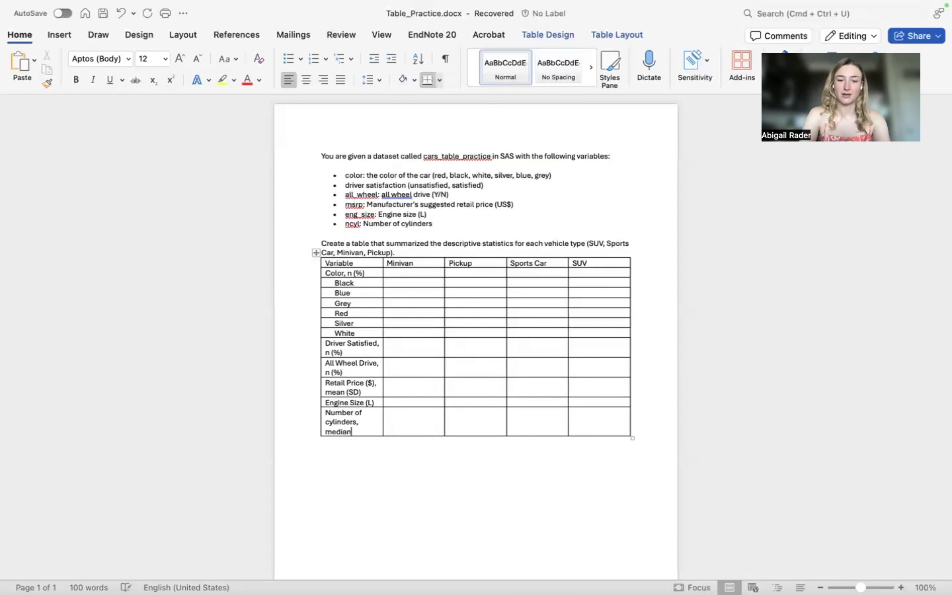
type(" (I")
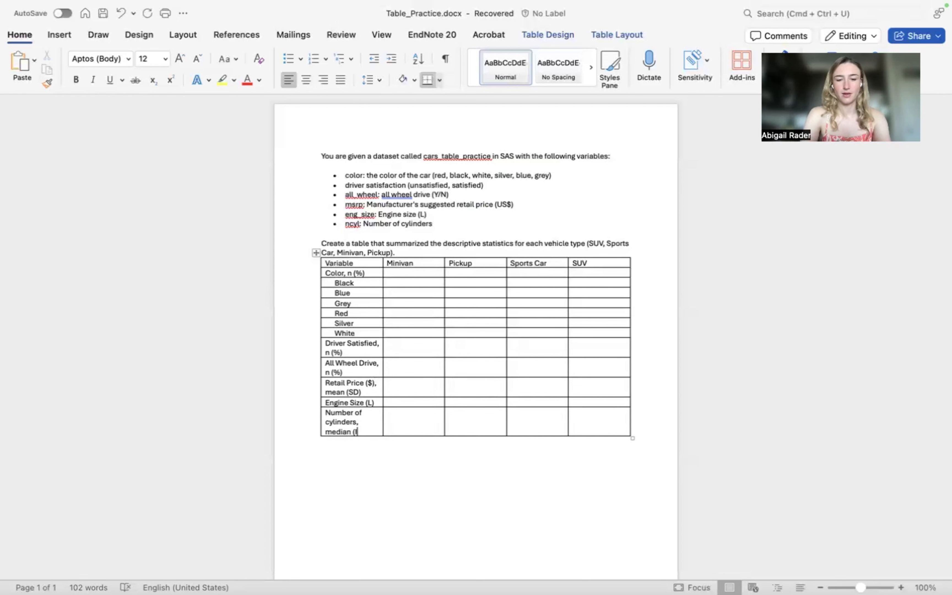
type("QR)")
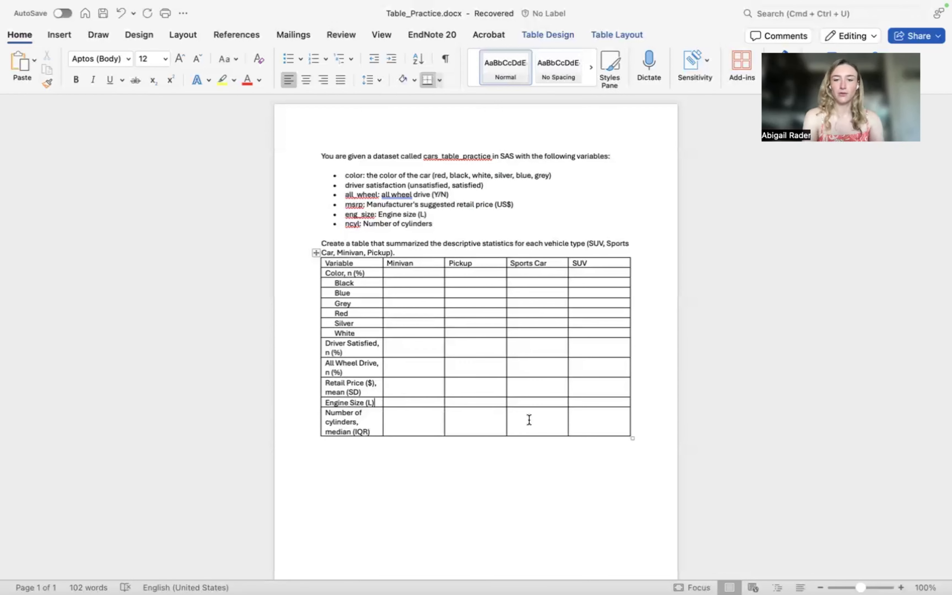
Insert two empty rows directly below the Engine Size (L) row
left_click(589, 403)
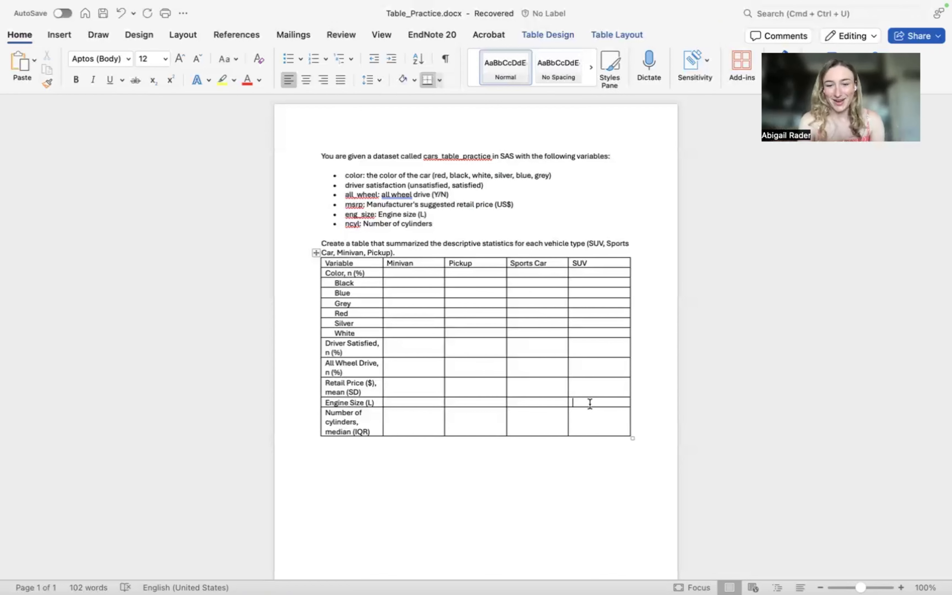
left_click_drag(367, 403, 583, 406)
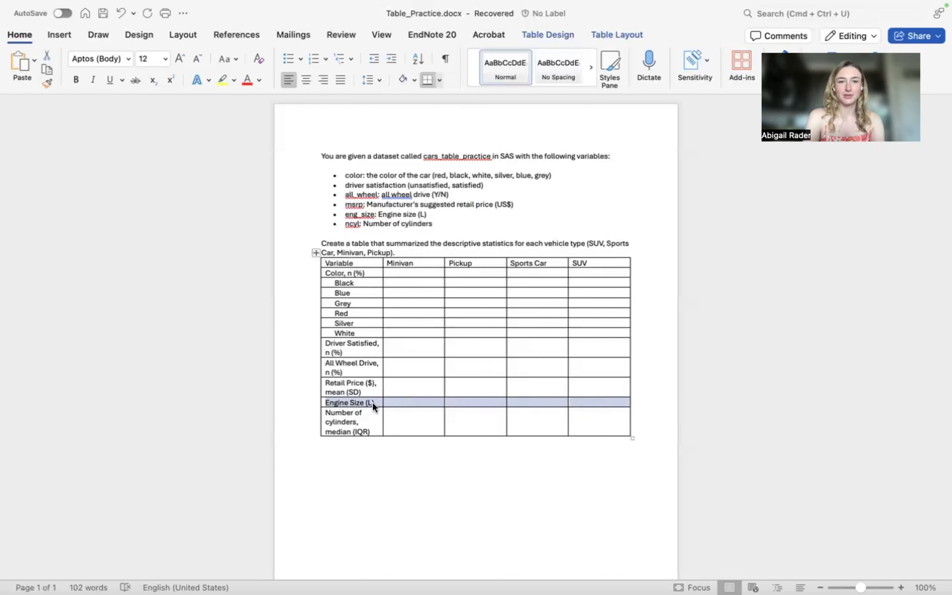
left_click(619, 35)
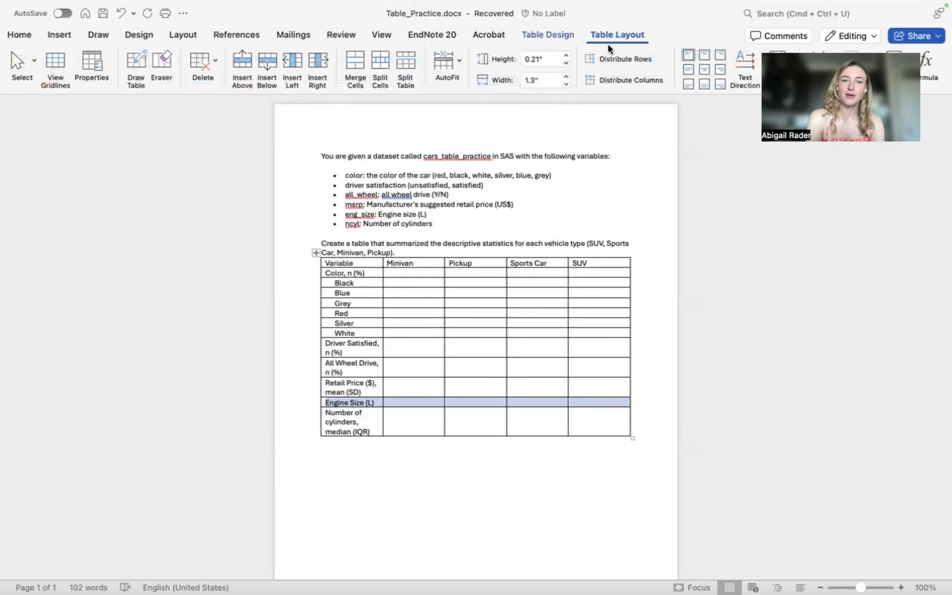
left_click(272, 59)
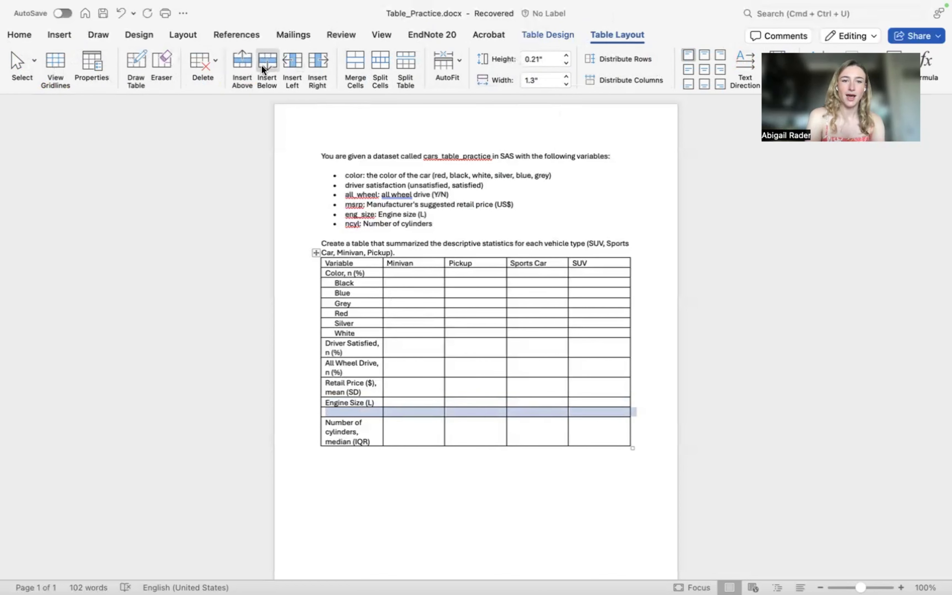
left_click(266, 65)
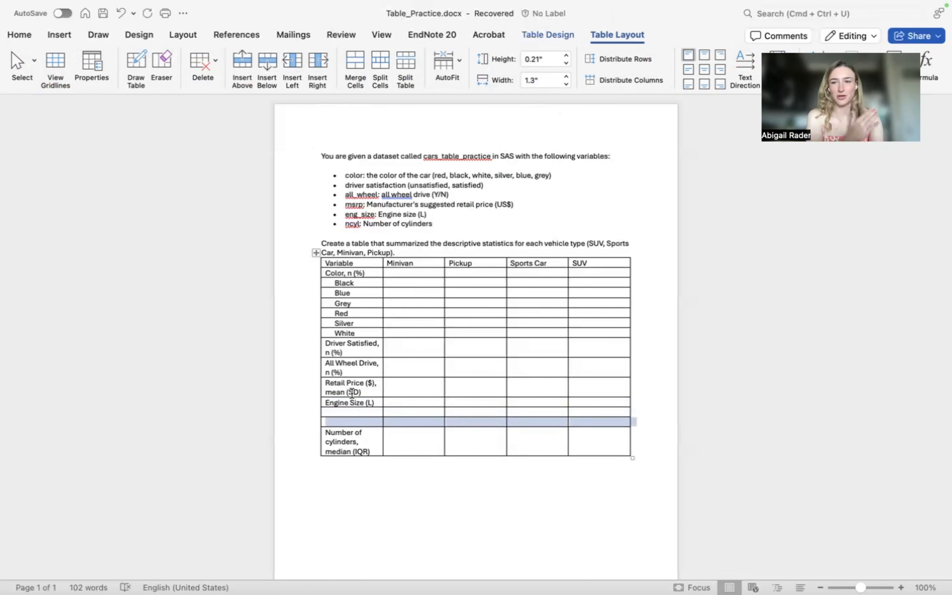
Label the two empty rows below Engine Size (L) as "Mean (SD)" and "Median (IQR)"
left_click(353, 411)
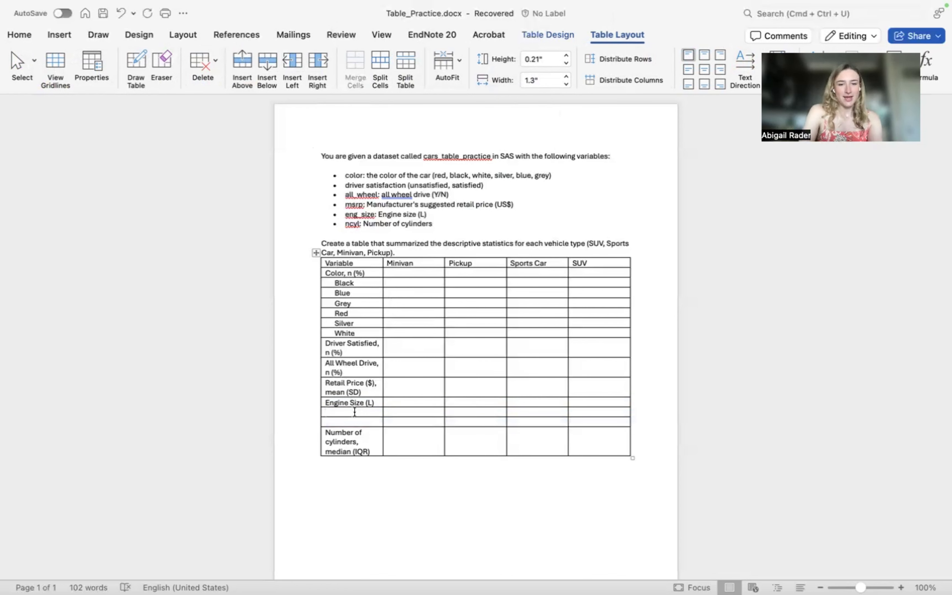
left_click_drag(330, 281, 346, 292)
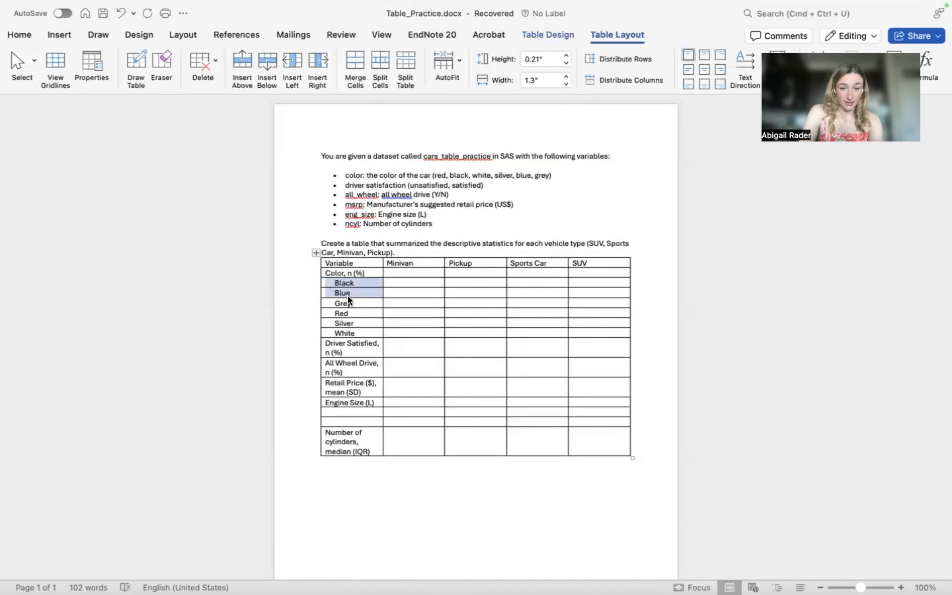
left_click(333, 411)
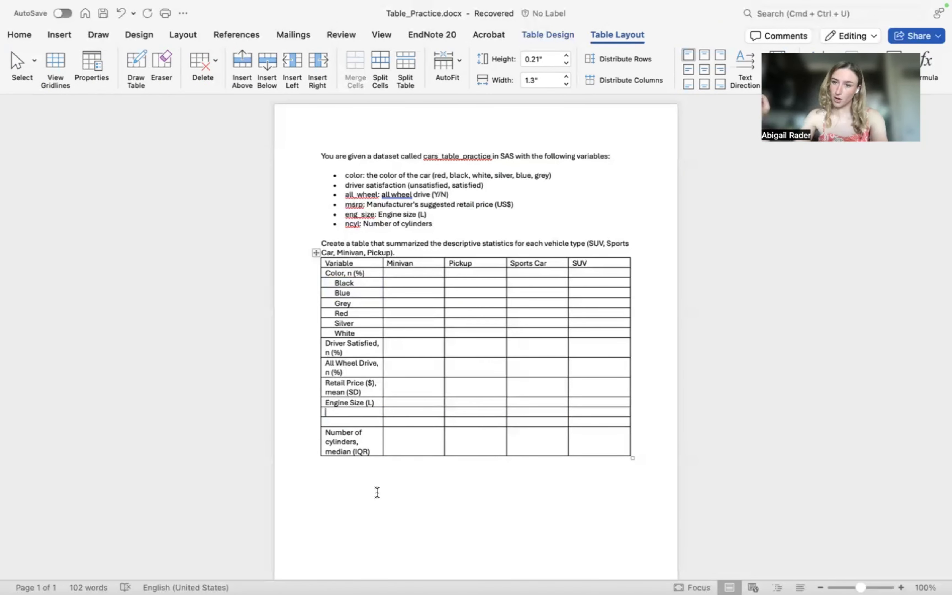
type("mean (SD)")
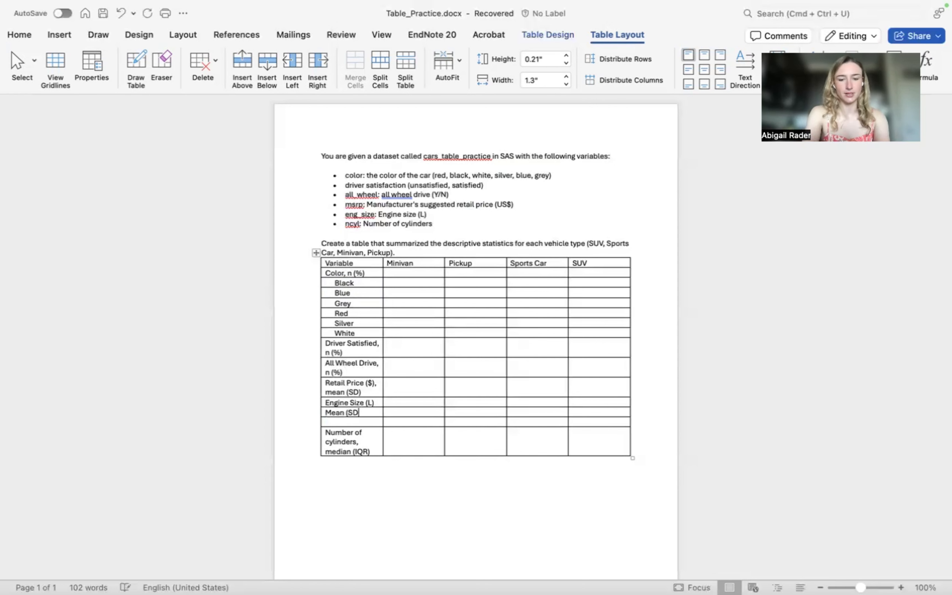
key("Down")
type("Median")
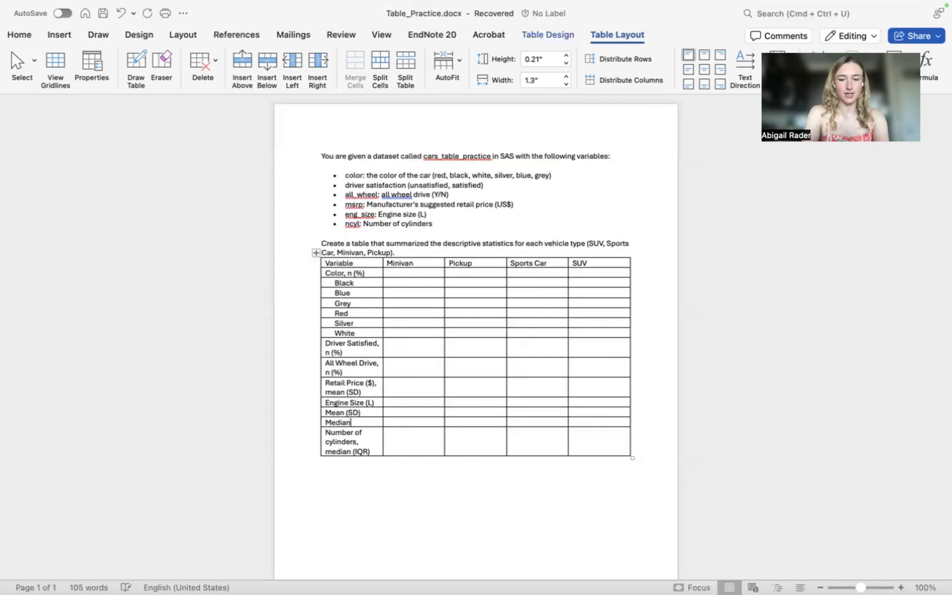
type(" (IQR)")
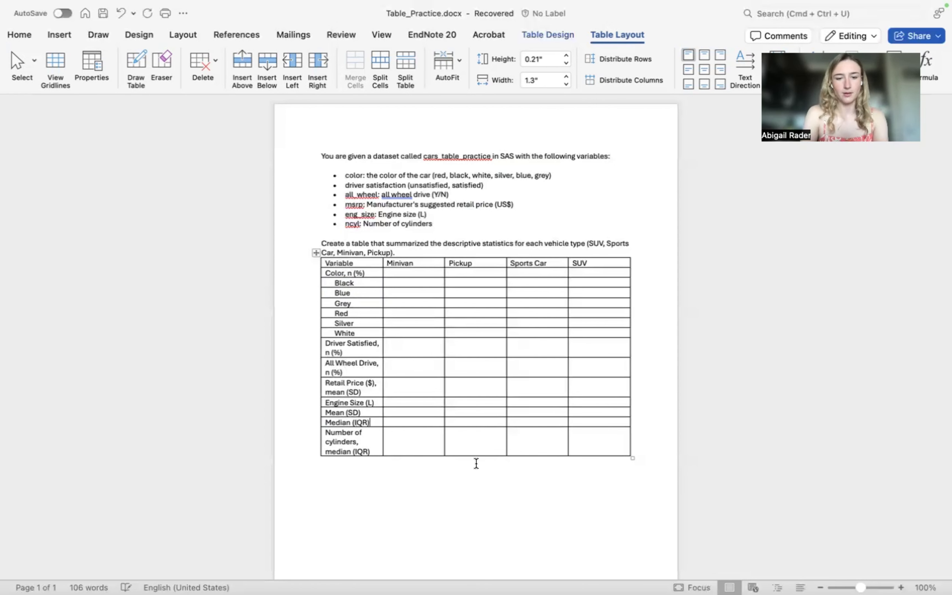
Indent the Mean (SD) and Median (IQR) labels under Engine Size (L) to match the color levels
left_click_drag(366, 420, 366, 411)
left_click(183, 35)
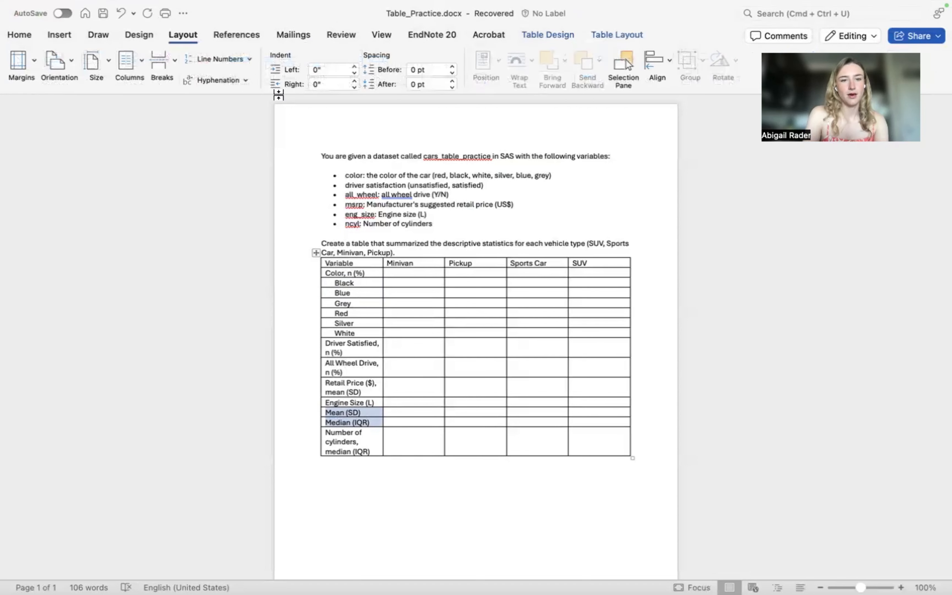
left_click(354, 67)
left_click(353, 67)
Add a blank line between the instruction paragraph and the table
left_click(361, 345)
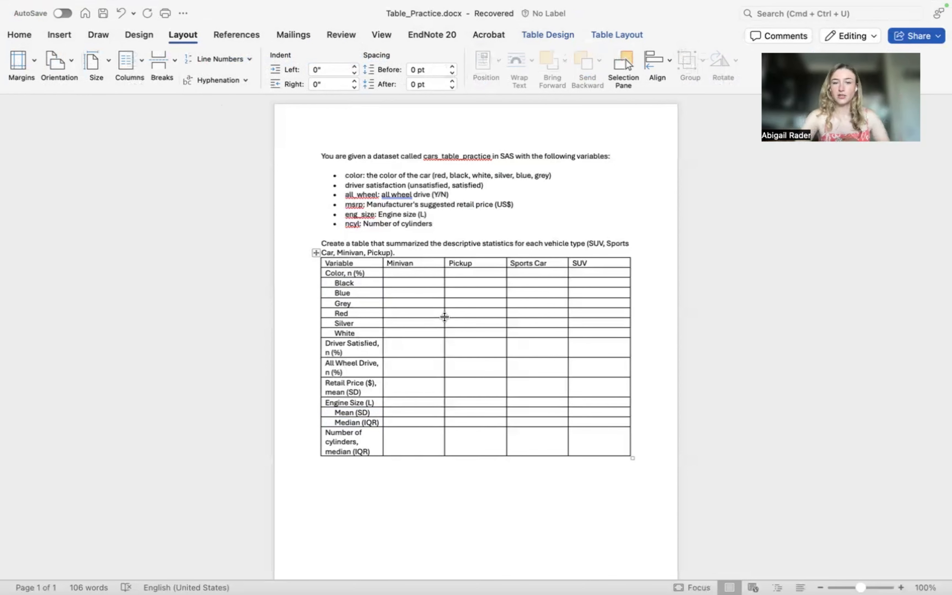
left_click(424, 252)
key("Return")
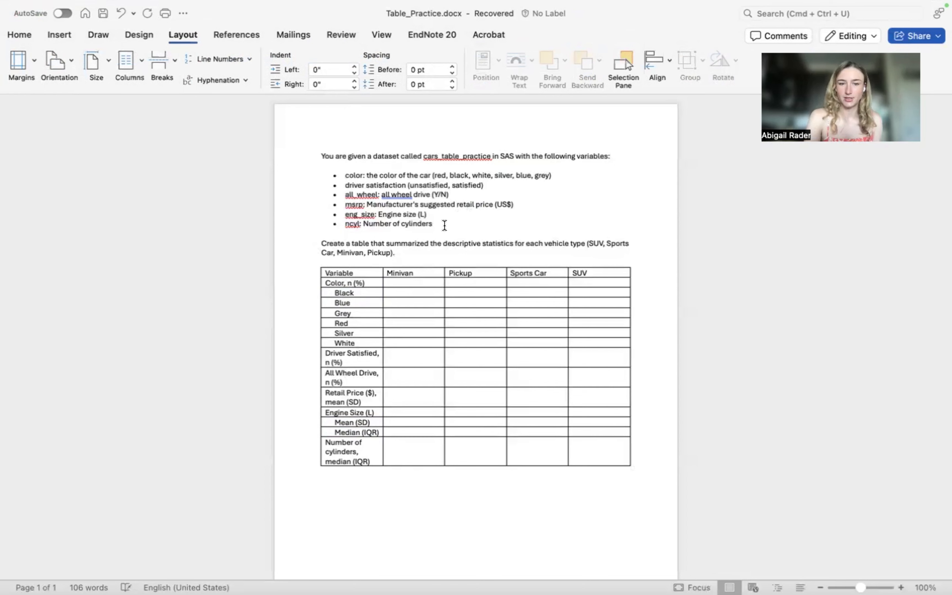
left_click_drag(386, 244, 446, 251)
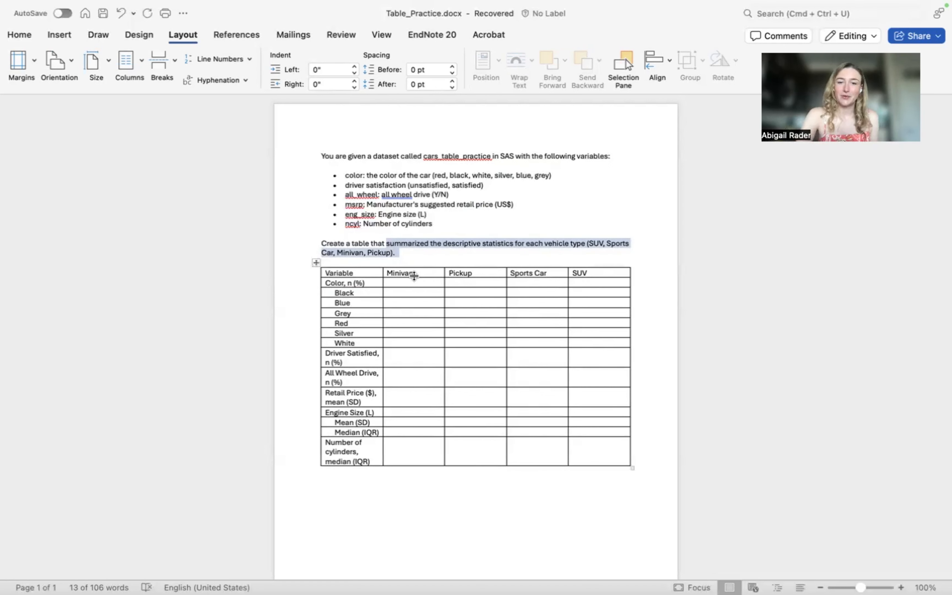
Insert an empty column between the Variable and Minivan columns
left_click(414, 264)
left_click(416, 272)
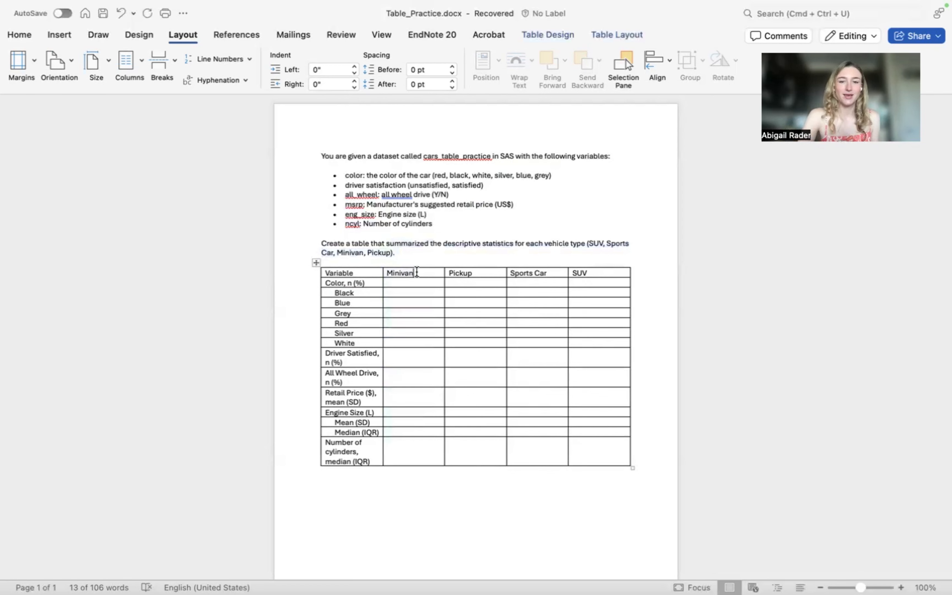
left_click(620, 33)
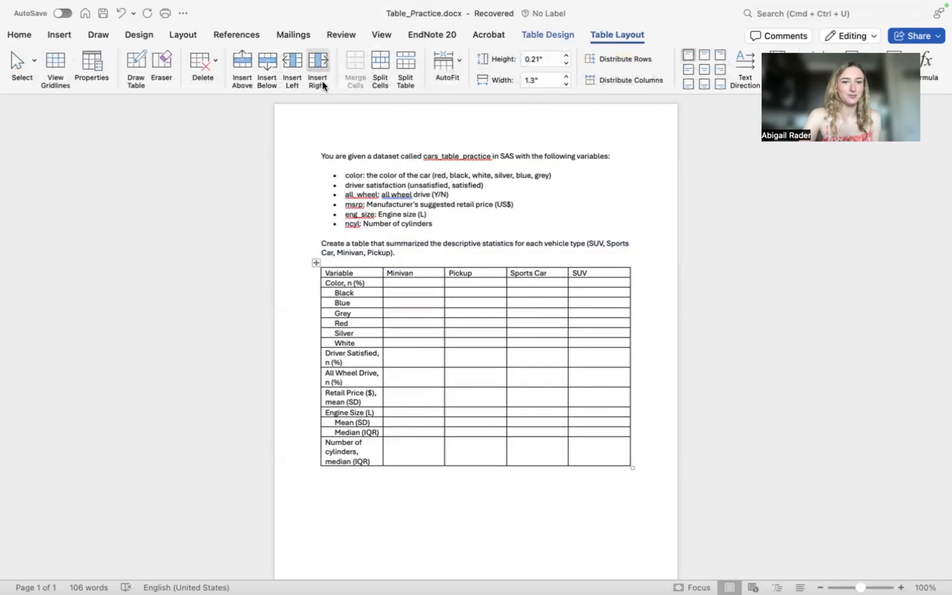
left_click(292, 64)
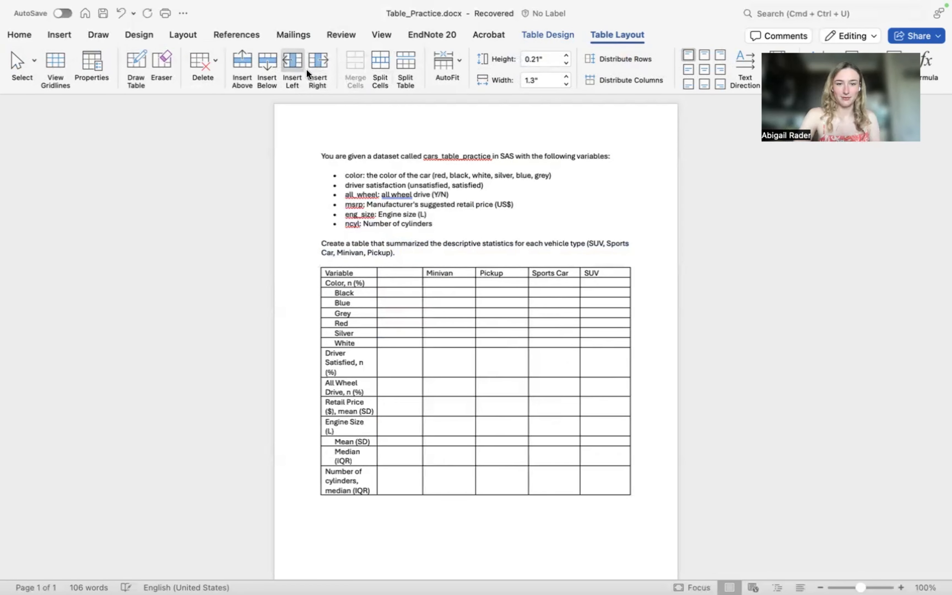
left_click(442, 293)
right_click(441, 293)
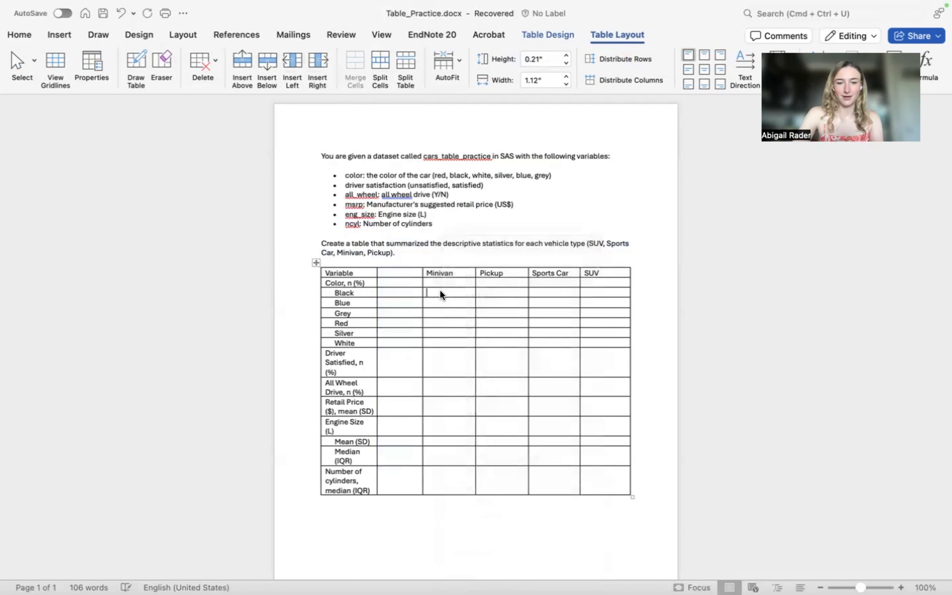
left_click(440, 293)
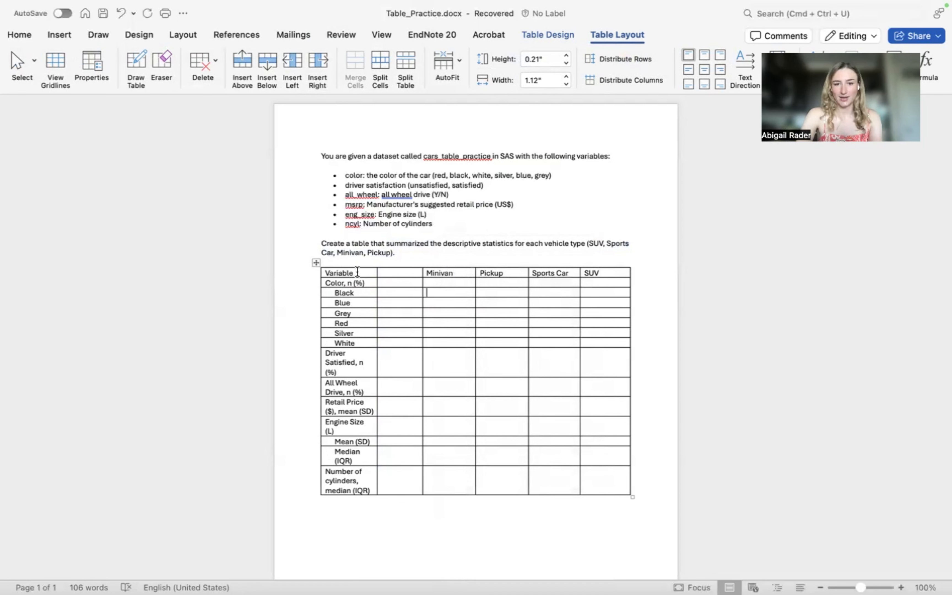
Enter "Total" as the header of the empty column beside Variable
left_click(461, 273)
left_click_drag(461, 272, 591, 290)
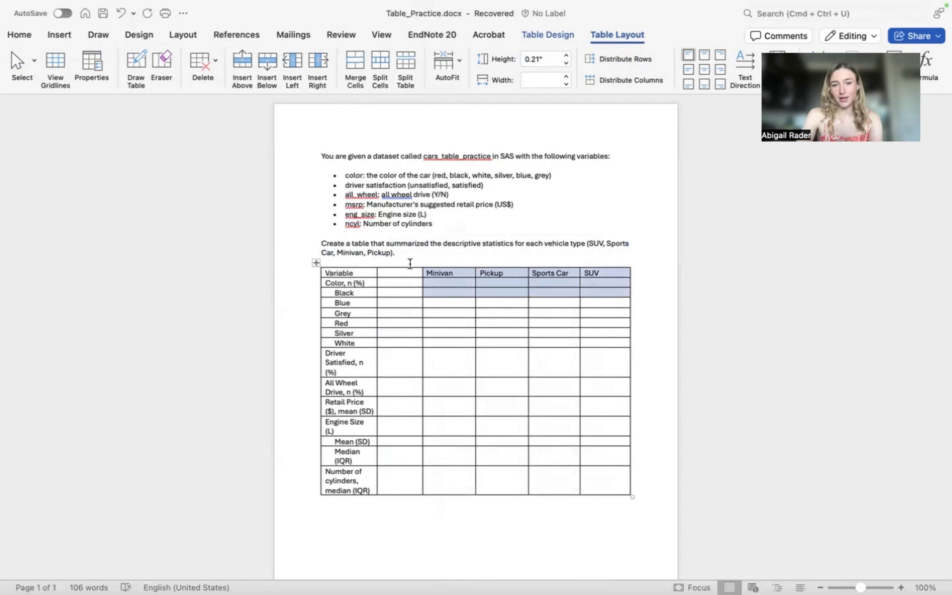
left_click(394, 275)
type("Total")
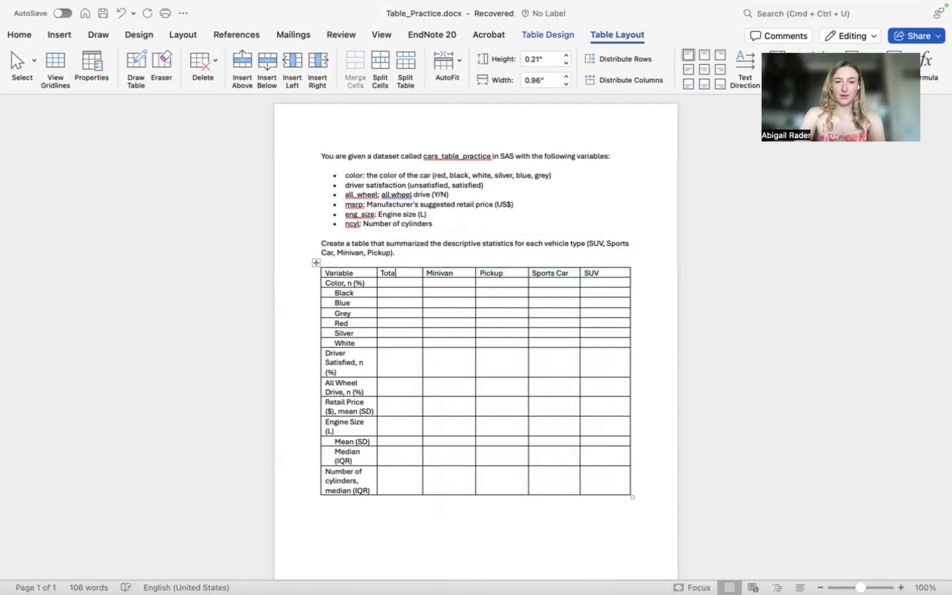
left_click_drag(334, 276, 351, 477)
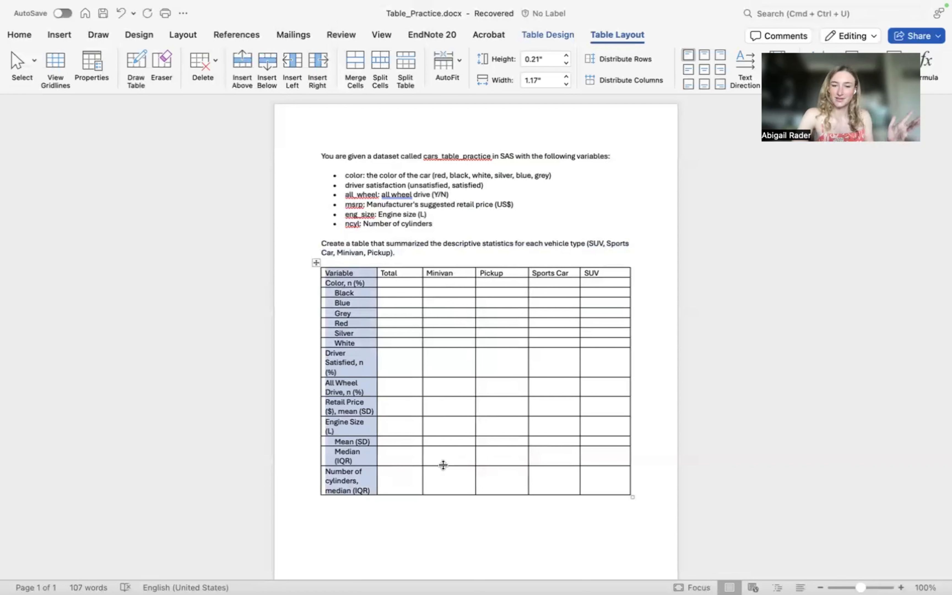
left_click(340, 365)
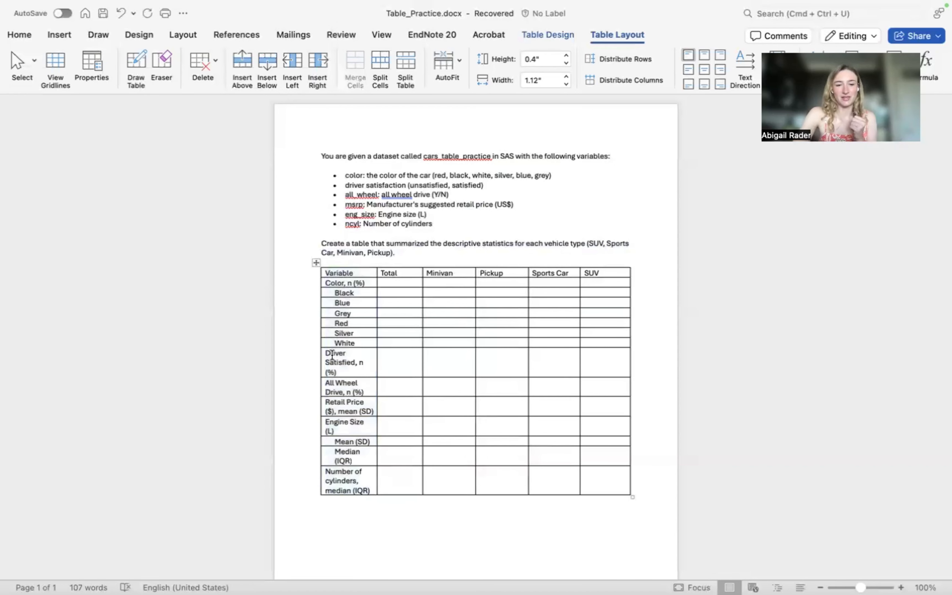
left_click_drag(332, 354, 347, 371)
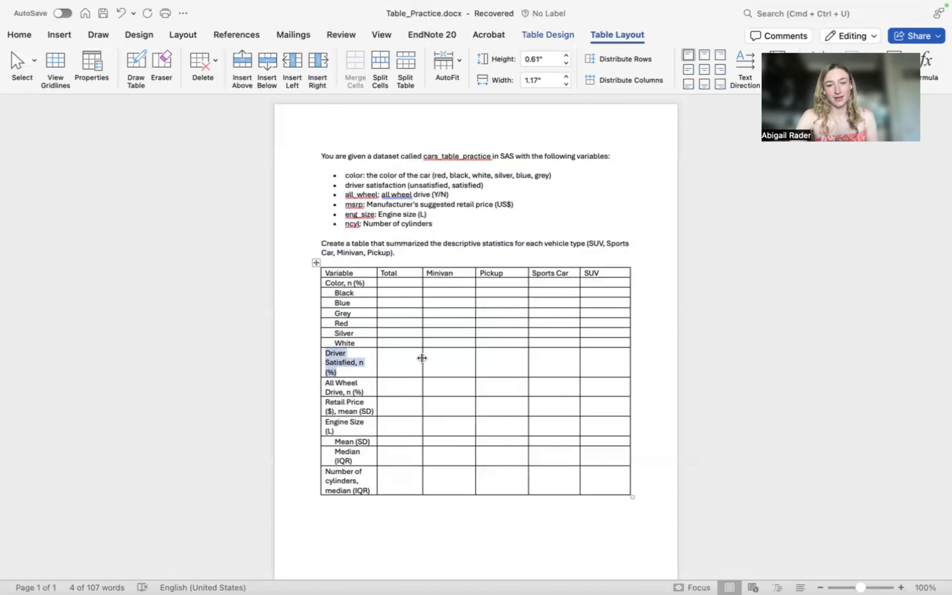
left_click_drag(413, 272, 579, 384)
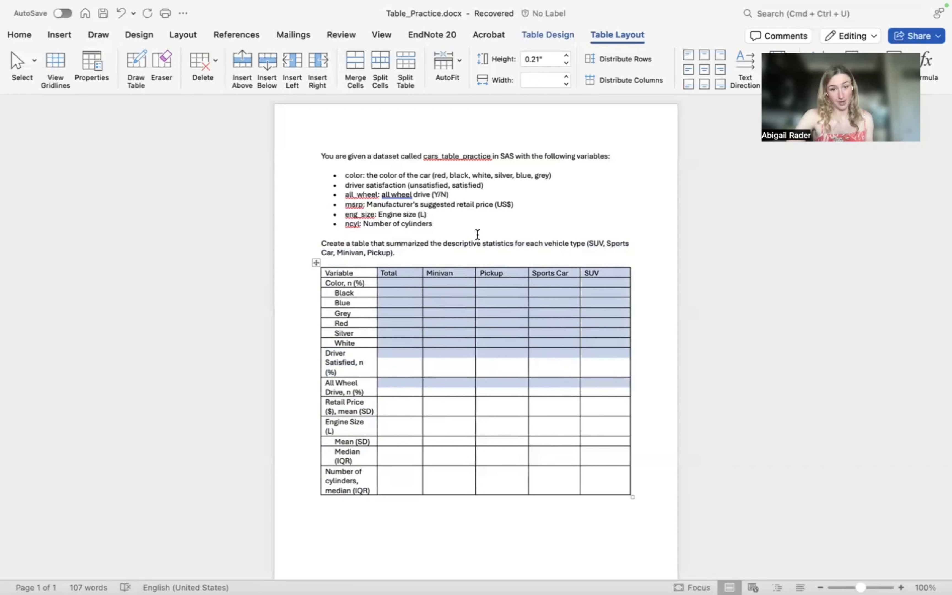
Add six blank lines after the instruction paragraph and insert a page break to move the table to page 2
left_click(448, 251)
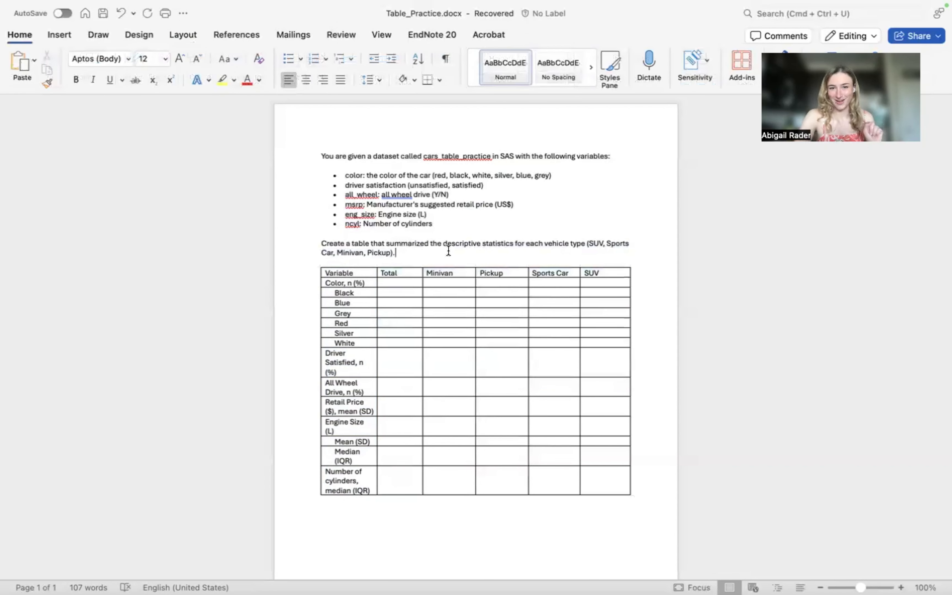
key("Return")
key("Return")
key("Return")
key("Return")
key("Return")
key("Return")
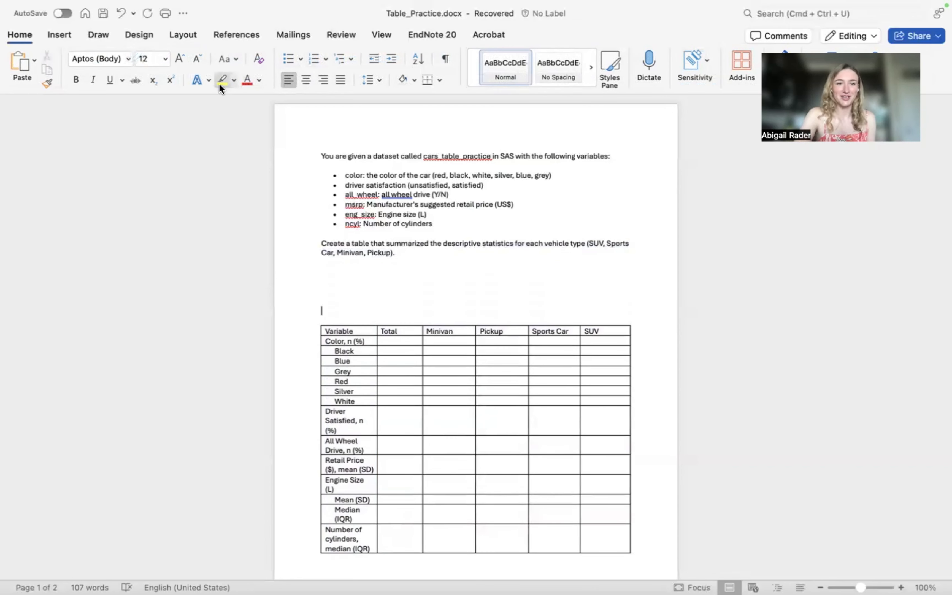
left_click(63, 37)
left_click(76, 62)
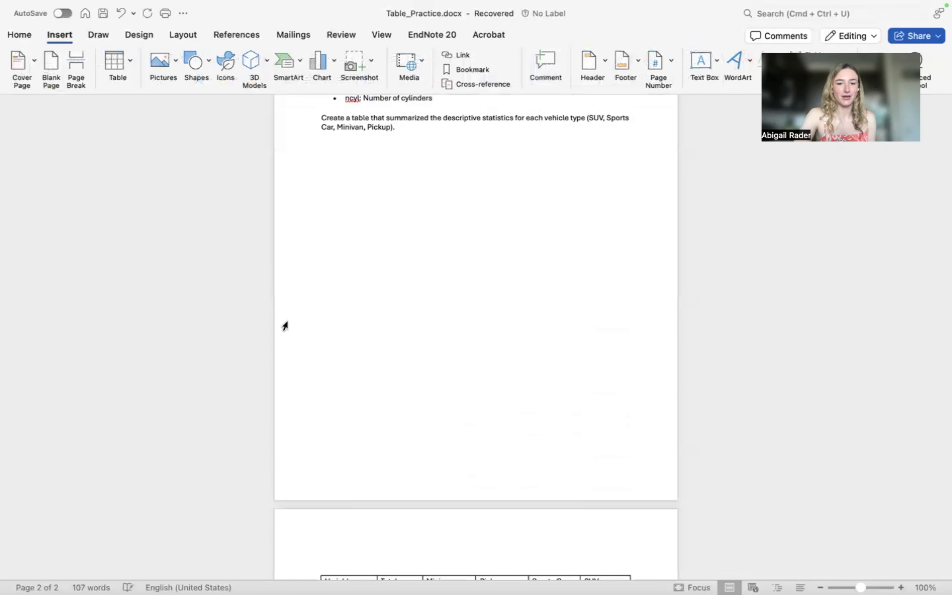
Enter the title "Table 1. Descriptive Statistics of Car Types." above the table, with only "Table 1." in bold
scroll(284, 327, "down", 10)
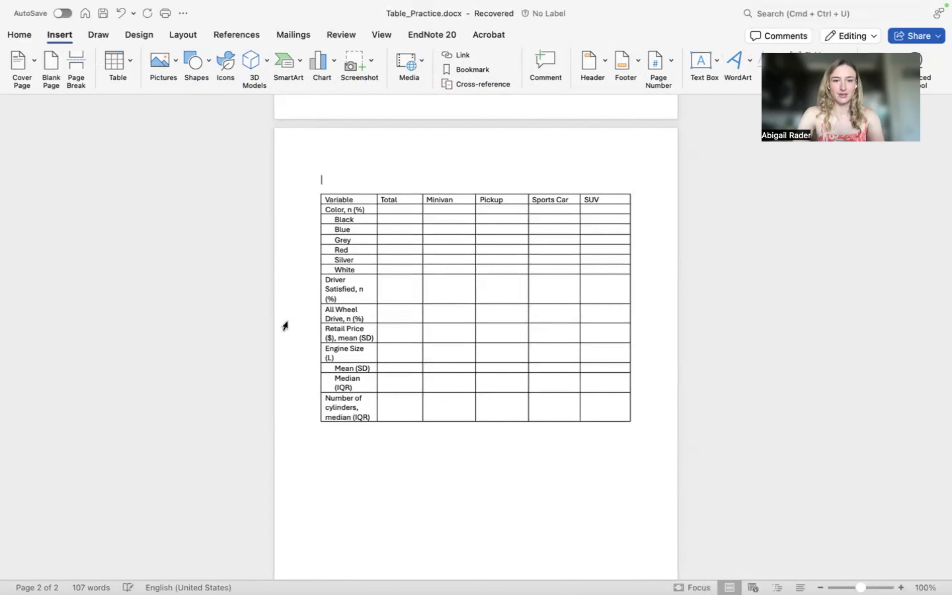
scroll(284, 327, "up", 8)
type("T")
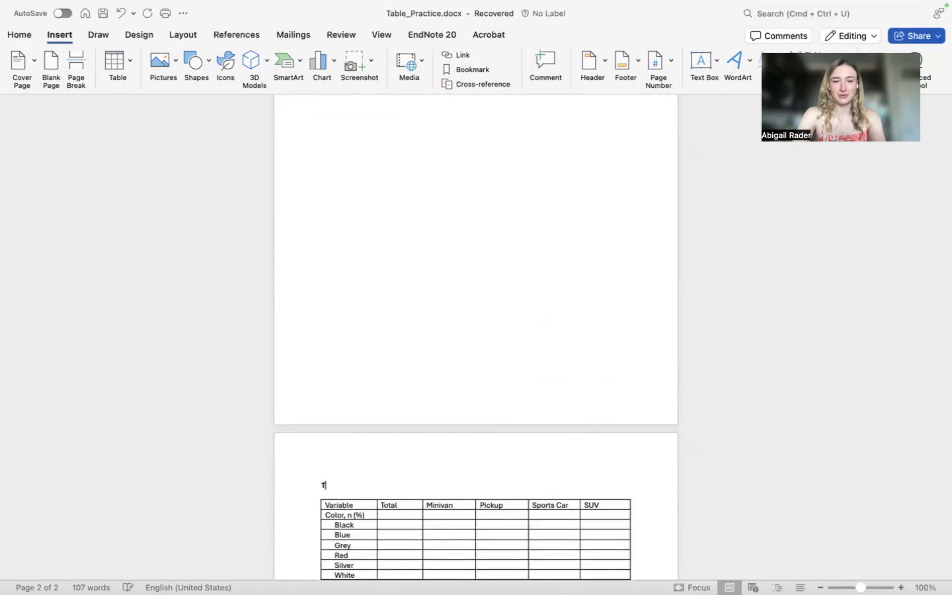
type("able 1. ")
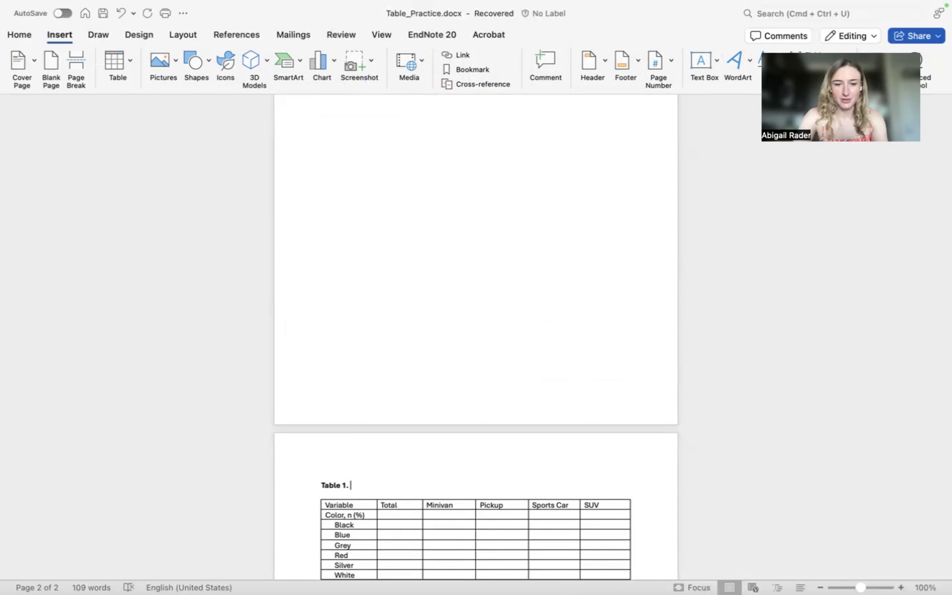
type("Descriptive Stat")
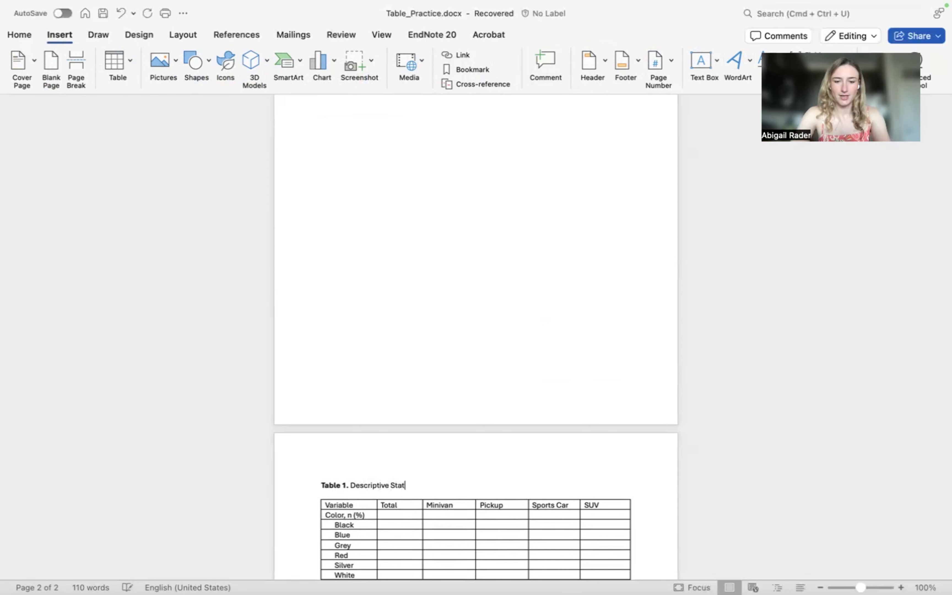
type("istics of Car Ty")
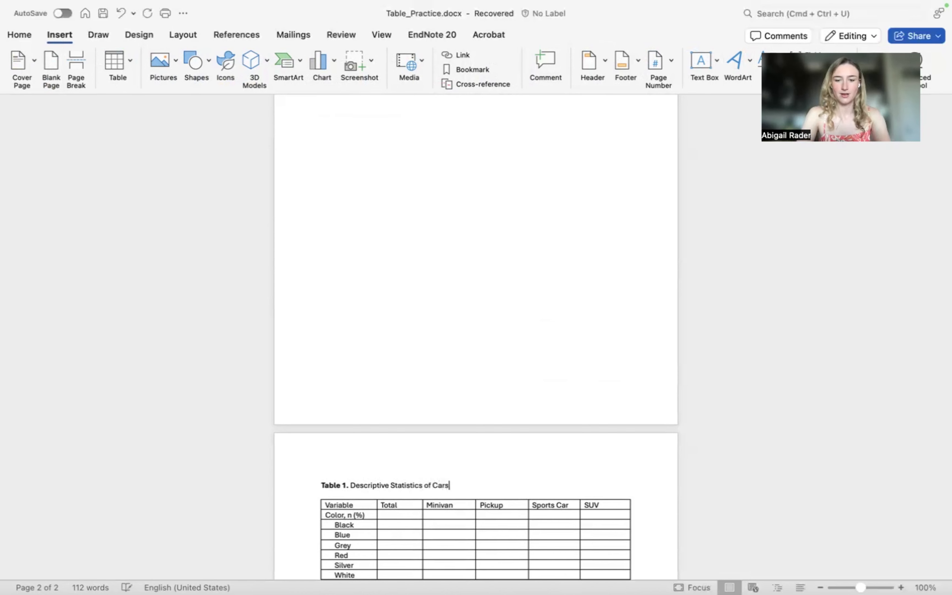
type("pes.")
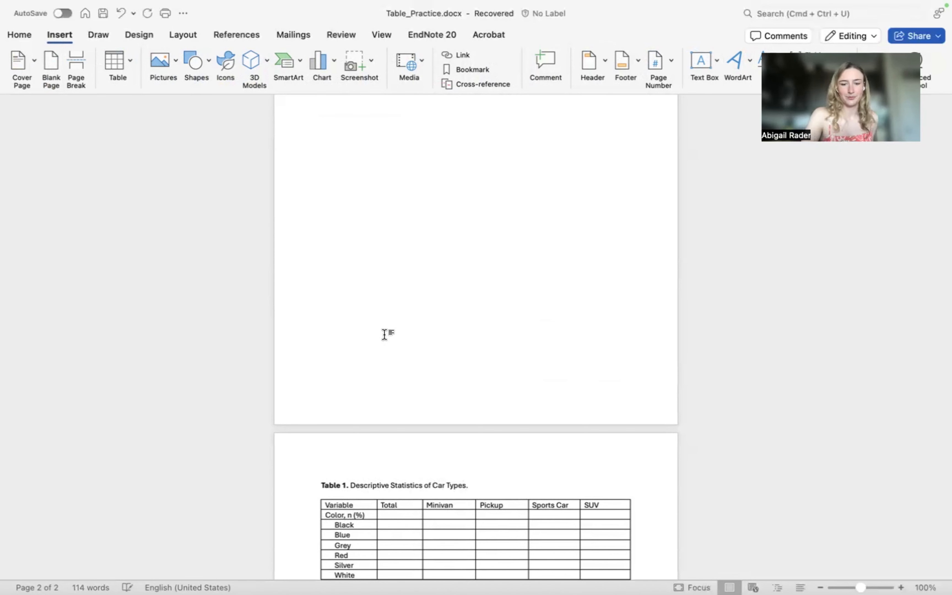
Change the document's page orientation to landscape
scroll(397, 339, "down", 4)
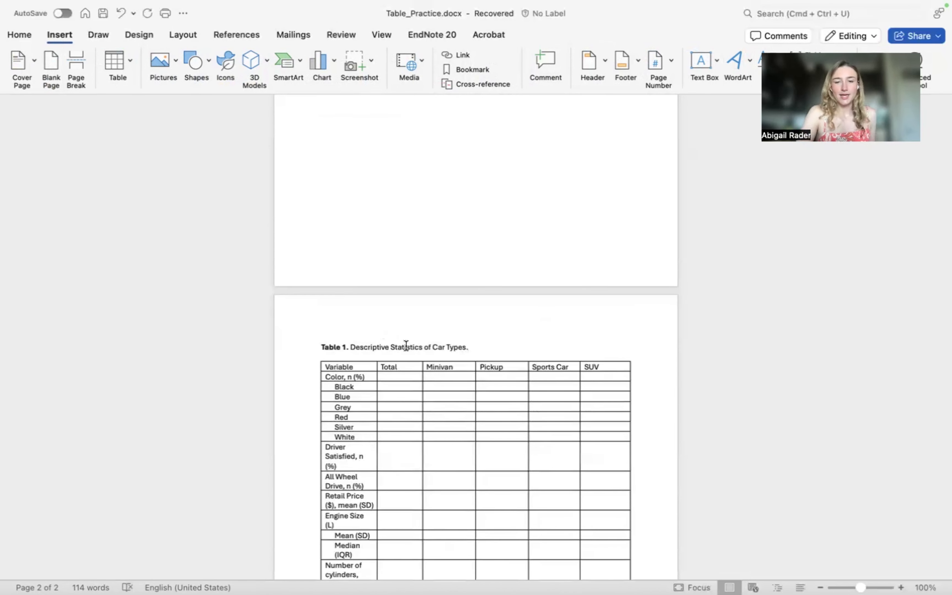
scroll(406, 346, "down", 4)
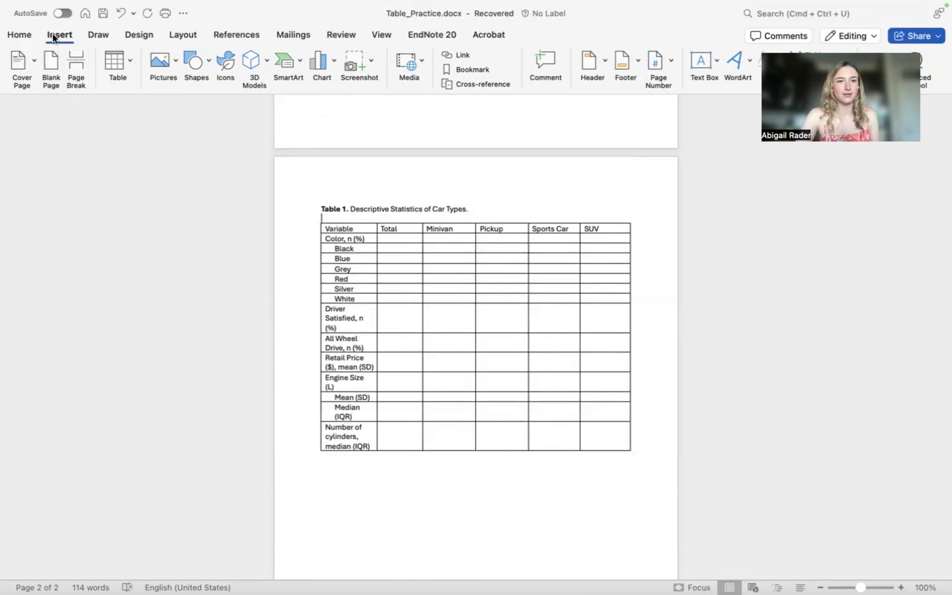
left_click(188, 35)
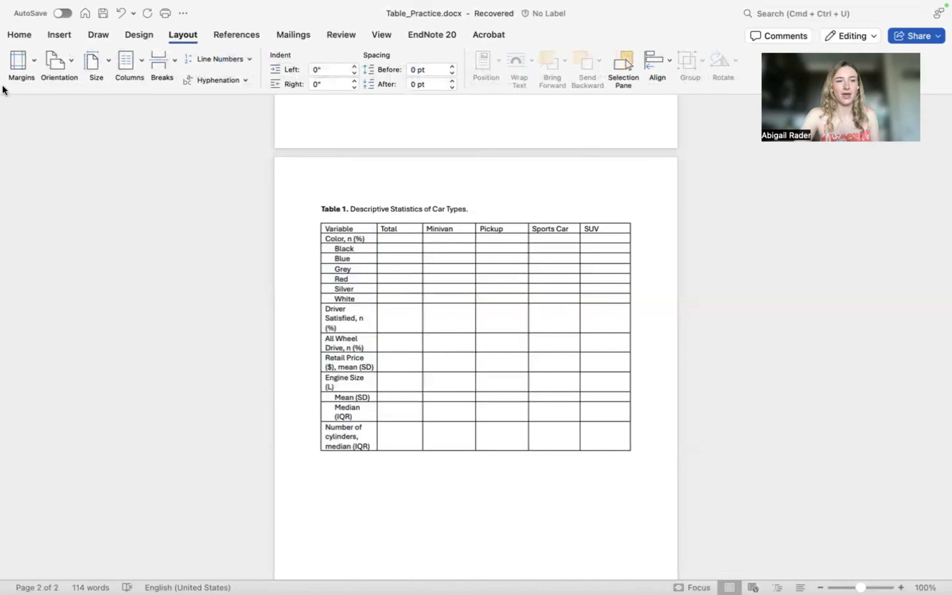
left_click(69, 57)
left_click(73, 118)
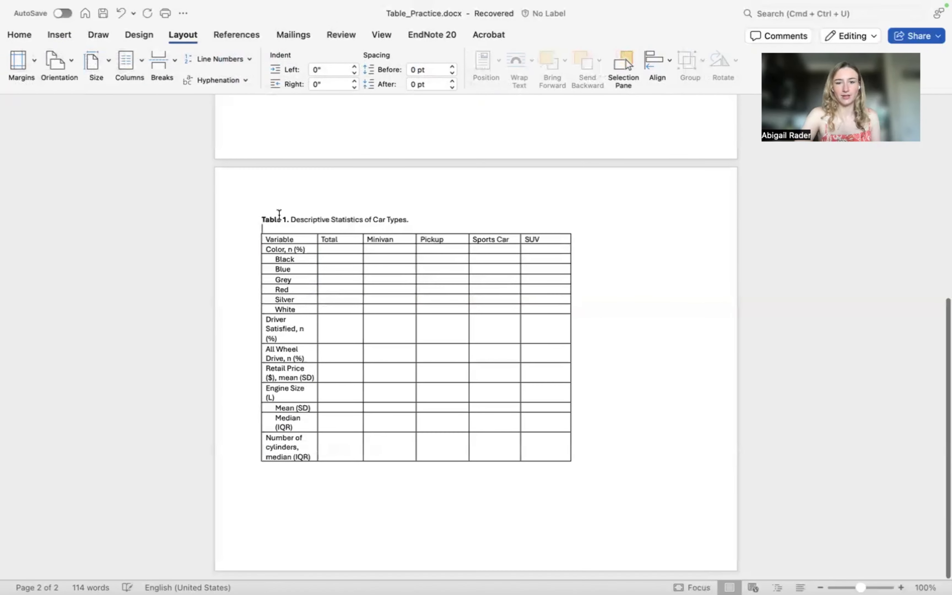
left_click_drag(275, 232, 490, 320)
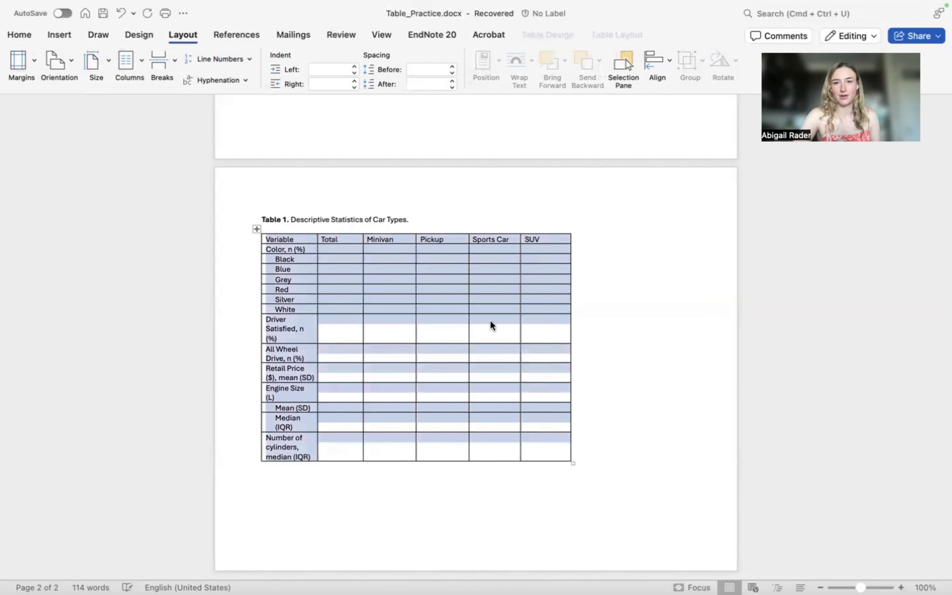
left_click(439, 409)
scroll(440, 407, "up", 10)
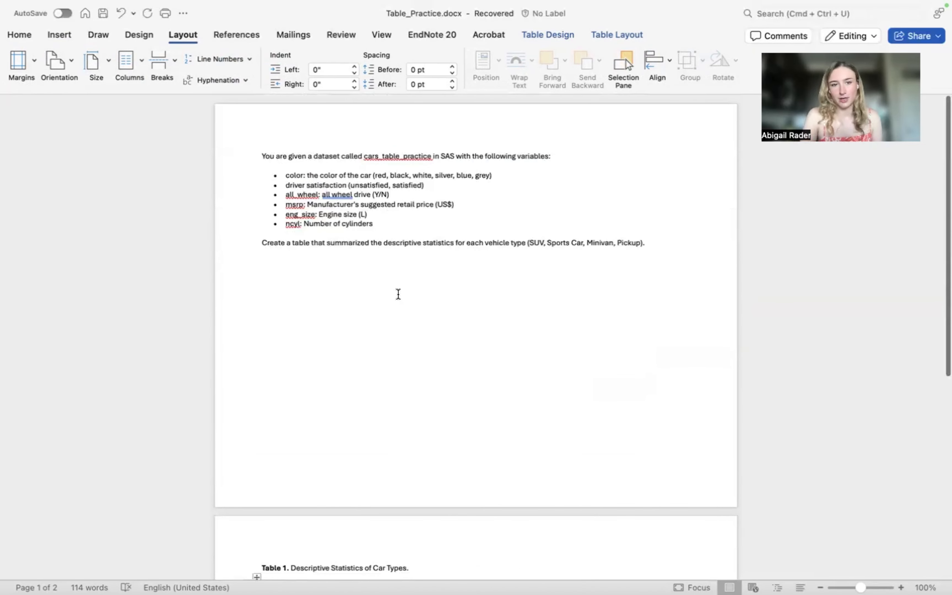
left_click_drag(255, 156, 624, 235)
left_click(651, 235)
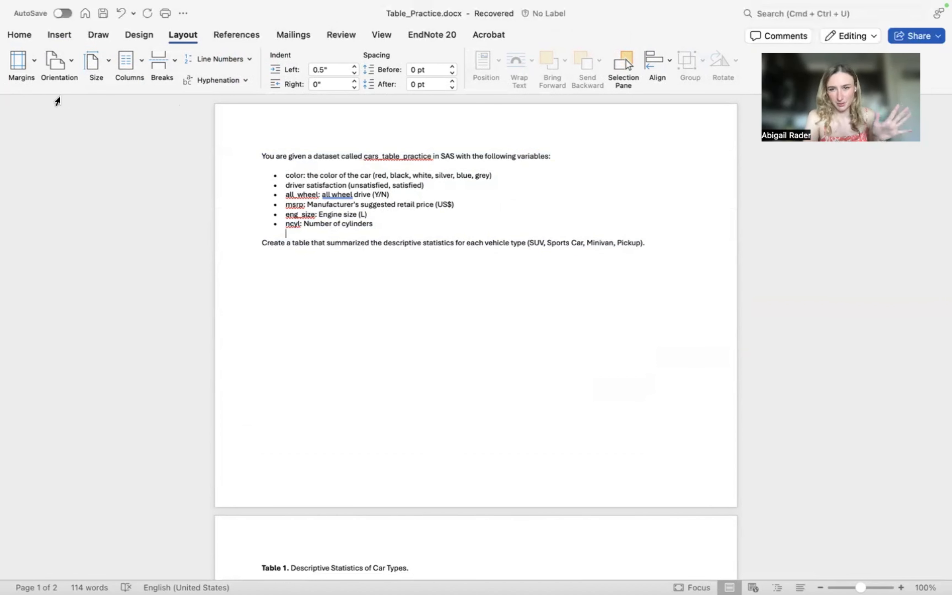
Undo the landscape page orientation and the last typing in the table title
left_click(346, 268)
key("super+z")
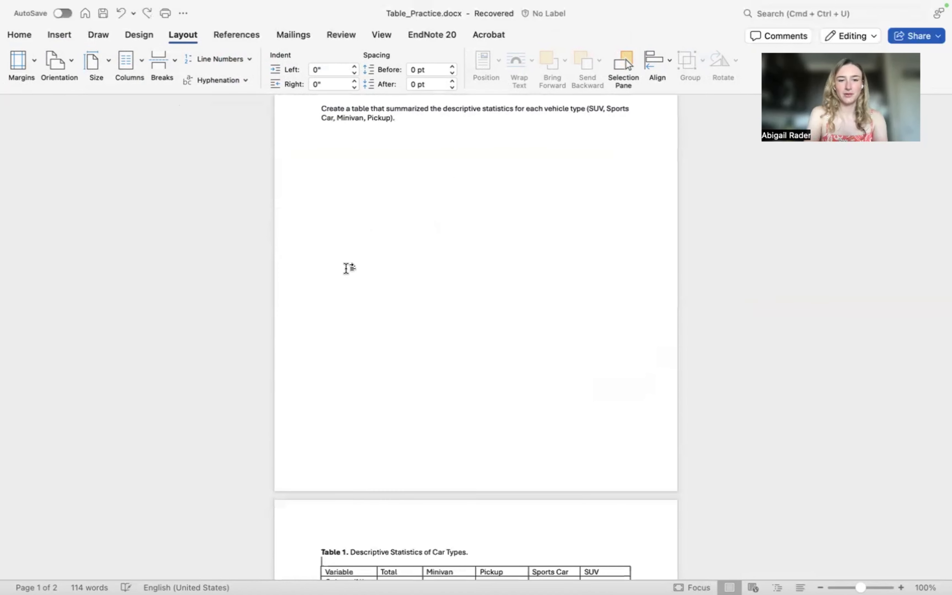
key("super+z")
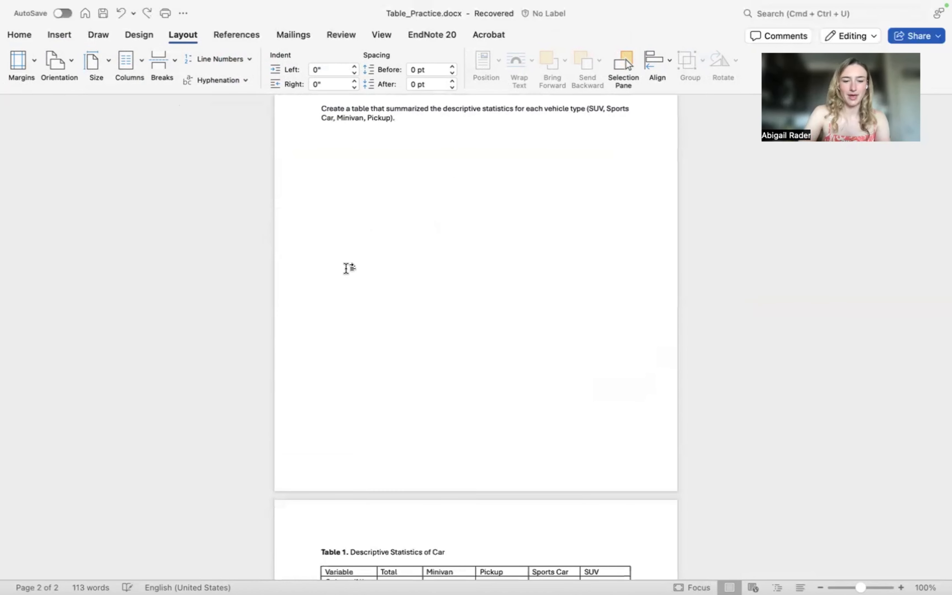
Remove the page break in front of the "Table 1." title
left_click(459, 549)
left_click(323, 548)
key("BackSpace")
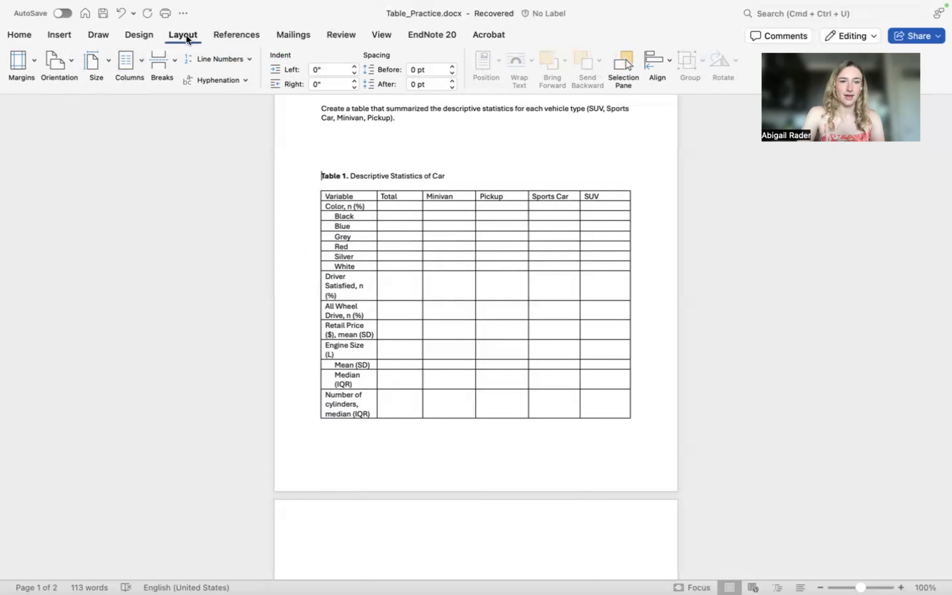
Insert a Next Page section break in front of the "Table 1." title
left_click(164, 59)
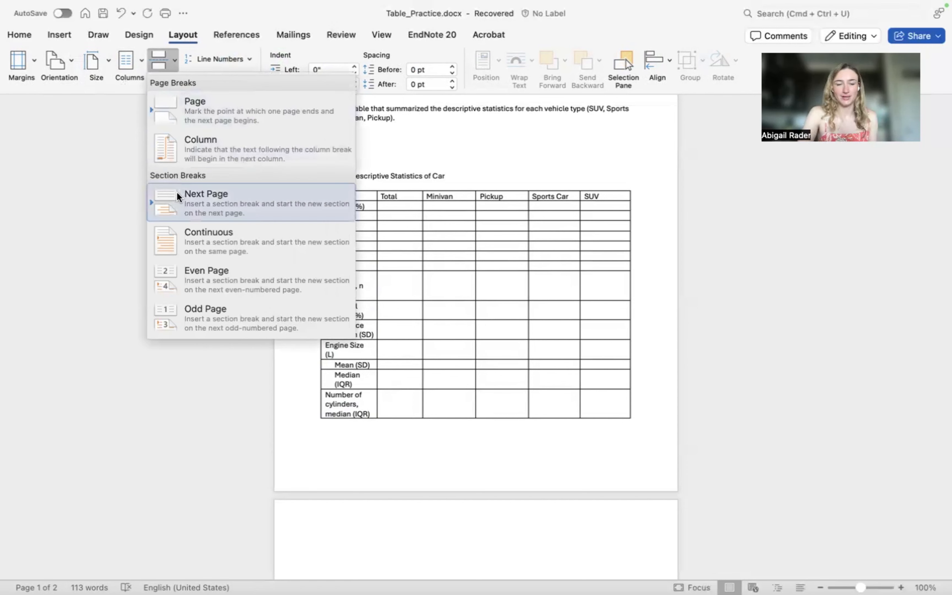
left_click(205, 199)
scroll(478, 366, "down", 5)
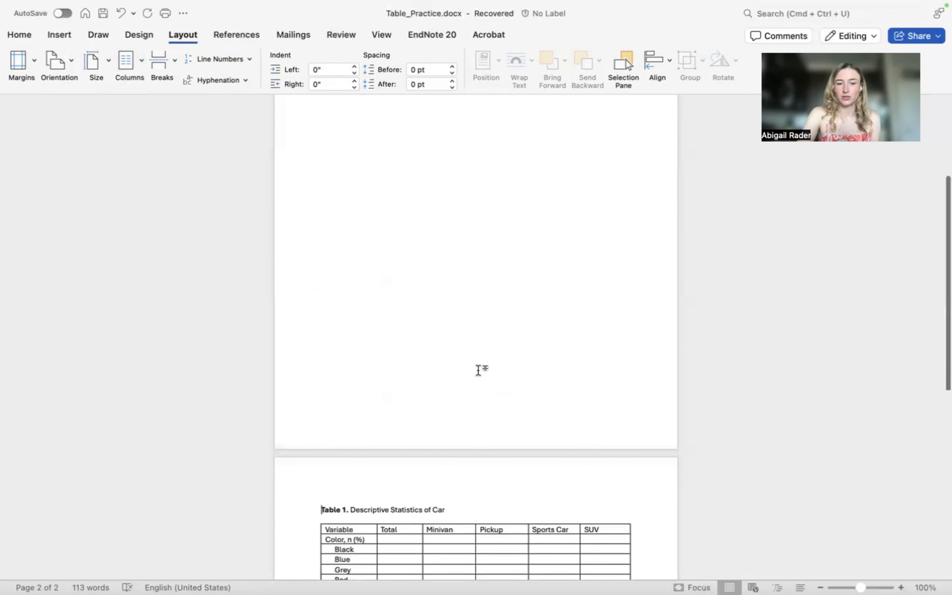
scroll(477, 366, "down", 10)
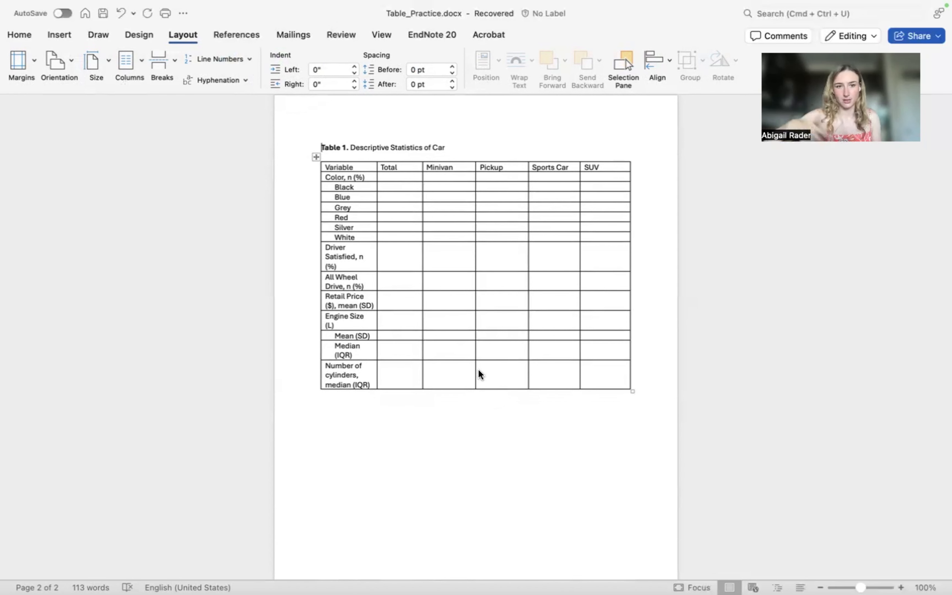
Change the section containing Table 1 to landscape orientation
left_click(49, 63)
left_click(85, 117)
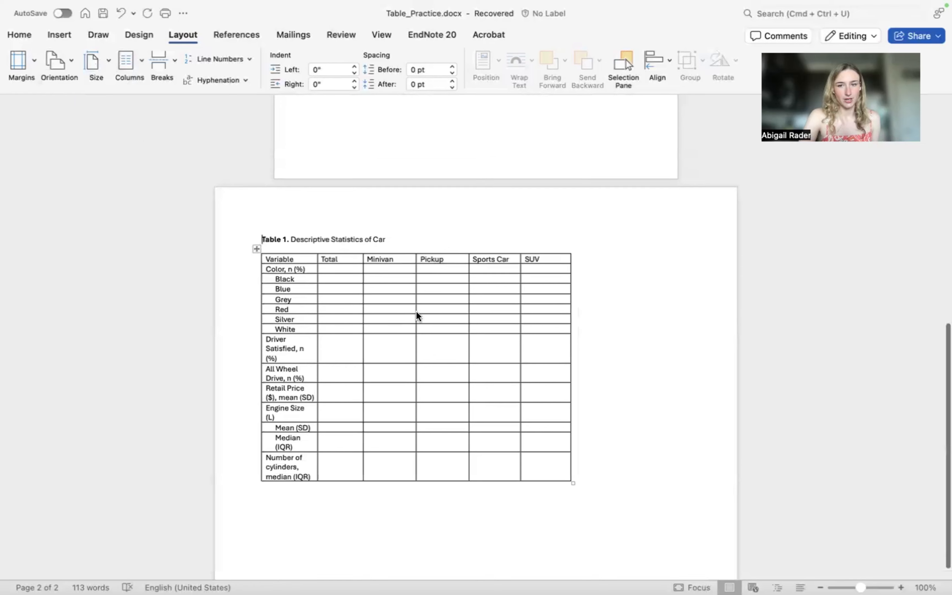
left_click(637, 346)
scroll(378, 406, "up", 10)
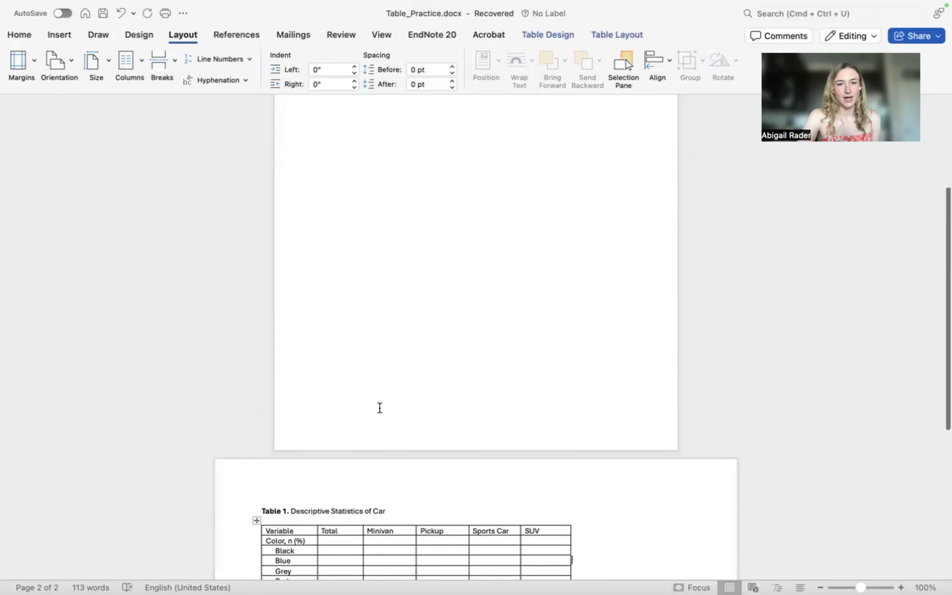
scroll(379, 407, "down", 10)
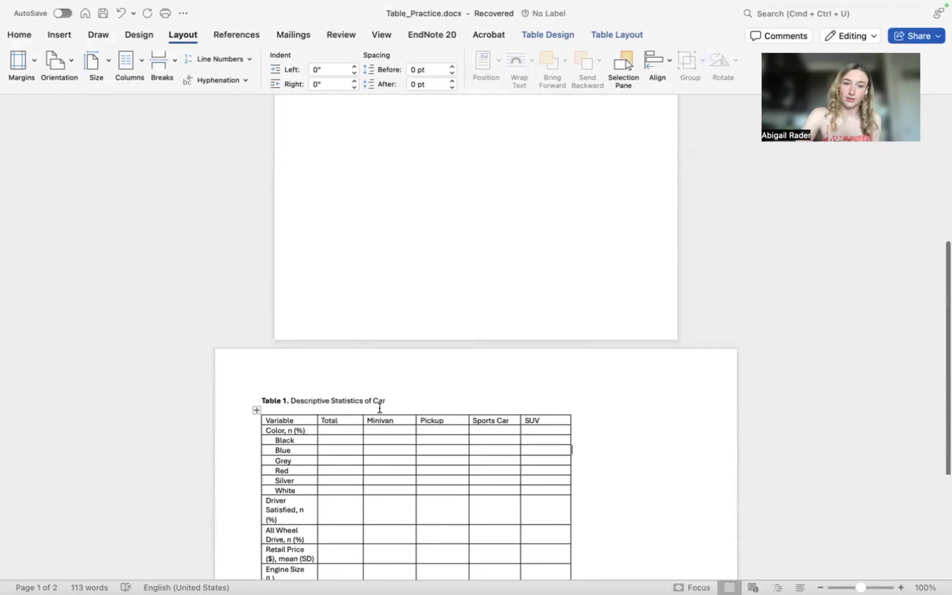
Insert a Next Page section break on the empty line below the table
left_click(333, 492)
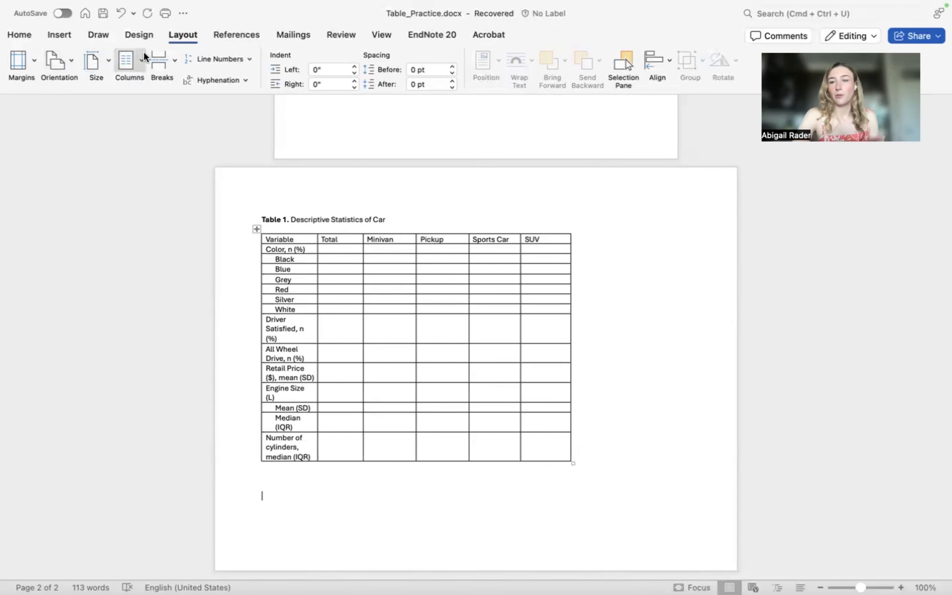
left_click(105, 58)
left_click(105, 58)
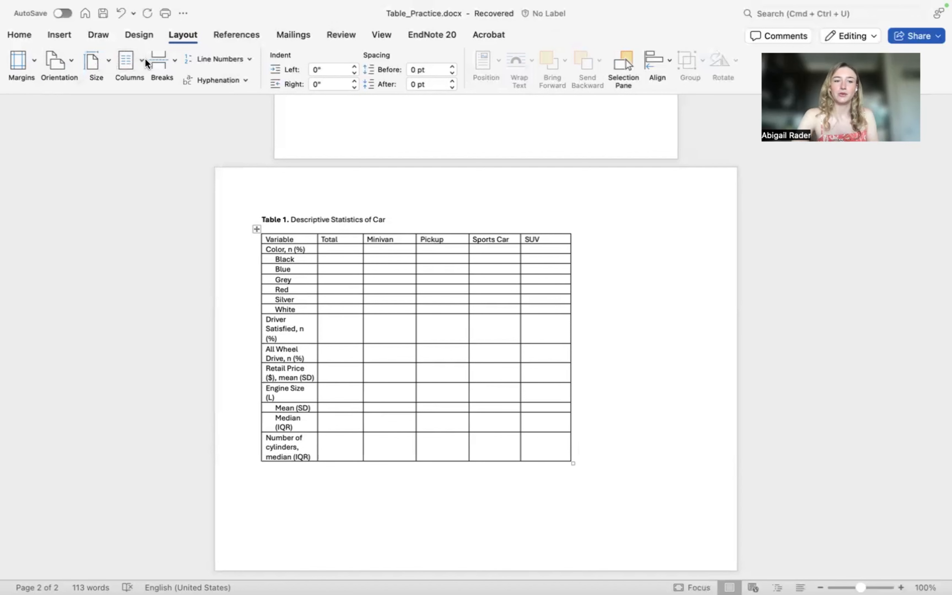
left_click(165, 59)
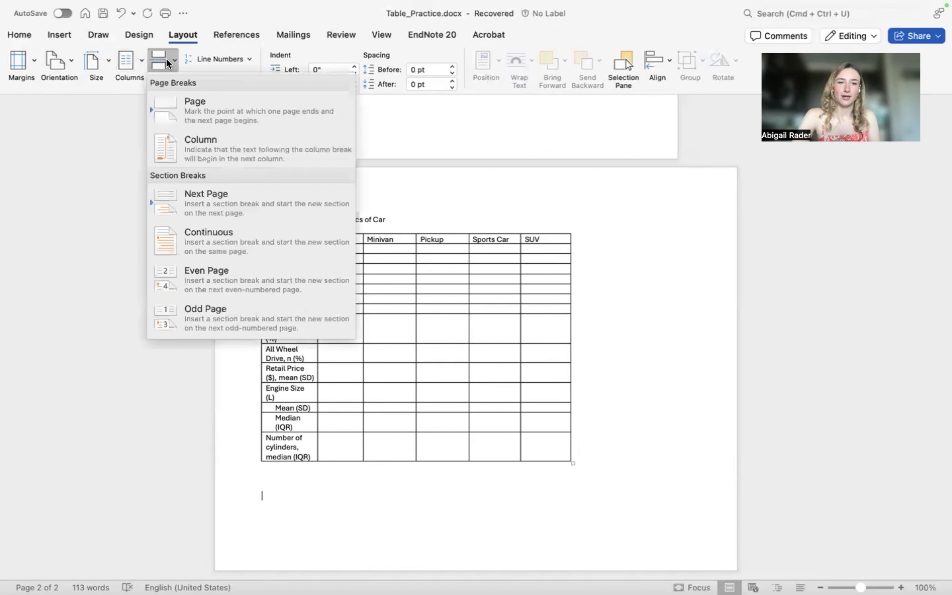
left_click(200, 204)
Change the new section after the table to portrait orientation
left_click(57, 63)
left_click(81, 90)
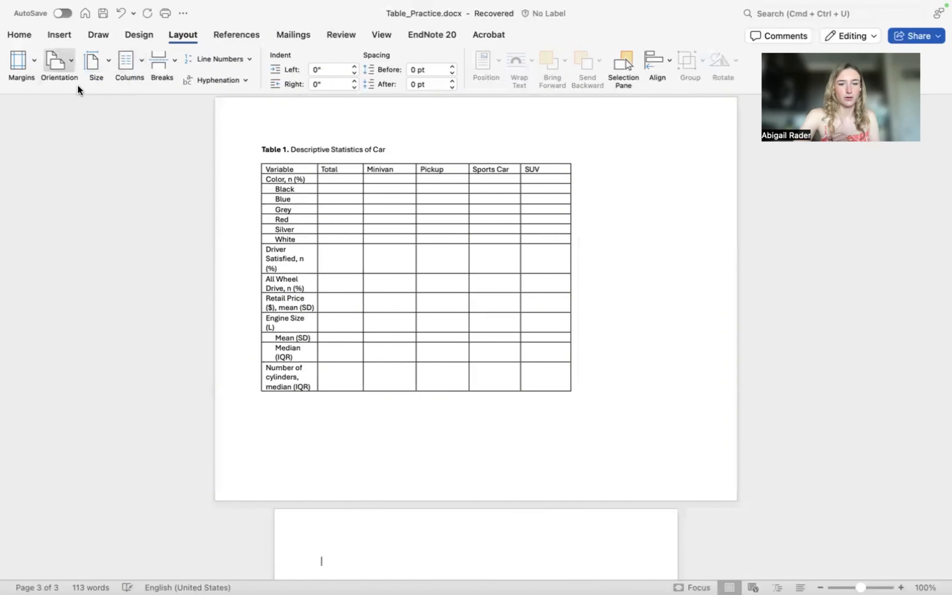
scroll(281, 433, "down", 3)
scroll(280, 432, "down", 3)
scroll(282, 428, "up", 5)
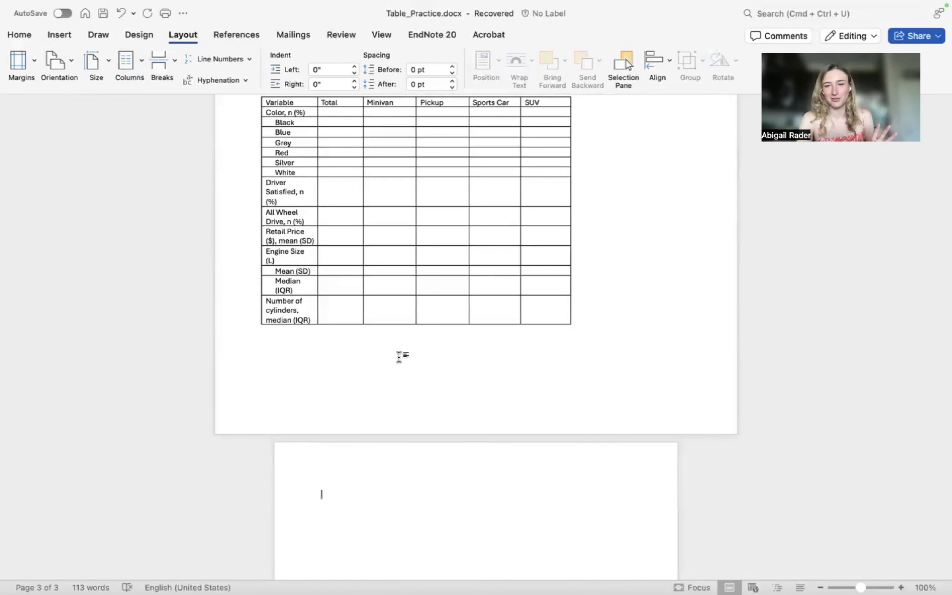
scroll(397, 356, "up", 3)
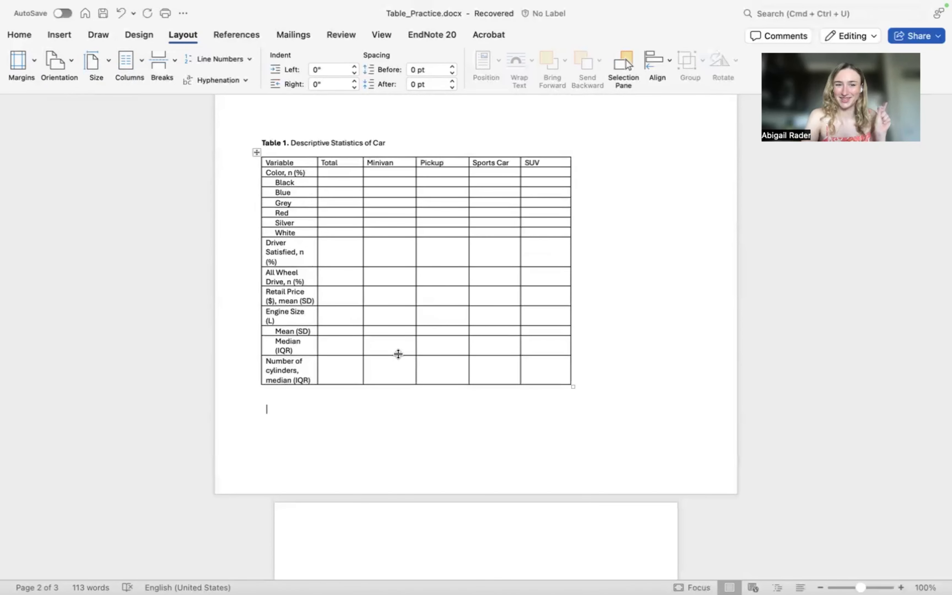
scroll(497, 295, "up", 2)
scroll(480, 319, "up", 3)
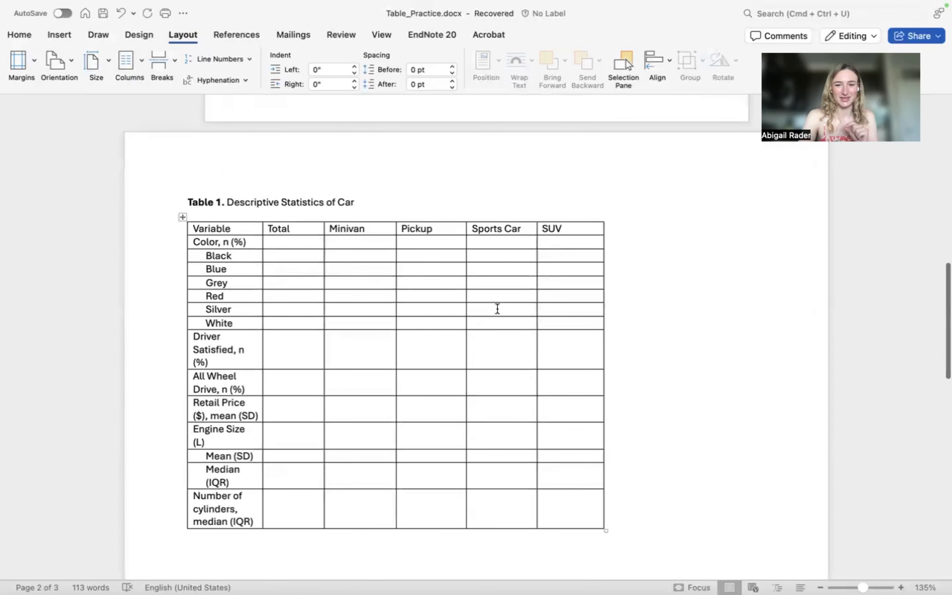
scroll(498, 310, "down", 2)
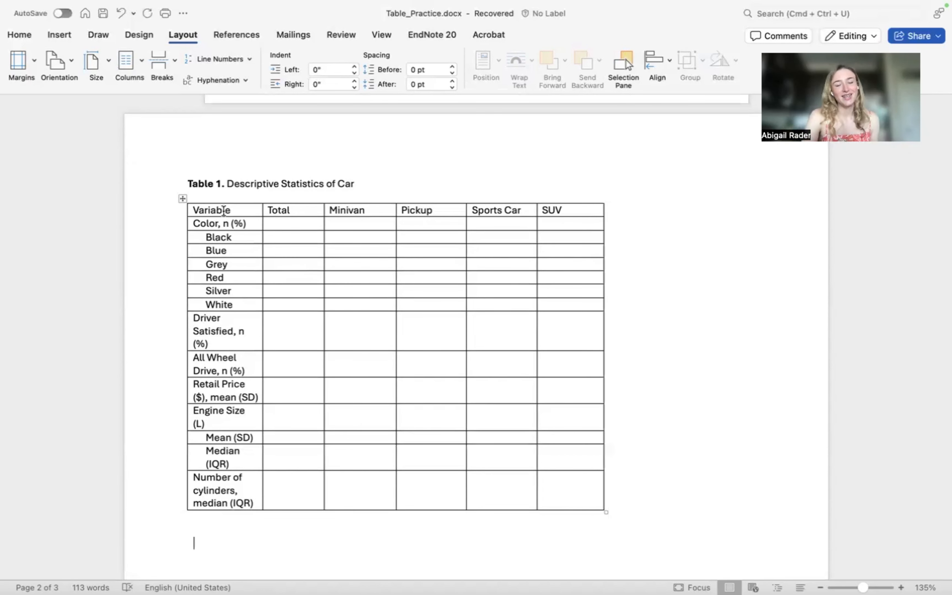
left_click_drag(223, 210, 582, 499)
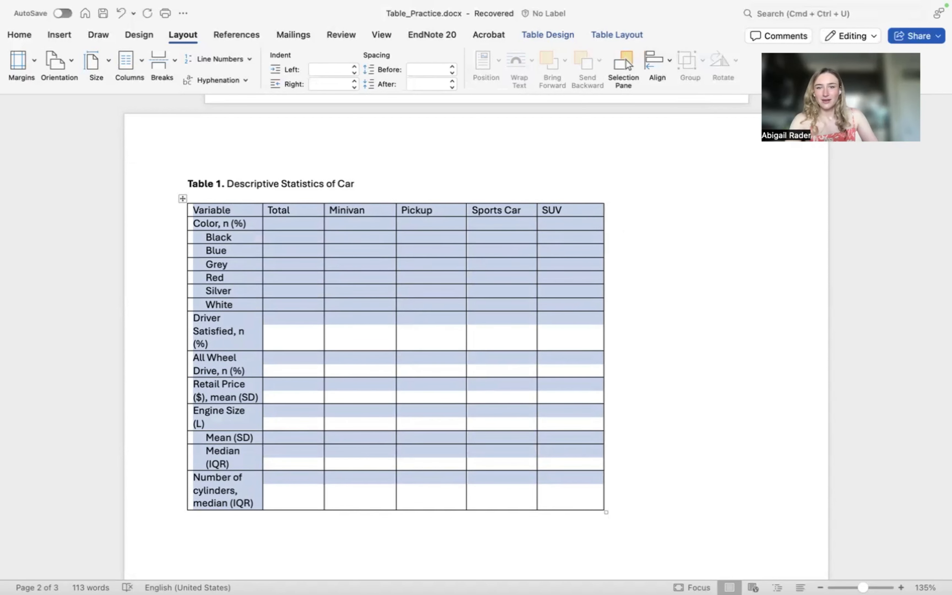
left_click(537, 34)
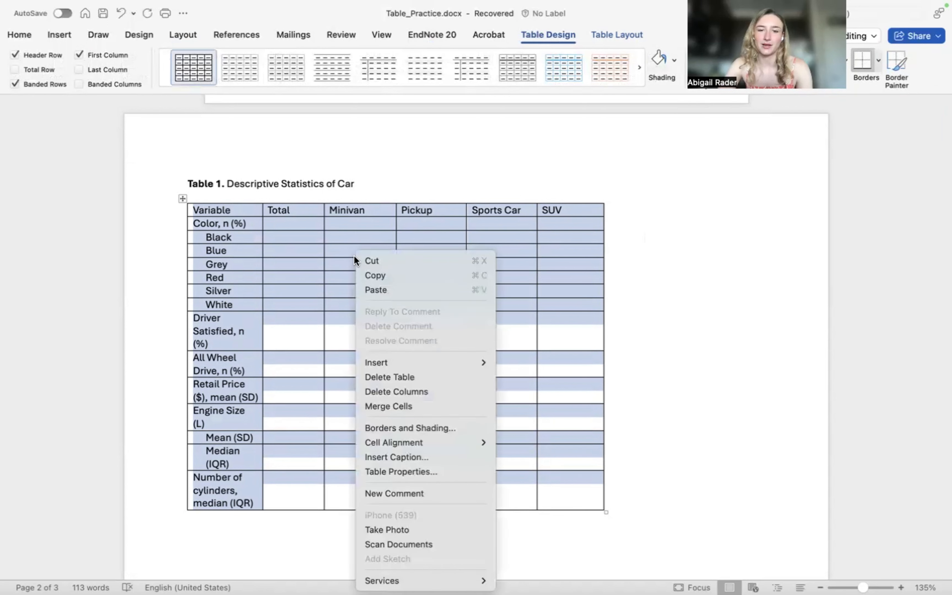
right_click(354, 256)
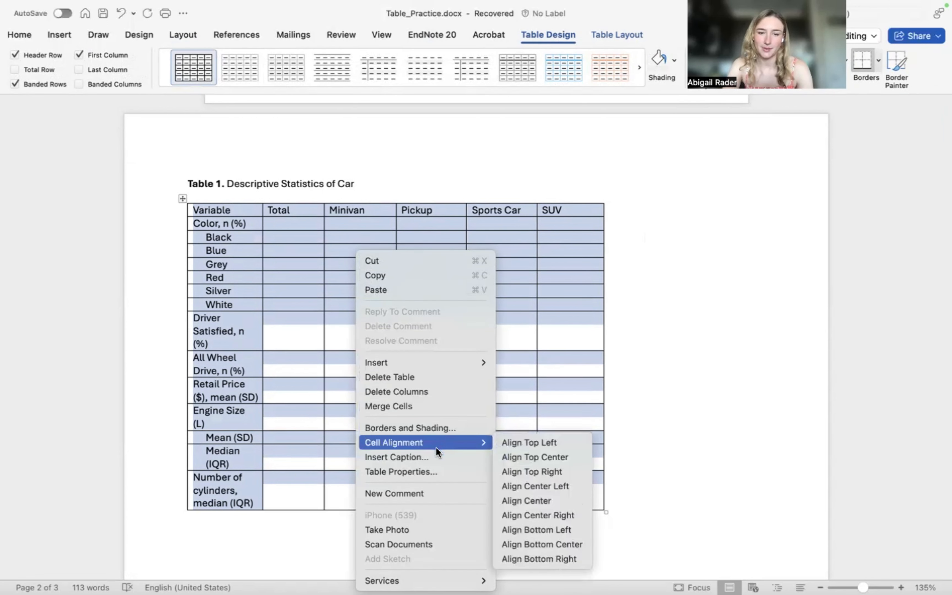
left_click(426, 470)
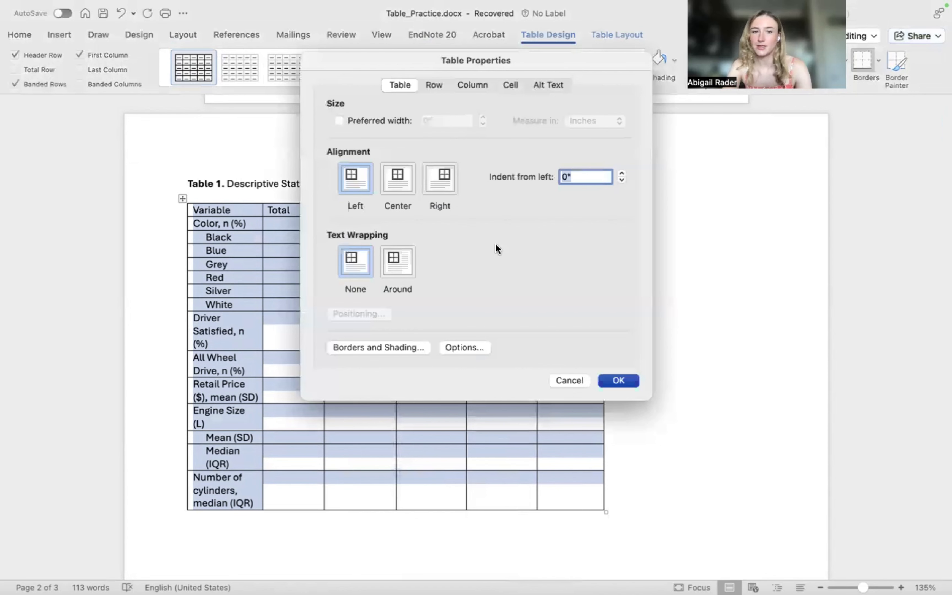
left_click(630, 34)
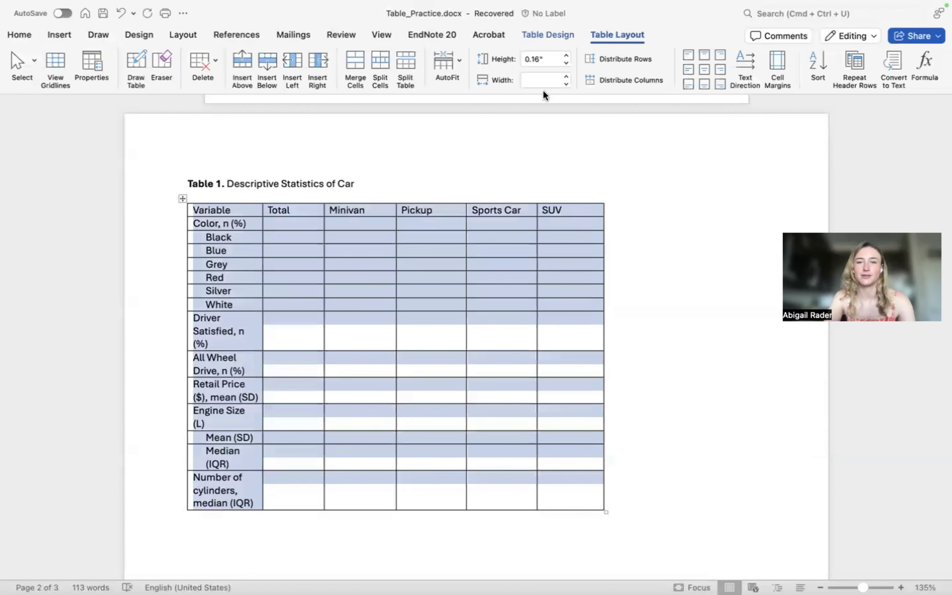
left_click(538, 81)
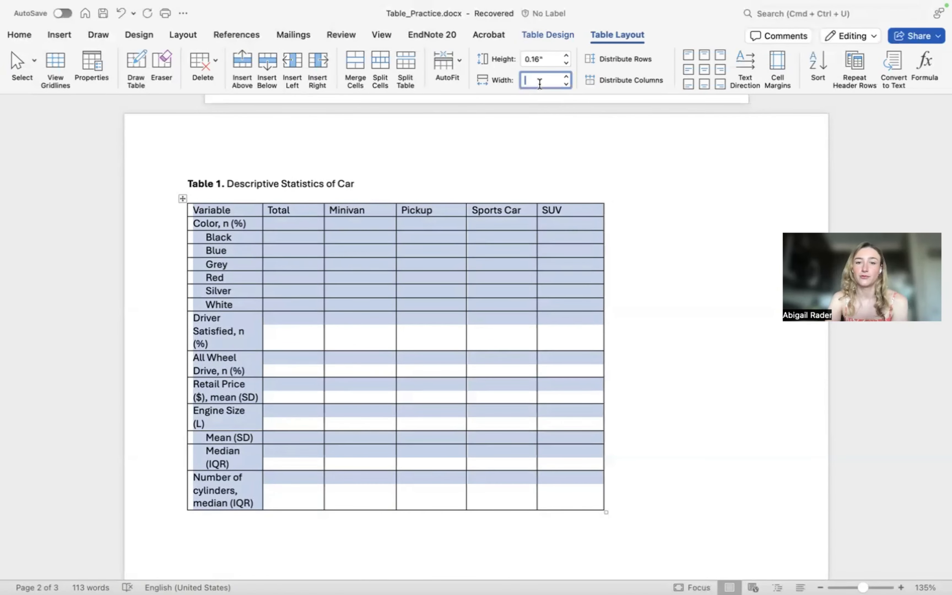
left_click(548, 223)
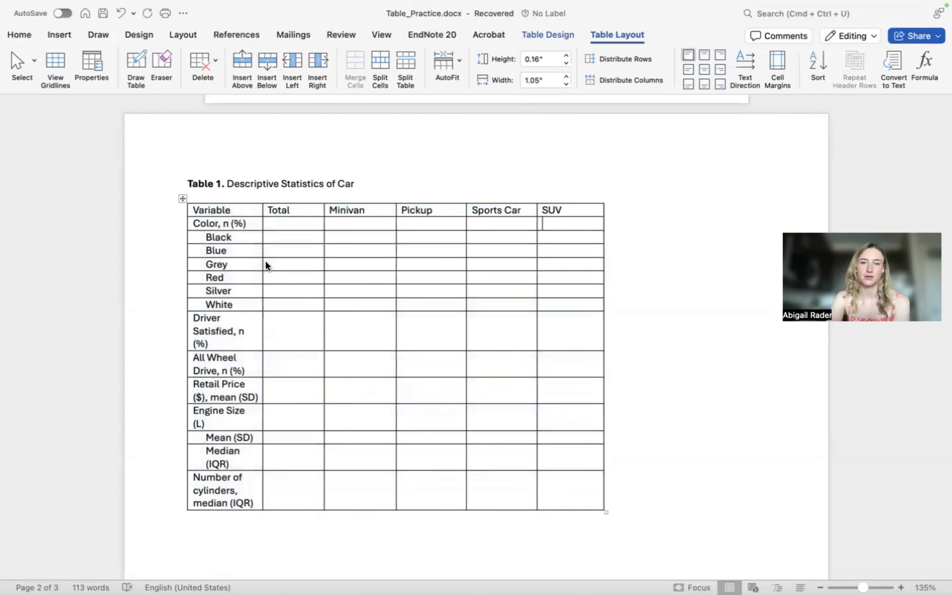
Set the width of all table columns to 1.3" and increase it to 1.5"
mouse_move(230, 211)
left_mouse_down()
mouse_move(614, 471)
mouse_move(589, 490)
left_mouse_up()
left_click(543, 80)
type("1.")
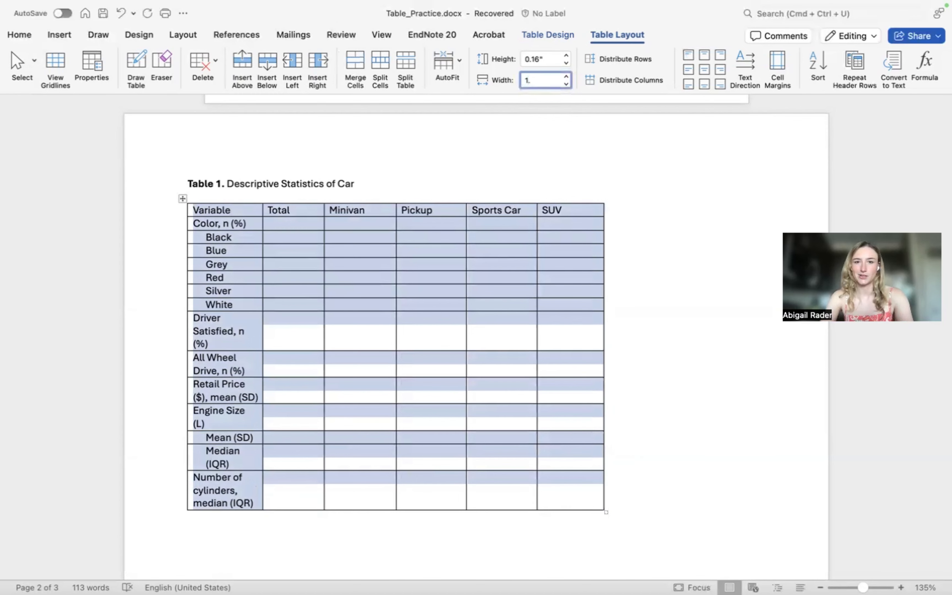
type("3")
key("Return")
left_click(538, 82)
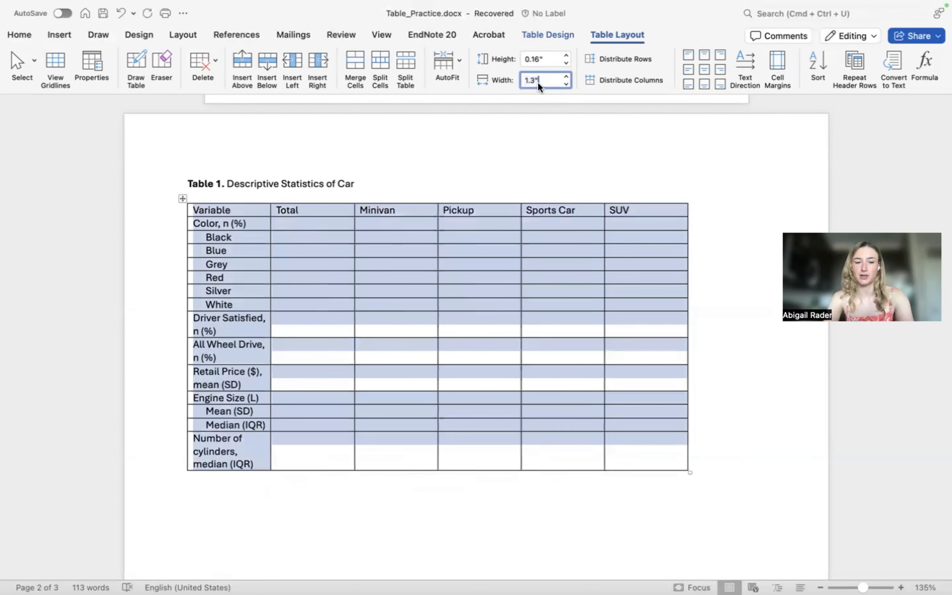
key("BackSpace")
key("BackSpace")
type("5")
key("Return")
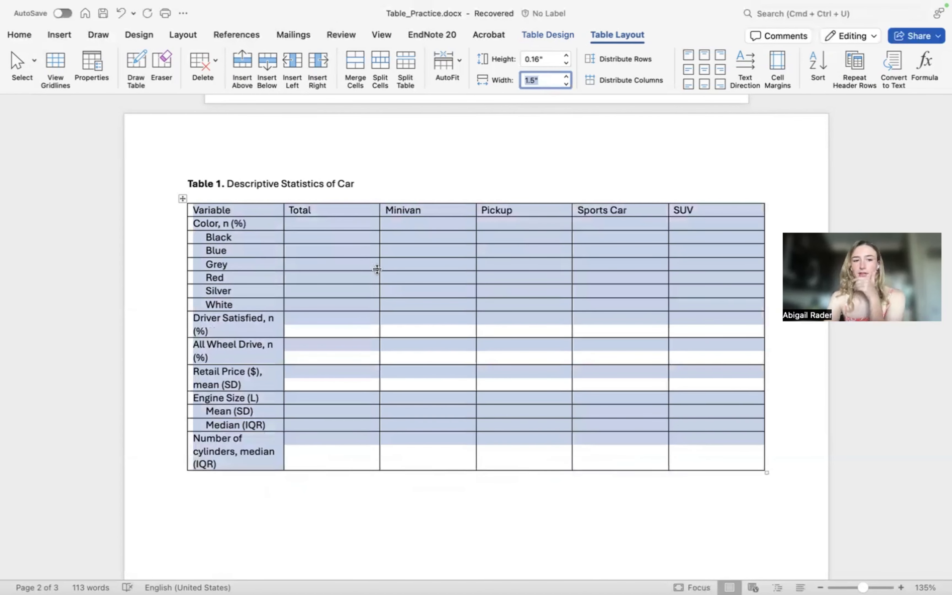
left_click(360, 263)
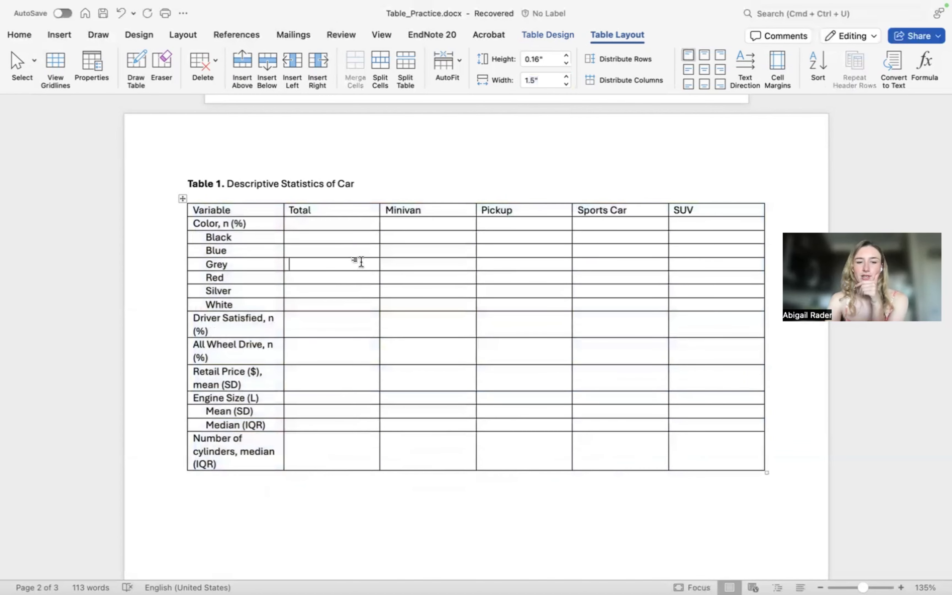
Widen the Variable column to about 2.06" by shifting its border with the Total column
left_click_drag(280, 218, 701, 365)
left_click(287, 315)
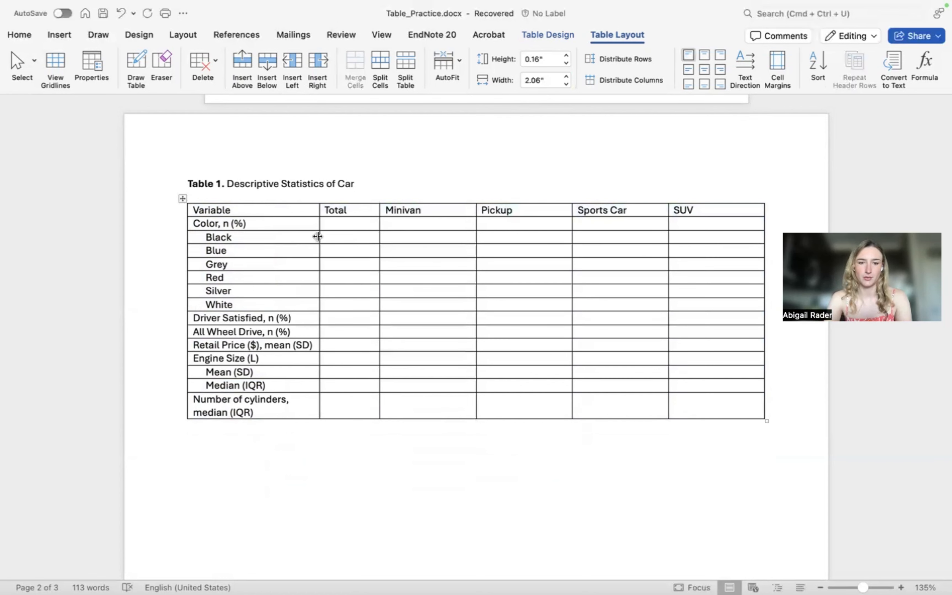
left_click_drag(318, 237, 331, 238)
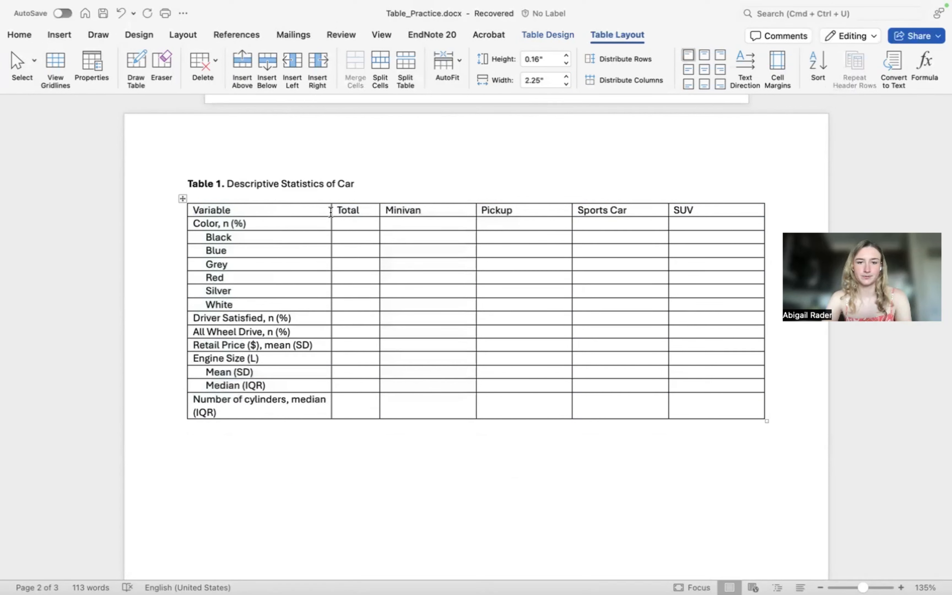
mouse_move(331, 212)
left_mouse_down()
mouse_move(308, 215)
mouse_move(317, 215)
left_mouse_up()
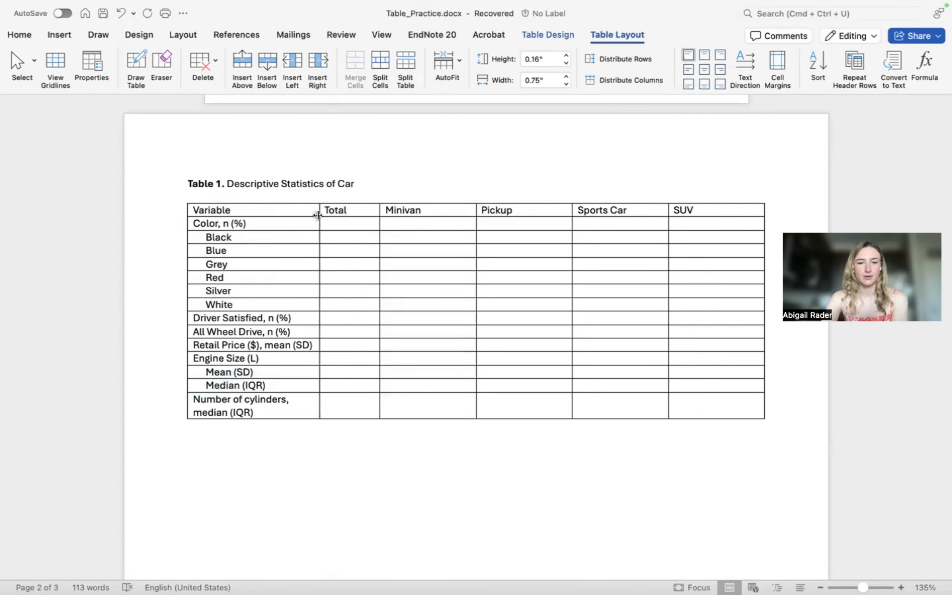
Set the width of the Total through SUV columns to 1.3"
left_click_drag(376, 215, 702, 400)
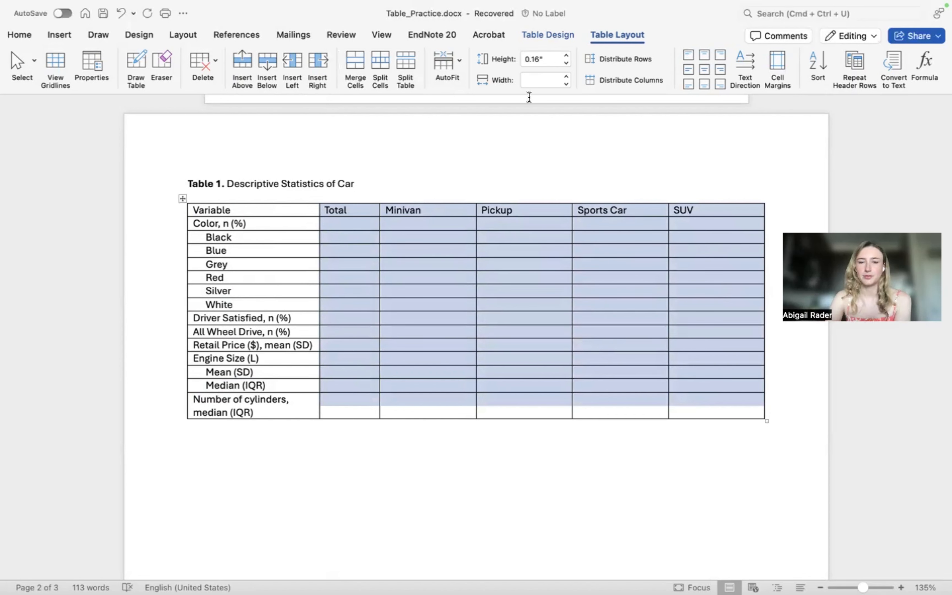
left_click(542, 81)
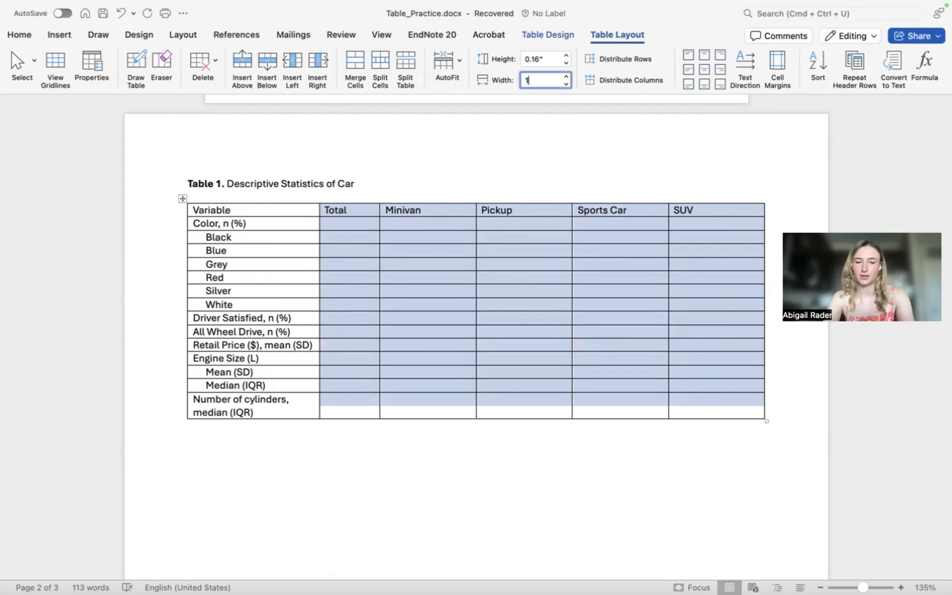
key("Return")
left_click(519, 318)
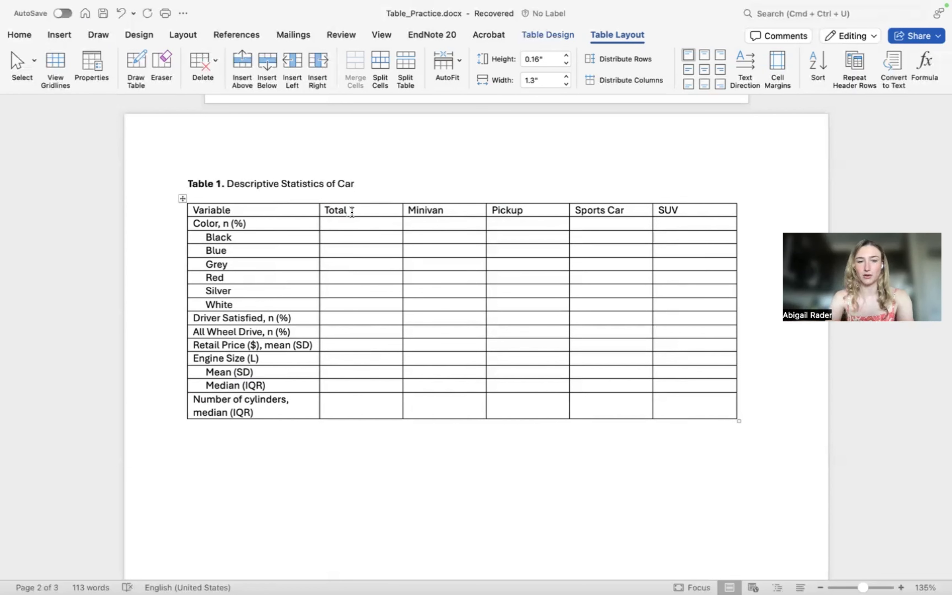
Add the placeholder (n=..) to the Total header and switch to SAS Studio in the browser
type("n=..)")
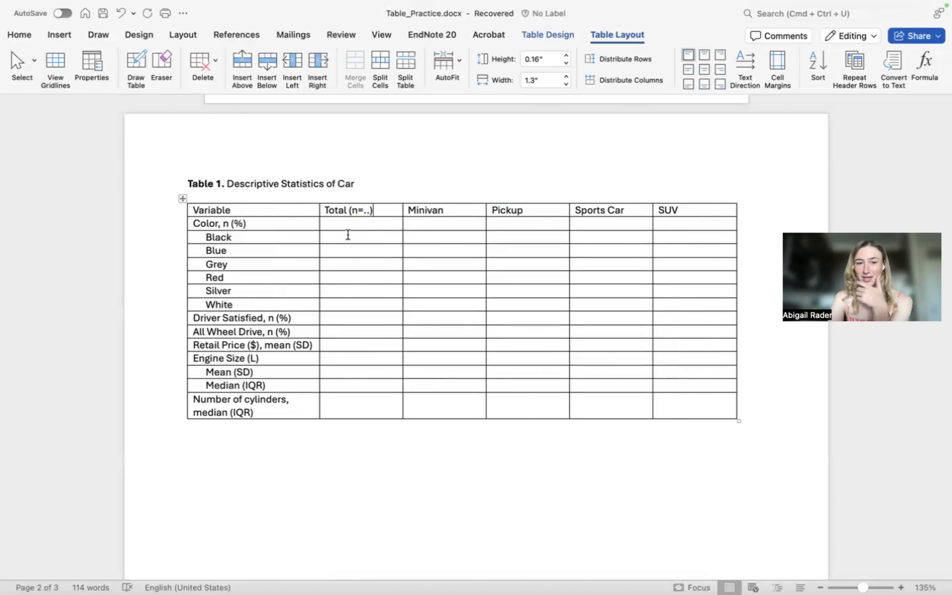
key("ctrl+Left")
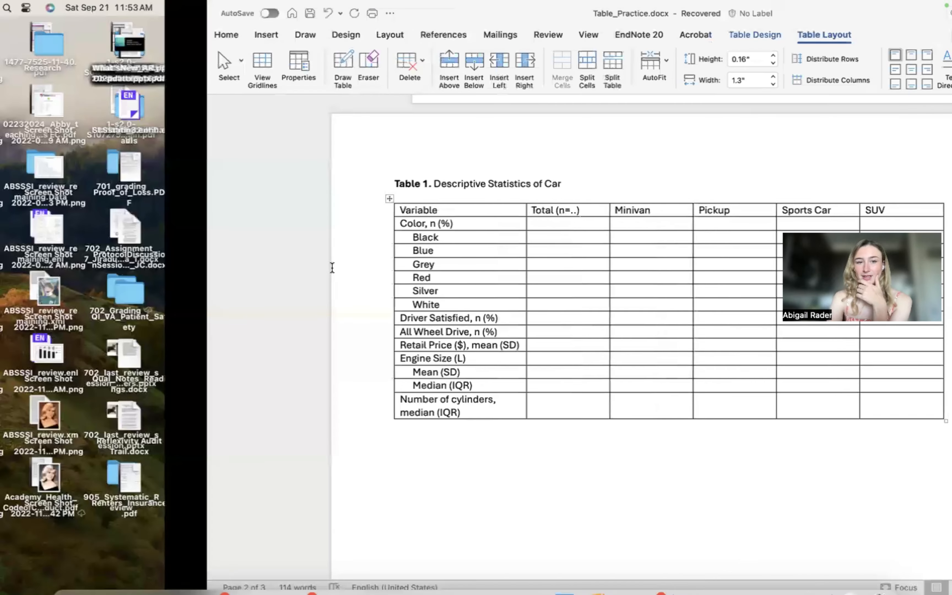
key("ctrl+Right")
key("ctrl+Right")
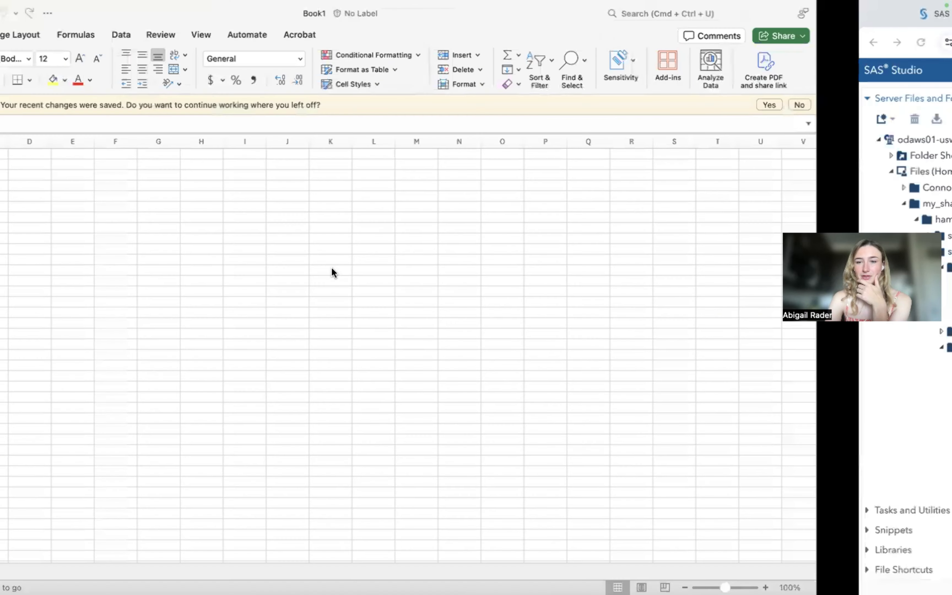
left_click(40, 30)
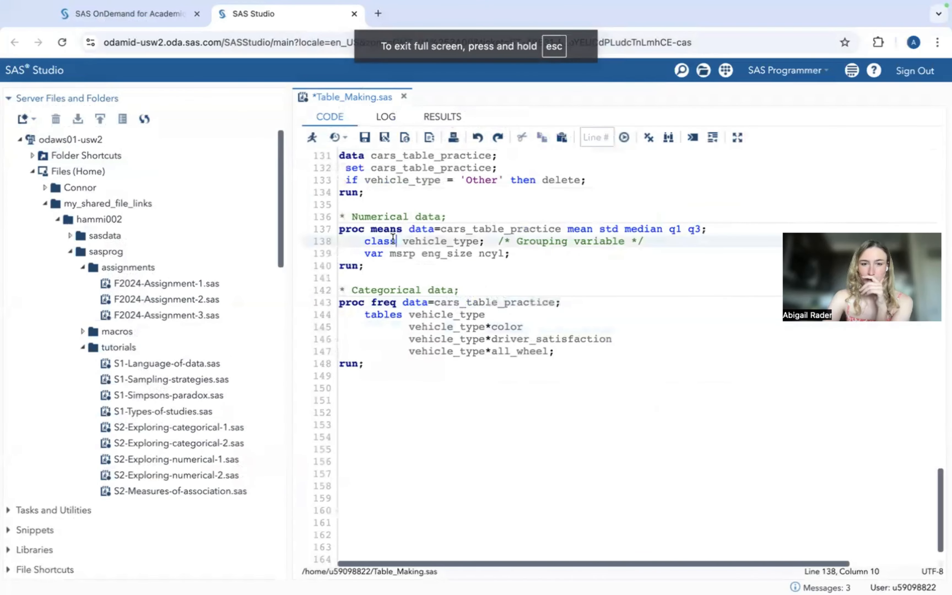
Run the Table_Making.sas program with its proc means and proc freq code
left_click(379, 267)
left_click(339, 217, "shift")
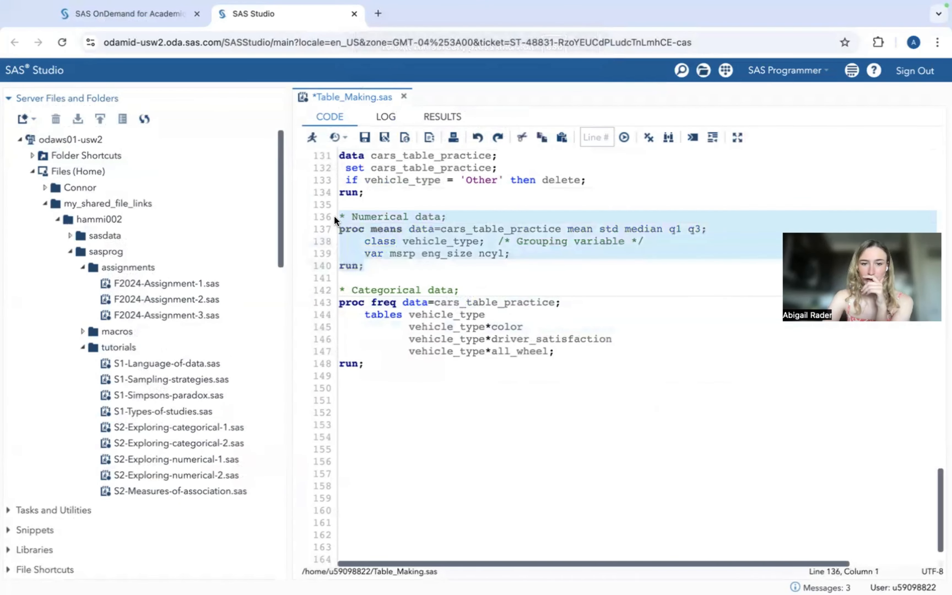
left_click(375, 315)
left_click(312, 137)
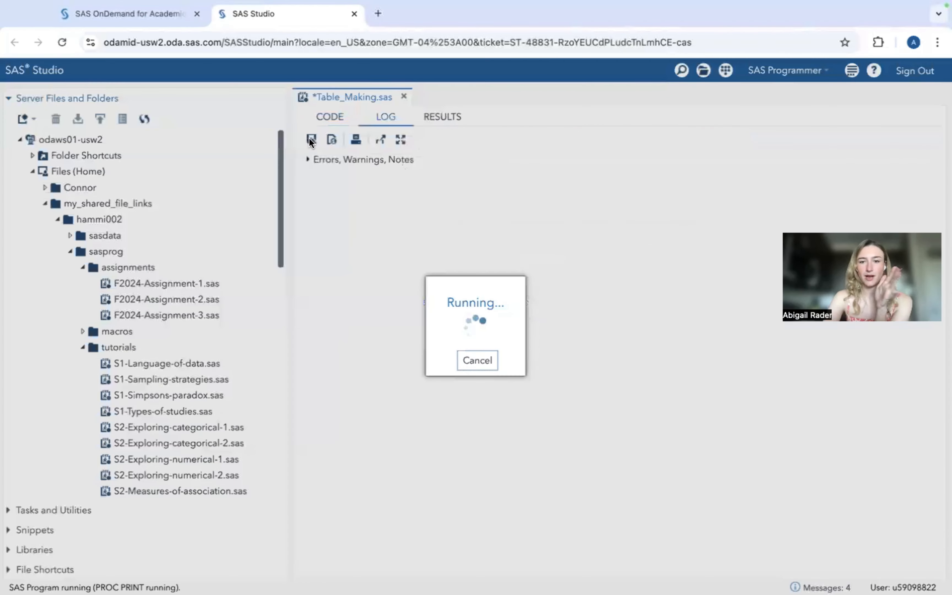
Look up the minivan frequency in the FREQ Procedure results and add (n=40) to the Minivan header in Word
scroll(552, 351, "down", 20)
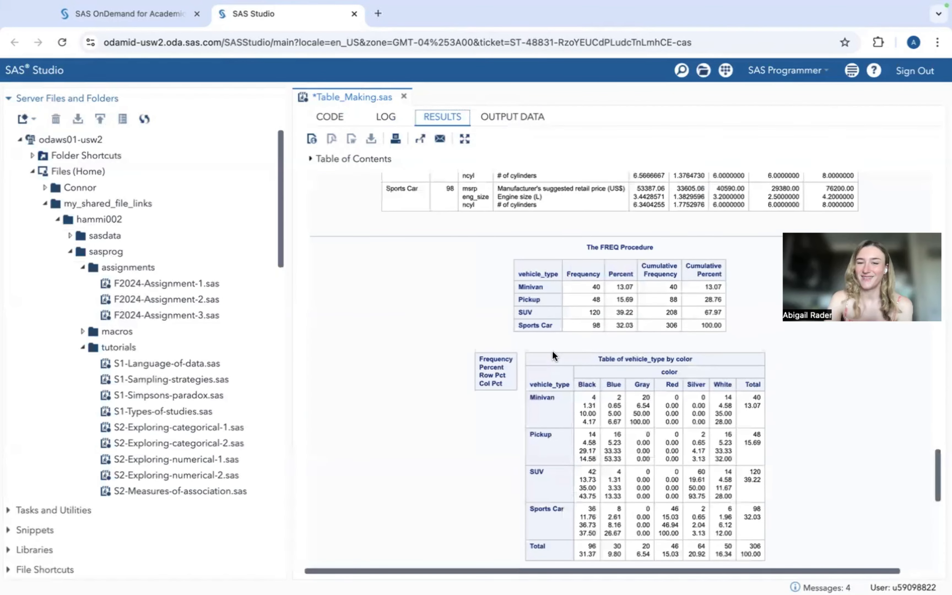
scroll(552, 350, "down", 1)
left_click_drag(585, 234, 654, 234)
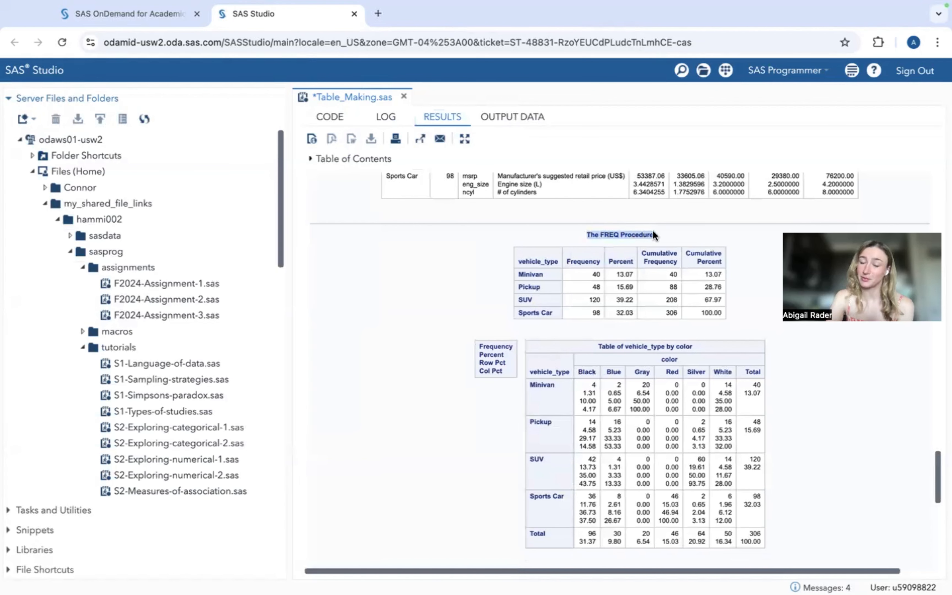
left_click(575, 259)
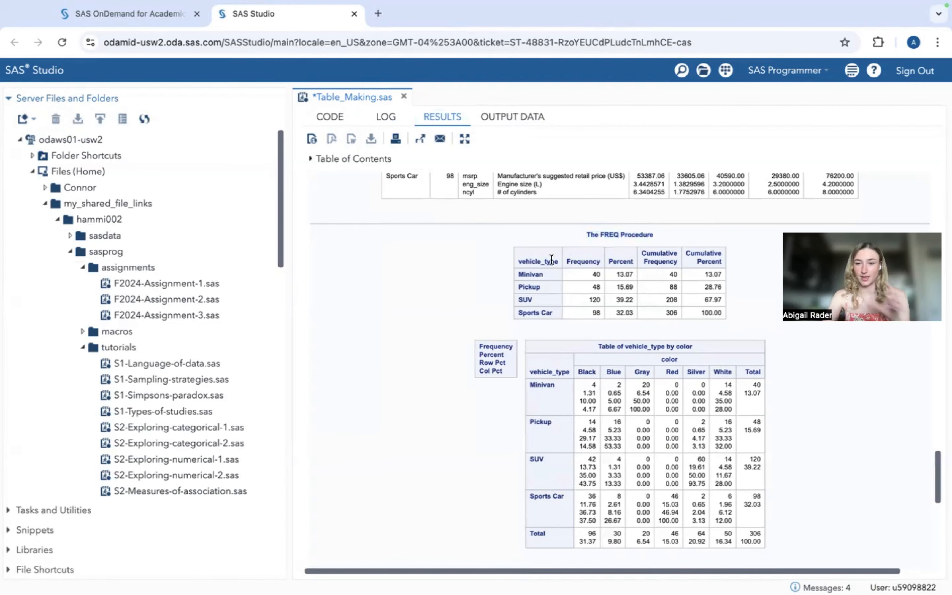
left_click_drag(519, 260, 727, 317)
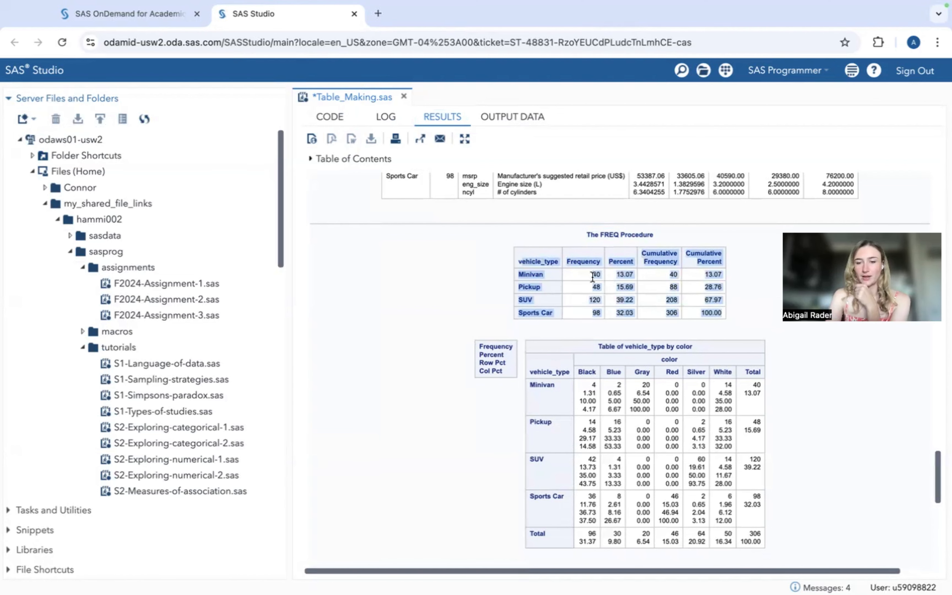
key("ctrl+Right")
left_click(452, 210)
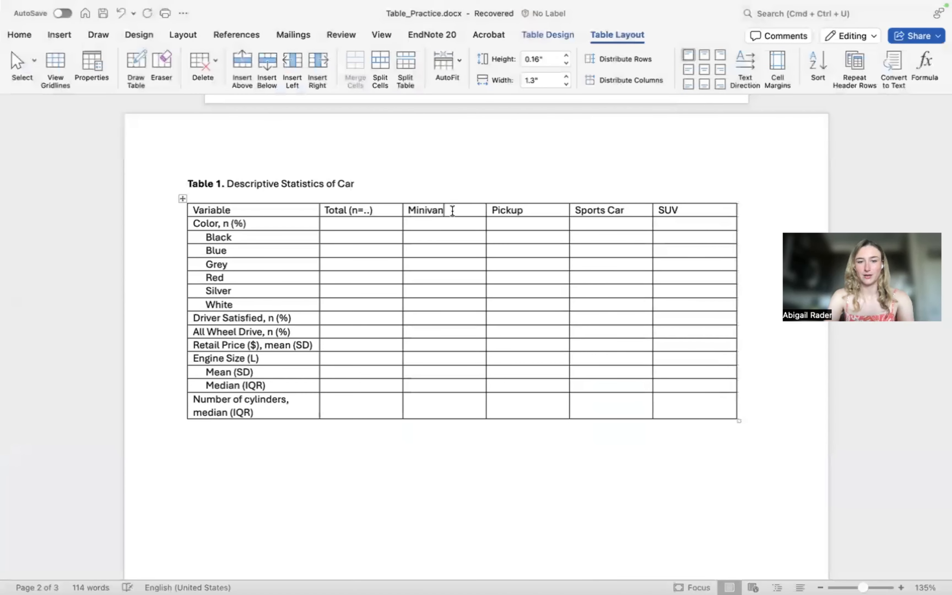
type("(n=40")
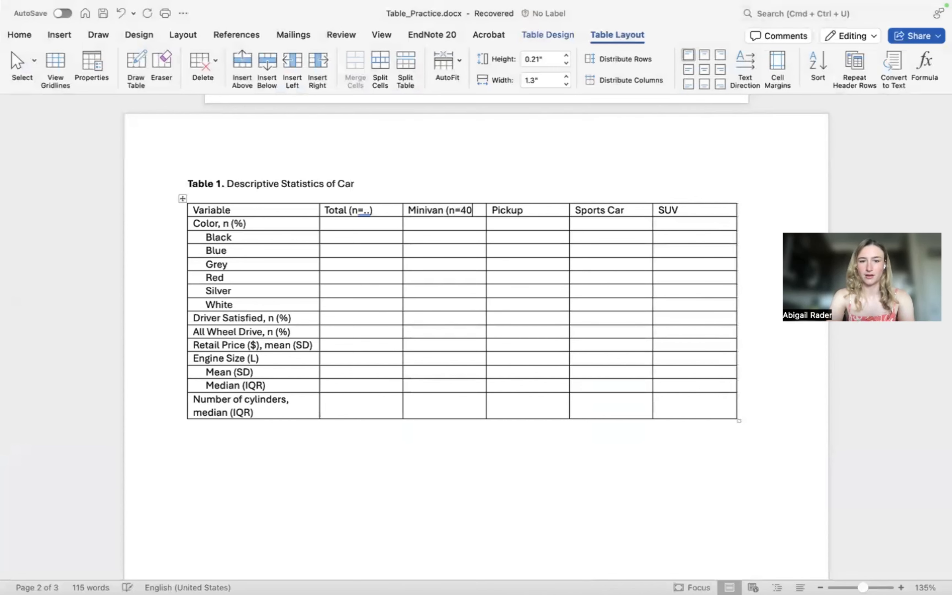
Add (n=48) to the Pickup header, taking the count from the SAS frequency table
left_click(545, 210)
type("(")
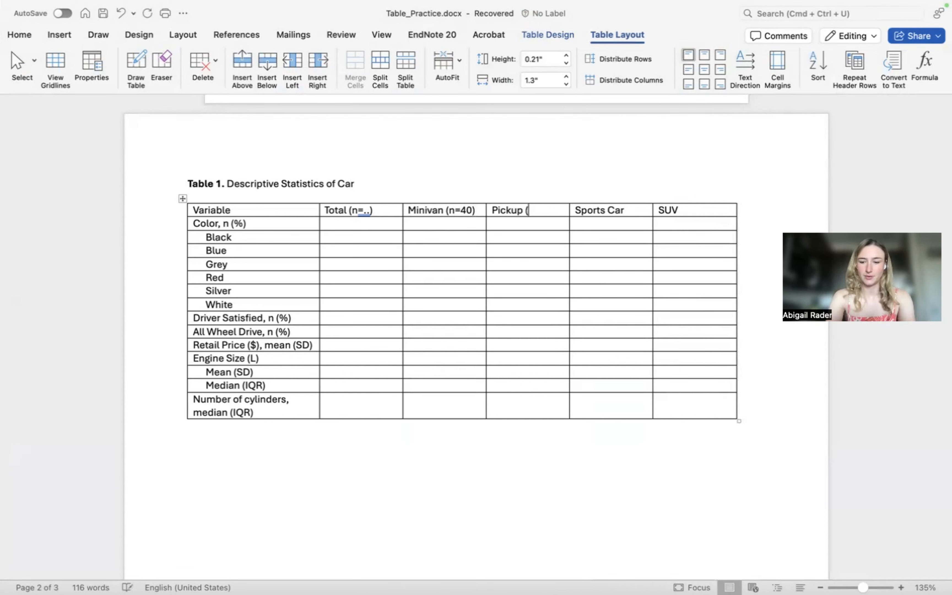
type("n=")
key("ctrl+Left")
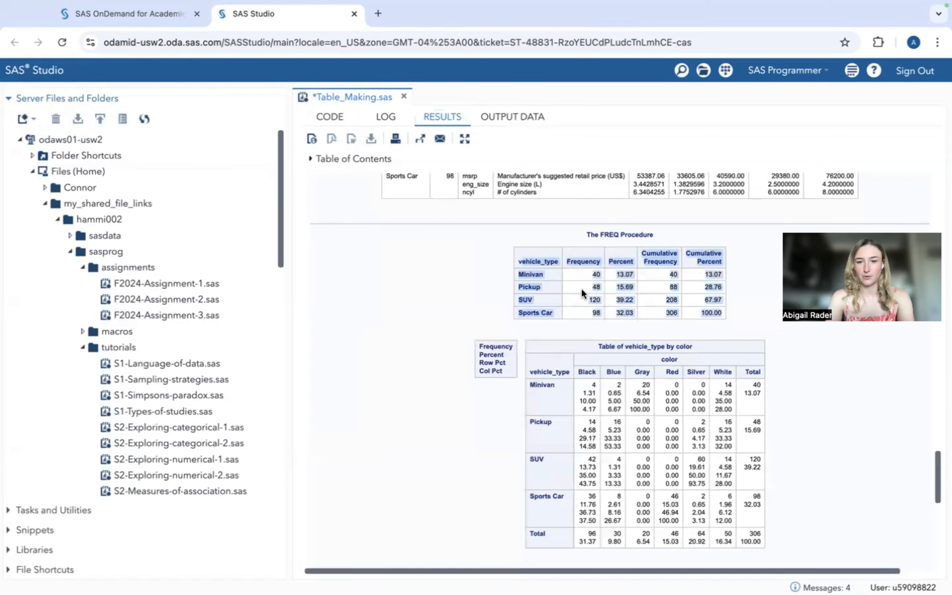
key("ctrl+Right")
type("48)")
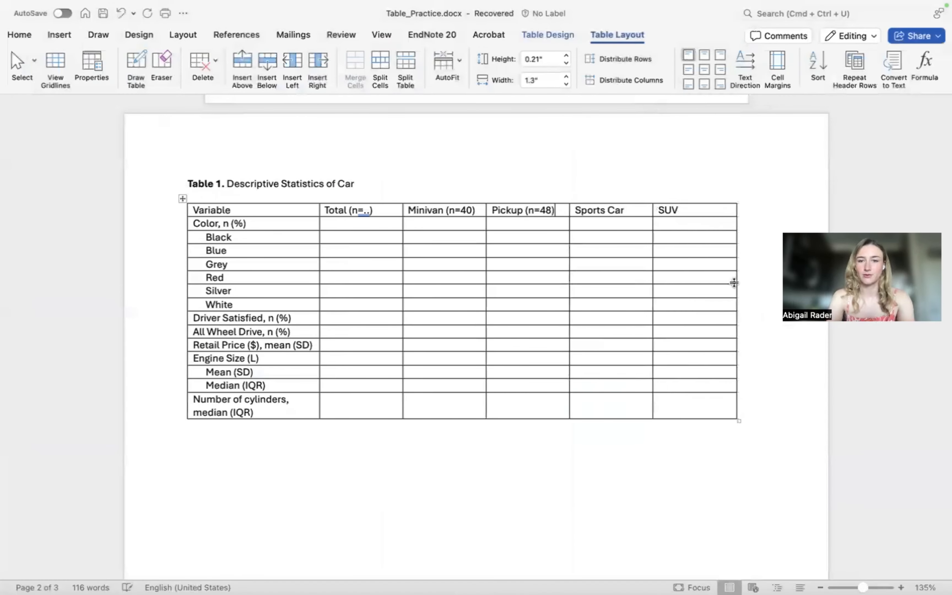
Add (n=120) to the Sports Car header after consulting the SAS vehicle type frequencies
left_click(646, 212)
type("(n=")
key("ctrl+Left")
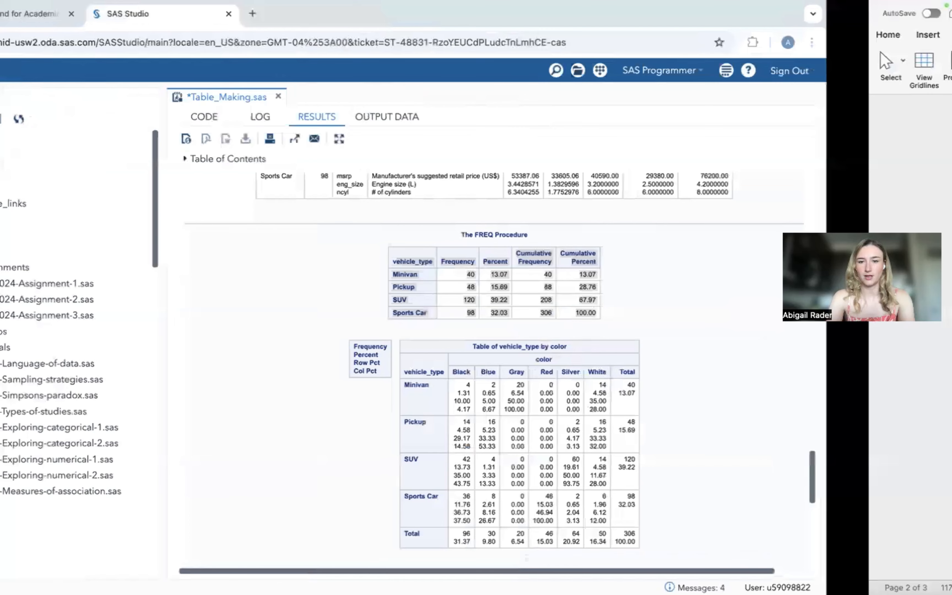
key("ctrl+Right")
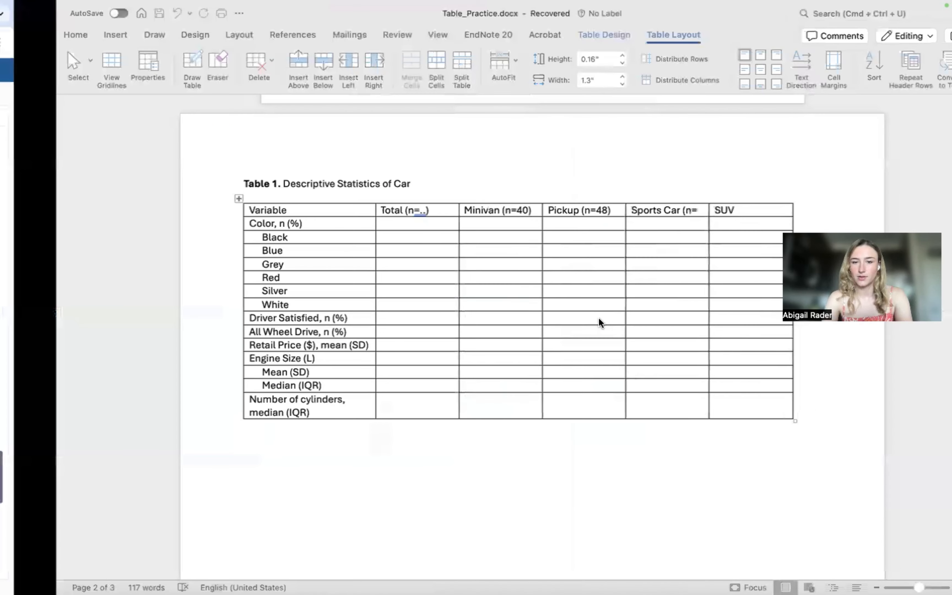
type("120)")
Add (n=98) to the SUV header after consulting the SAS vehicle type frequencies
left_click(699, 213)
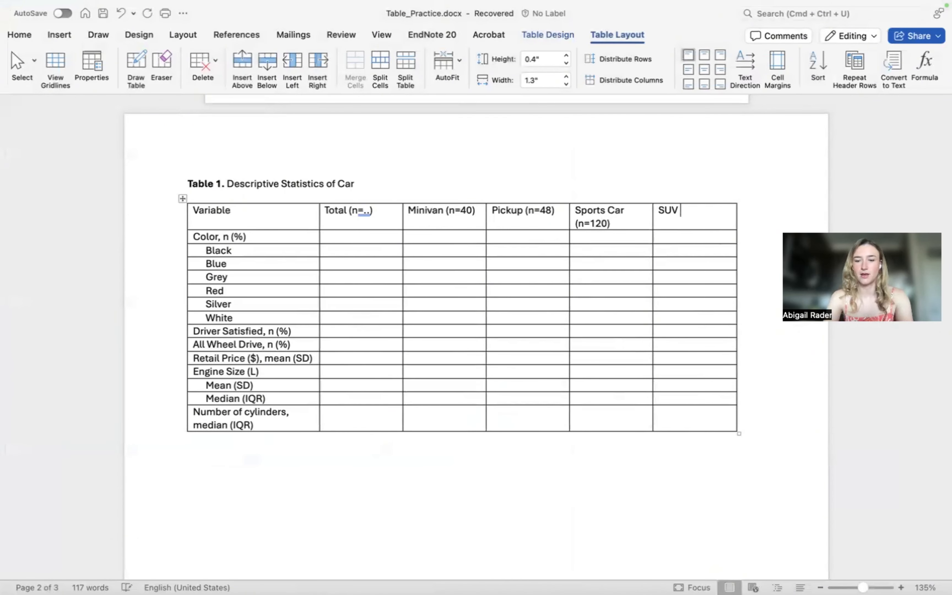
type("(n=")
key("ctrl+Left")
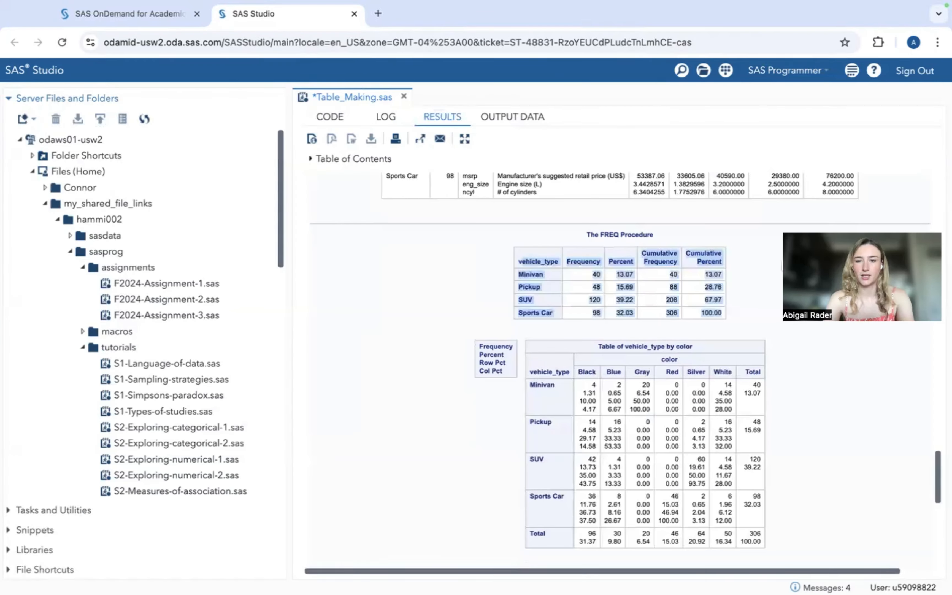
key("ctrl+Right")
type("68)")
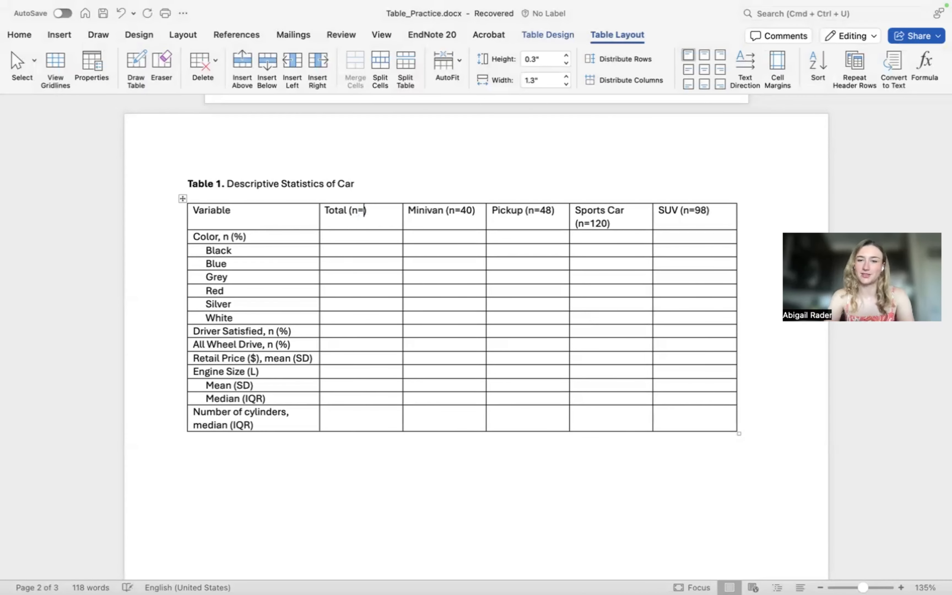
Complete the Total header as (n=306) using the final cumulative frequency in the SAS results
key("ctrl+Left")
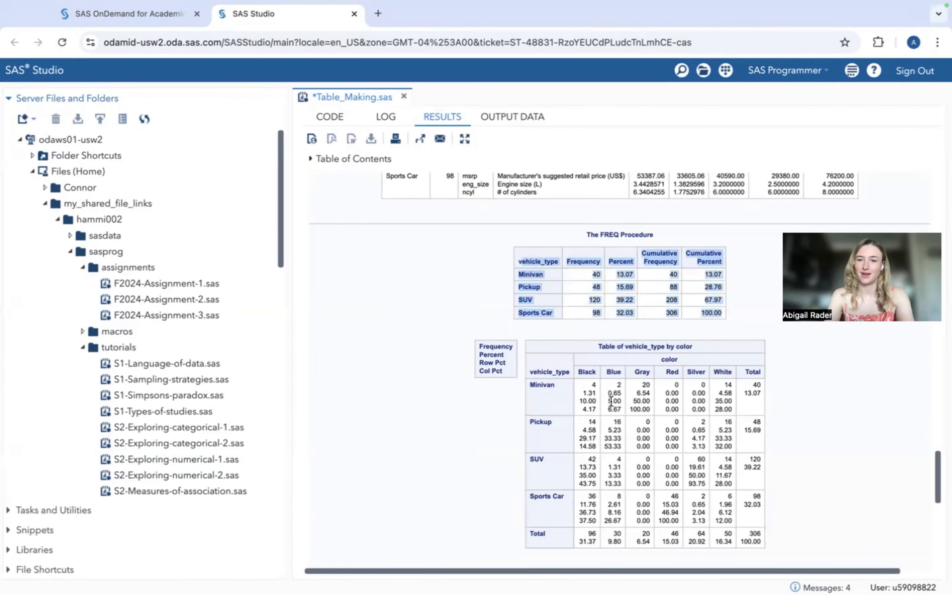
scroll(611, 401, "down", 2)
left_click(670, 222)
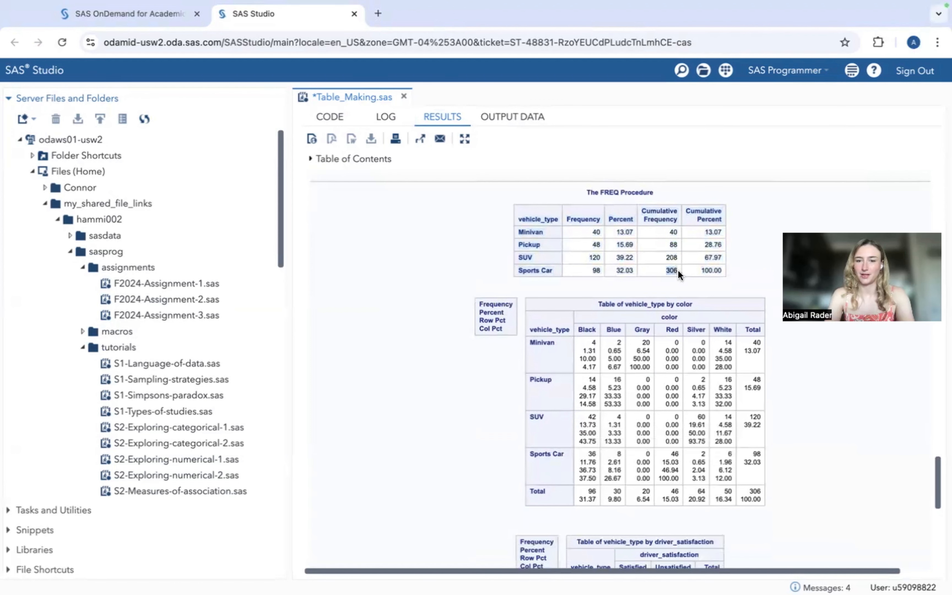
key("ctrl+Right")
type("306")
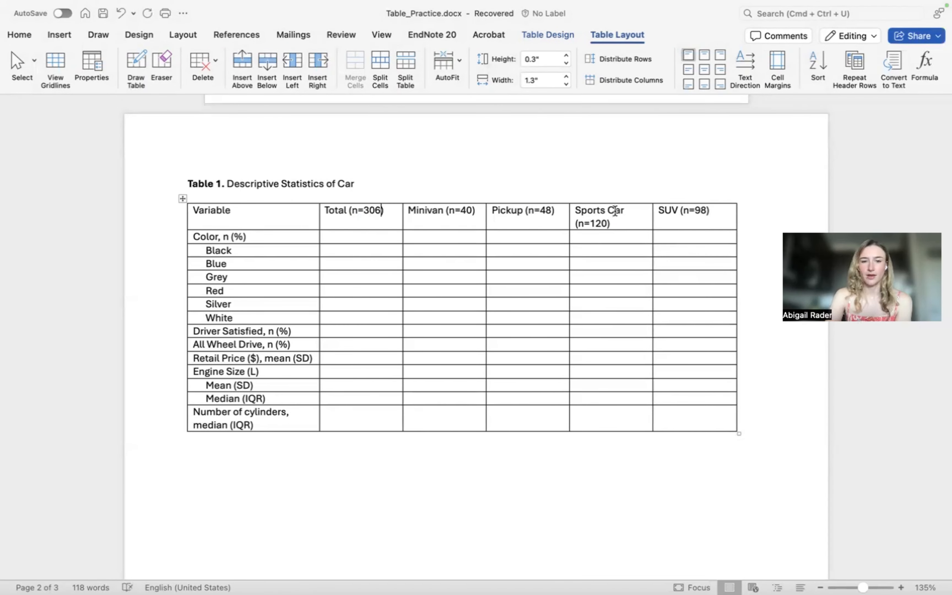
Set the width of the Total through SUV columns to 1.35" and increase it to 1.4"
left_click(616, 211)
triple_click(589, 214)
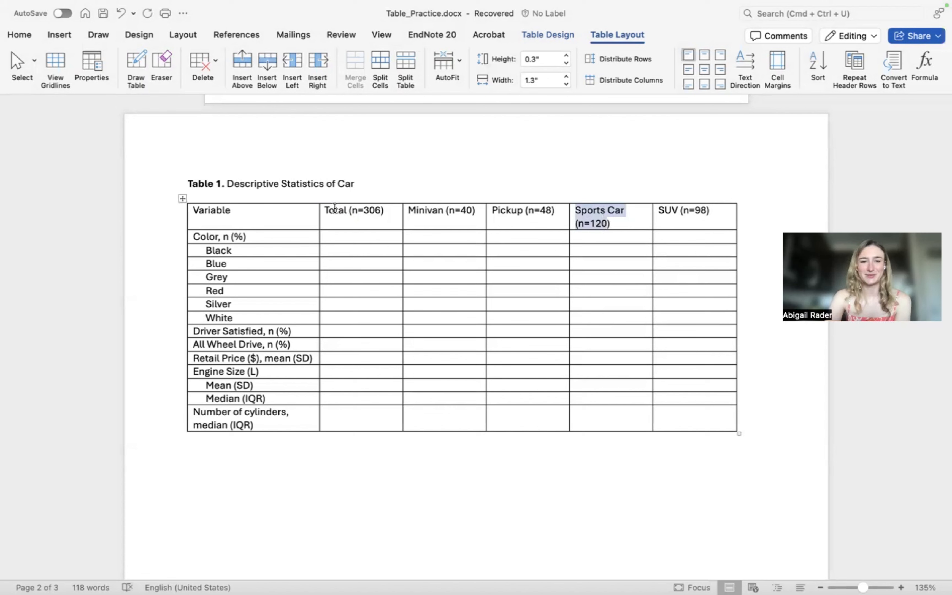
left_click_drag(338, 211, 675, 418)
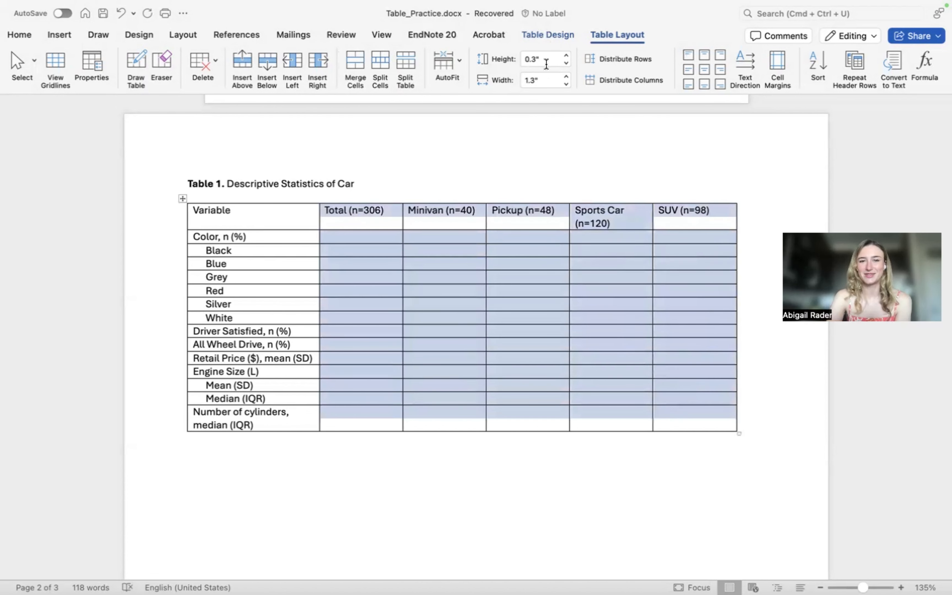
left_click(537, 80)
type("5")
key("Return")
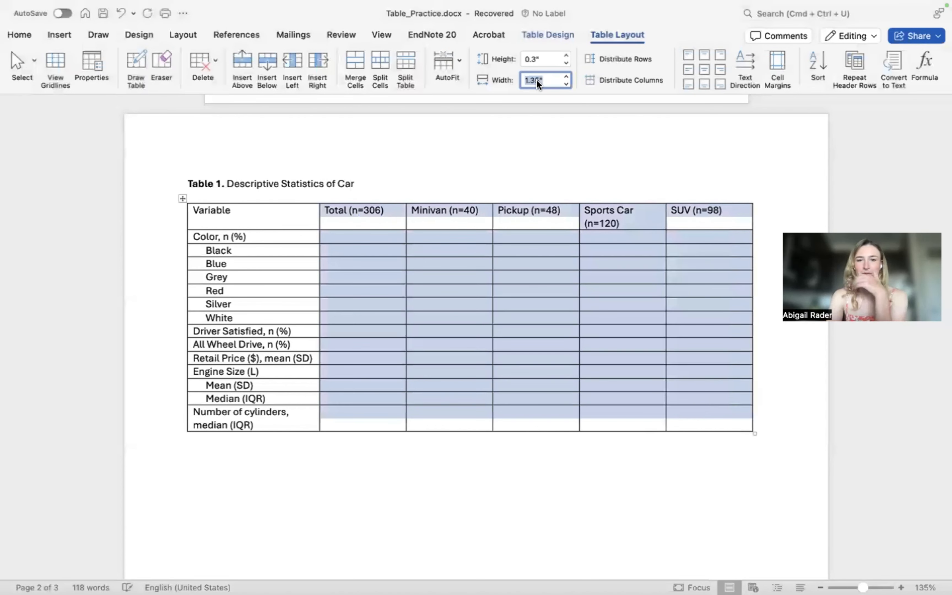
type("1.4")
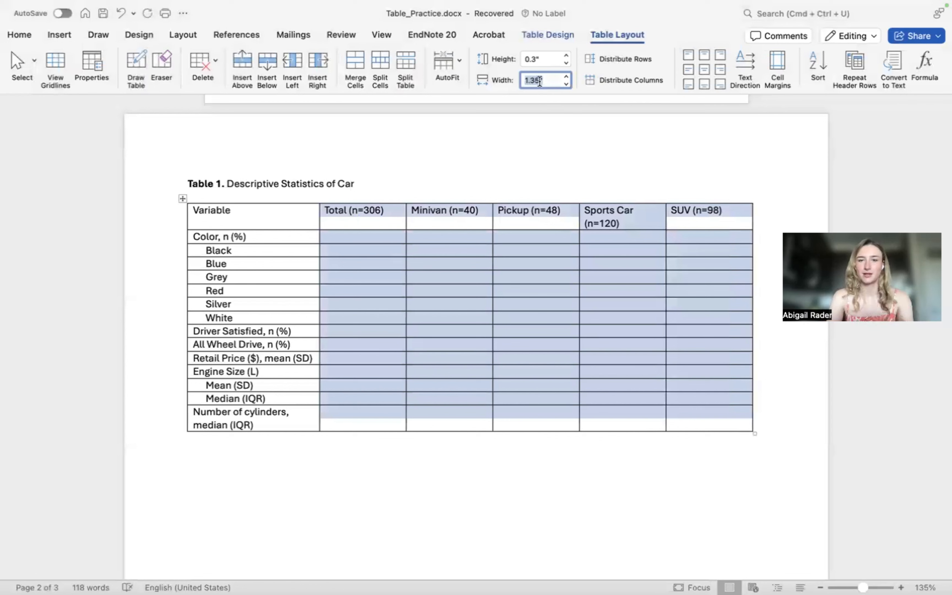
key("Return")
Try a wider setting for the Total through SUV columns and a move of the table above its title, and undo both
type("1")
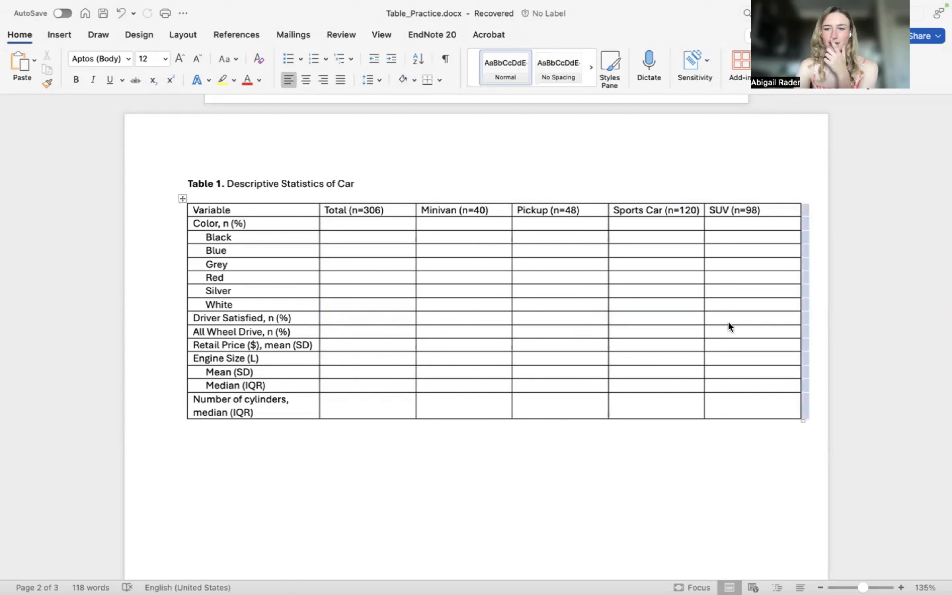
left_click(674, 319)
mouse_move(179, 197)
left_mouse_down()
mouse_move(180, 172)
mouse_move(176, 252)
mouse_move(171, 189)
left_mouse_up()
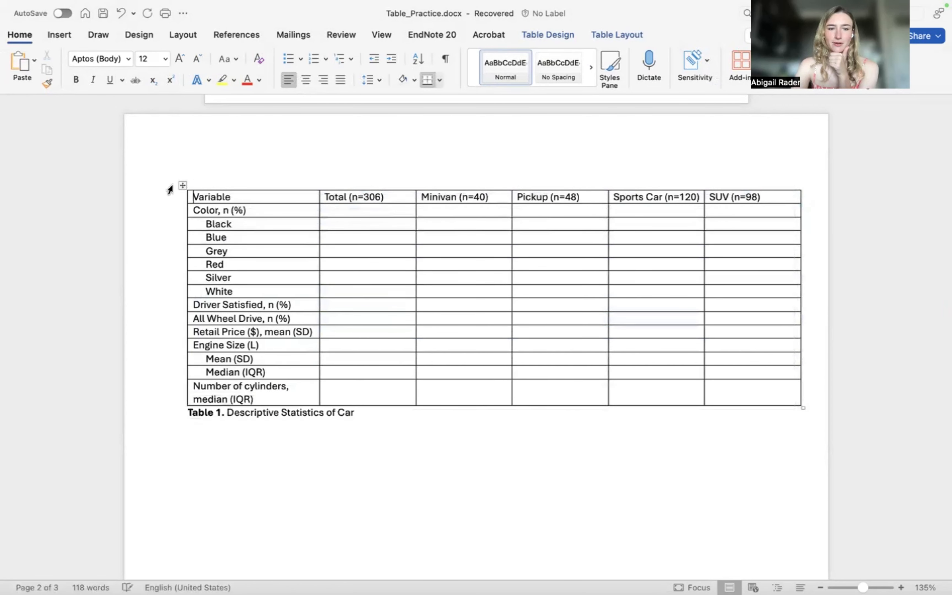
key("super+z")
key("super+z")
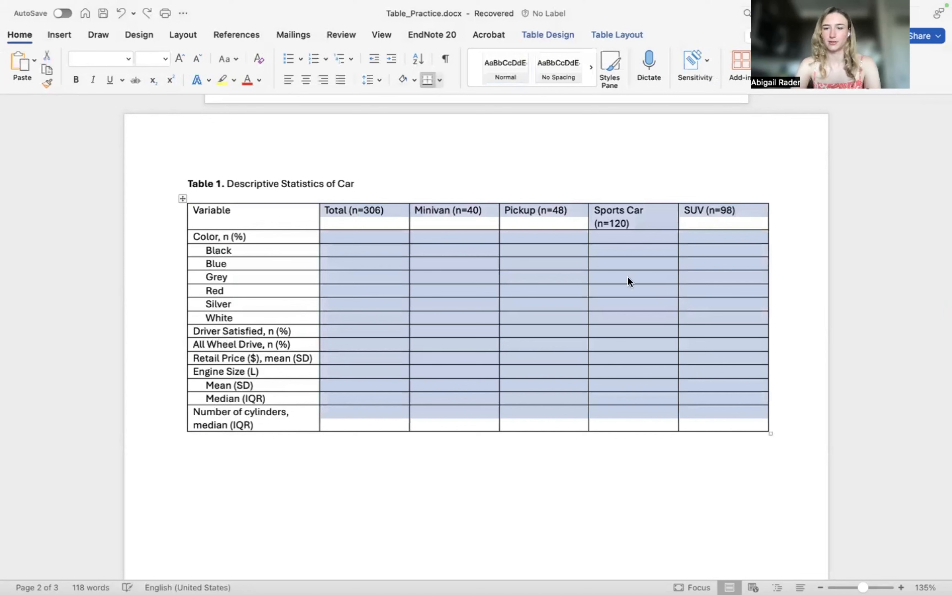
left_click(535, 261)
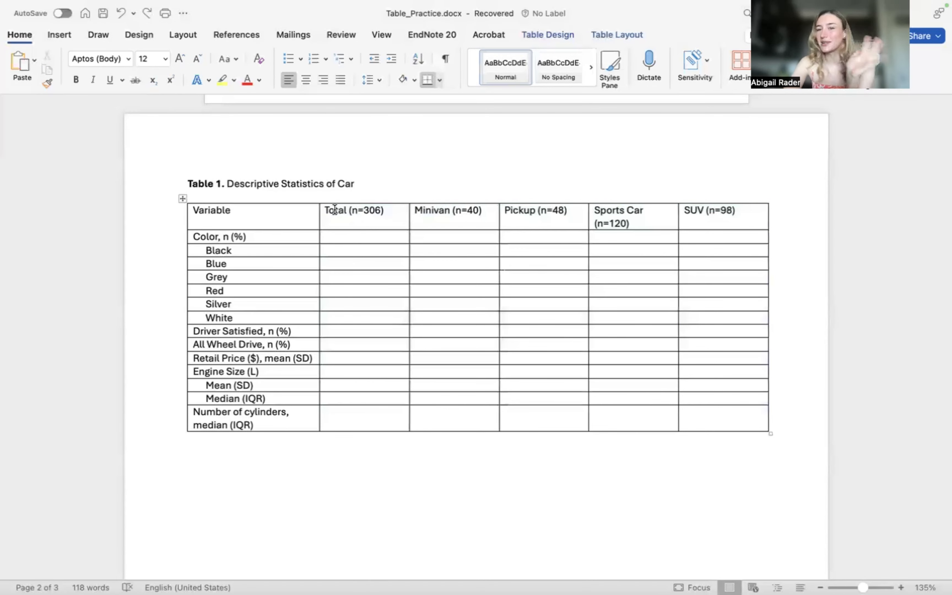
Make the header row bold and centered, and center the empty cells of the Total through SUV columns
left_click(229, 198)
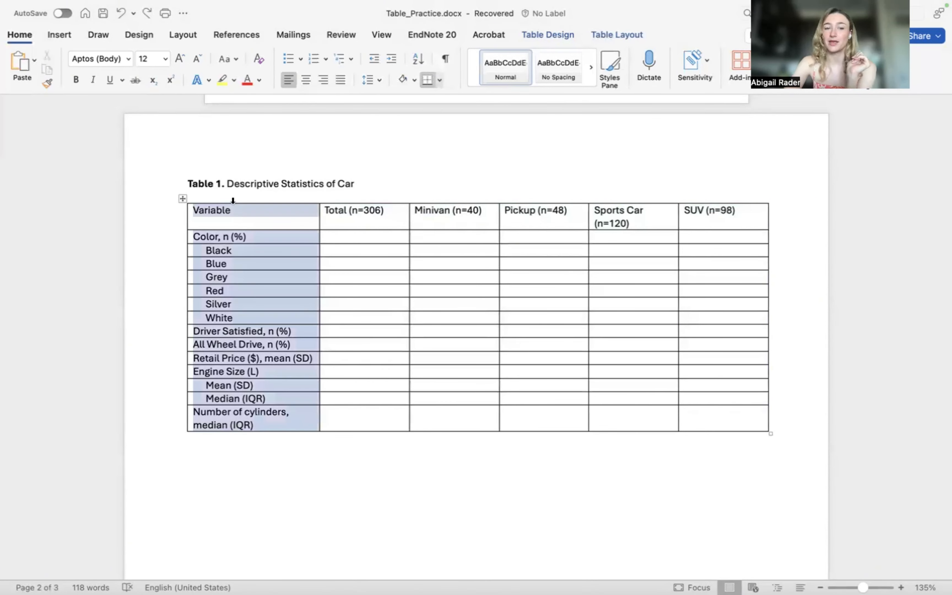
left_click(223, 210)
left_click_drag(223, 210, 726, 207)
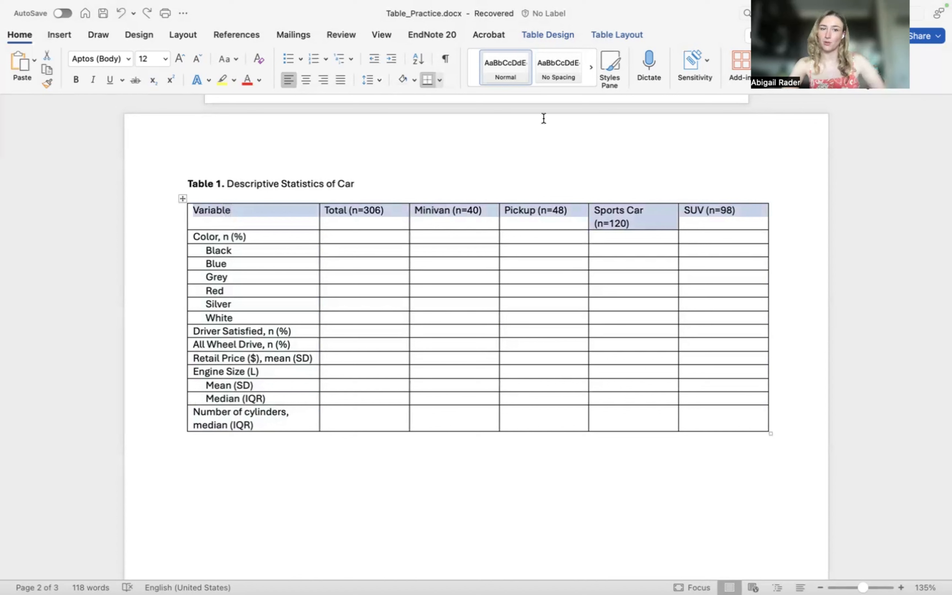
key("super+b")
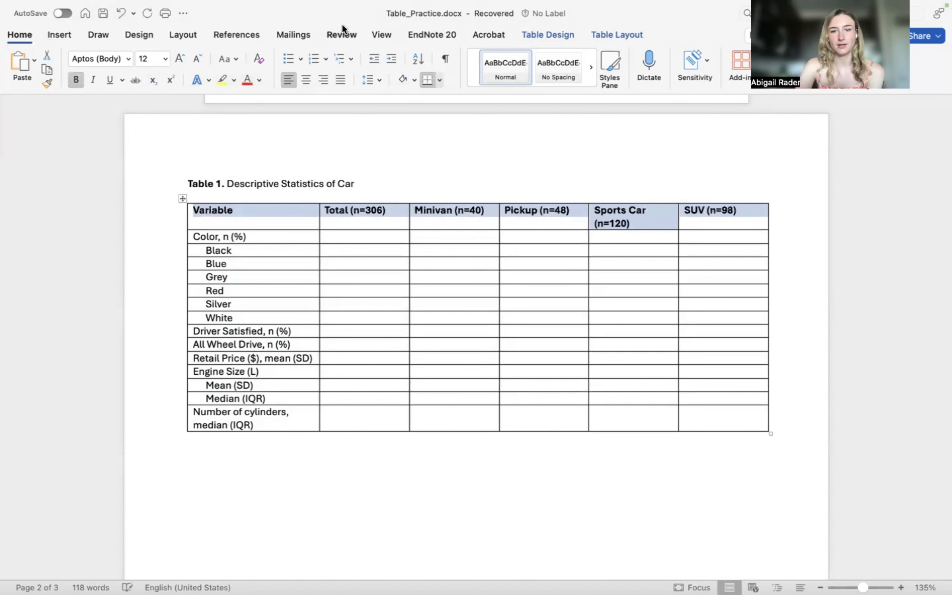
left_click(305, 80)
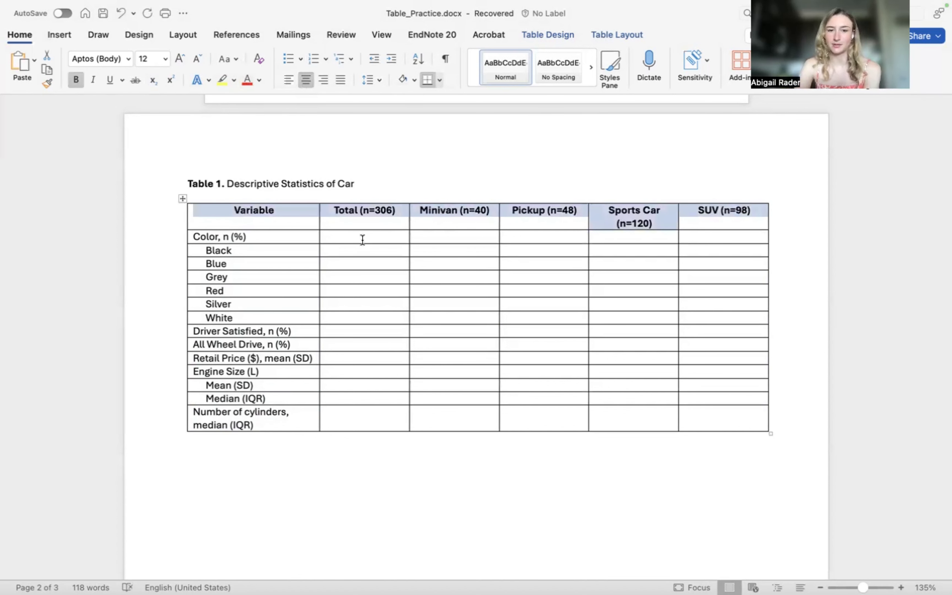
left_click_drag(361, 238, 767, 428)
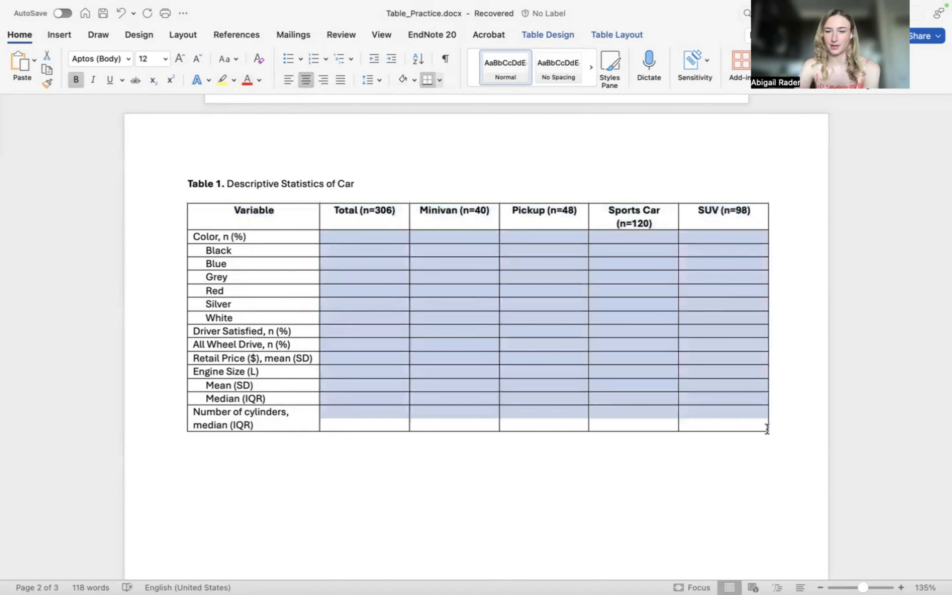
left_click(306, 80)
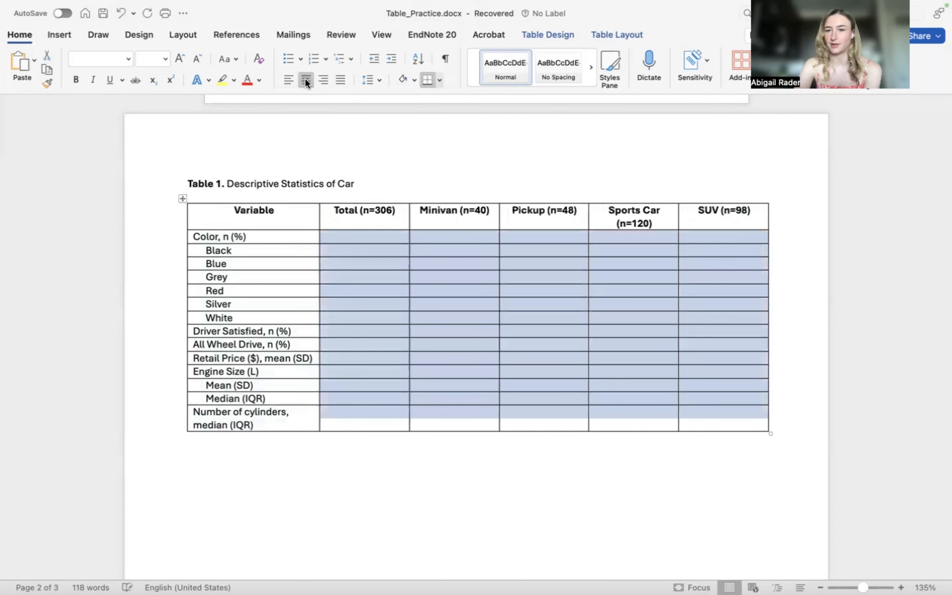
Bold the main variable labels from Color, n (%) through Number of cylinders, leaving the indented sub-labels regular
triple_click(206, 233)
key("super+b")
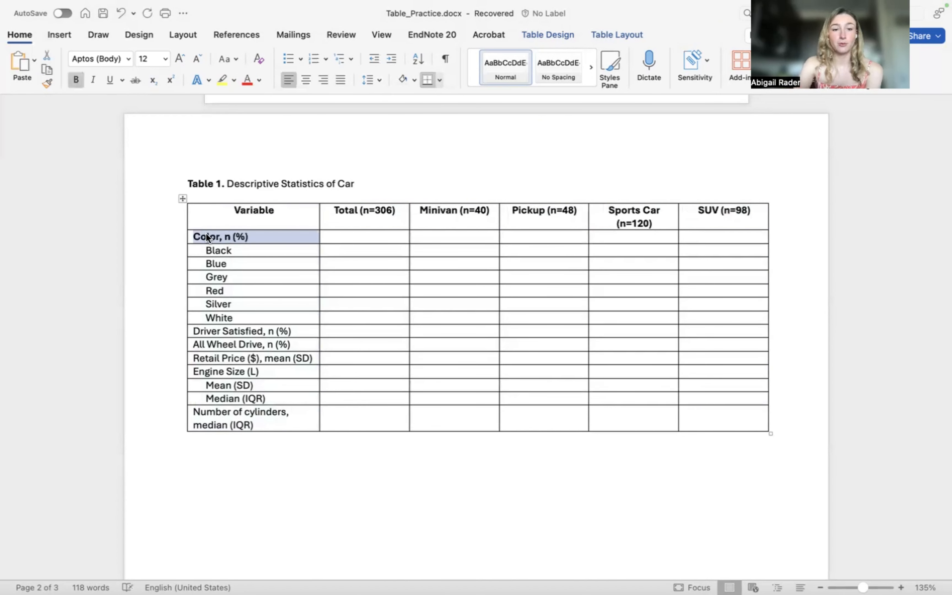
triple_click(213, 330)
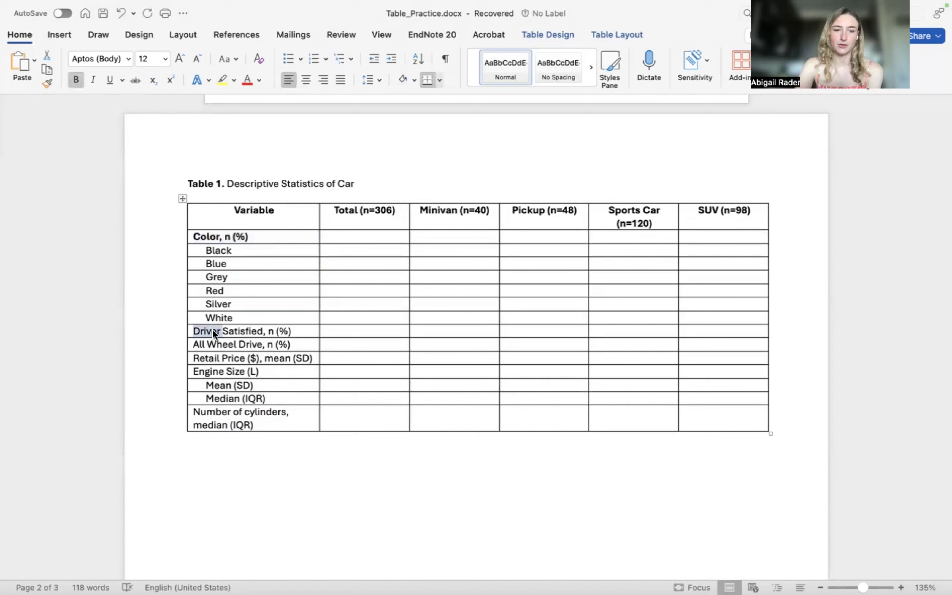
key("super+b")
left_click_drag(213, 341, 223, 363)
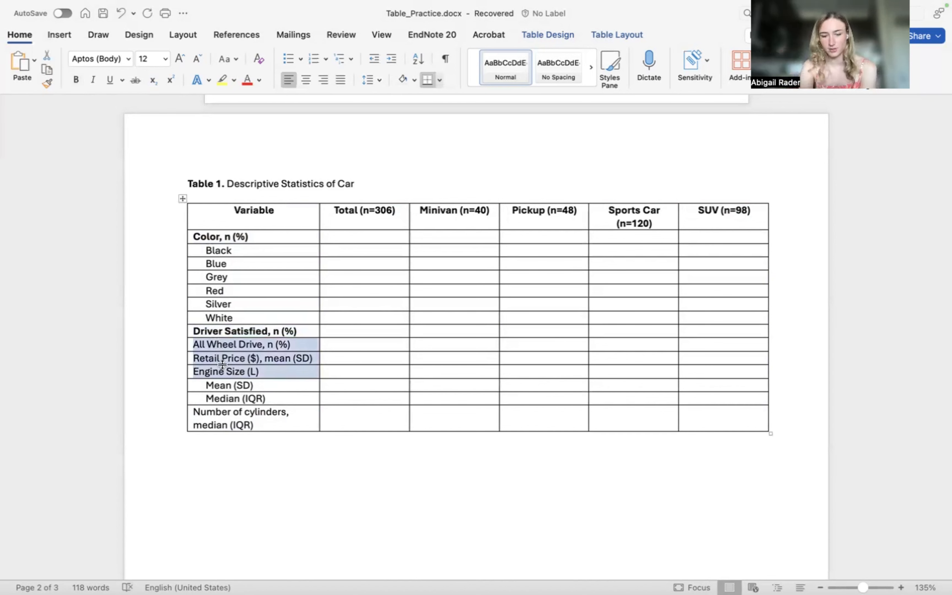
key("super+b")
Copy the Minivan msrp mean from the SAS Studio MEANS results into the Retail Price row as 27796.5, followed by an opening parenthesis
left_click(381, 234)
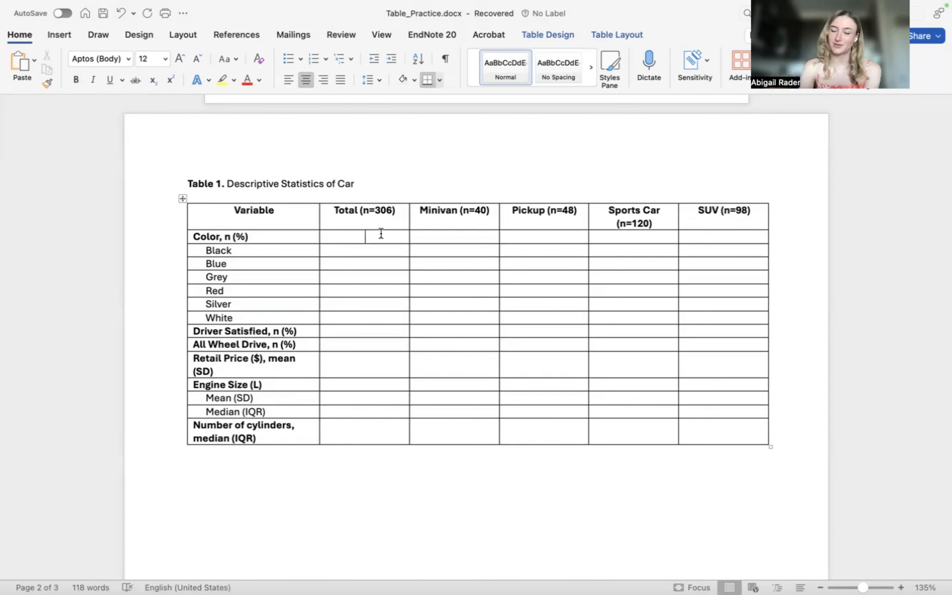
key("Down")
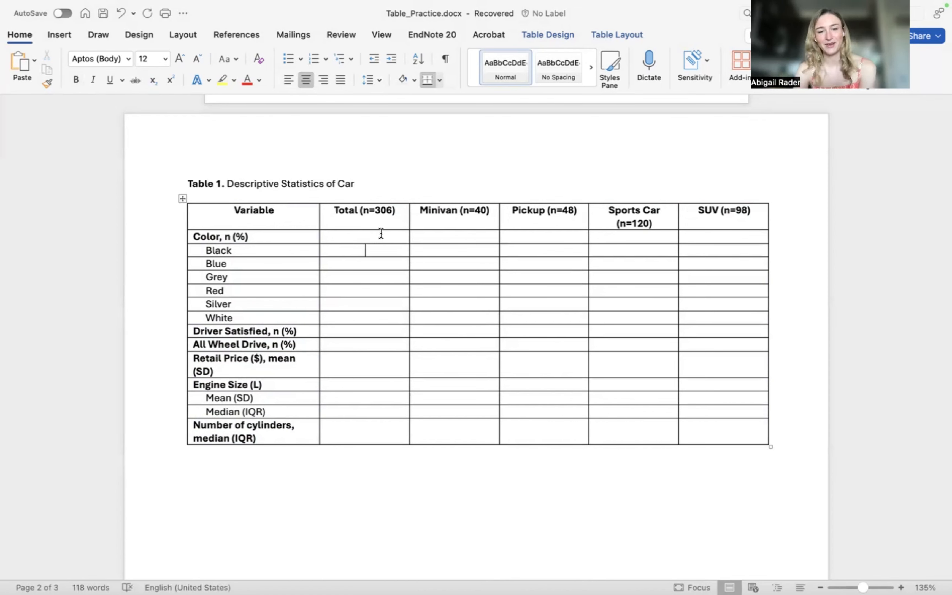
key("ctrl+Left")
scroll(599, 300, "up", 1)
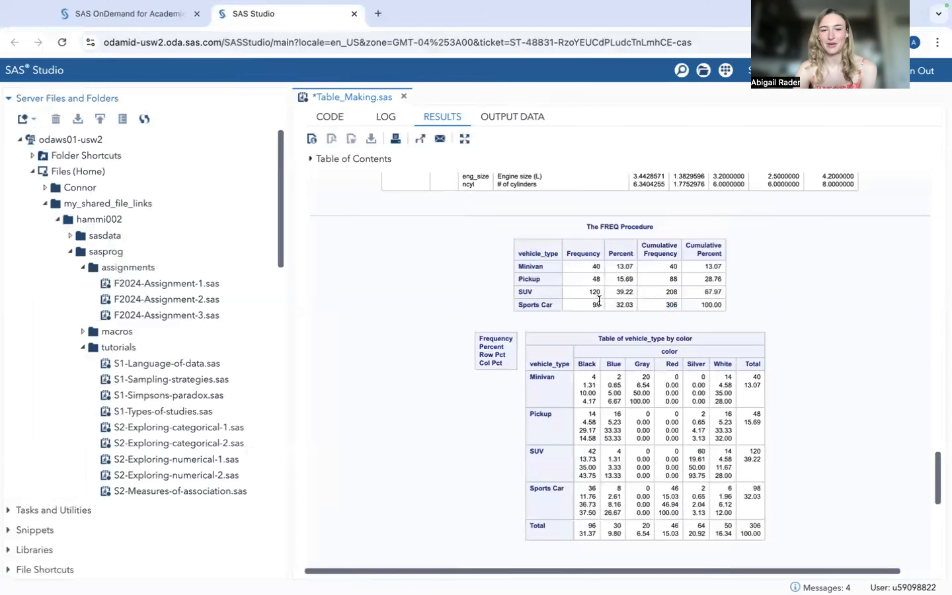
scroll(599, 299, "up", 5)
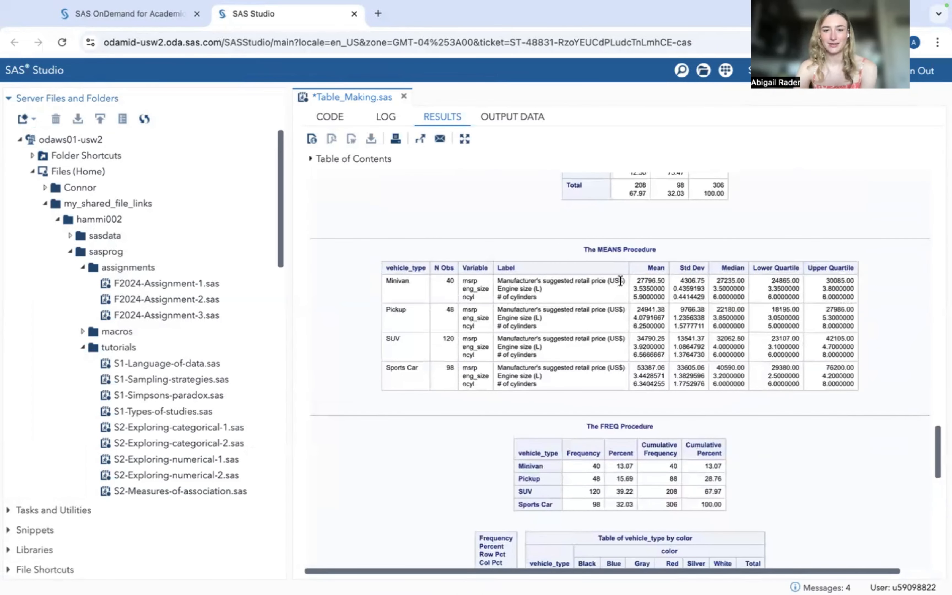
double_click(473, 280)
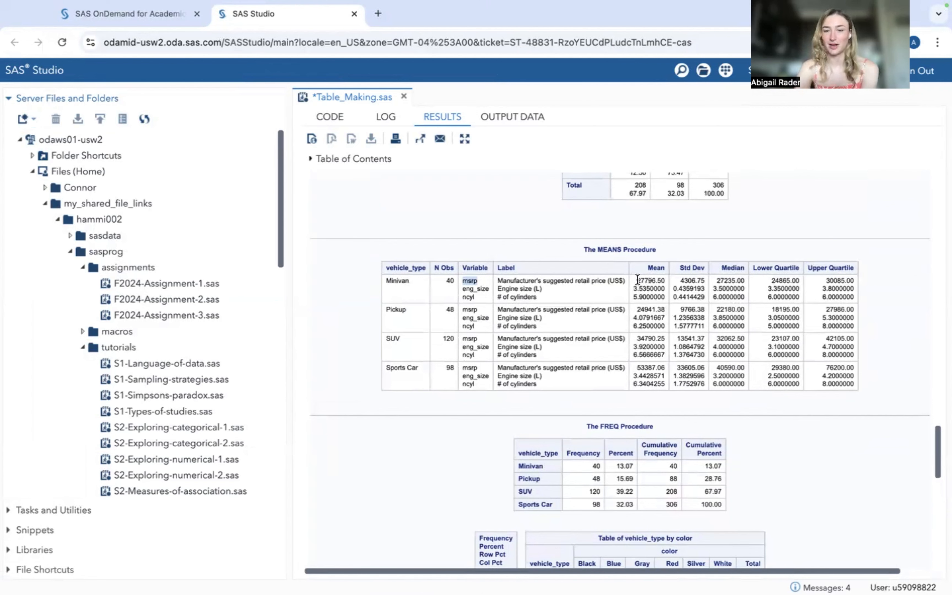
left_click_drag(637, 280, 660, 280)
key("ctrl+Right")
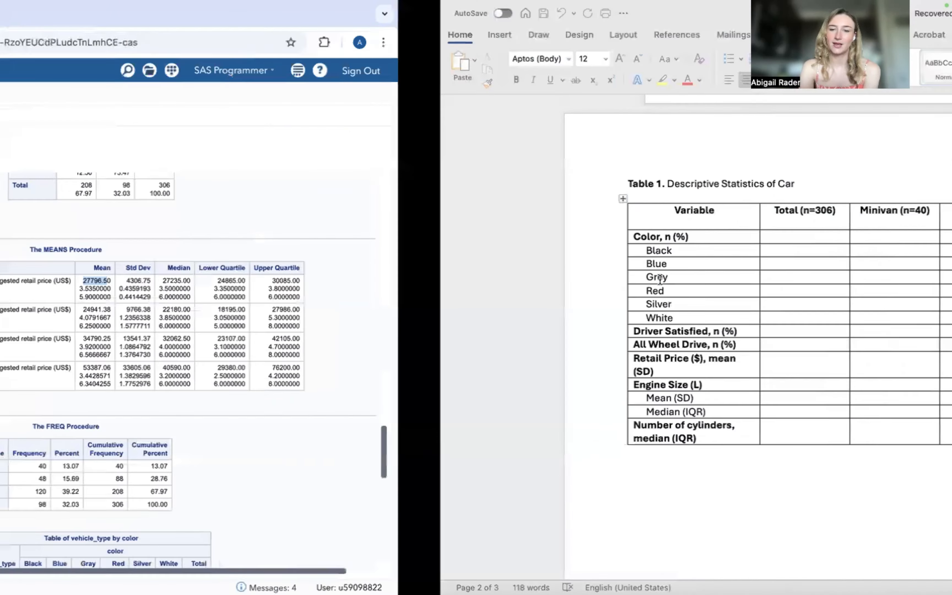
left_click(435, 345)
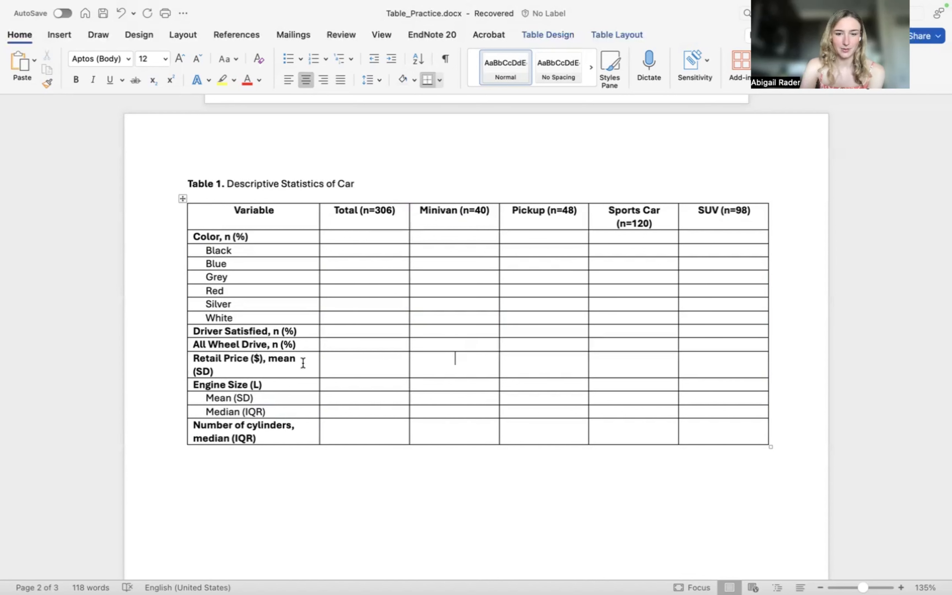
type("27796.5")
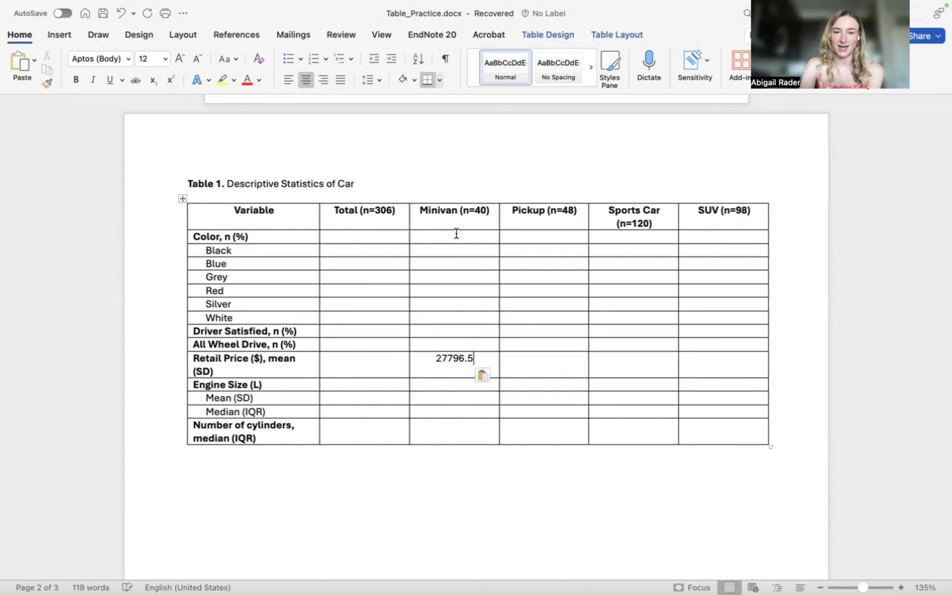
type("(")
Complete the Minivan retail price entry with the standard deviation (4306.75) copied from the SAS Studio results
key("ctrl+Left")
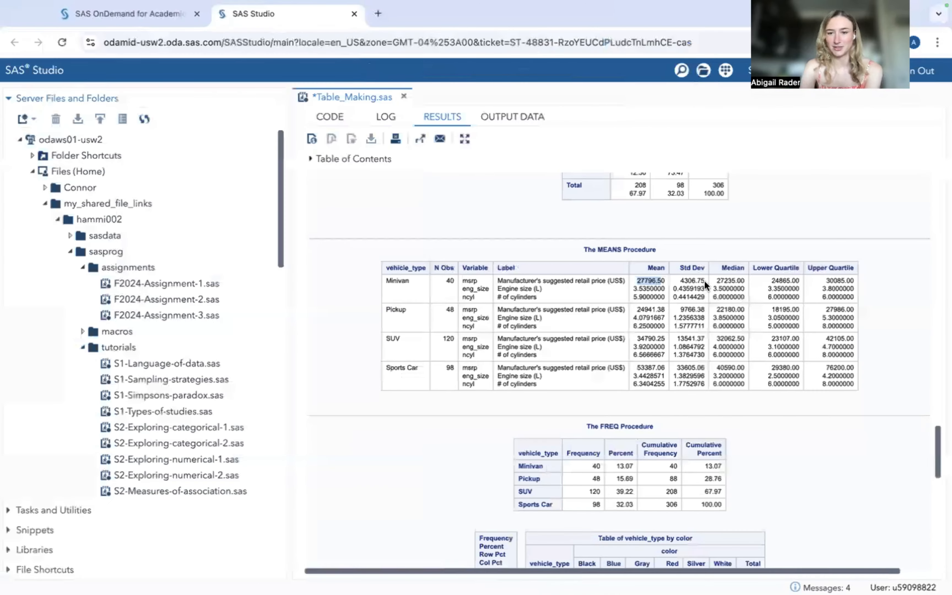
left_click_drag(703, 281, 683, 279)
key("super+c")
key("ctrl+Right")
key("super+v")
type(")")
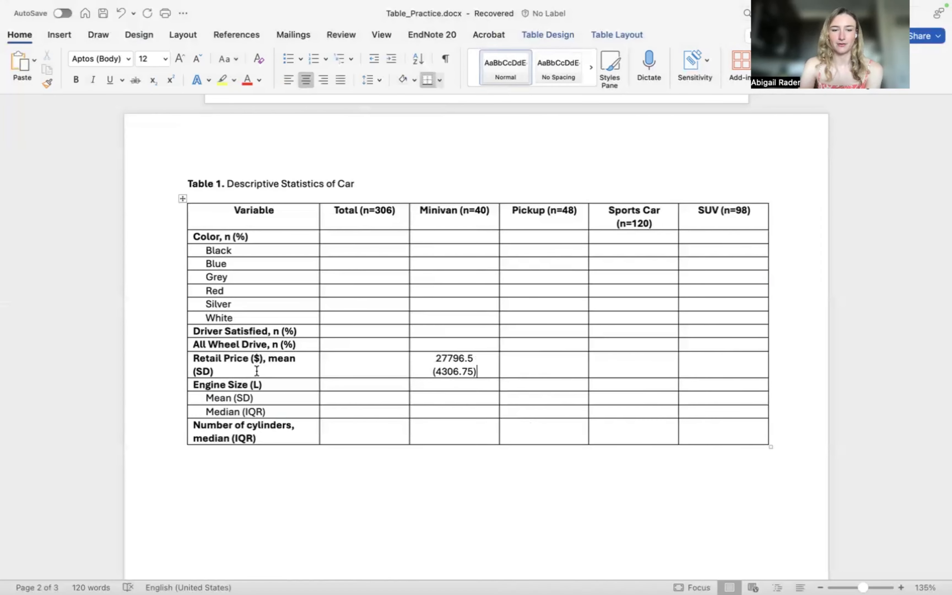
left_click_drag(254, 371, 265, 359)
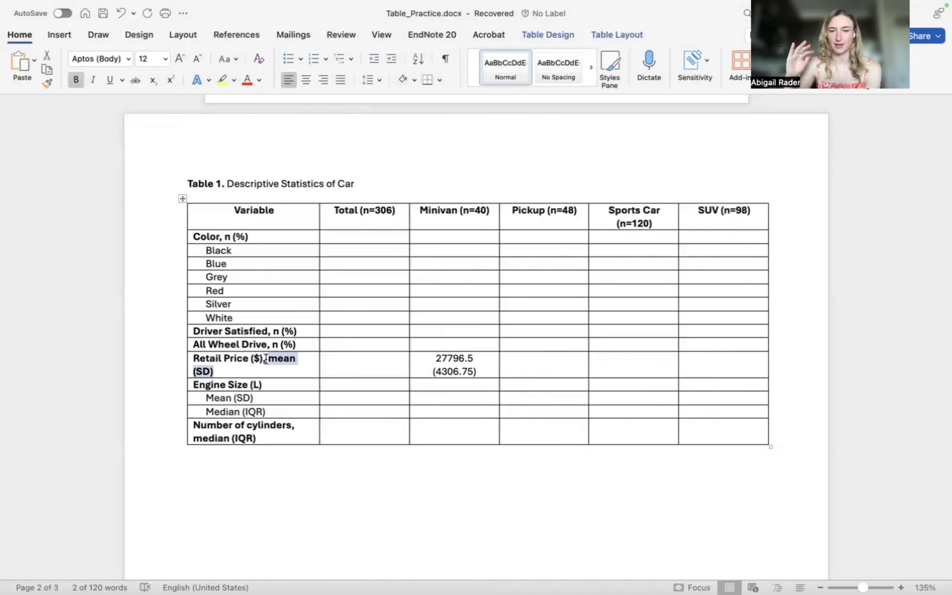
left_click(442, 366)
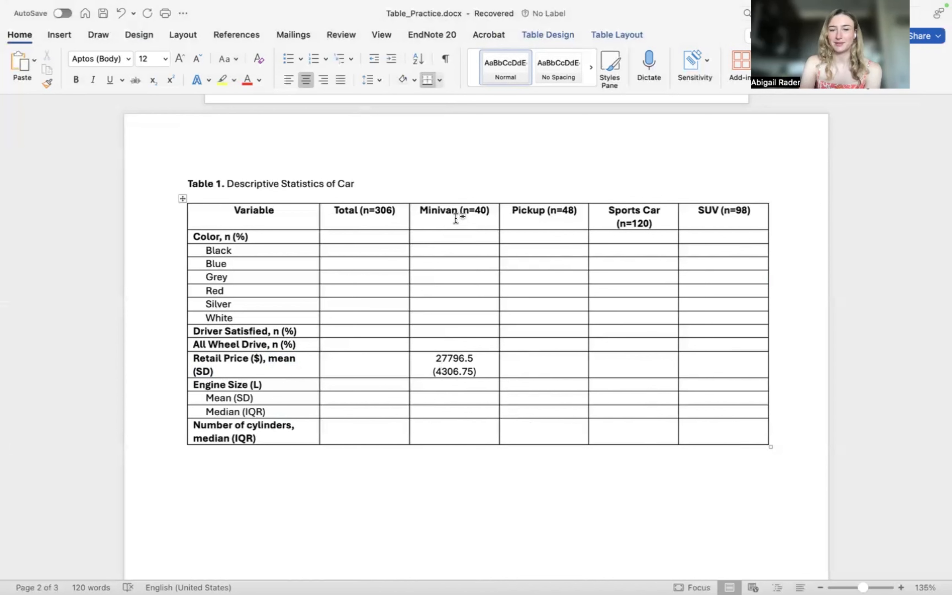
Try a row above the header with the cells over Minivan through SUV merged and labelled Car Types
left_click(318, 163)
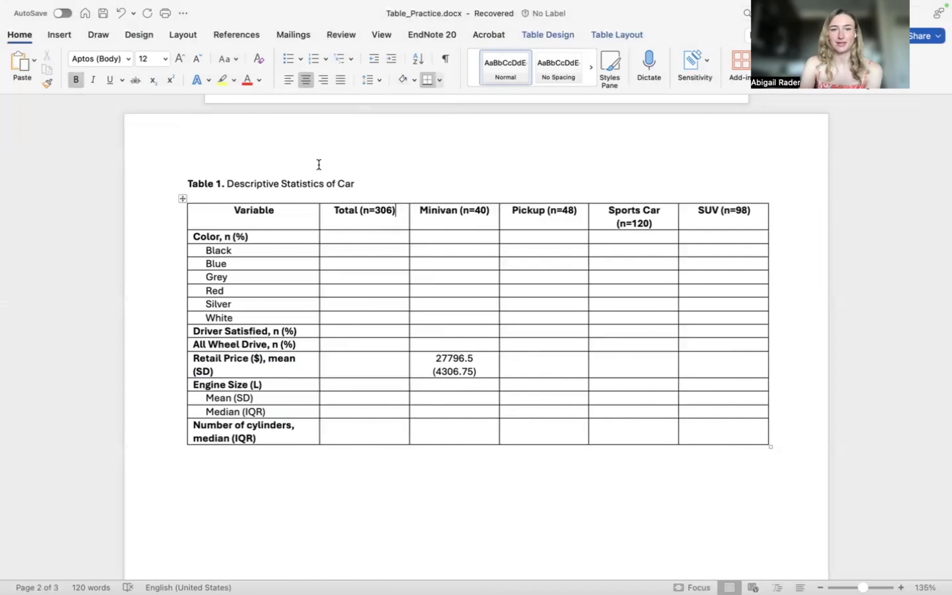
left_click(600, 37)
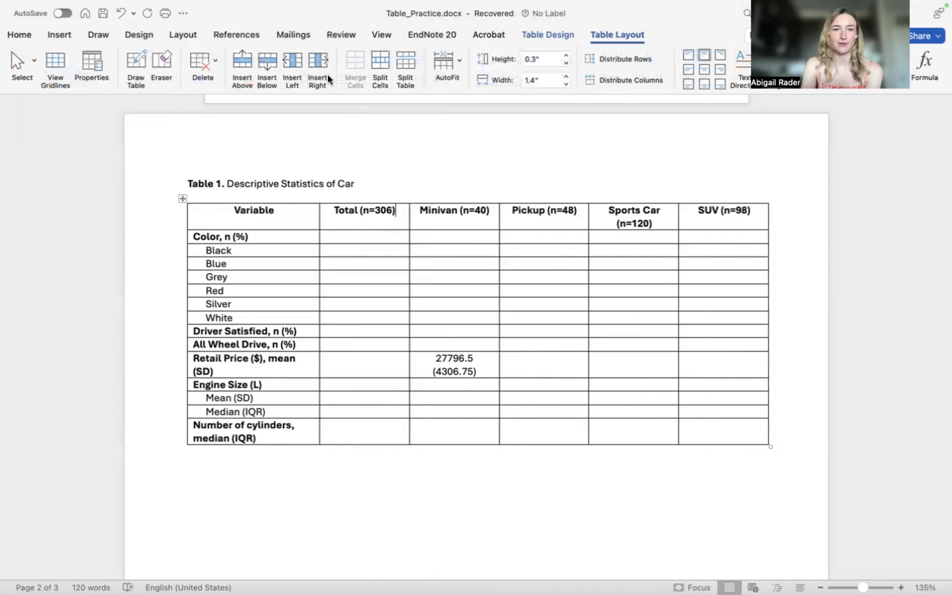
left_click(243, 64)
left_click(303, 209)
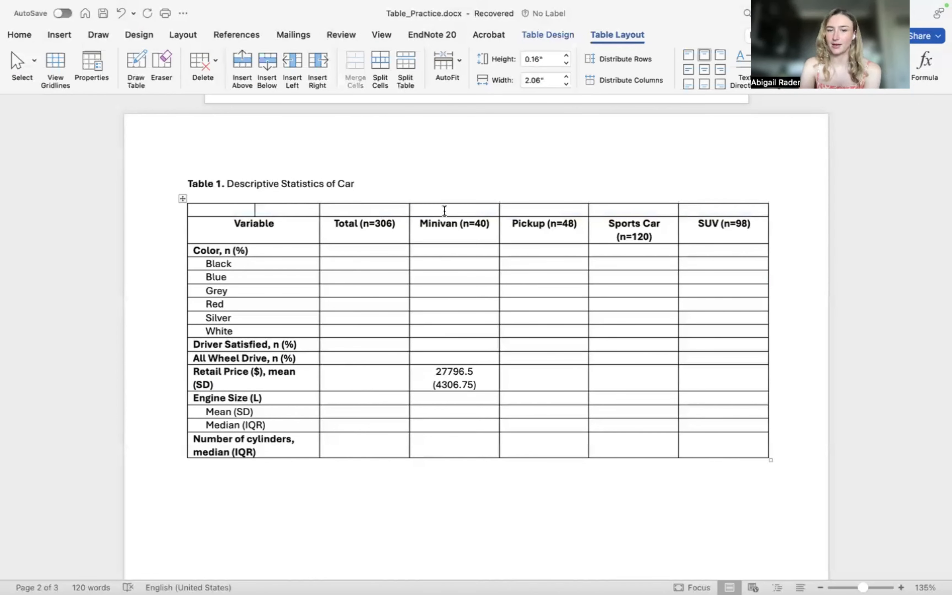
left_click_drag(445, 210, 709, 215)
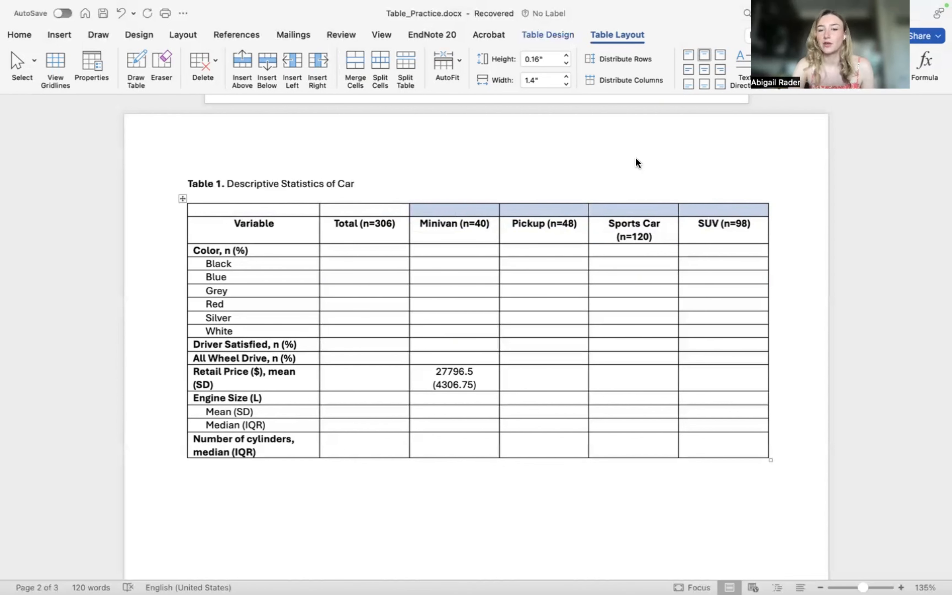
left_click(357, 56)
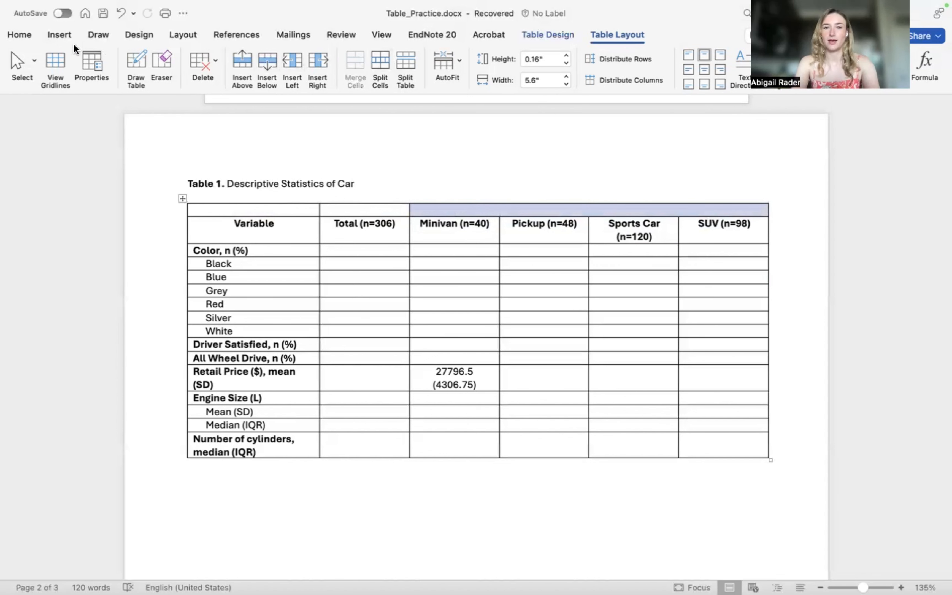
type("a")
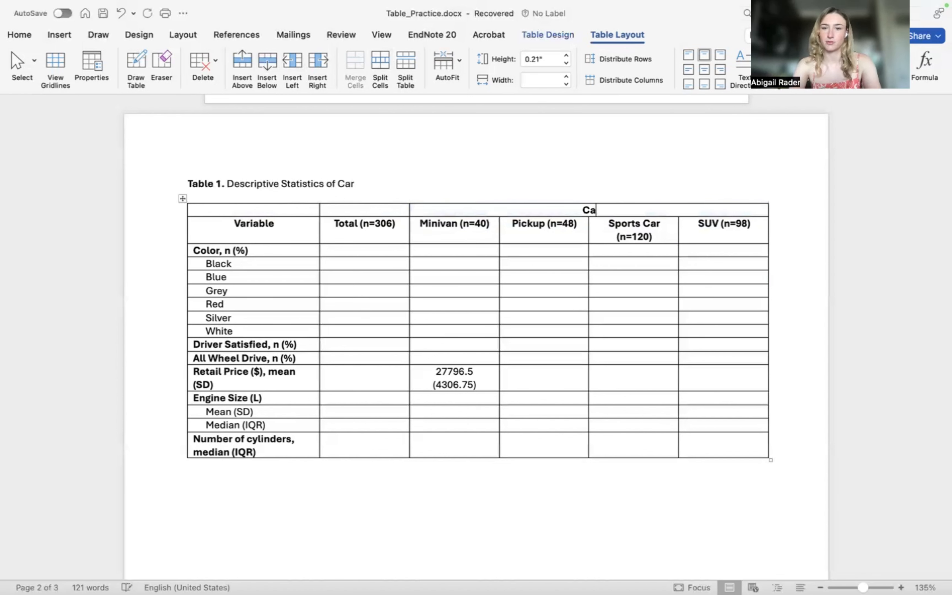
type("r Types")
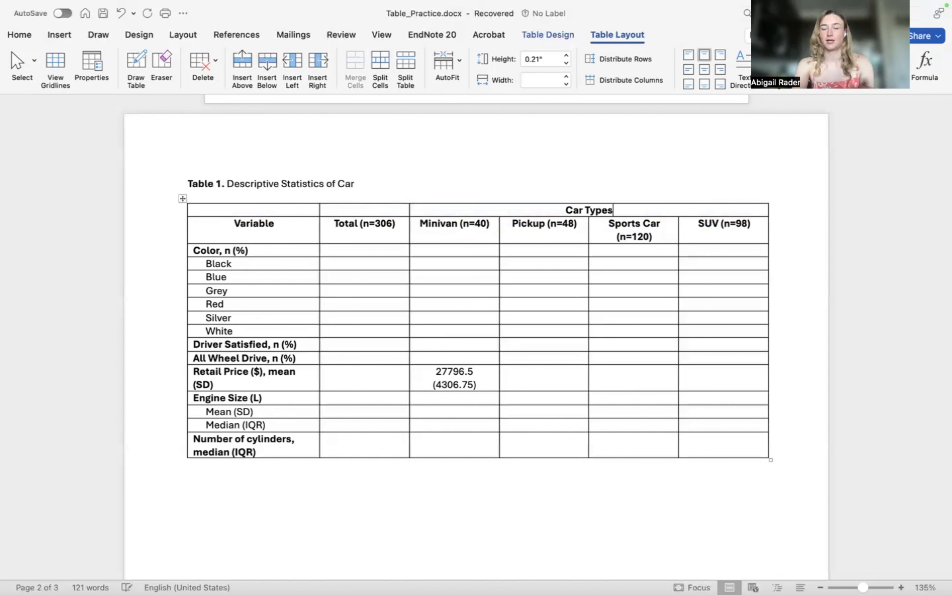
Undo the Car Types label, the cell merge and the row inserted above the header
left_click(437, 291)
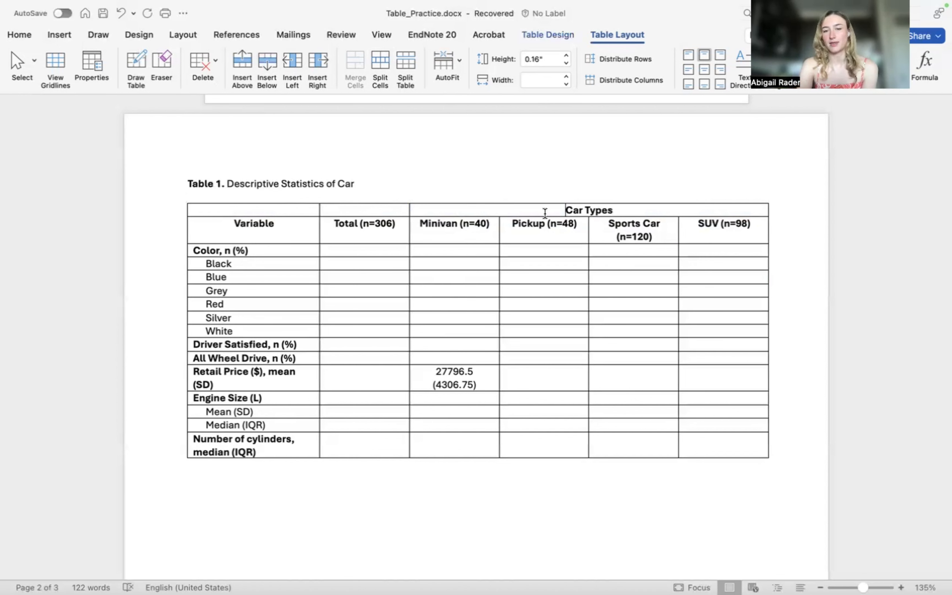
left_click_drag(544, 214, 671, 449)
left_click(739, 380)
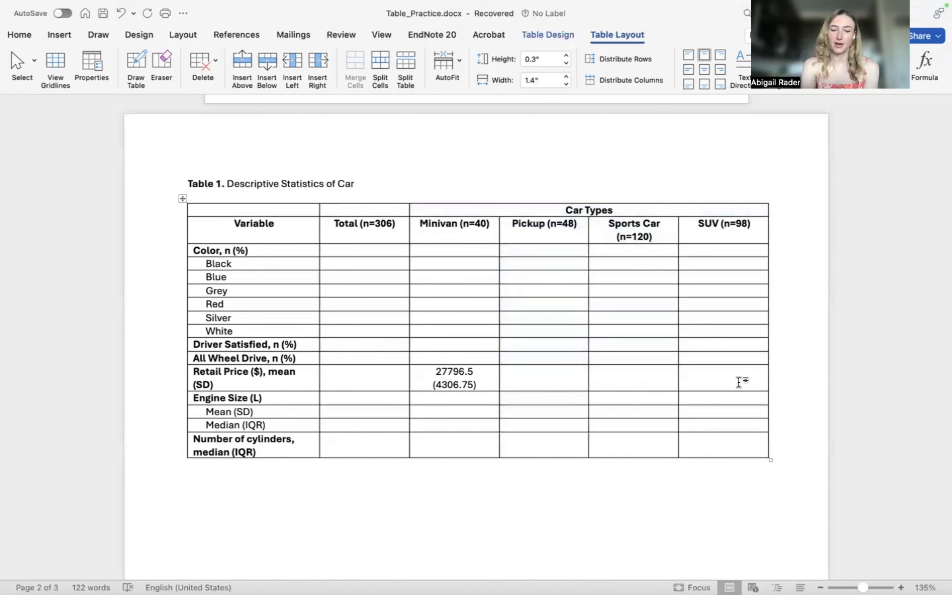
key("super+z")
key("super+z")
key("super+z")
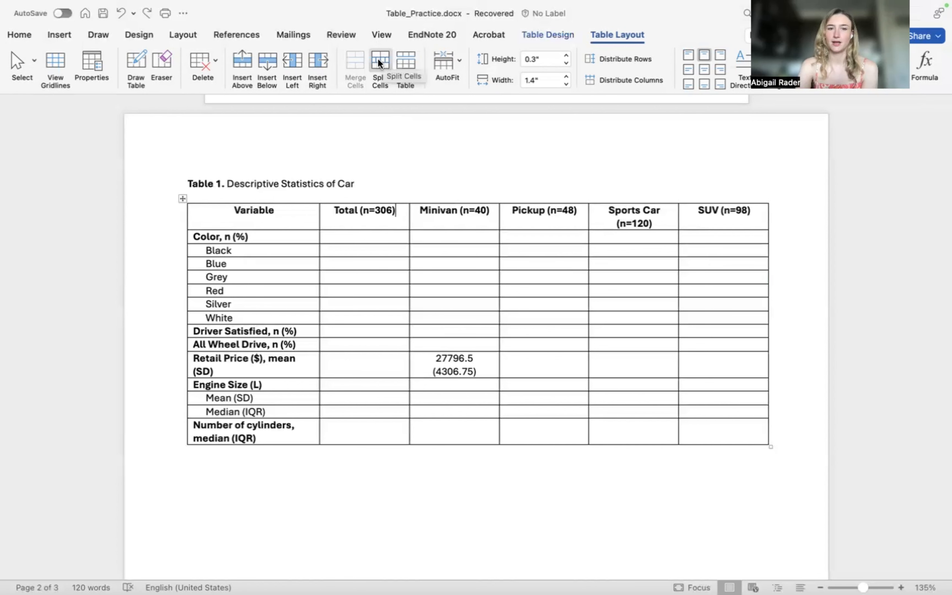
left_click(432, 267)
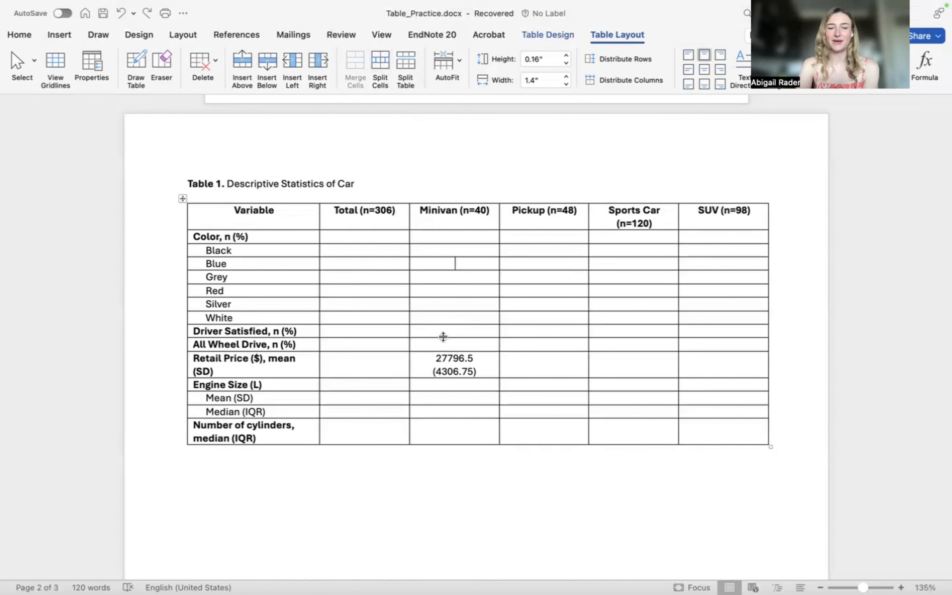
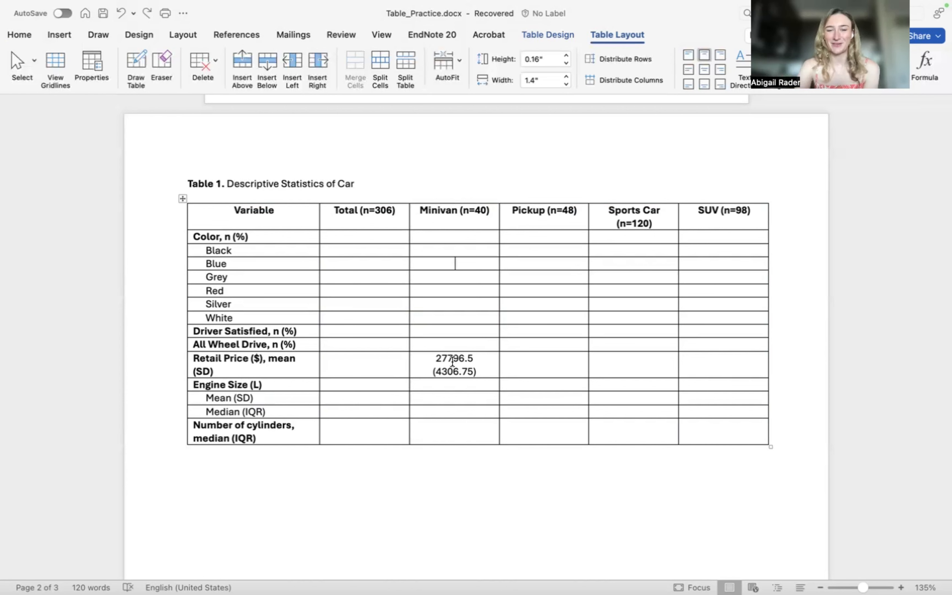
Clear the Minivan retail price entry from the Word table and switch back to the SAS Studio MEANS results
left_click_drag(434, 357, 472, 372)
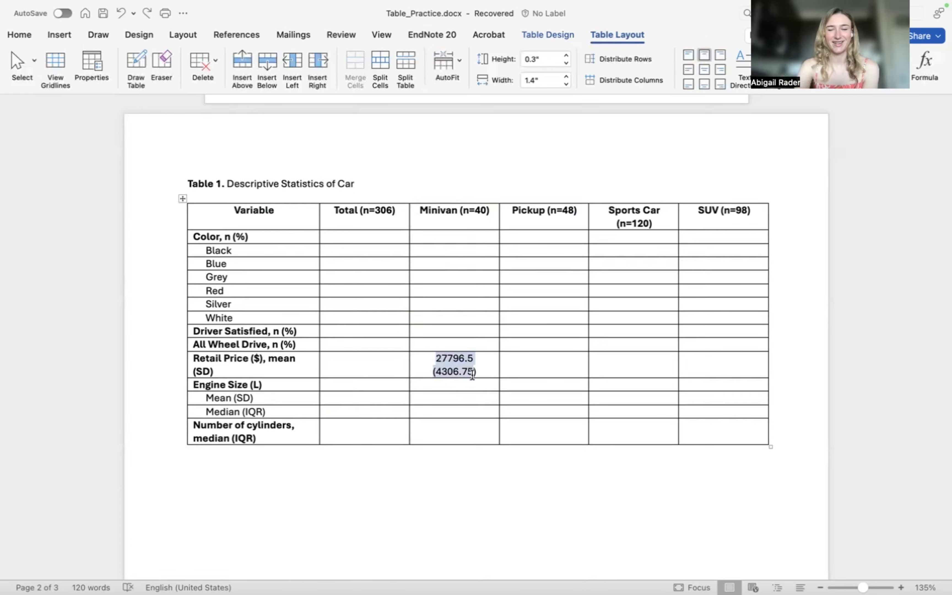
key("BackSpace")
key("BackSpace")
key("ctrl+Left")
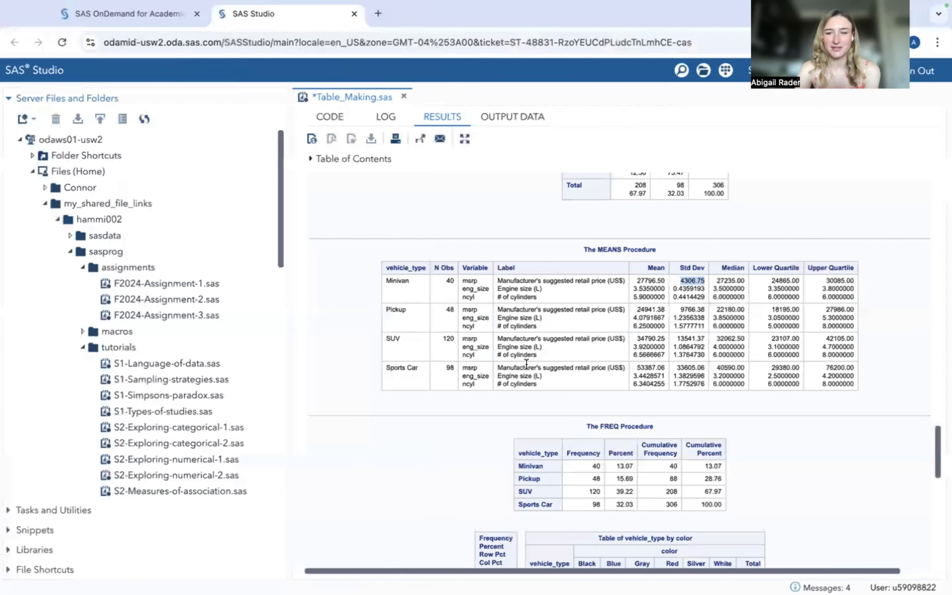
Examine the frequency crosstabs and the MEANS Procedure table by vehicle type in the results
scroll(527, 366, "up", 4)
scroll(526, 363, "up", 10)
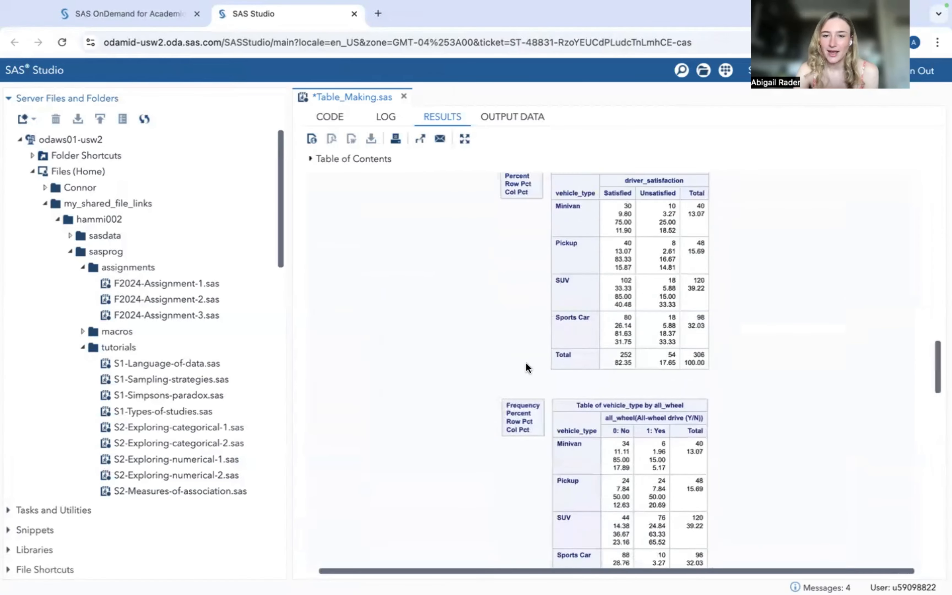
scroll(526, 363, "up", 5)
scroll(526, 363, "down", 5)
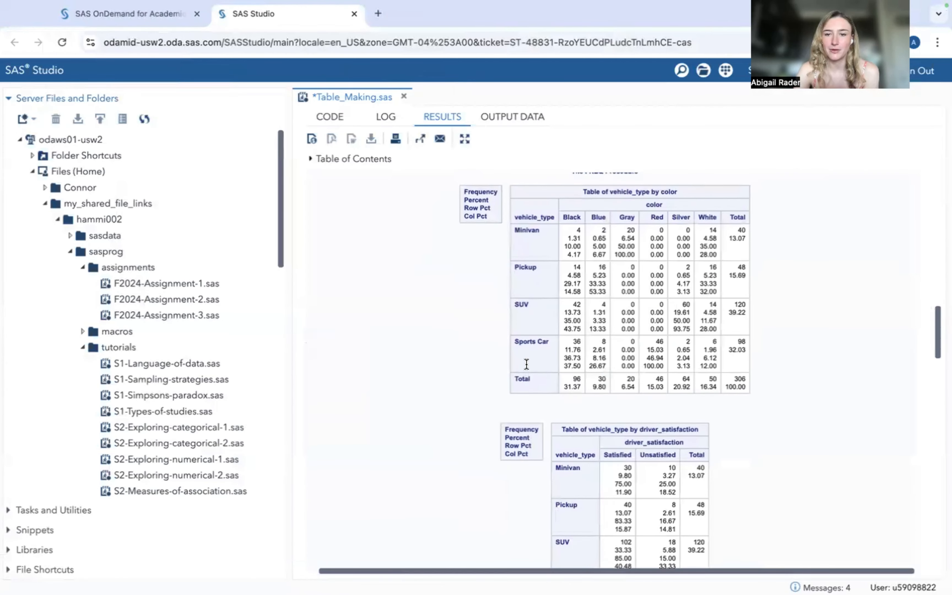
scroll(526, 363, "down", 12)
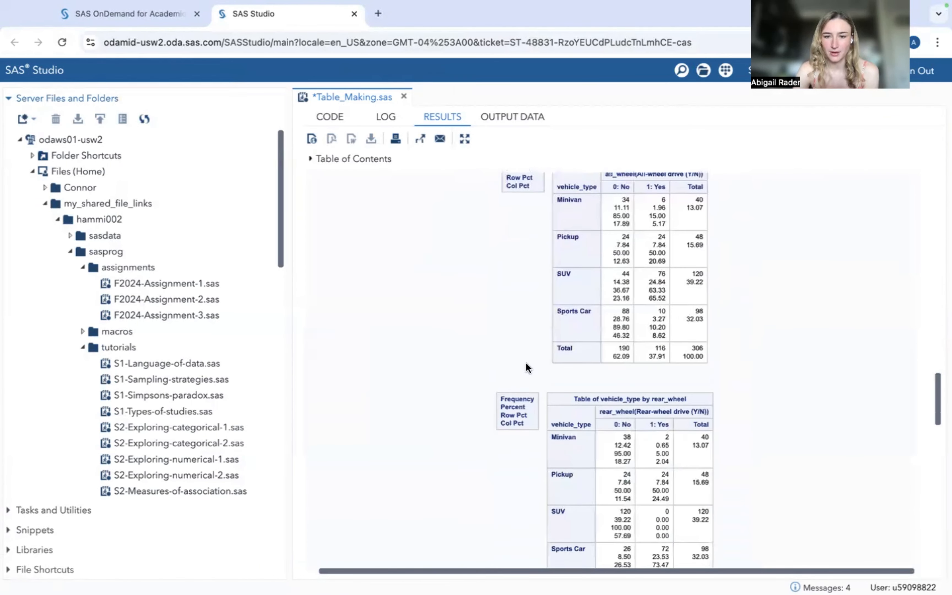
scroll(526, 364, "up", 20)
left_click(468, 288)
left_click_drag(374, 247, 757, 371)
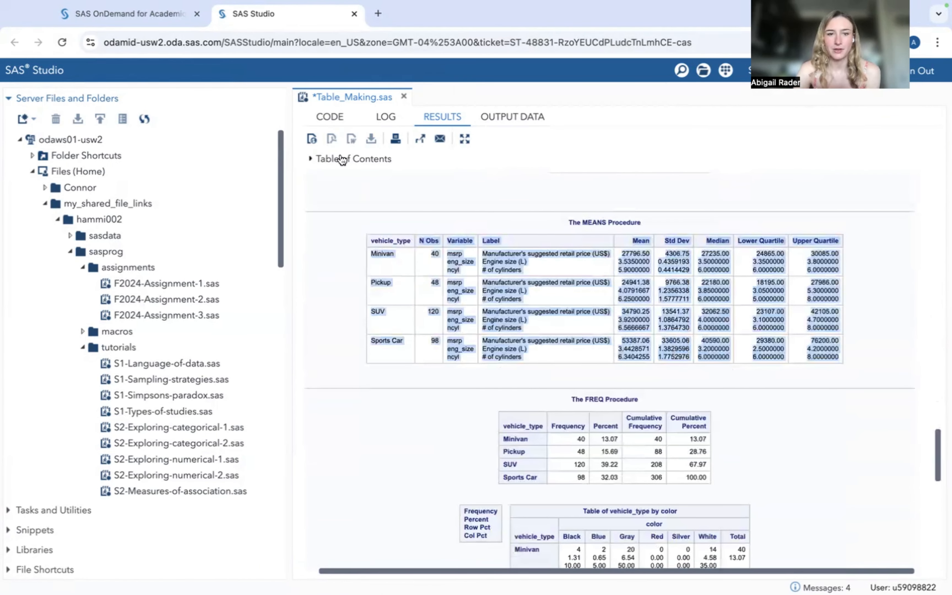
Add a second proc means block below the numerical data step, copied from the first without the class vehicle_type statement
left_click(329, 125)
scroll(574, 361, "down", 1)
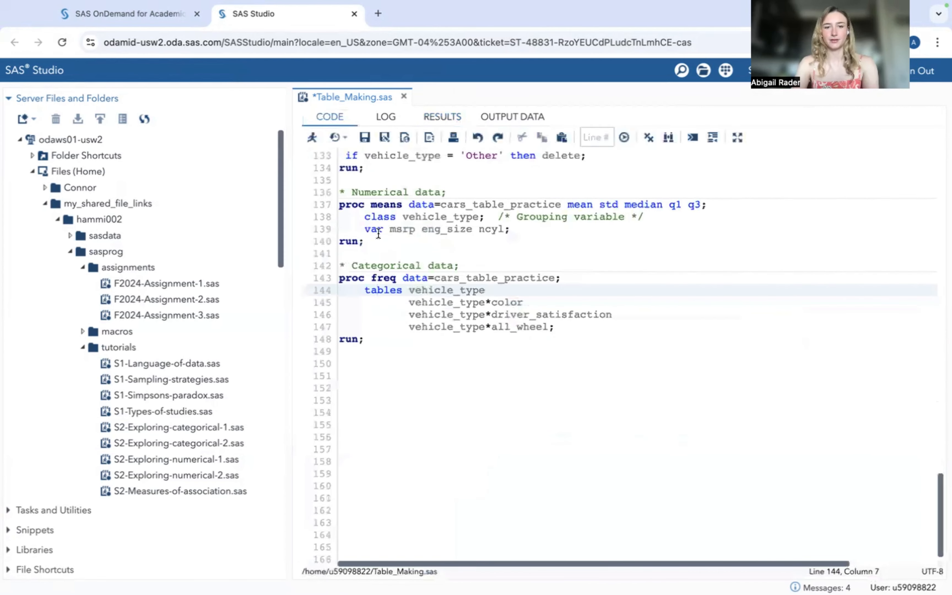
left_click_drag(341, 242, 341, 203)
left_click(375, 240)
key("Return")
key("Return")
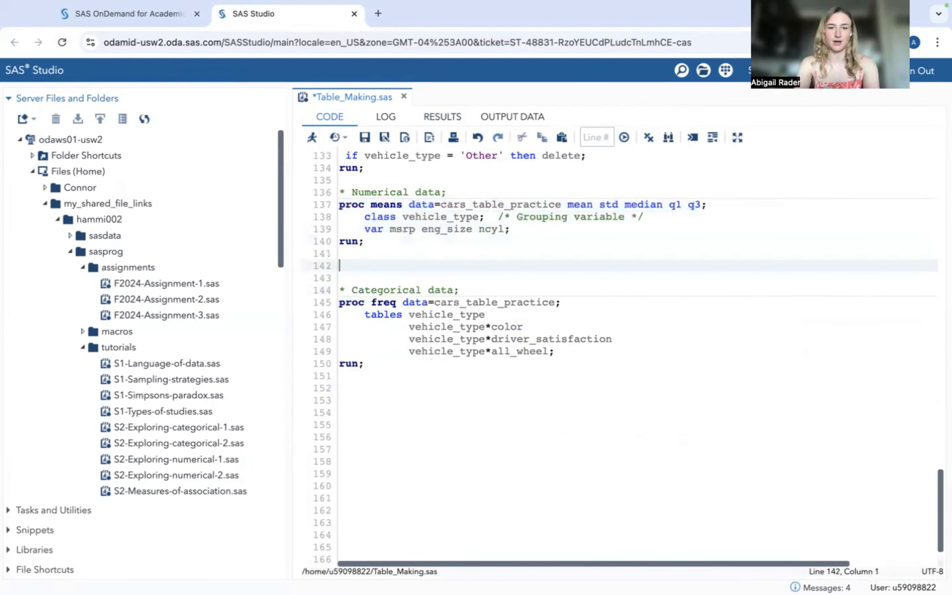
type("proc means data=cars_table_practice mean std median q1 q3;     class vehicle_type;  /* Grouping variable */     var msrp eng_size ncyl; run;")
left_click(659, 276)
key("ctrl+d")
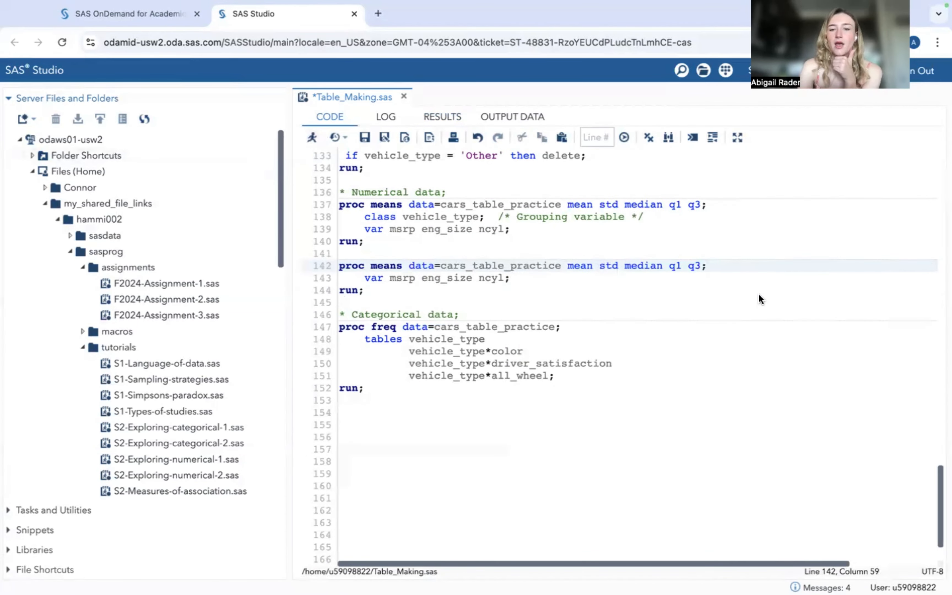
left_click(758, 294)
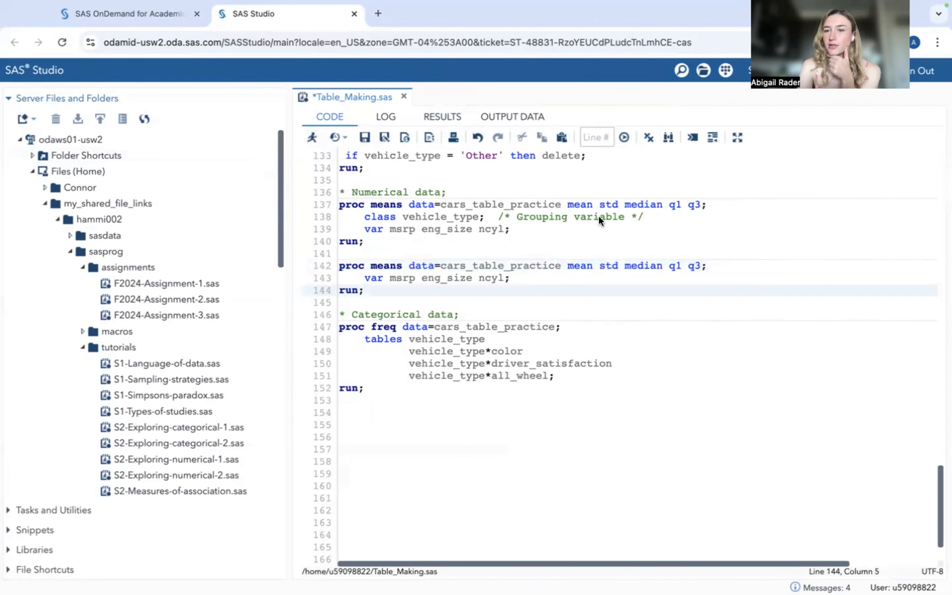
Check the statistics requested in the first proc means statement and run the program
left_click_drag(570, 208, 699, 203)
left_click(582, 208)
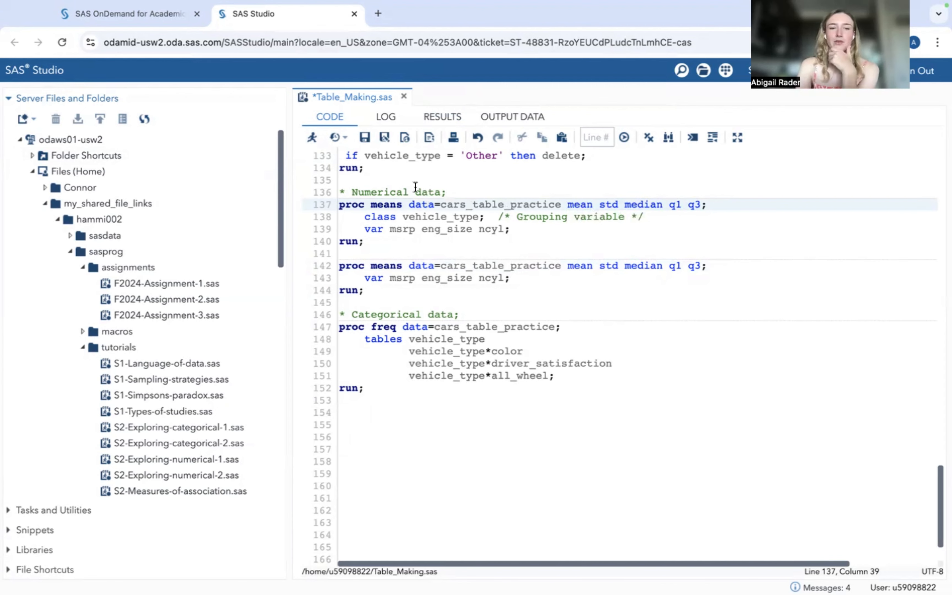
left_click(309, 137)
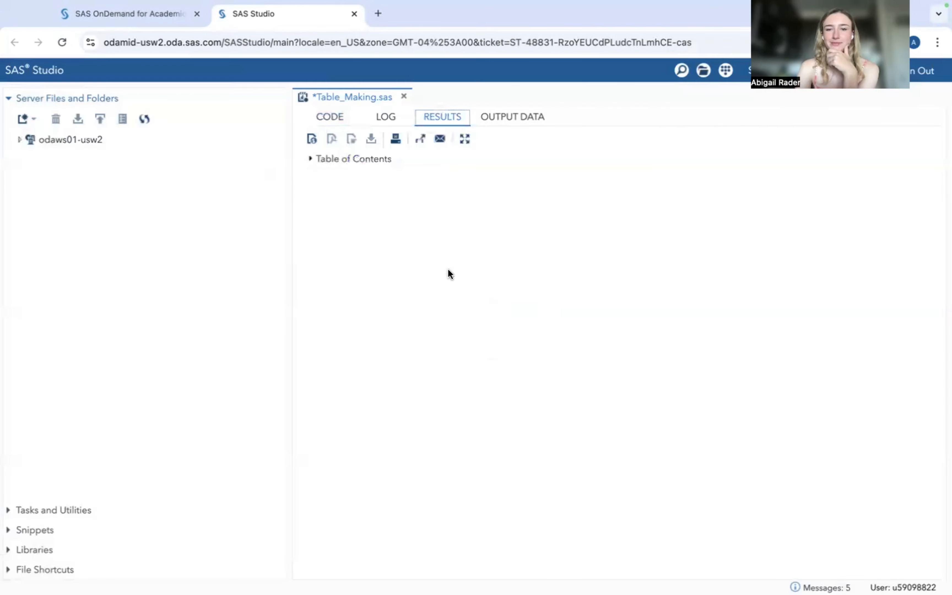
Examine the vehicle_type by color crosstab and its color categories in the new results
scroll(561, 324, "down", 10)
scroll(560, 321, "down", 15)
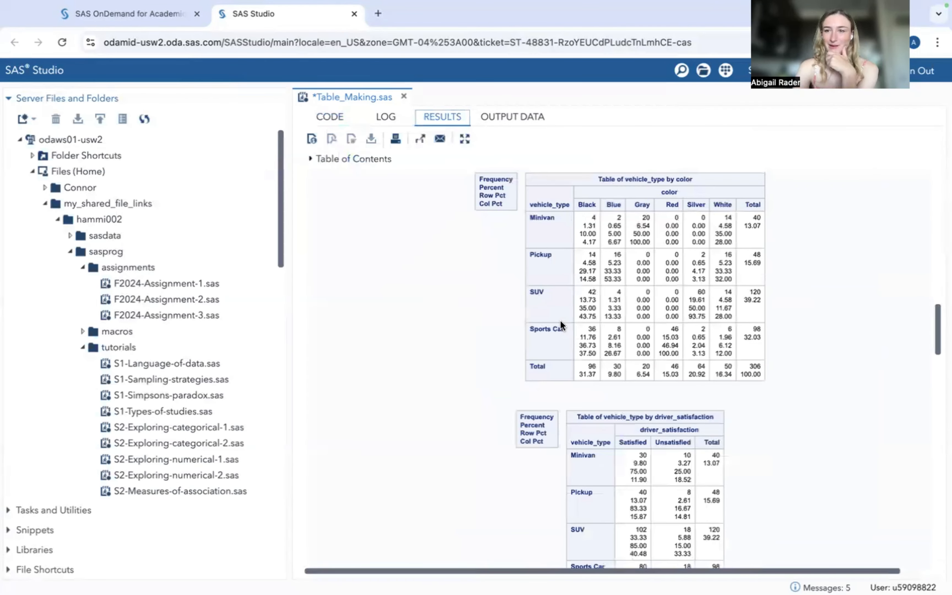
scroll(560, 322, "up", 1)
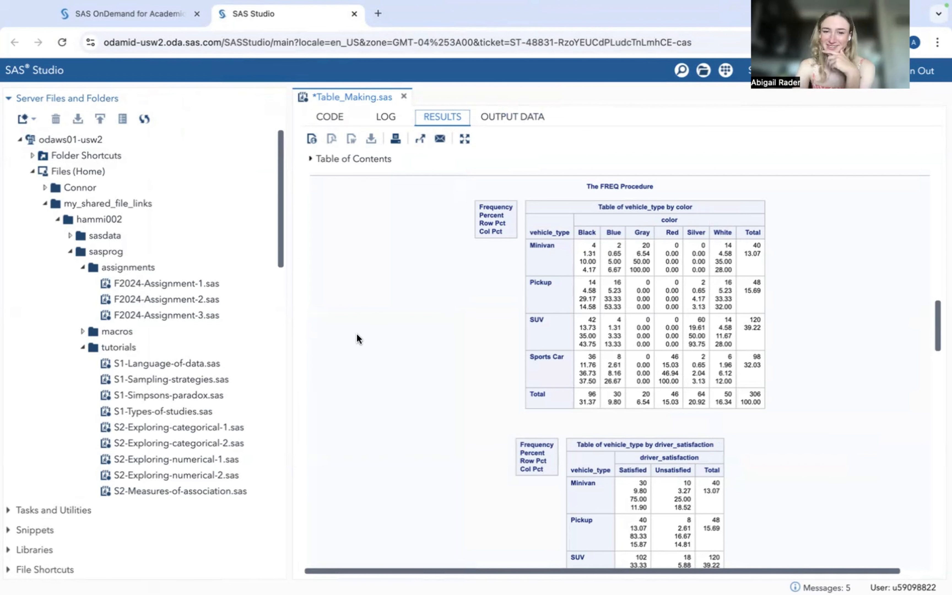
left_click_drag(586, 185, 762, 400)
left_click(670, 272)
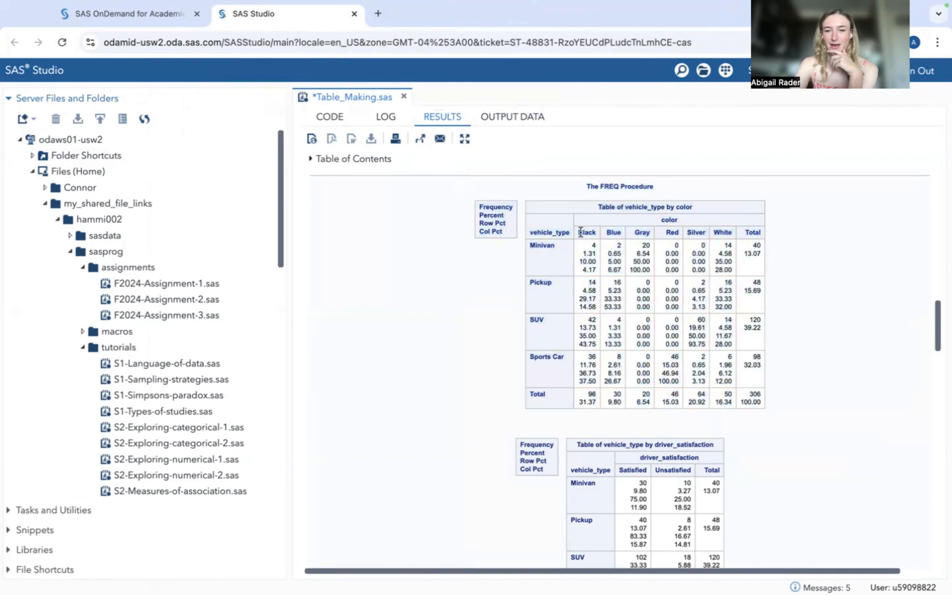
left_click_drag(578, 233, 700, 232)
left_click(588, 431)
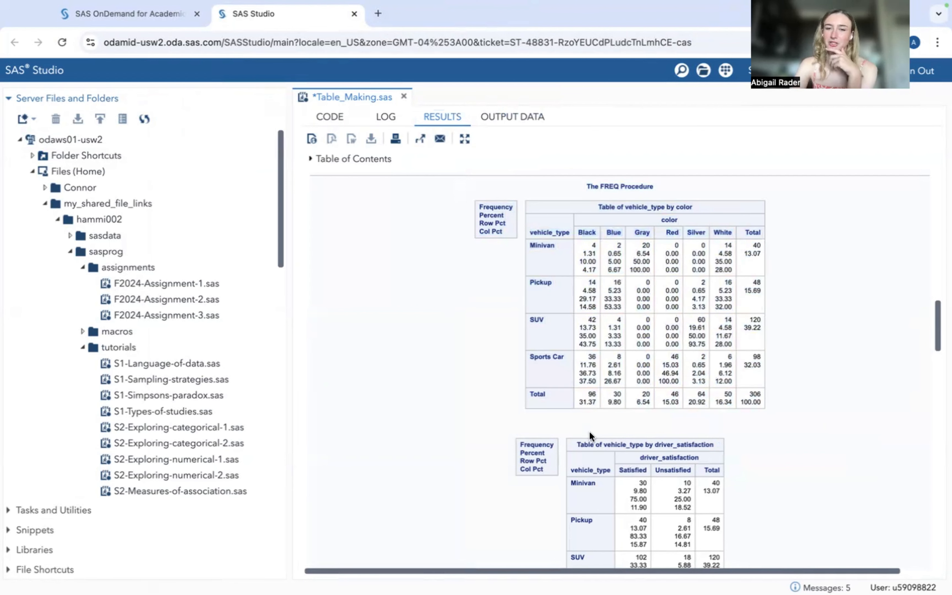
Examine the MEANS Procedure output, including the statistics columns from mean to upper quartile for each vehicle type
scroll(589, 431, "up", 3)
scroll(589, 431, "down", 15)
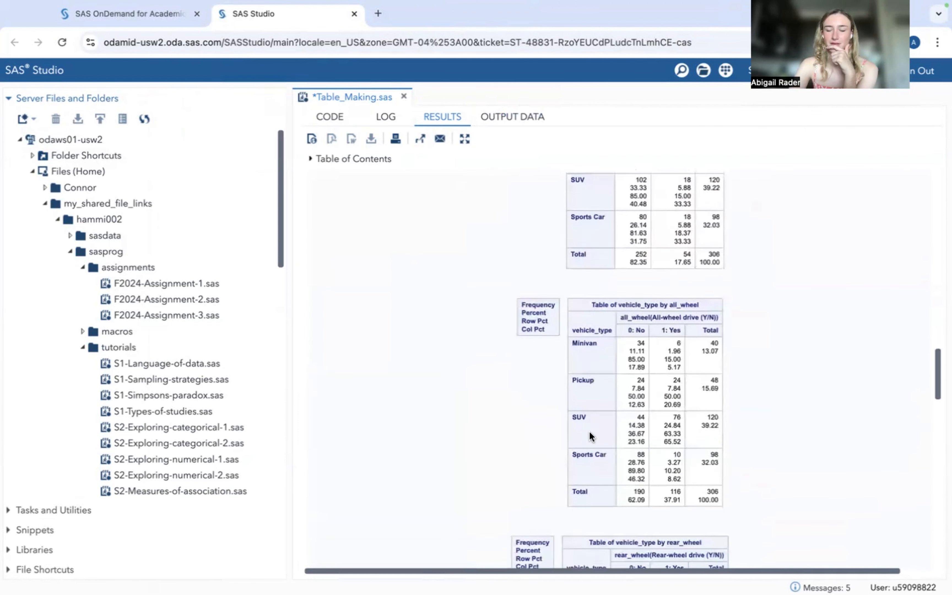
scroll(589, 432, "down", 2)
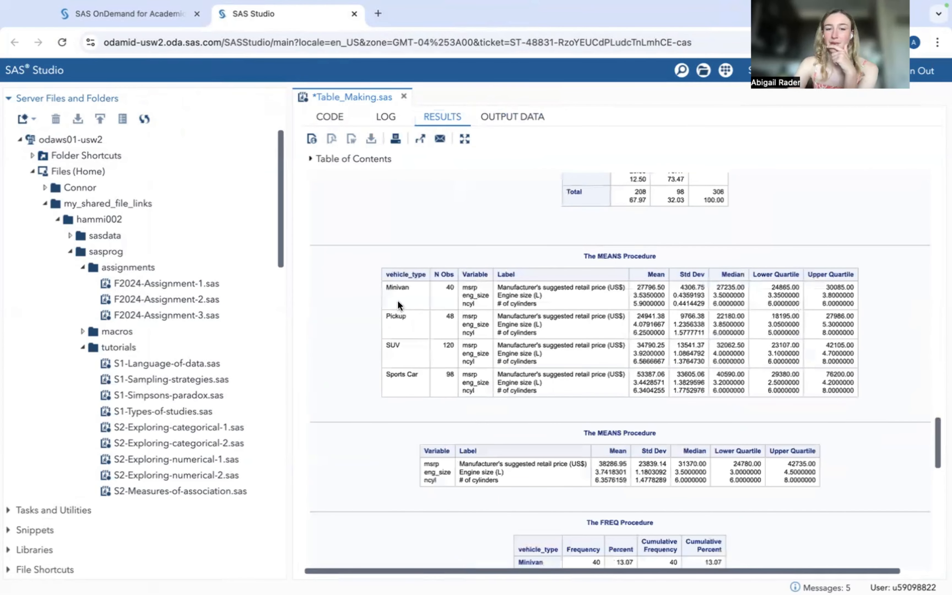
left_click_drag(395, 294, 852, 386)
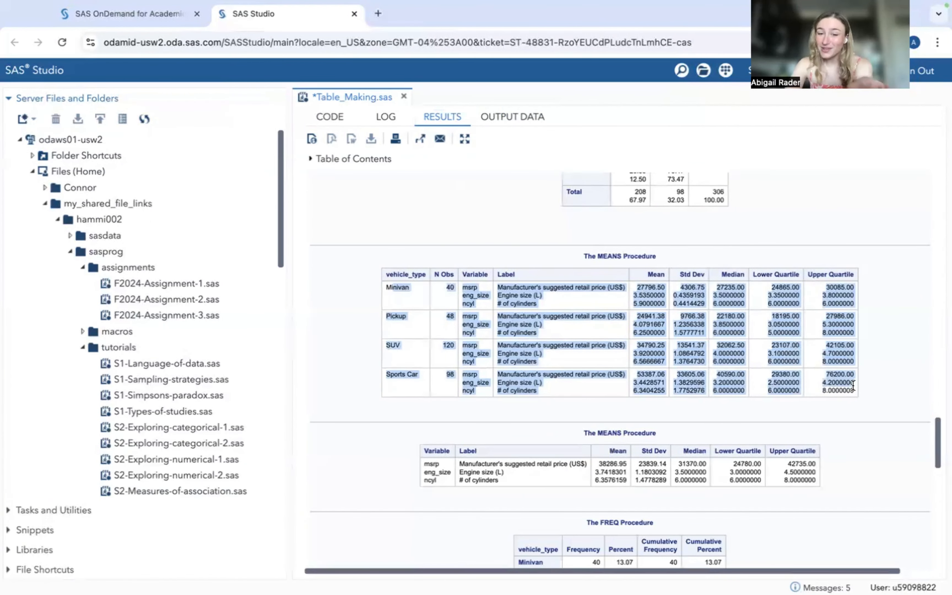
left_click(797, 367)
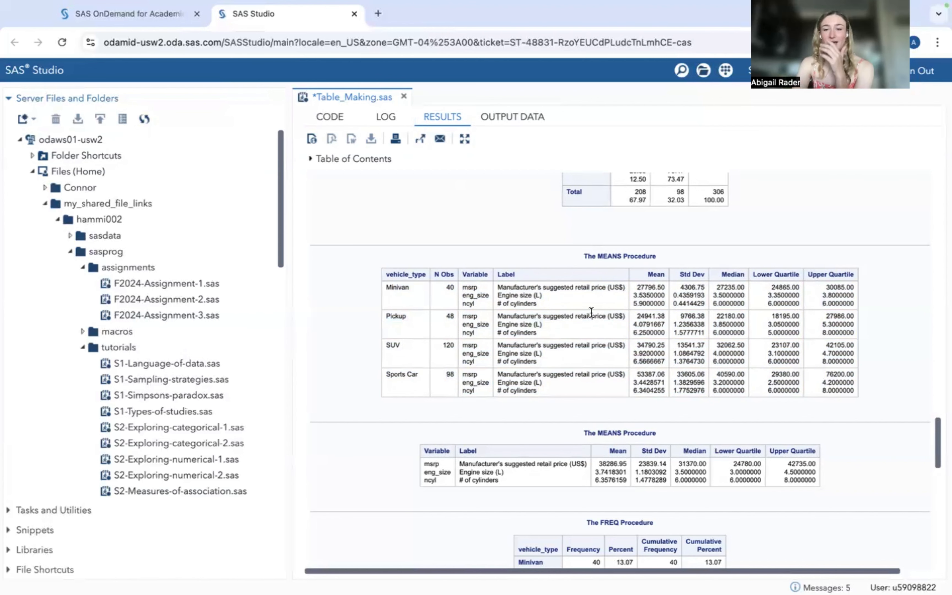
left_click_drag(649, 277, 857, 279)
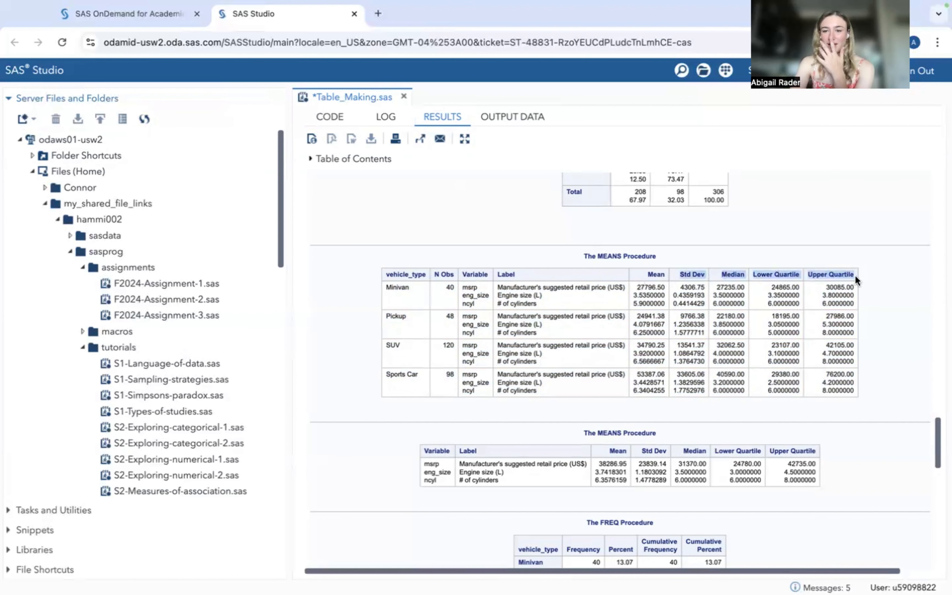
left_click(644, 281)
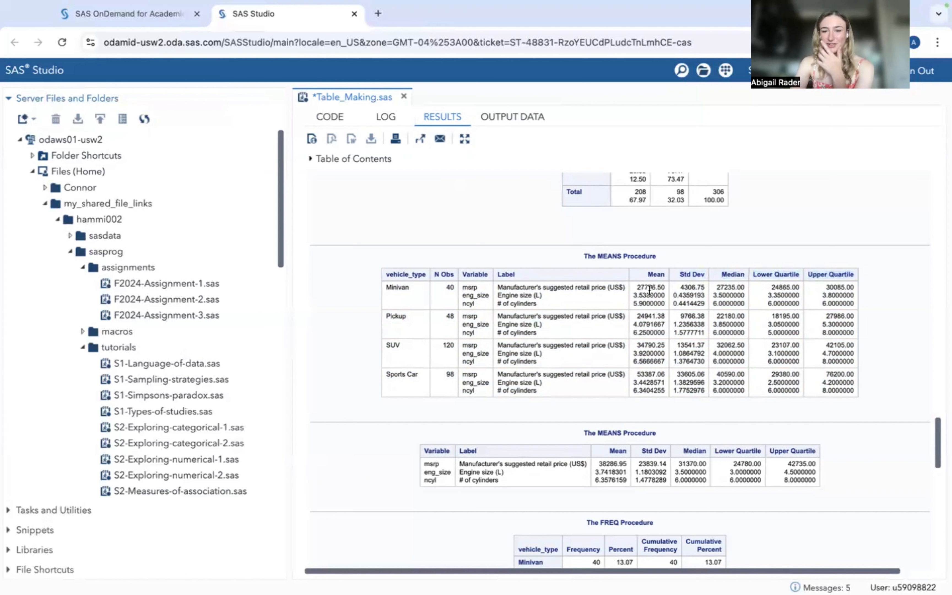
left_click_drag(537, 310, 495, 305)
left_click(579, 294)
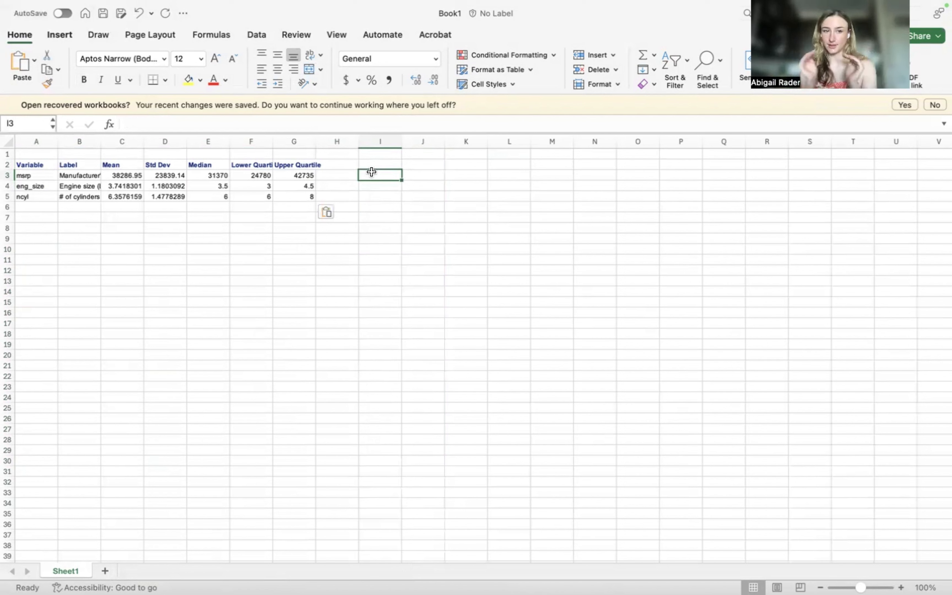
Combine the msrp mean and standard deviation in cell I3 with the formula =CONCAT(C3, " (", D3, ")")
left_click(366, 125)
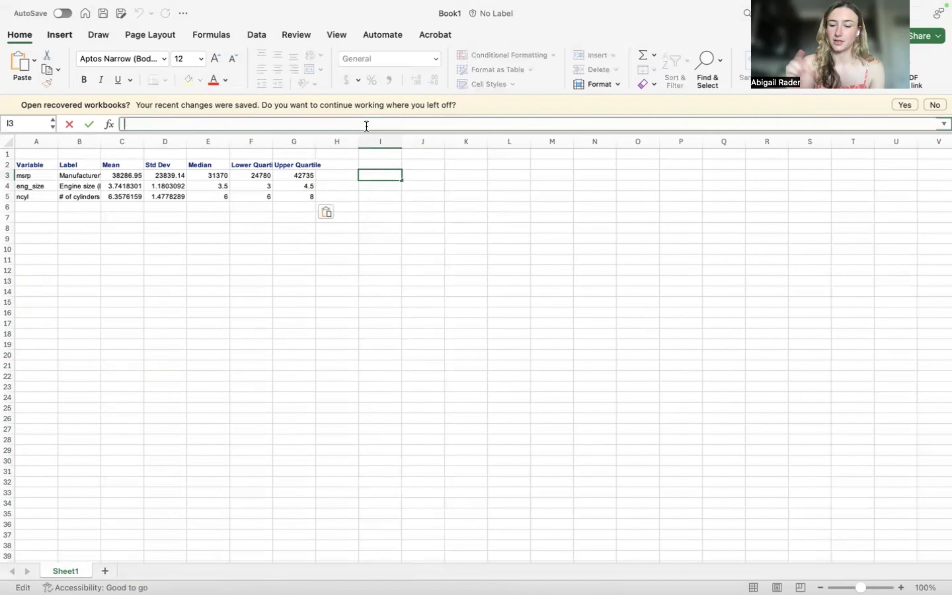
type("=")
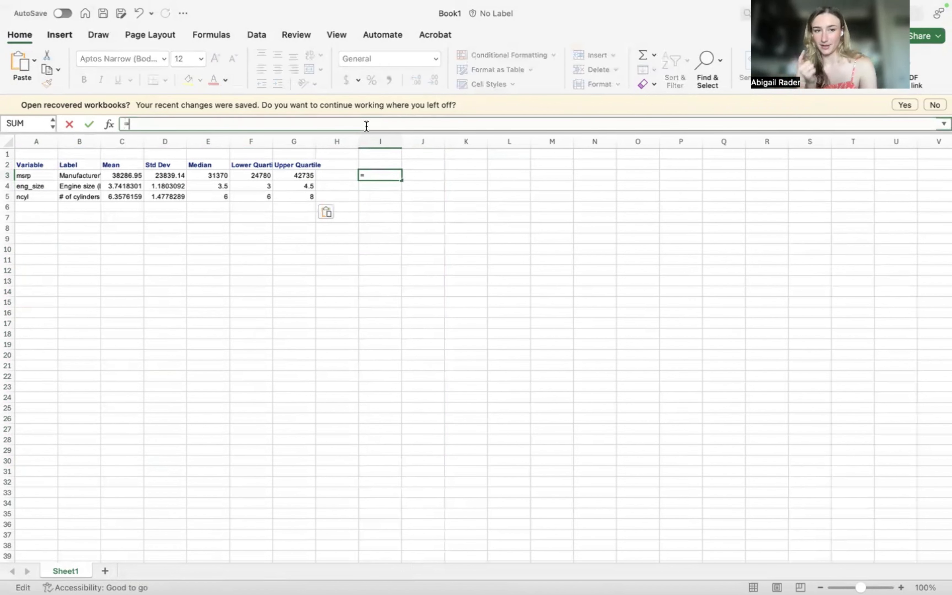
type("concat")
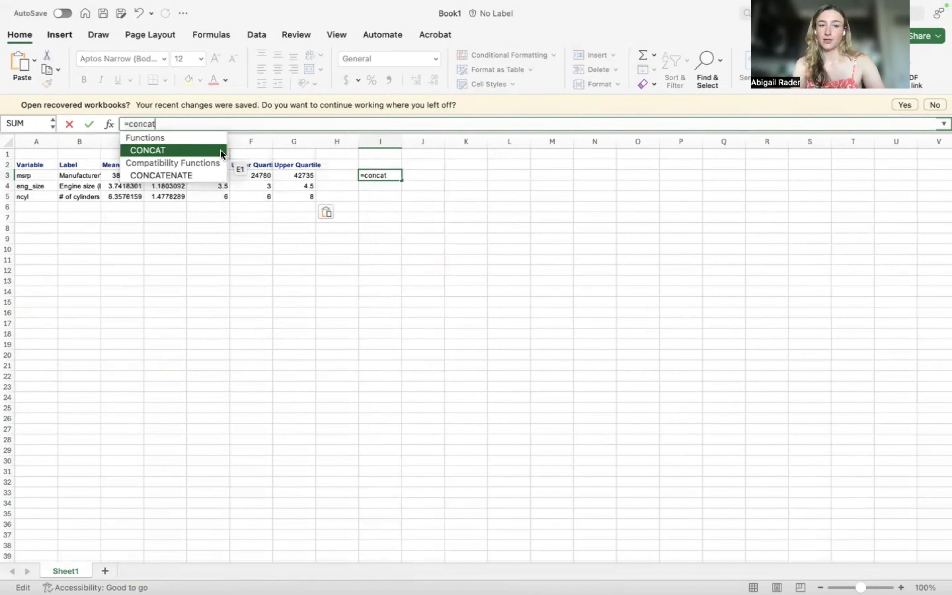
left_click(210, 172)
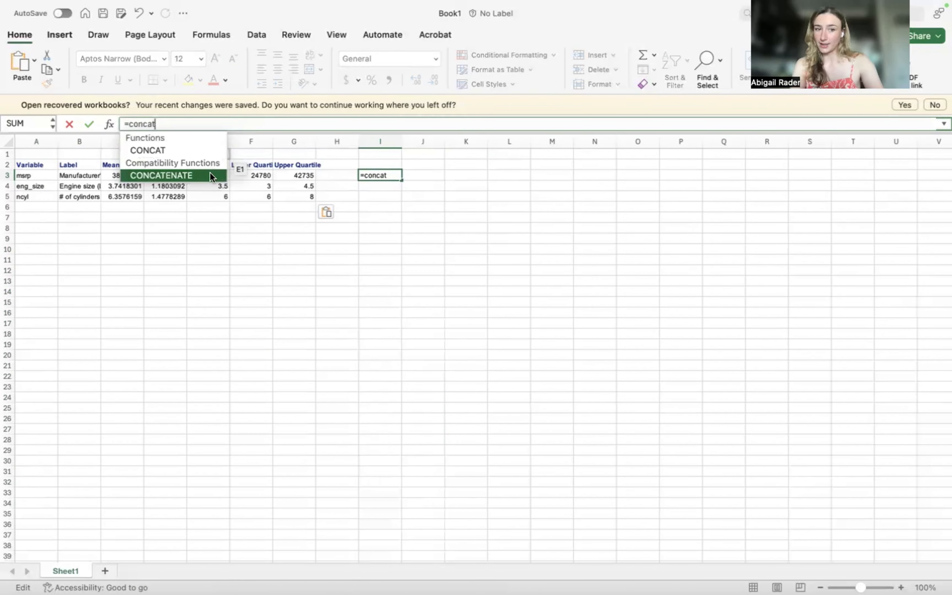
double_click(208, 150)
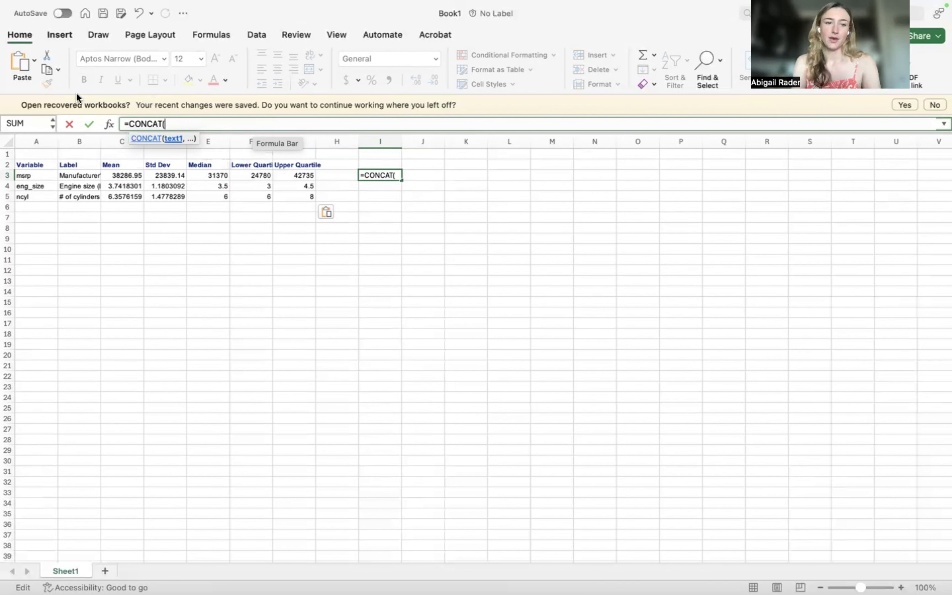
left_click(121, 176)
type(", ")
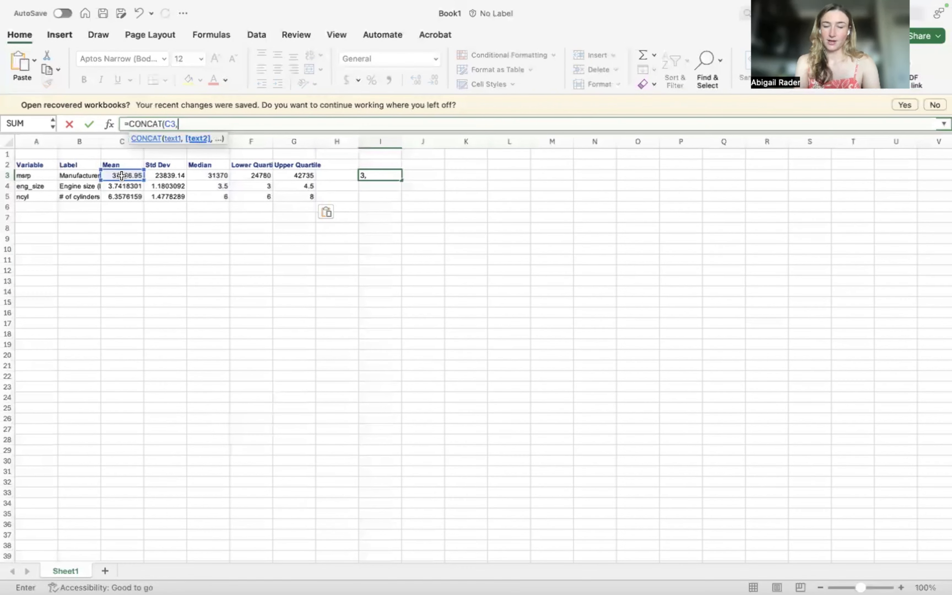
type("\"")
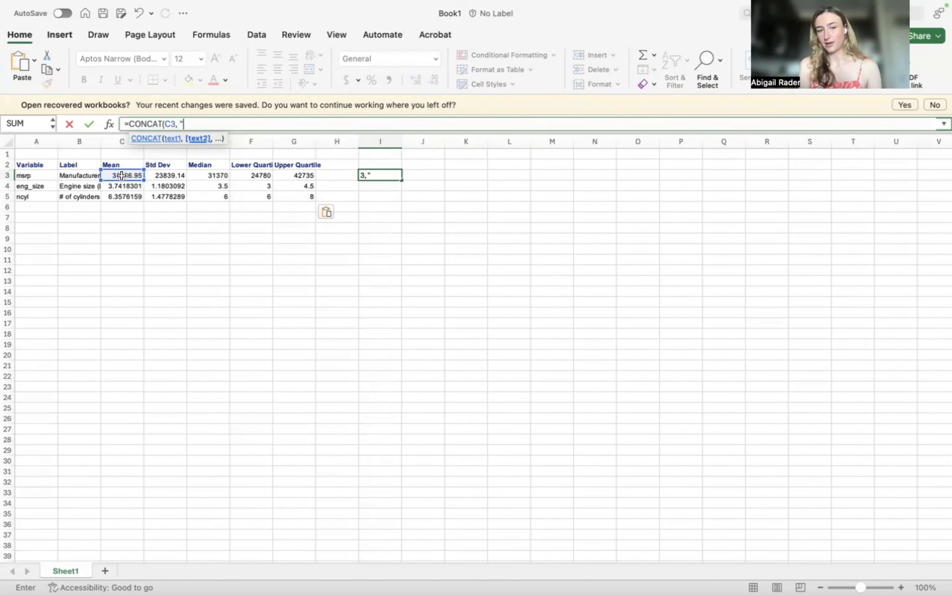
type(" (\"")
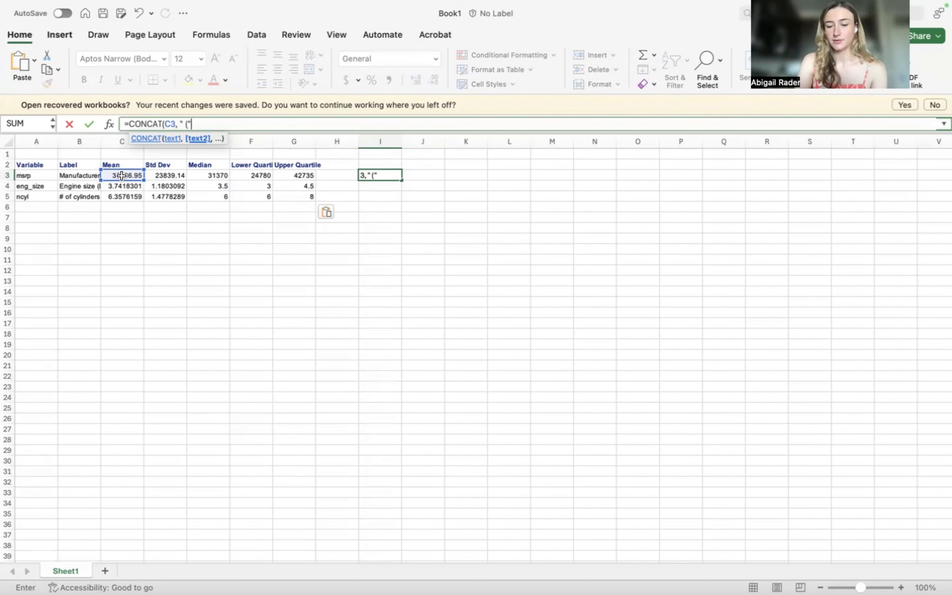
type(",")
left_click(156, 178)
type(", D3,")
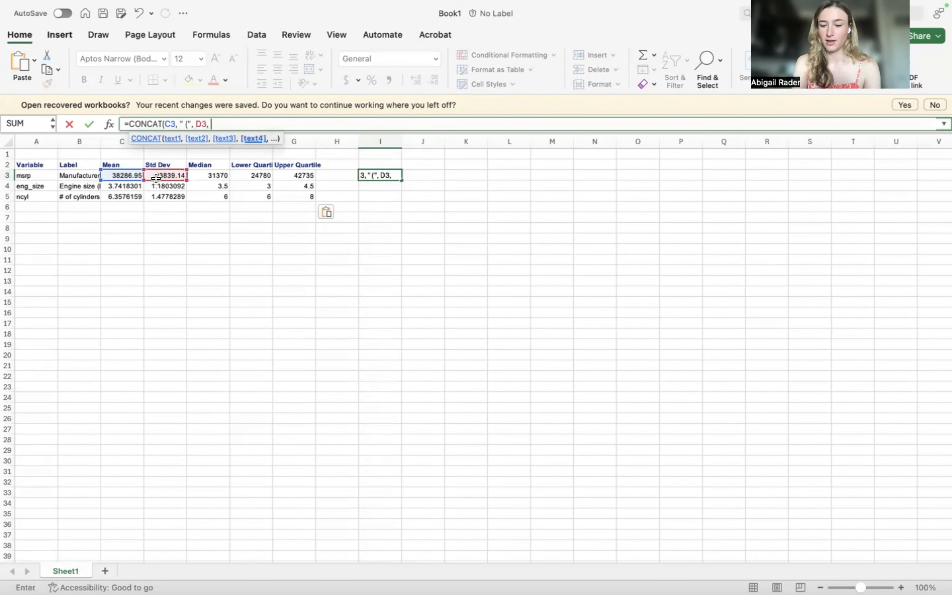
type("\")\"")
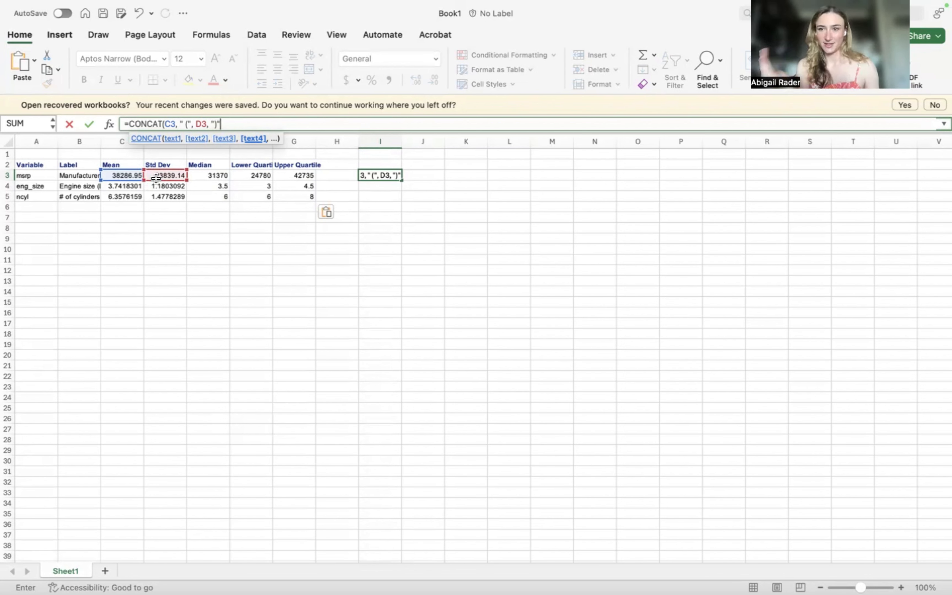
type(")")
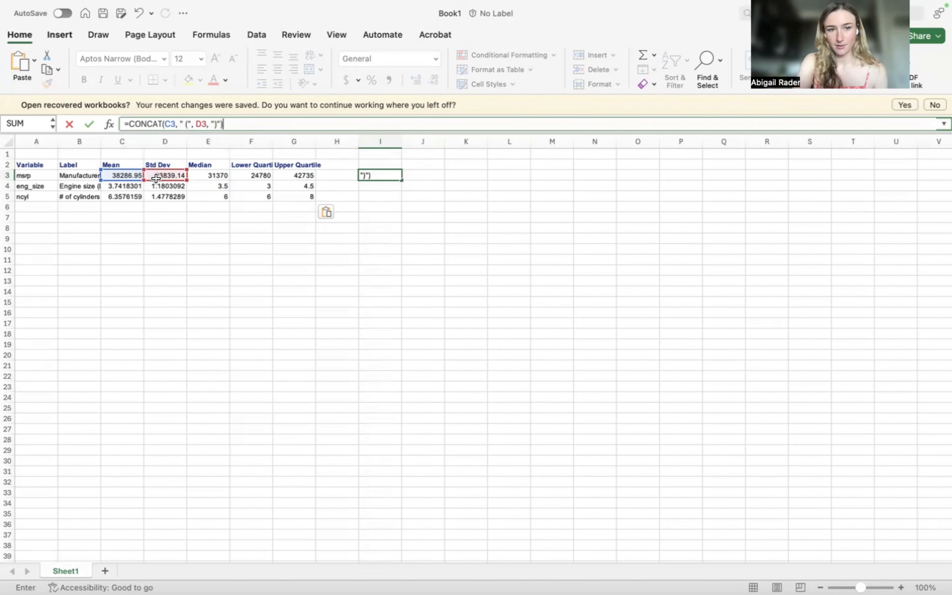
key("Return")
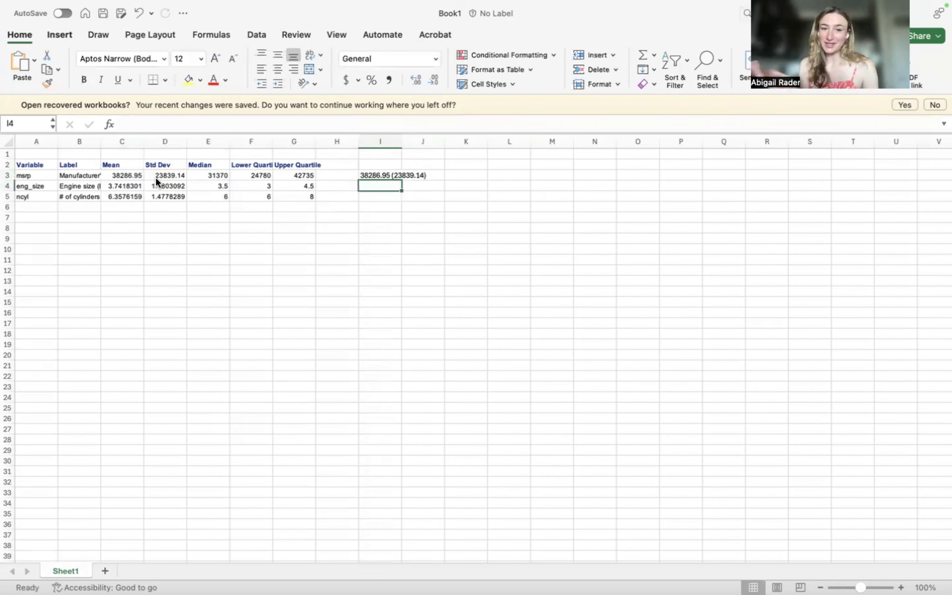
Fill the CONCAT formula from I3 down to I5 for the eng_size and ncyl rows
key("Up")
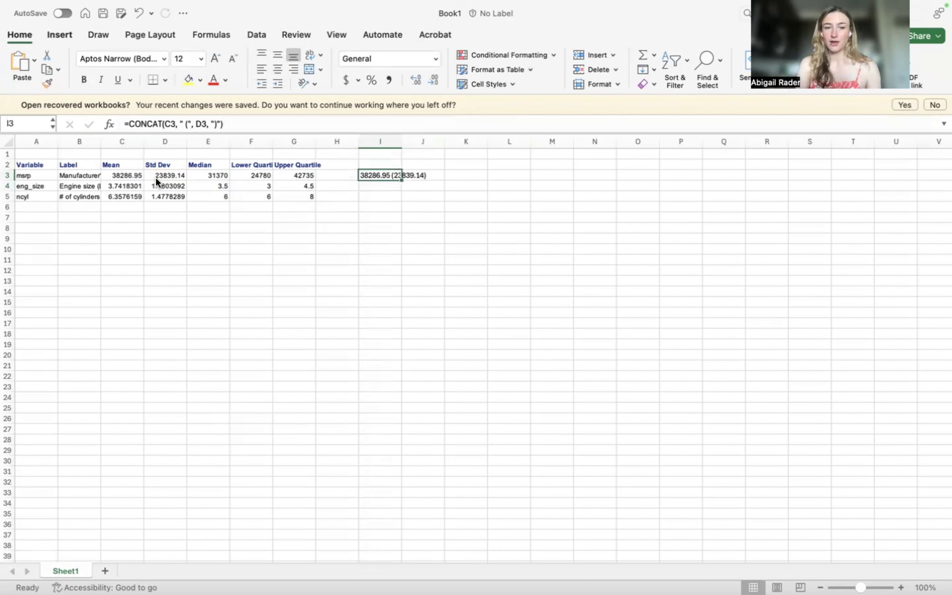
left_click_drag(402, 179, 397, 200)
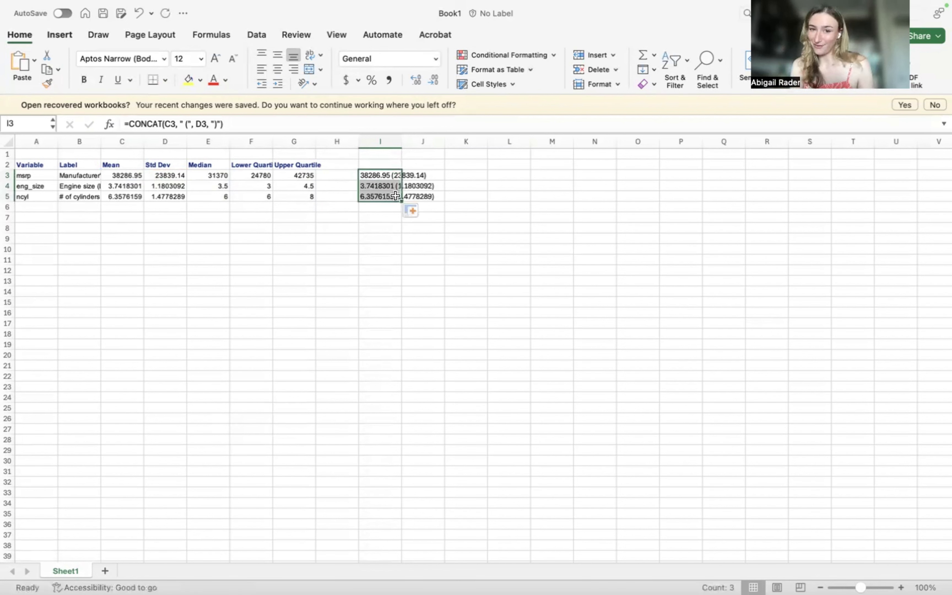
In the eng_size formula in cell I4, replace the mean reference C4 with TEXT(C4, "0.00")
left_click(387, 187)
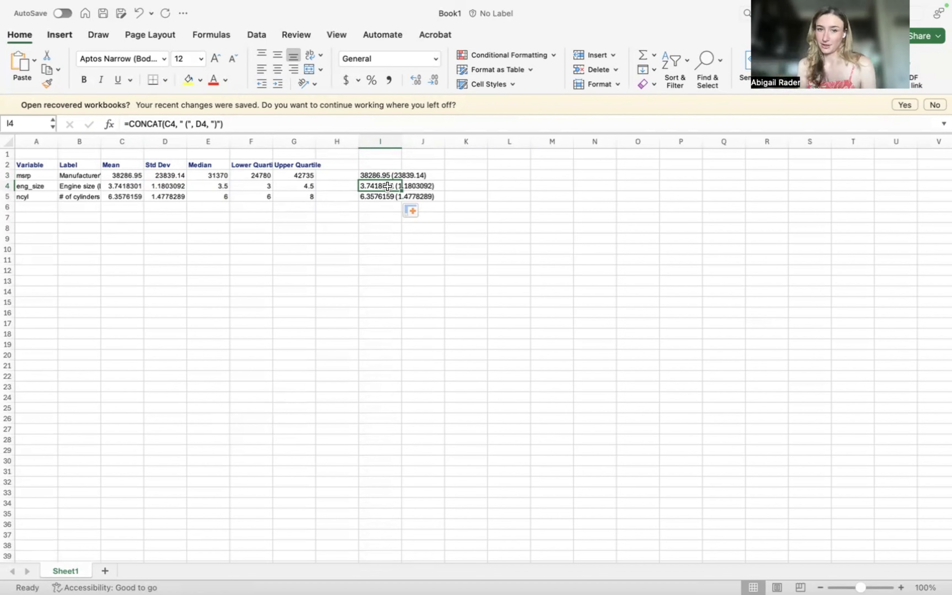
left_click(384, 203)
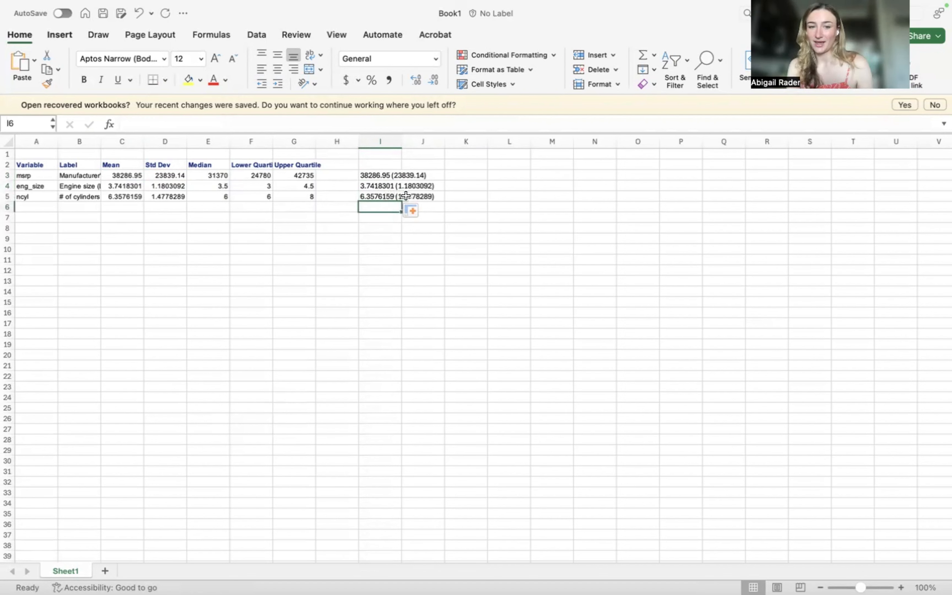
key("Up")
key("Up")
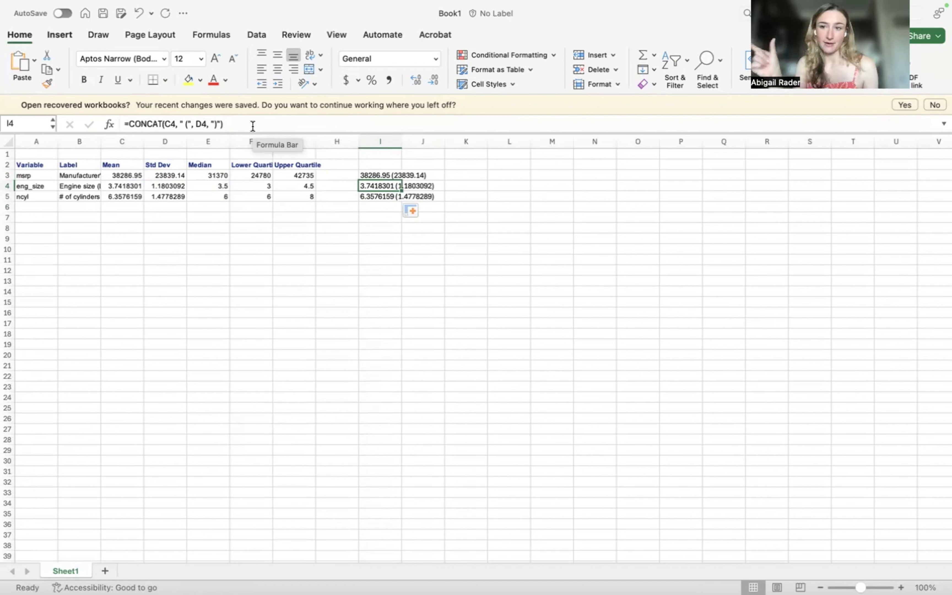
left_click(166, 124)
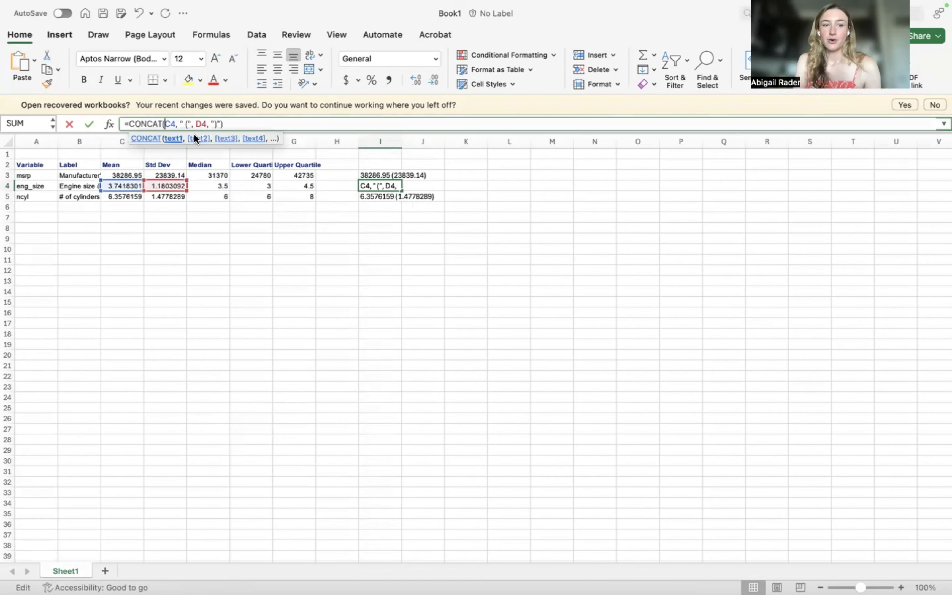
type("TEXT(")
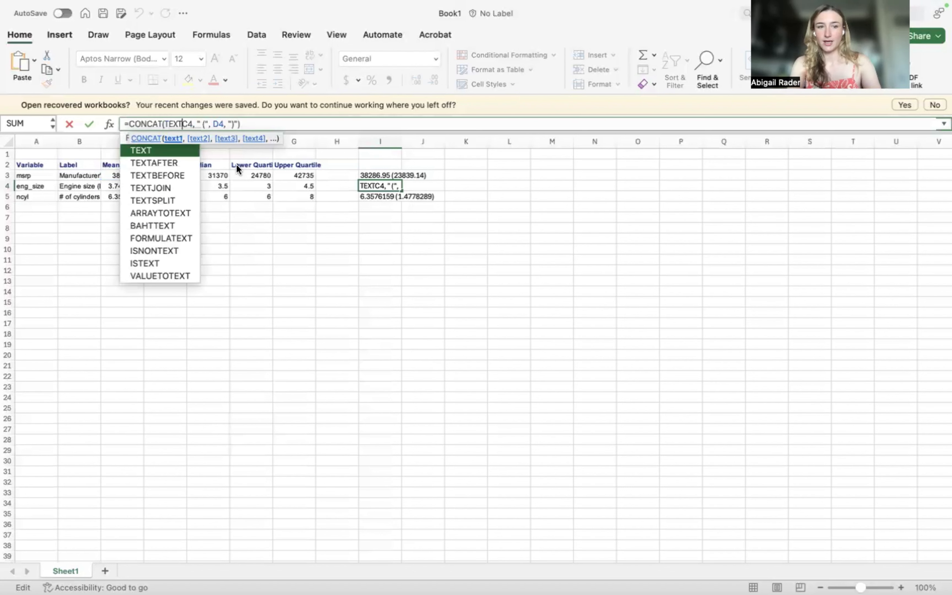
key("Right")
key("Right")
type(")")
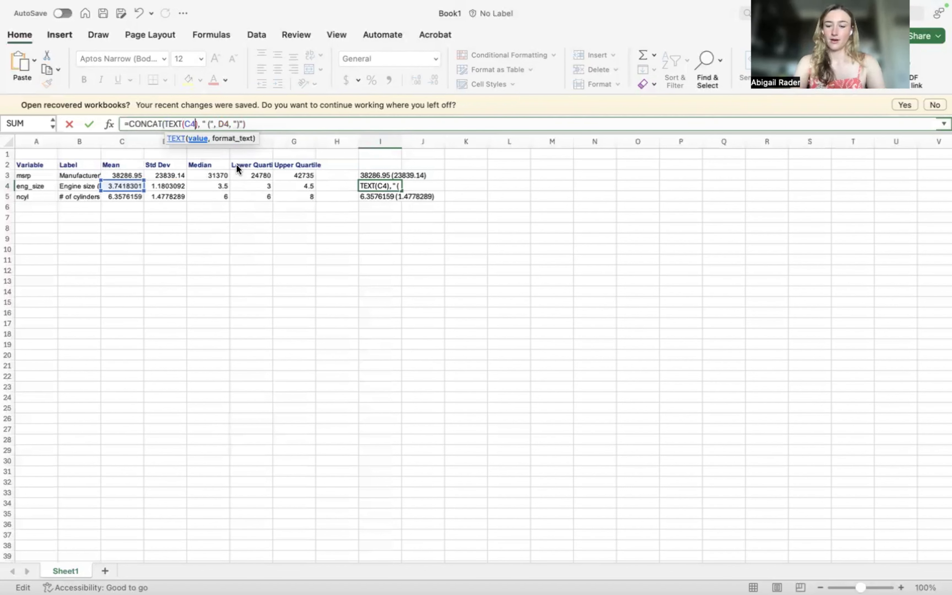
type(", \"")
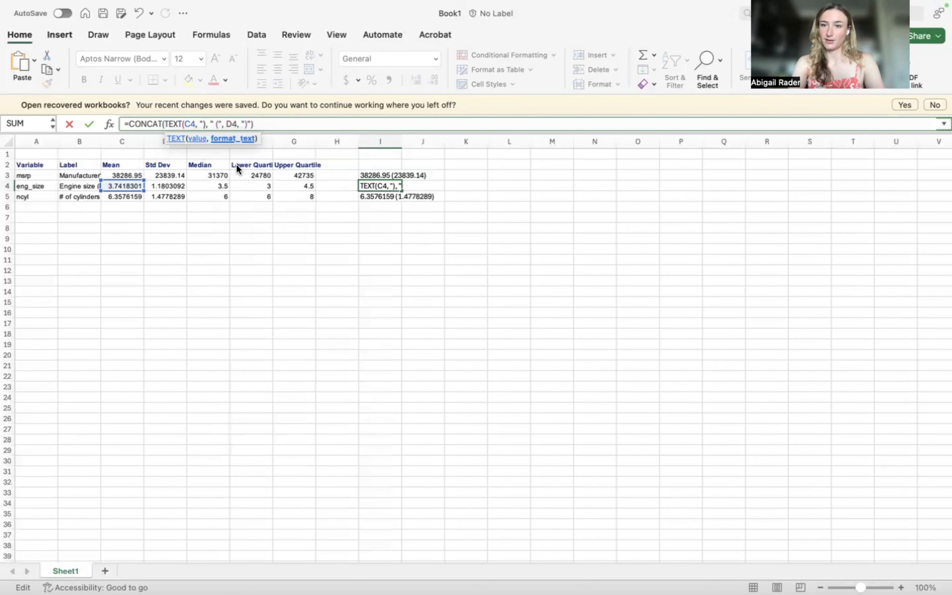
type("0.00\"")
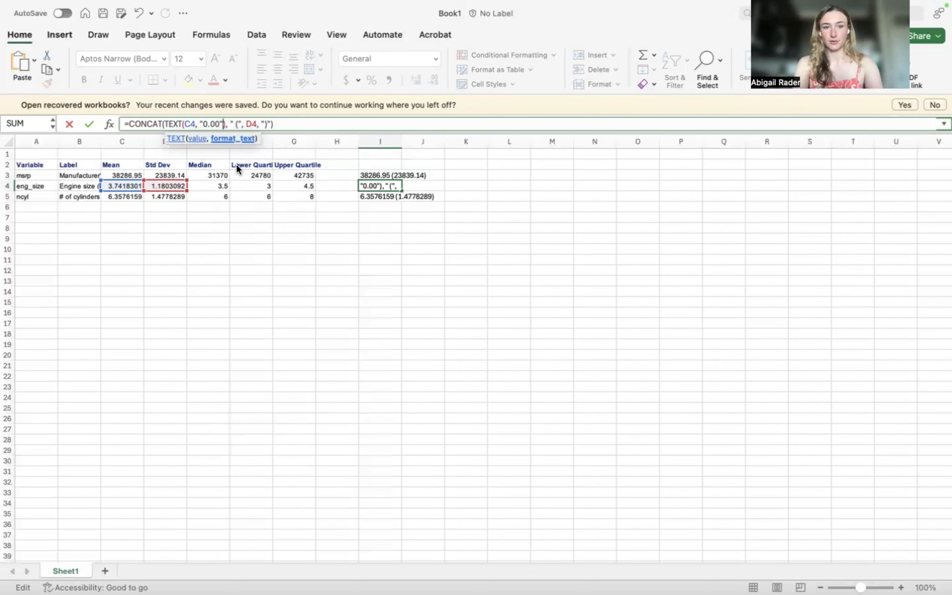
Replace the standard deviation reference D4 in the I4 formula with TEXT(D4, "0.00") and commit the formula
left_click(245, 124)
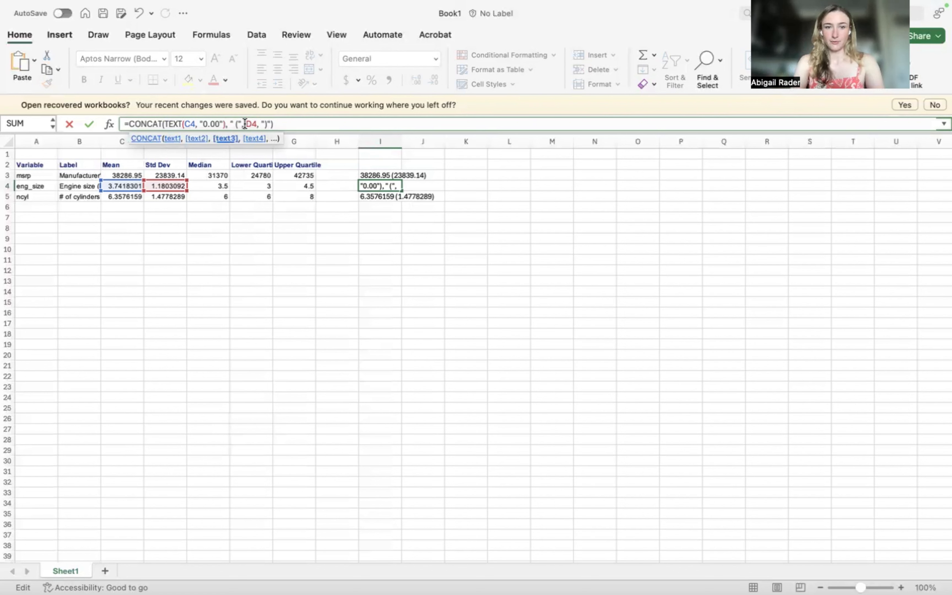
type("TEXT(")
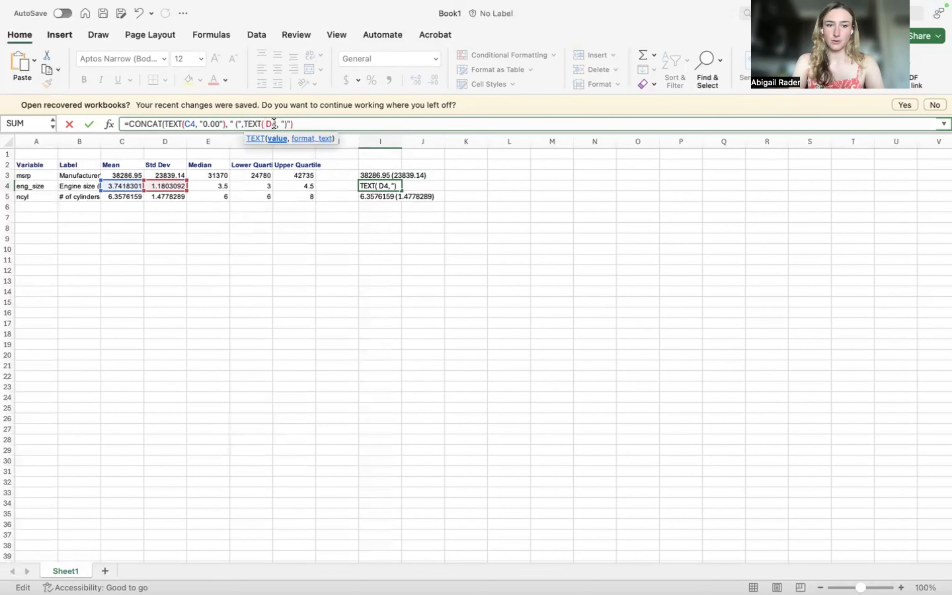
type(", \"0.00")
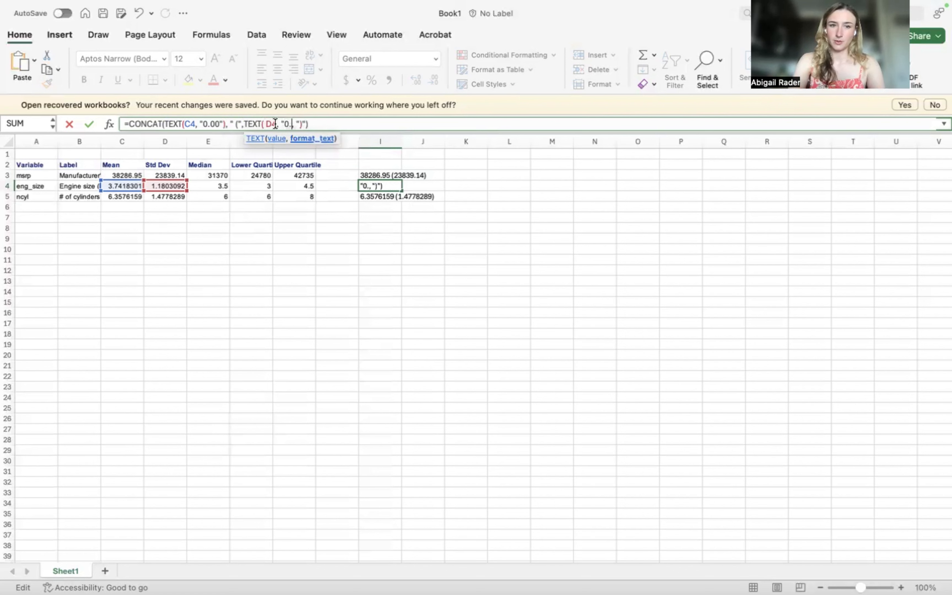
type("\")")
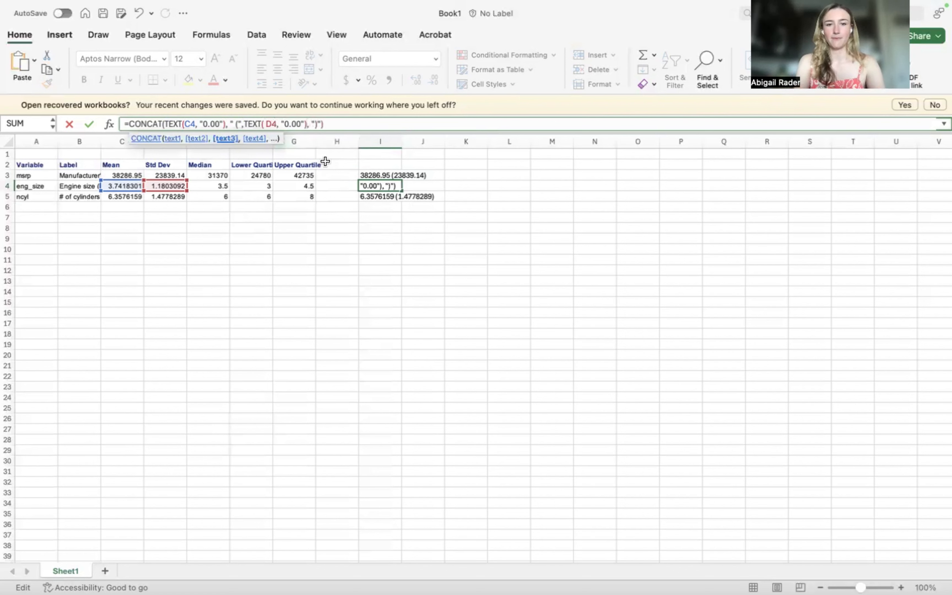
key("Return")
Fill the two-decimal CONCAT formula from I4 into I5 and I3 for the ncyl and msrp rows
left_click(372, 186)
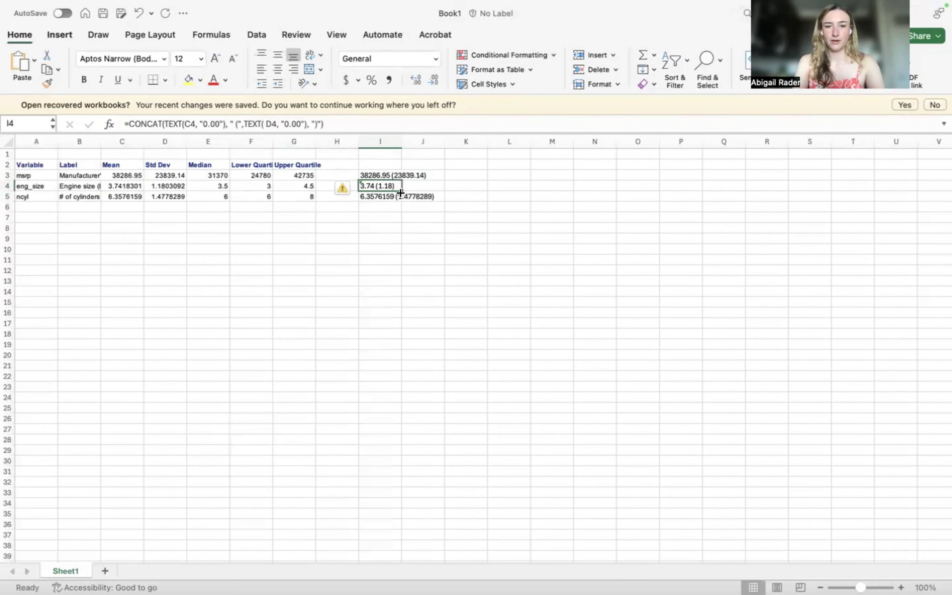
mouse_move(401, 191)
left_mouse_down()
mouse_move(399, 174)
mouse_move(397, 199)
left_mouse_up()
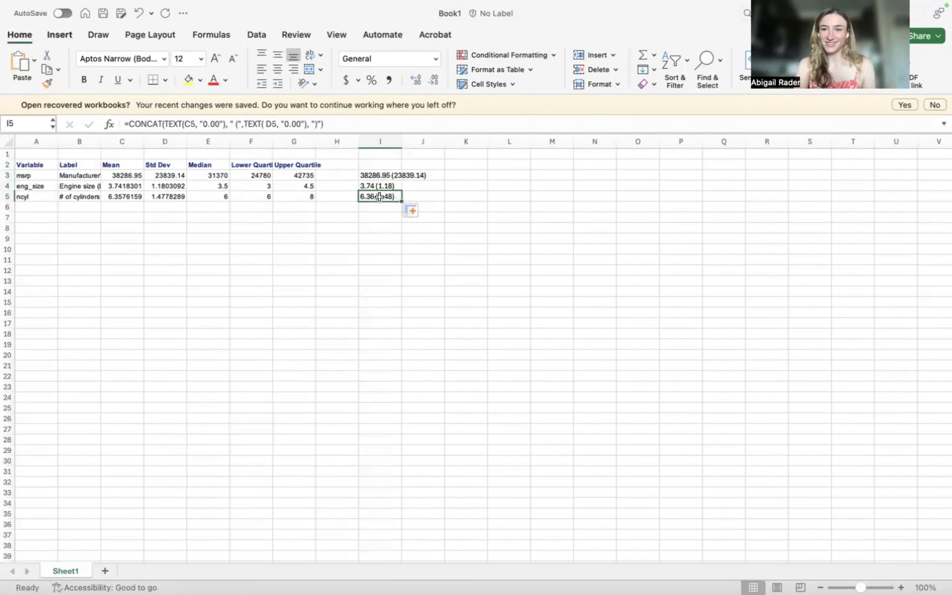
left_click(381, 185)
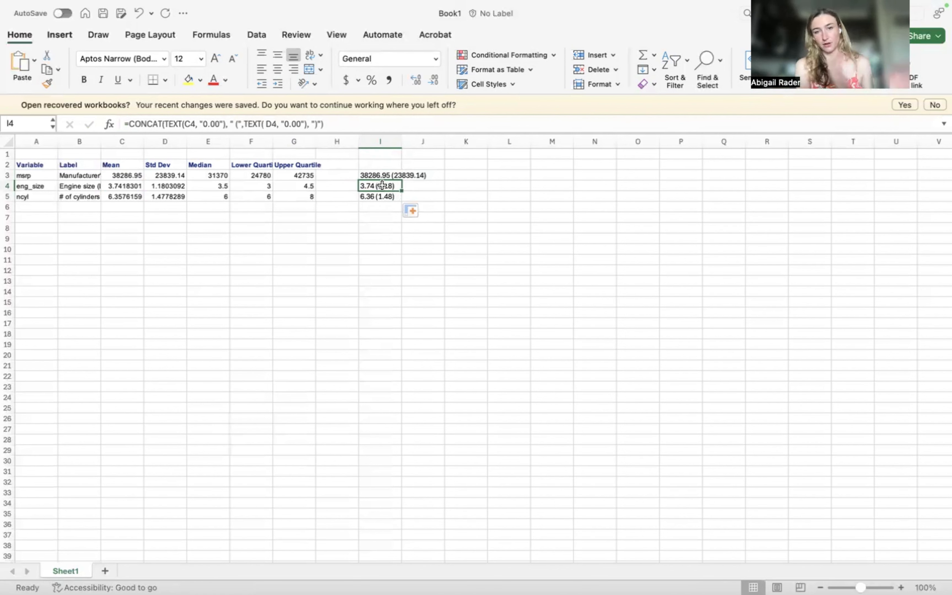
left_click(380, 173)
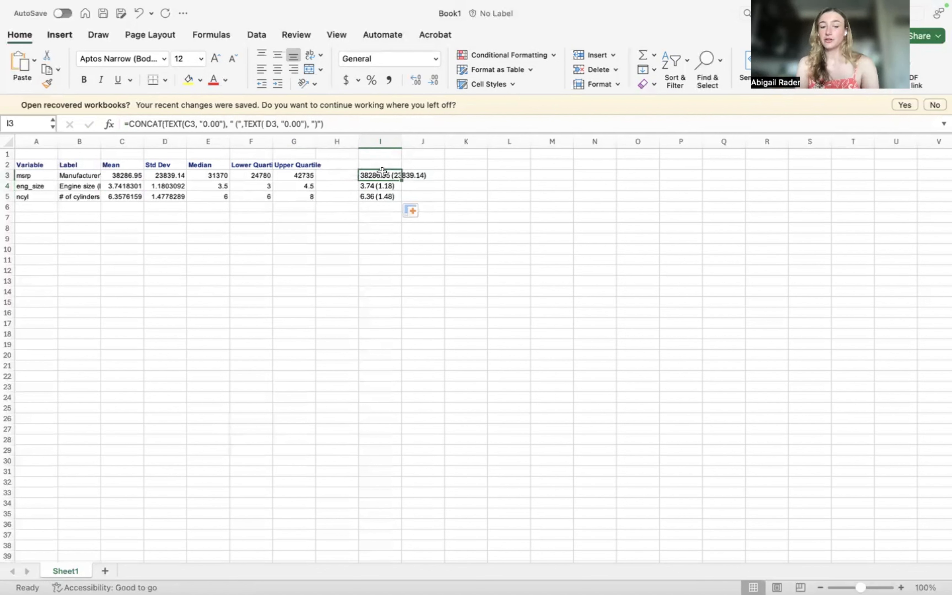
key("super+c")
left_click(452, 178)
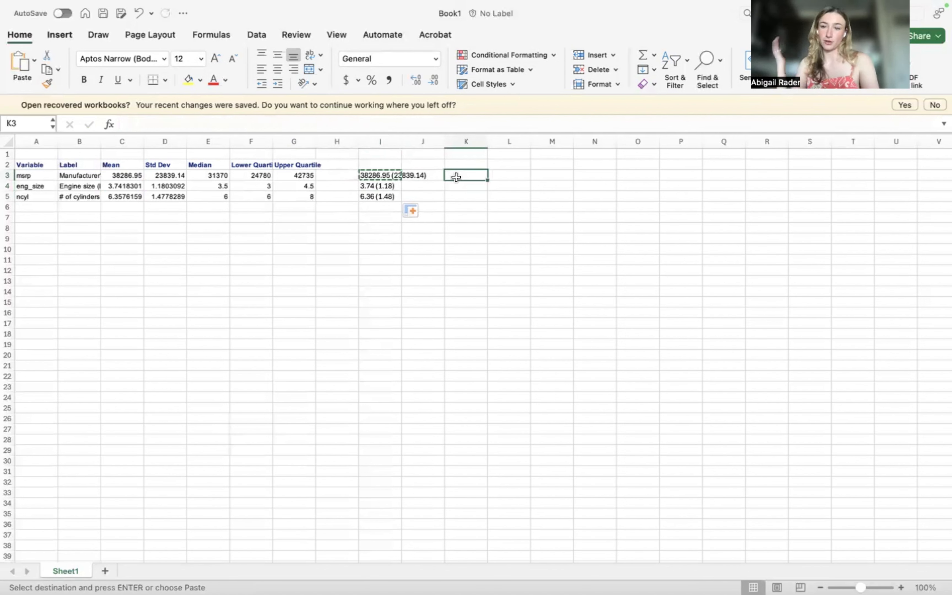
key("super+v")
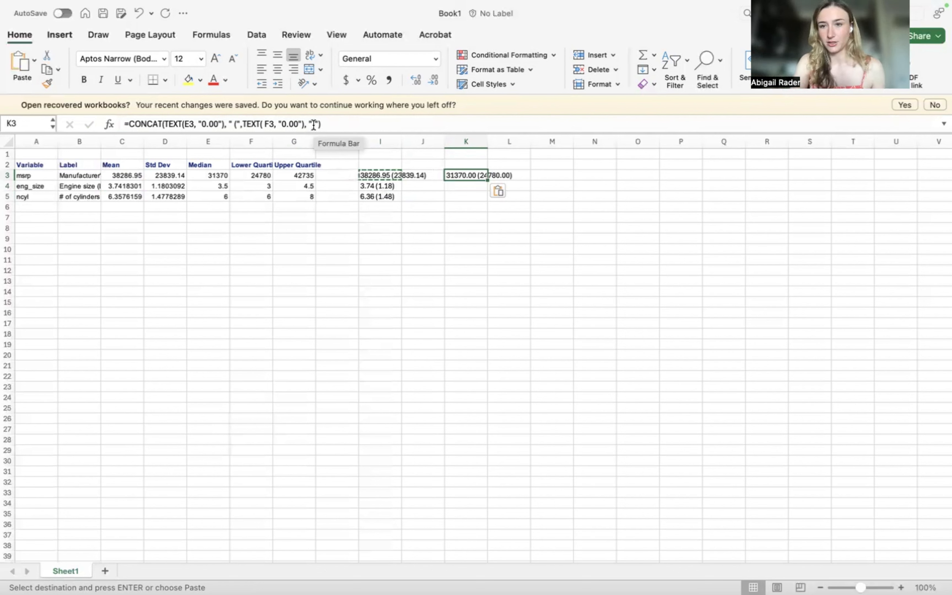
key("Delete")
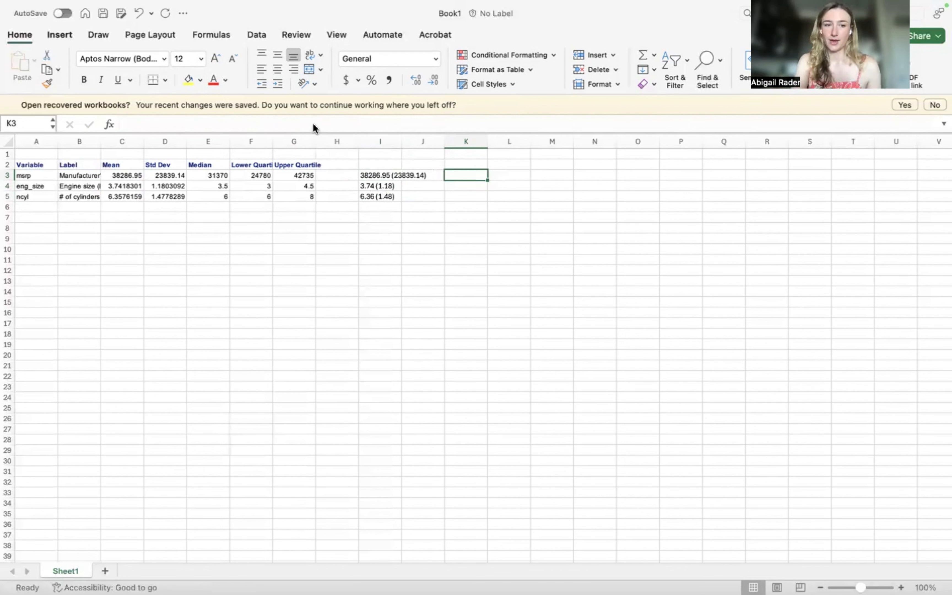
Combine the msrp median and quartiles in cell K3 with the formula =CONCAT(E3, " (", F3, ", ", G3, ")")
type("=CONCAT(")
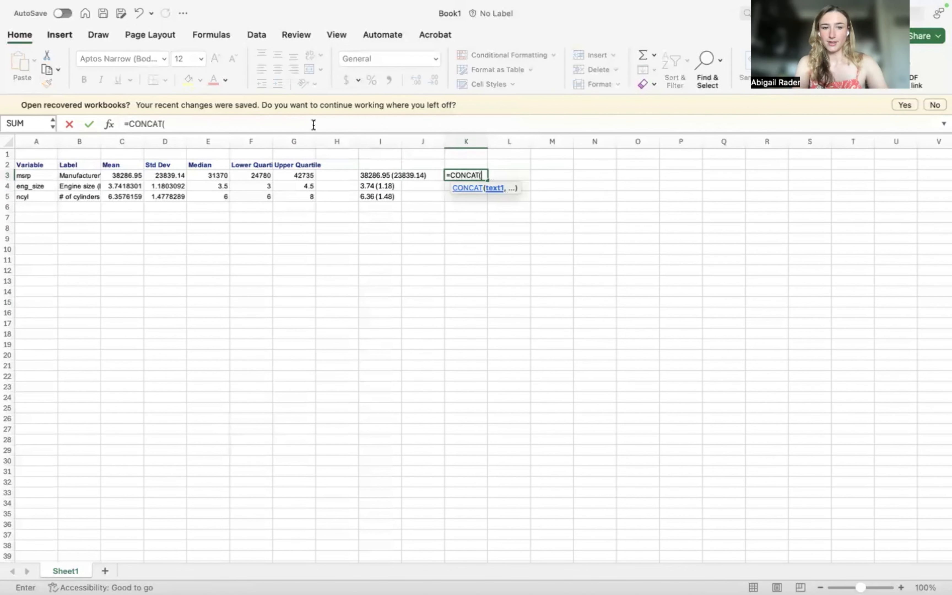
left_click(215, 175)
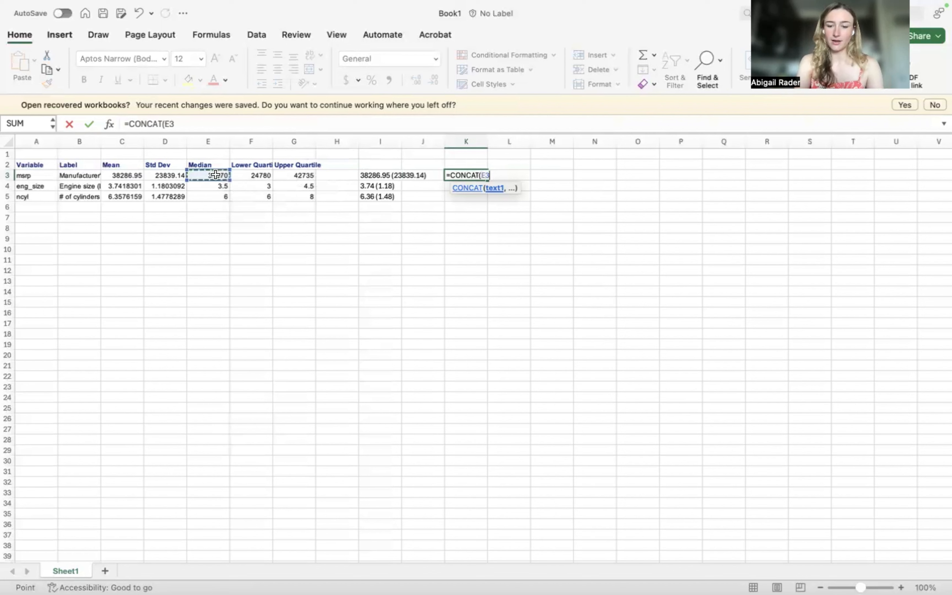
type(", \"")
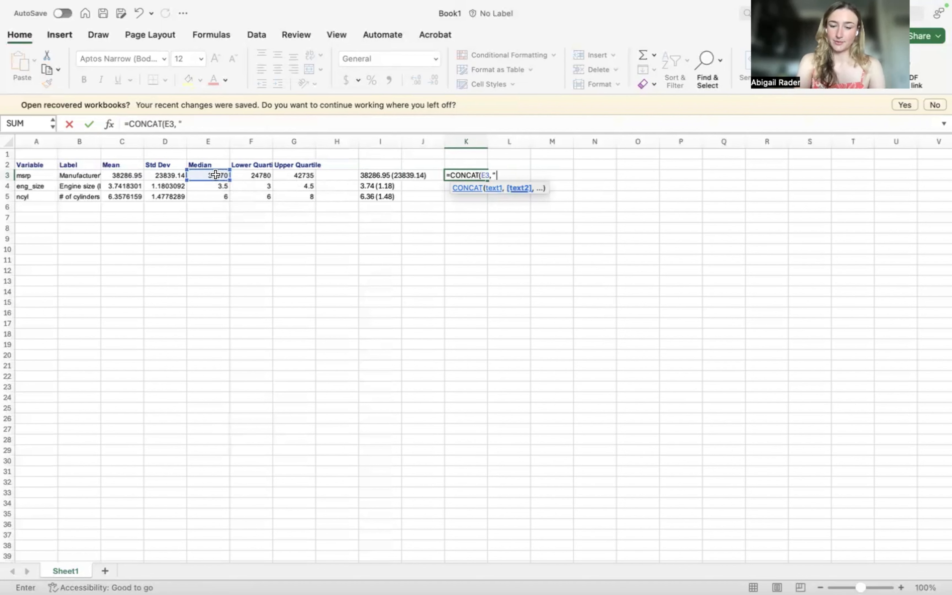
type(" (\",")
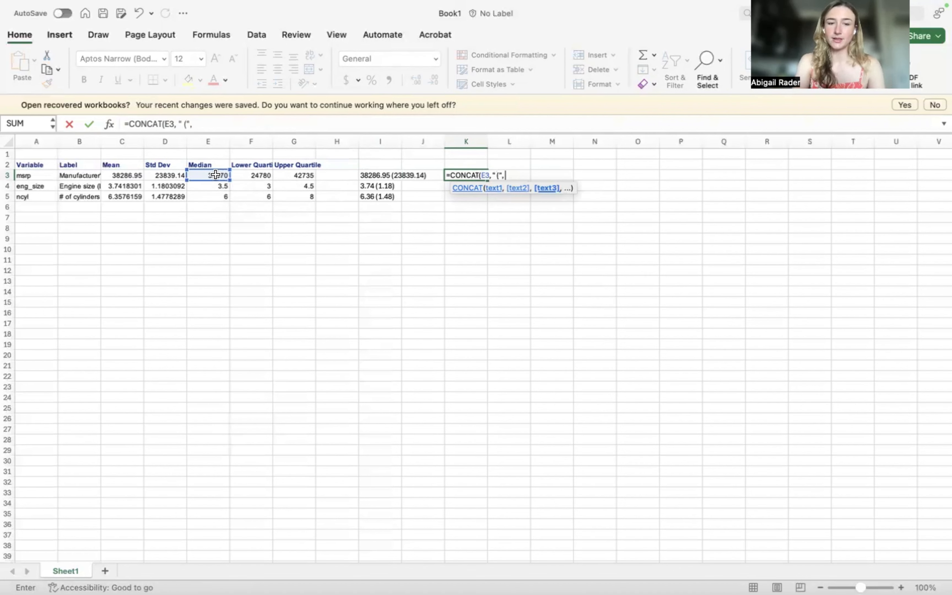
left_click(258, 175)
type(",")
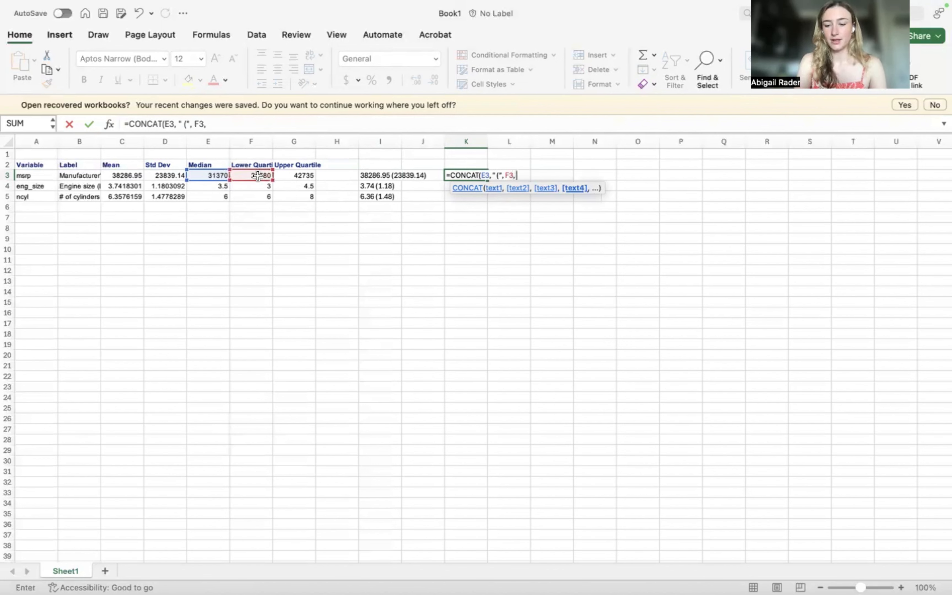
type(" \", \",")
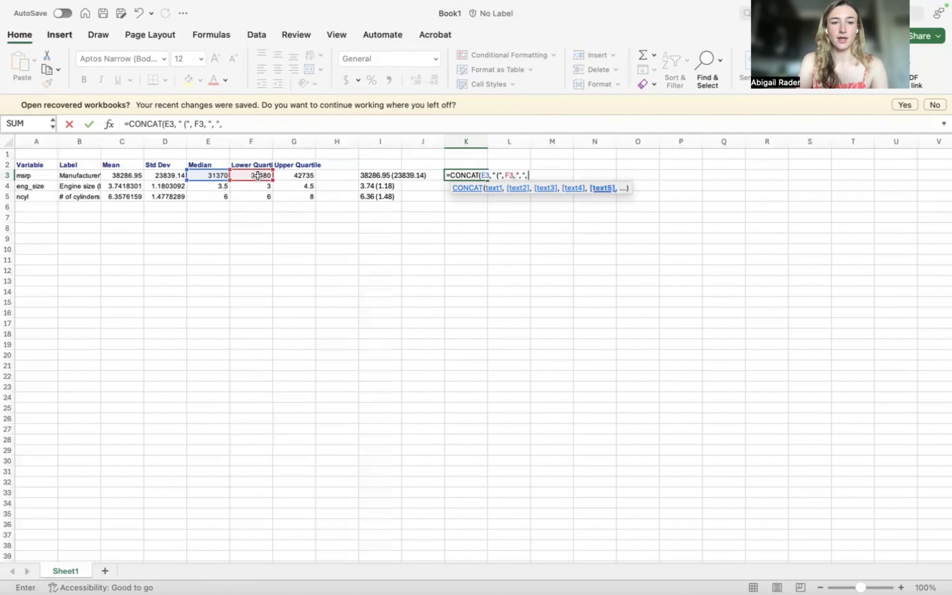
left_click(311, 176)
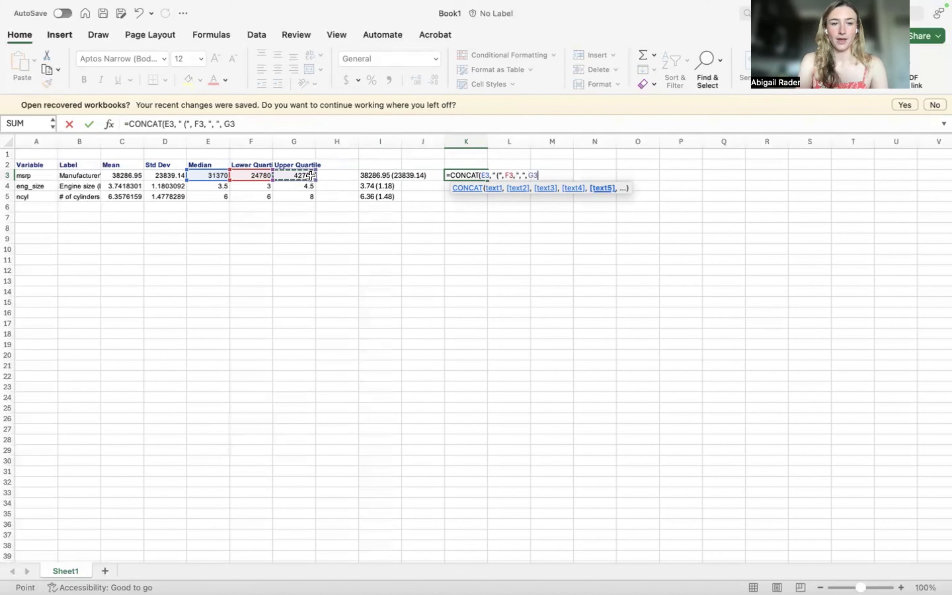
type(", \")")
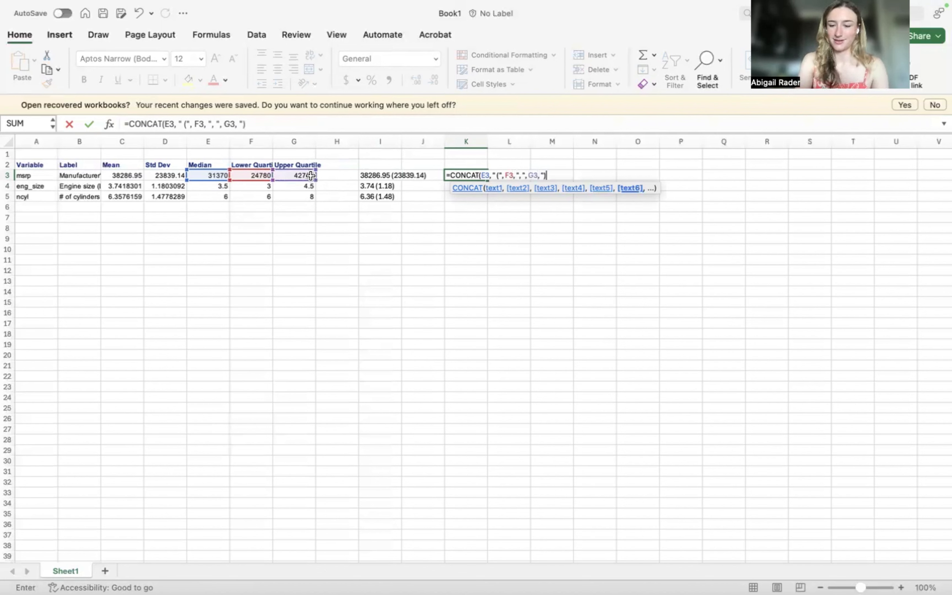
type("\")")
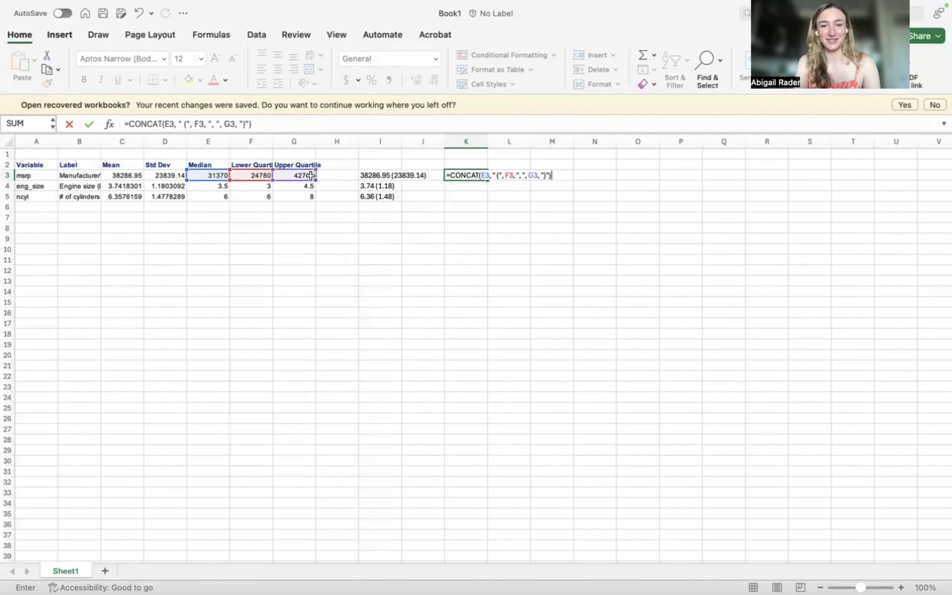
key("Return")
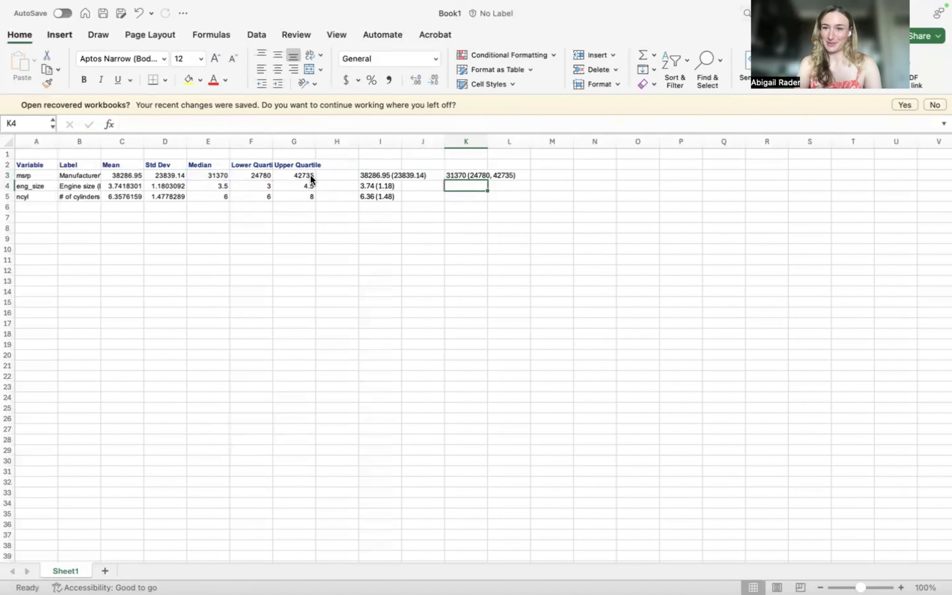
Fill the median and quartile formula from K3 down to K5 for the eng_size and ncyl rows
key("Up")
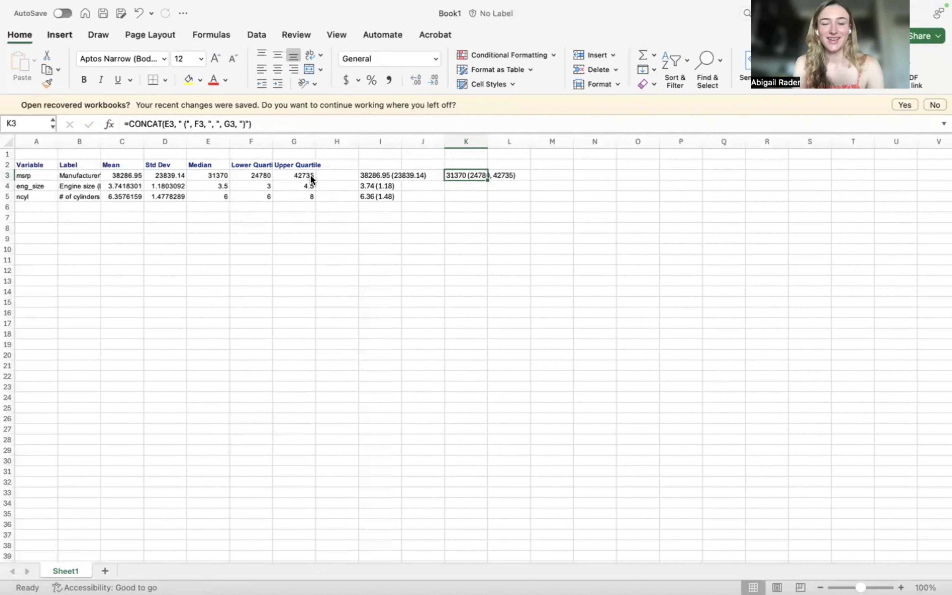
left_click_drag(487, 180, 480, 201)
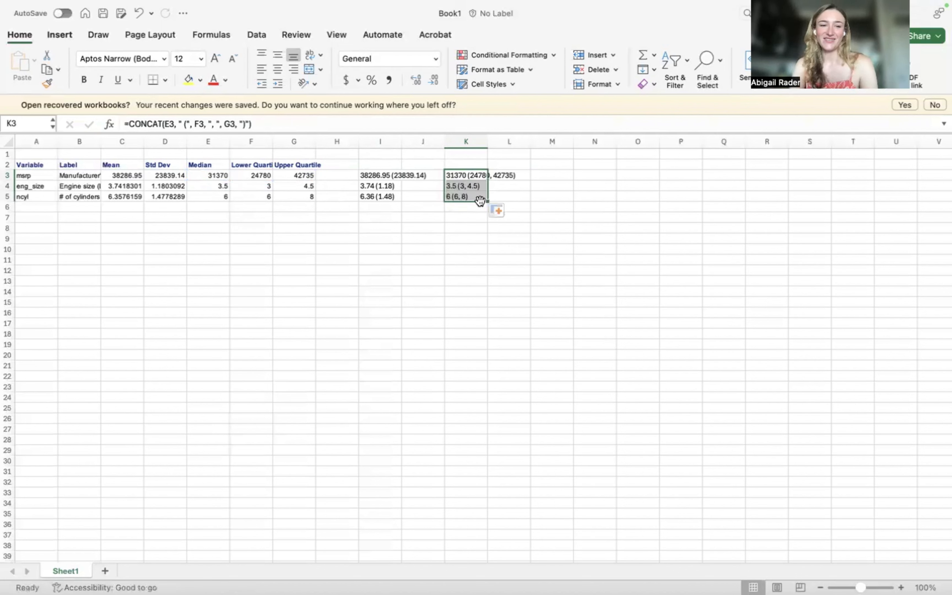
left_click(477, 196)
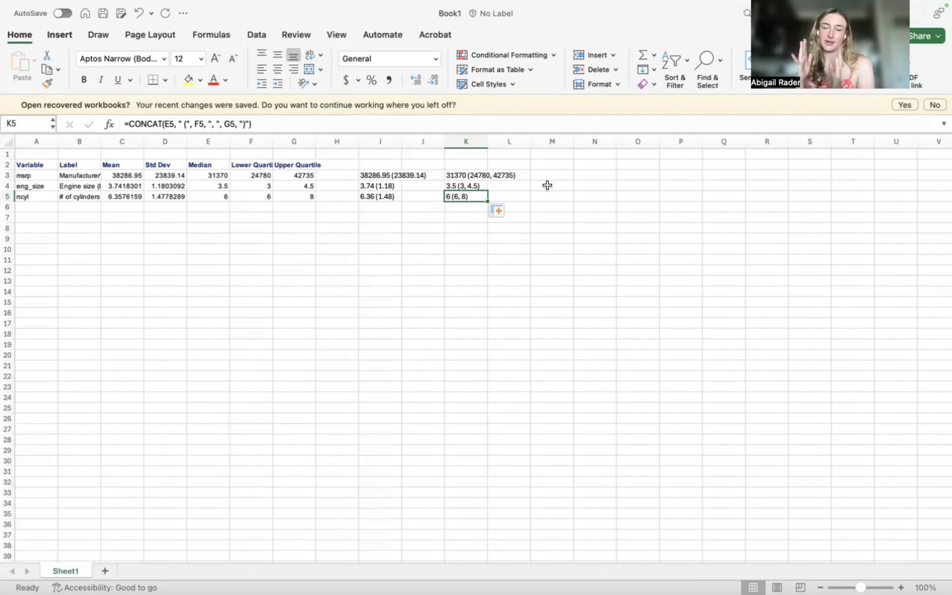
Switch to the Table_Practice.docx document in Word, at Table 1 with the car descriptive statistics
left_click(454, 188)
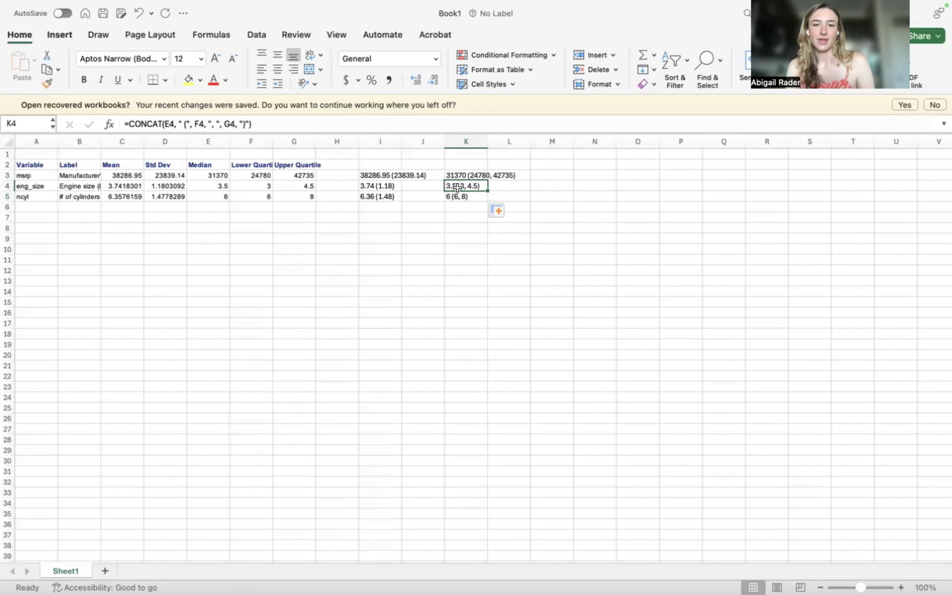
left_click(542, 182)
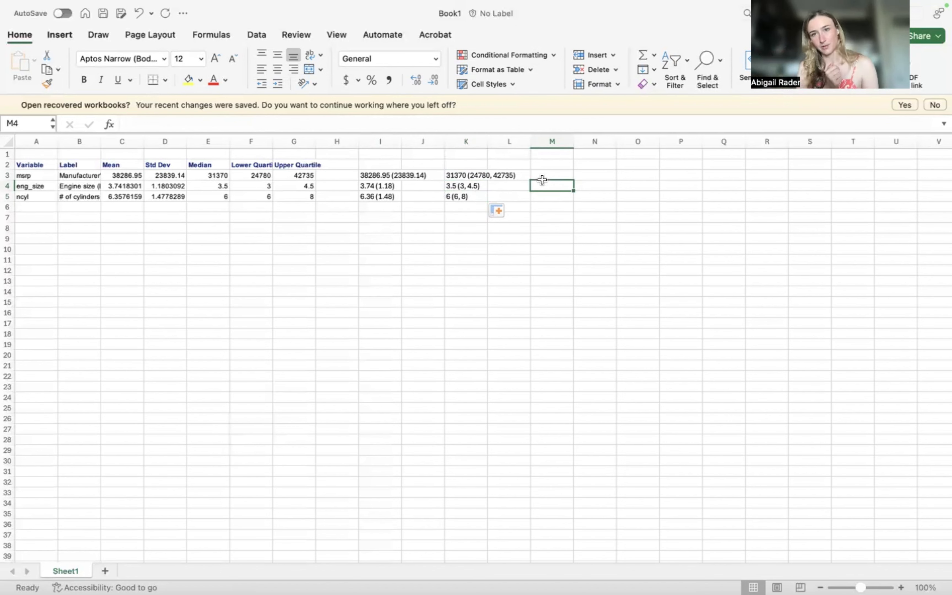
key("ctrl+Left")
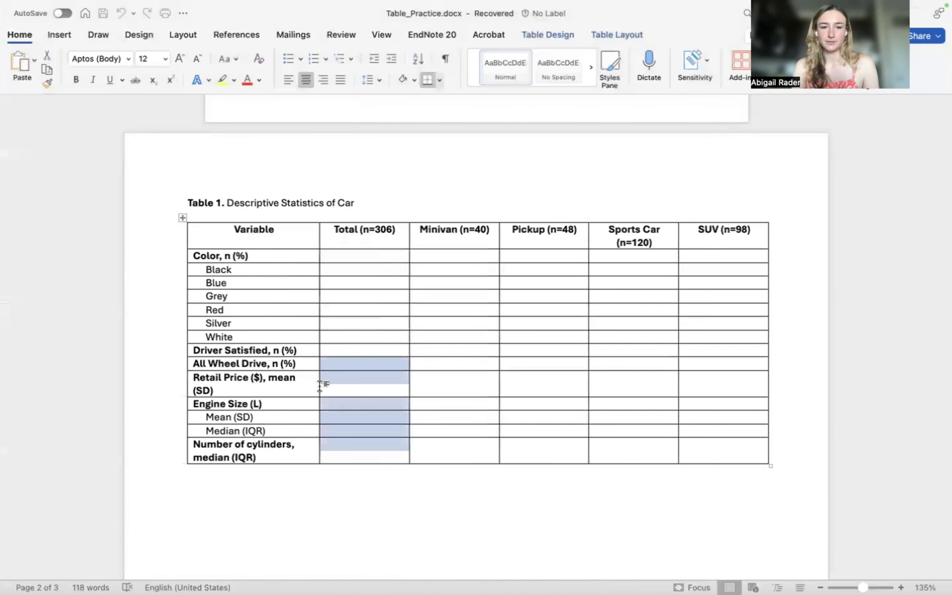
Review the retail price, engine size and number of cylinders rows of Table 1, and switch back to the Book1 workbook in Excel
left_click_drag(326, 351, 327, 400)
left_click(344, 366)
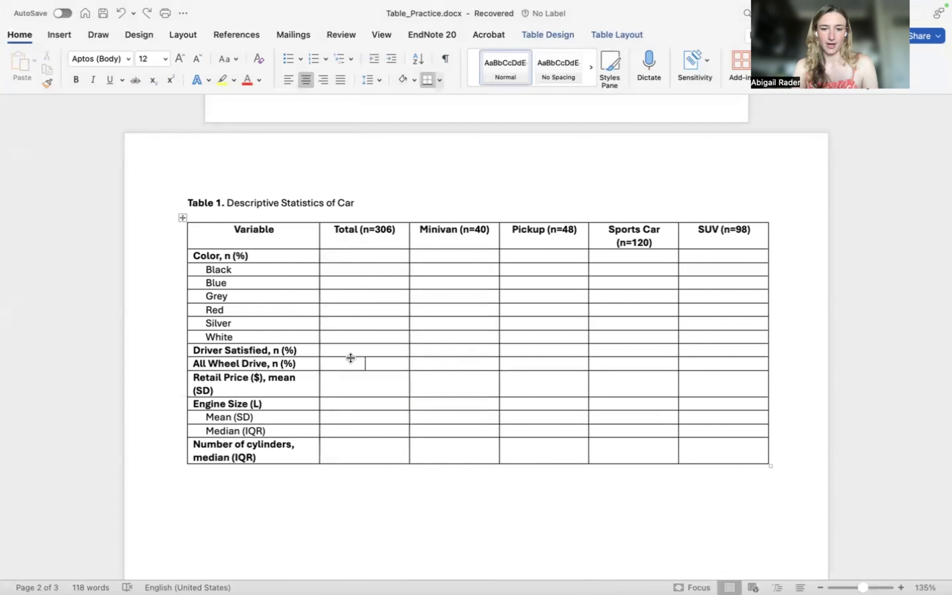
left_click_drag(350, 360, 348, 444)
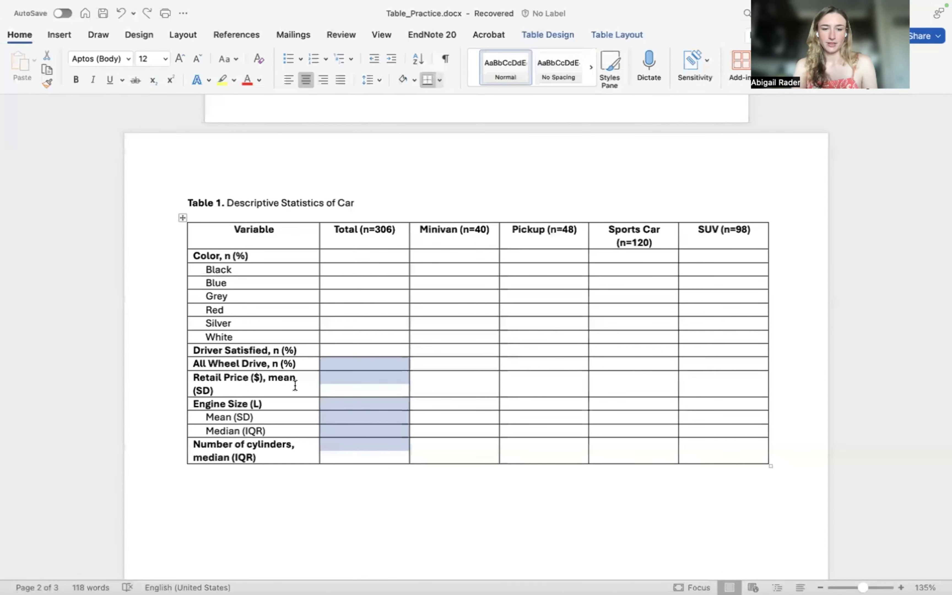
left_click(341, 382)
left_click_drag(340, 382, 340, 452)
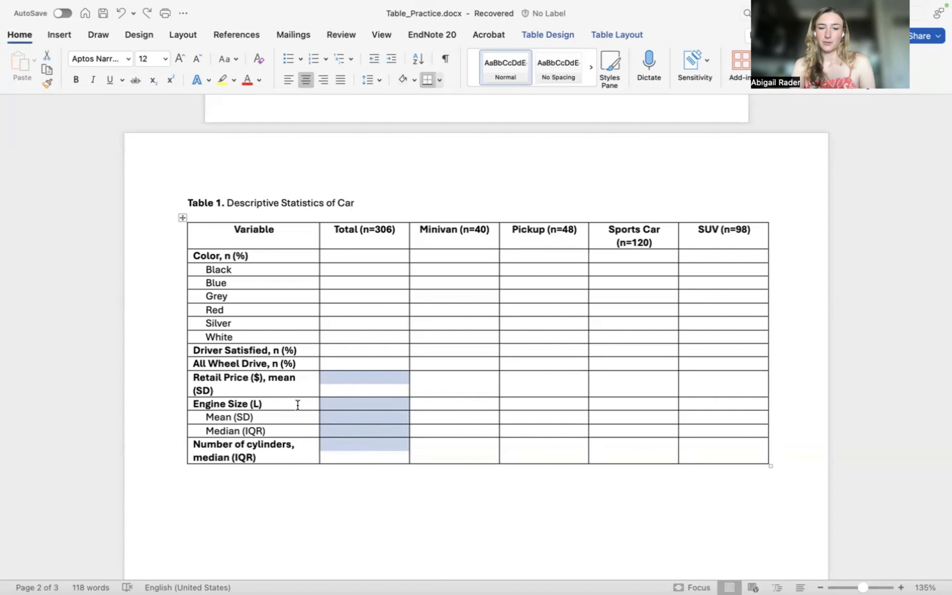
left_click_drag(298, 403, 703, 401)
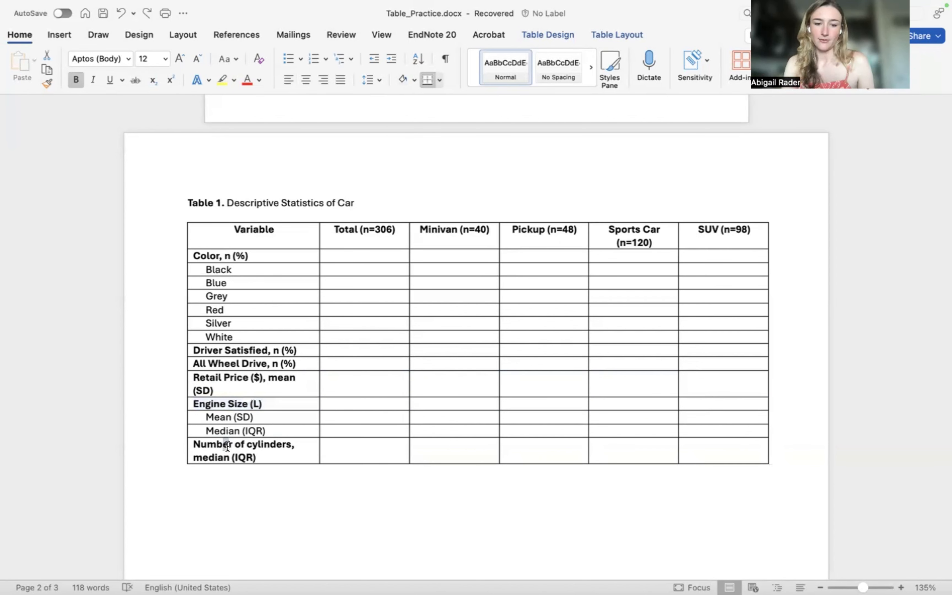
left_click_drag(221, 446, 711, 450)
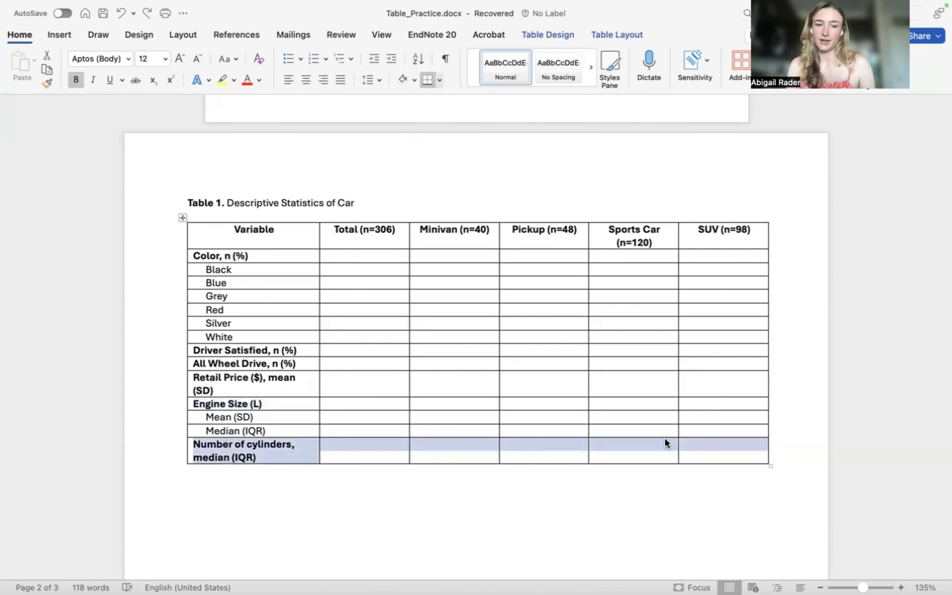
left_click(664, 438)
key("ctrl+Right")
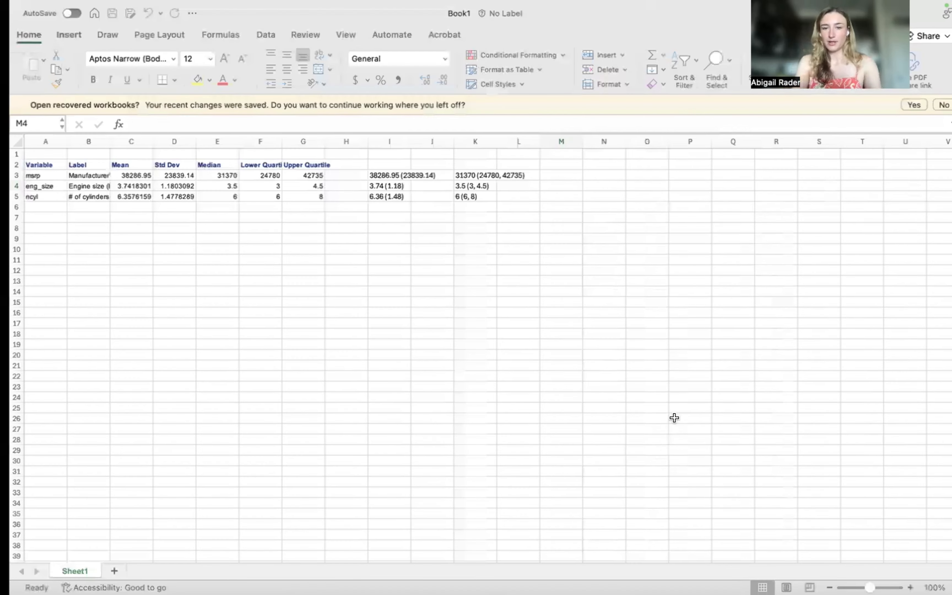
Link cell M3 to the msrp mean (SD) text in I3
type("=")
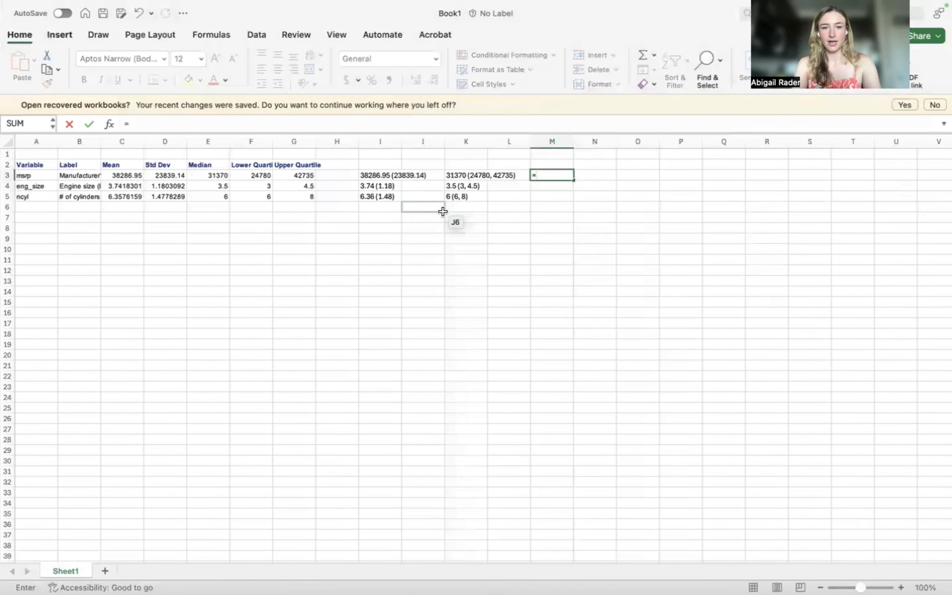
left_click(387, 177)
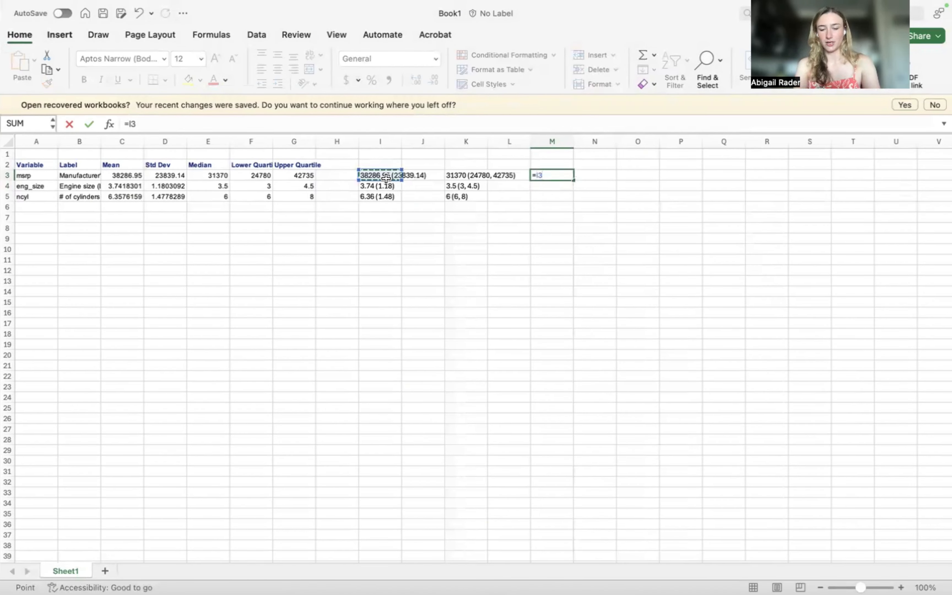
key("Return")
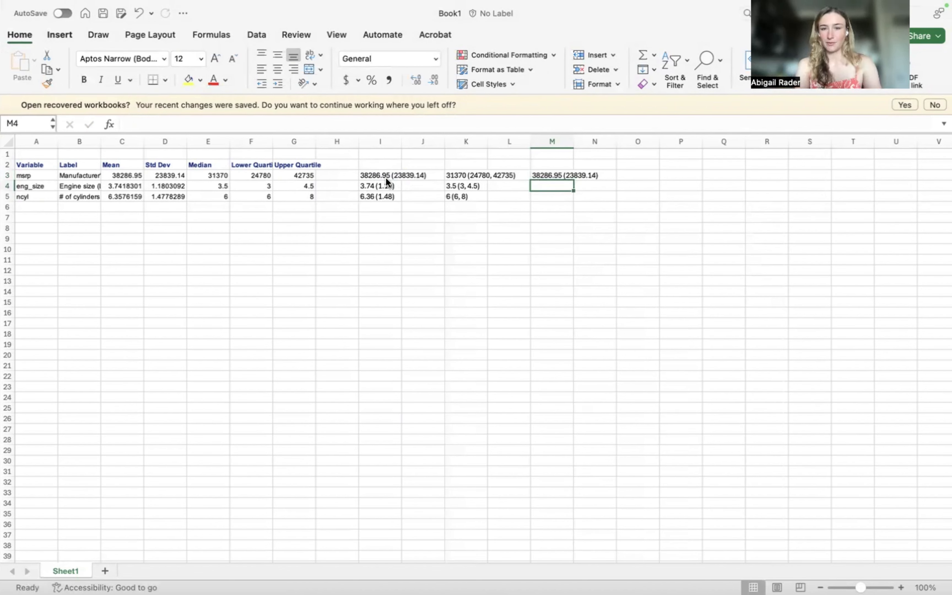
Leave M4 blank and link M5 to the eng_size mean (SD) in I4 and M6 to its median (IQR) in K4
key("Down")
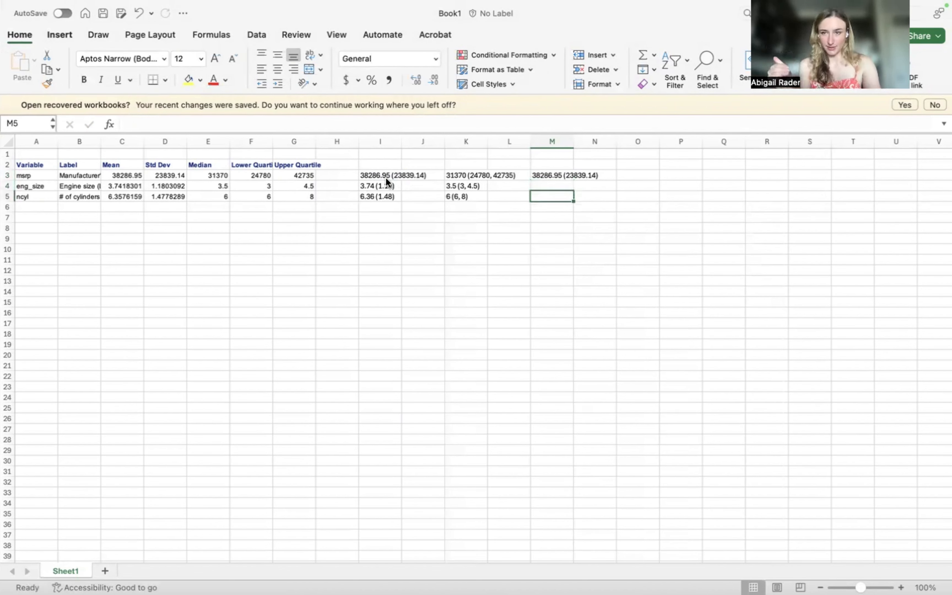
type("=")
left_click(382, 186)
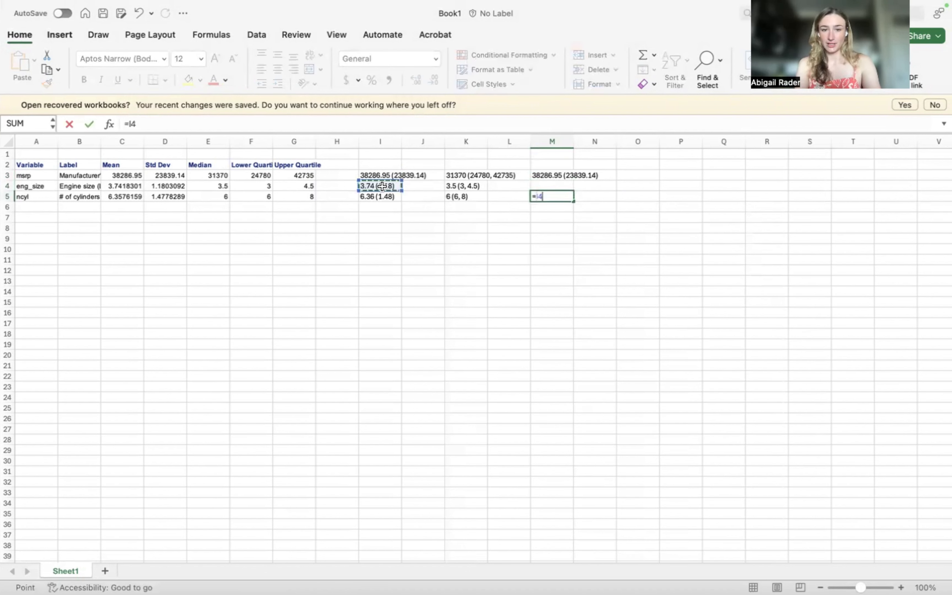
key("Return")
type("=")
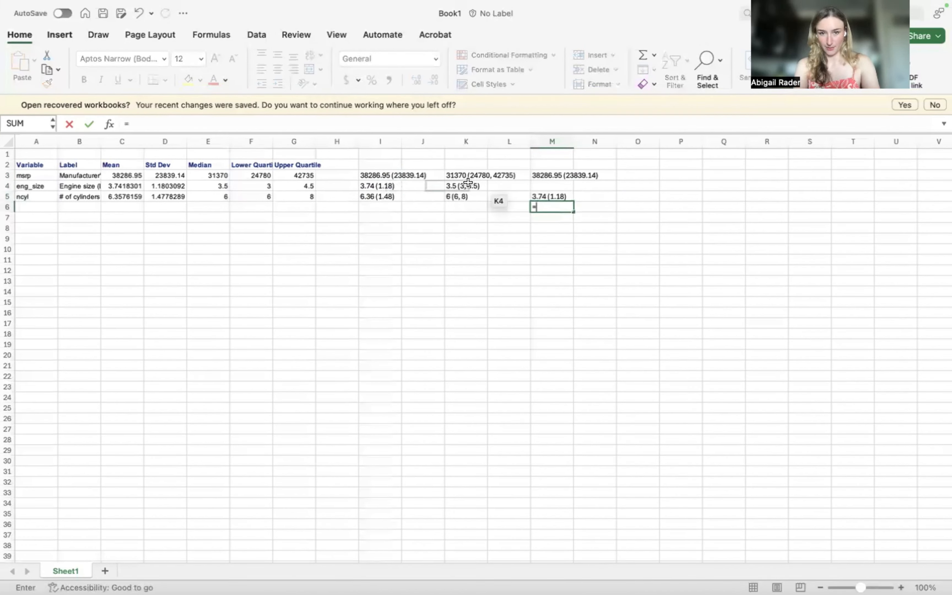
left_click(481, 185)
key("Return")
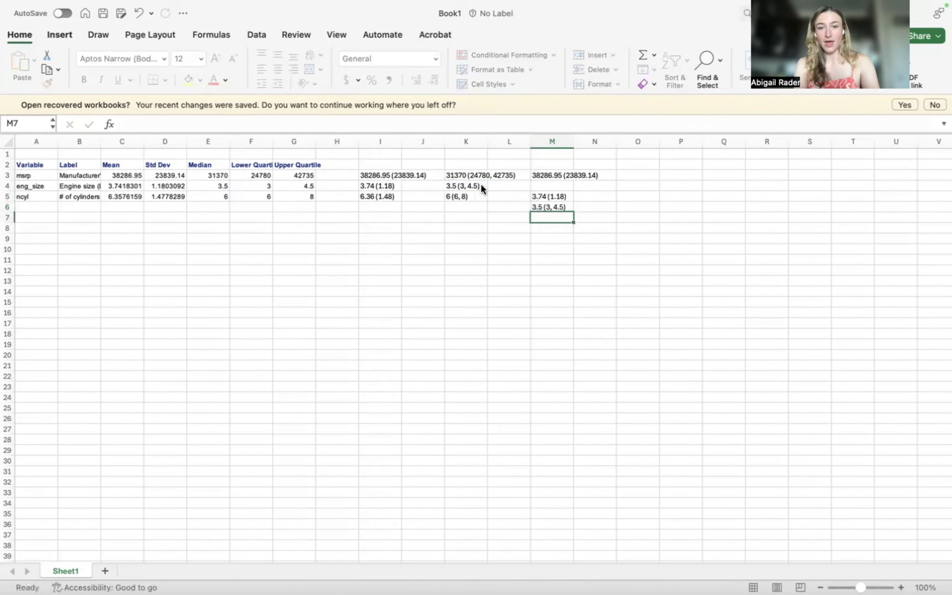
Enter the heading Mean (SD) in I2 above the combined mean values
left_click(382, 163)
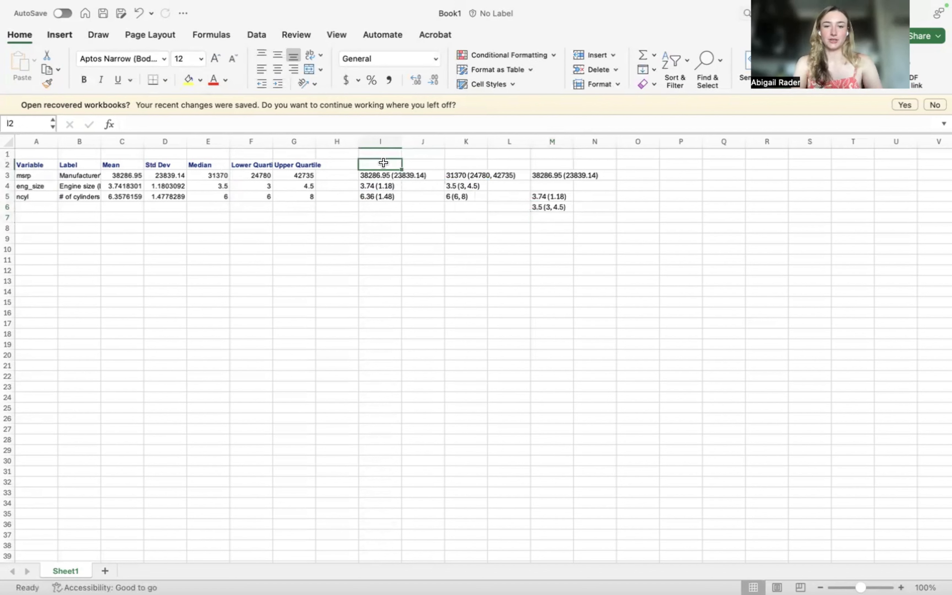
type("Mean (SD)")
key("Return")
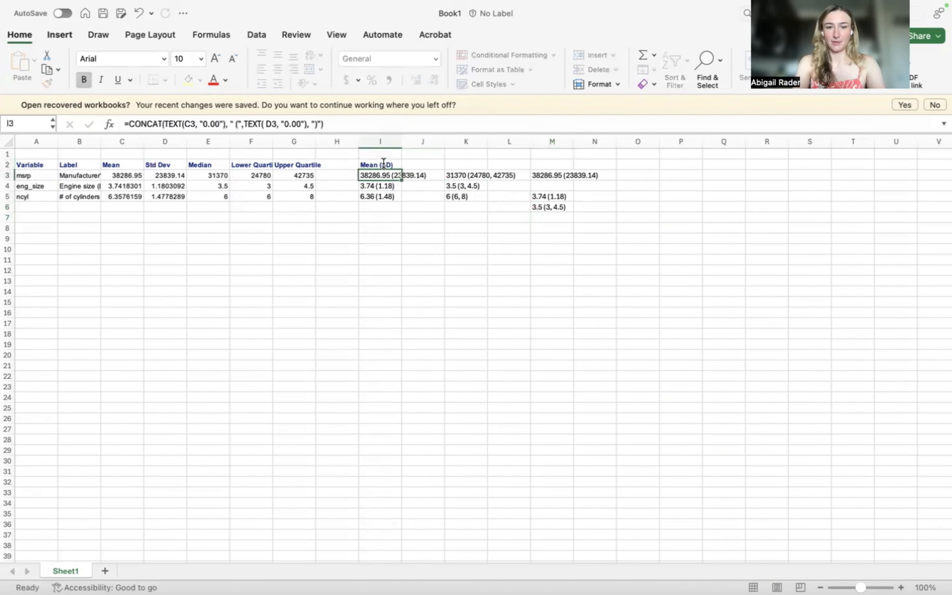
Enter the heading Median (IQR) in K2 above the combined median values
key("Right")
key("Right")
key("Right")
key("Left")
key("Up")
type("eadian")
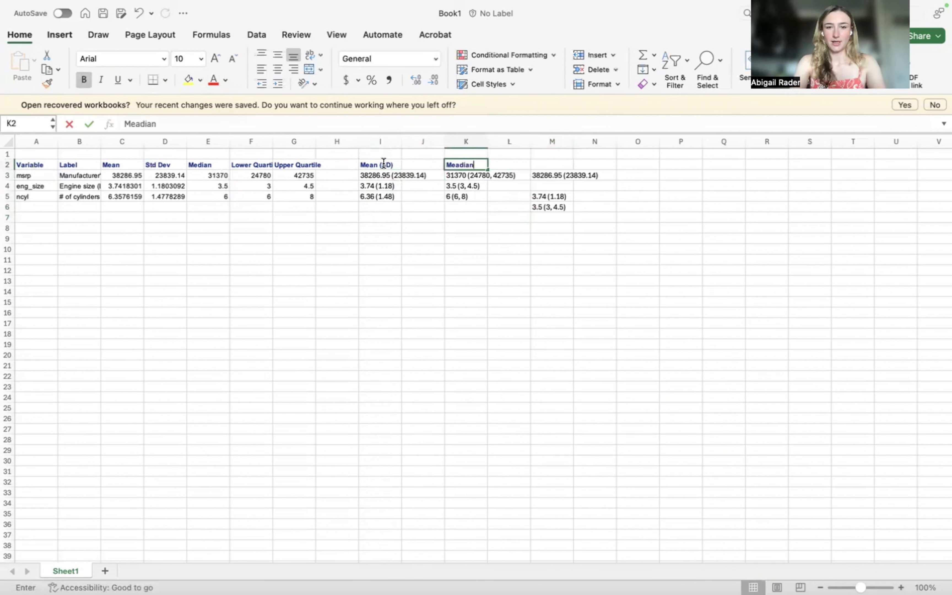
key("BackSpace")
key("BackSpace")
key("BackSpace")
key("BackSpace")
key("BackSpace")
key("BackSpace")
type("dian (IQR)")
key("Return")
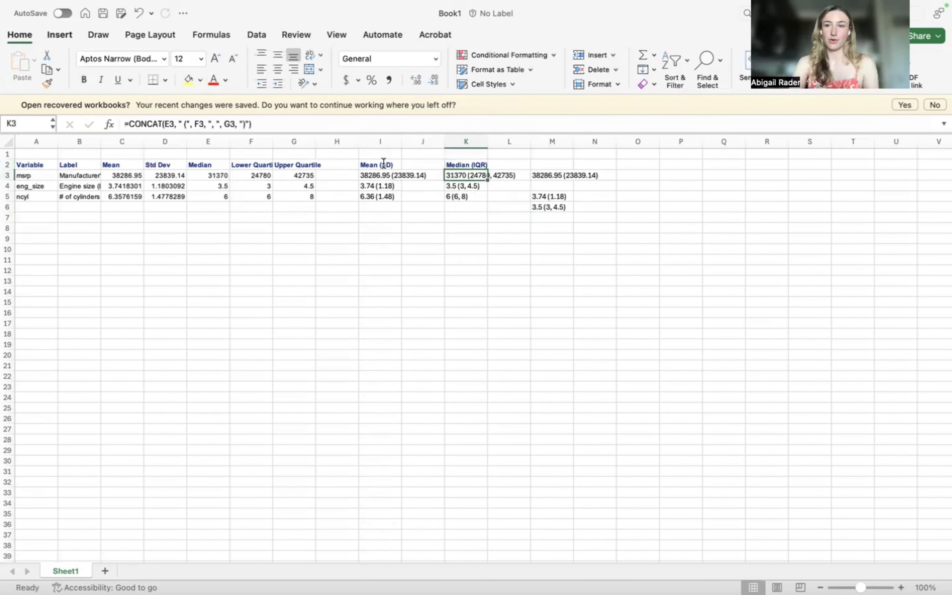
Copy the Variable column in A2:A5 to H2, beside the combined statistics
left_click(25, 168)
key("shift+Down")
key("shift+Down")
key("shift+Down")
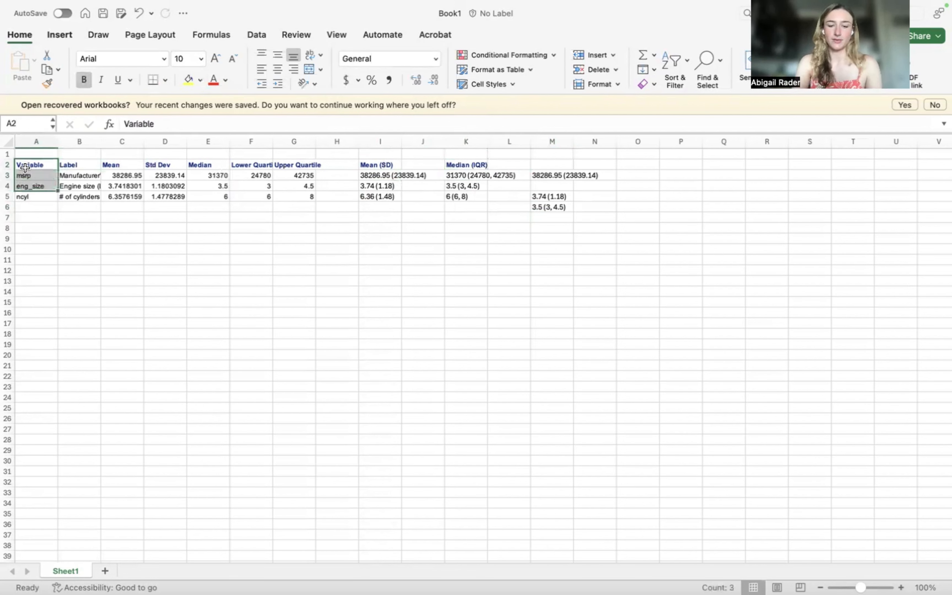
key("super+c")
left_click(337, 164)
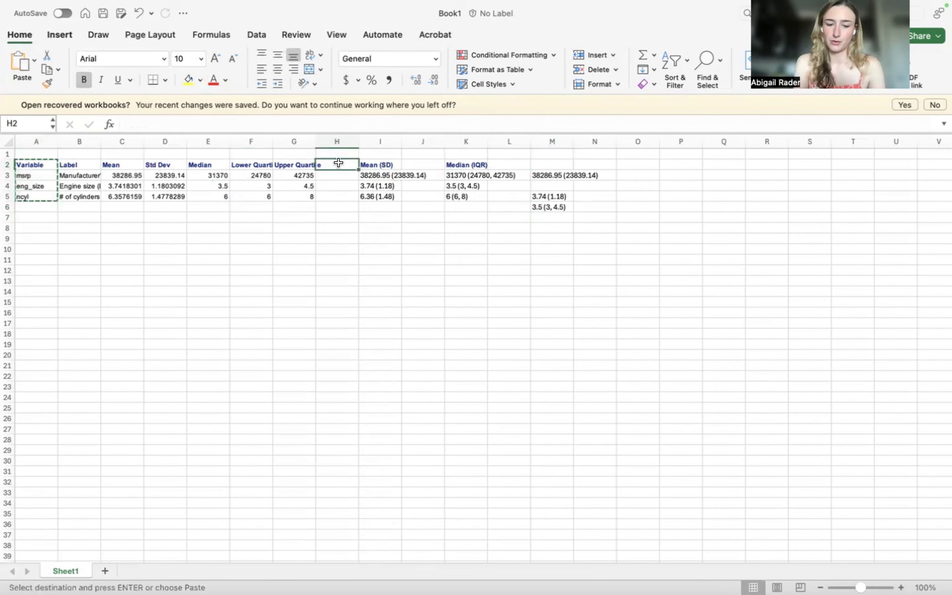
key("super+v")
left_click(388, 163)
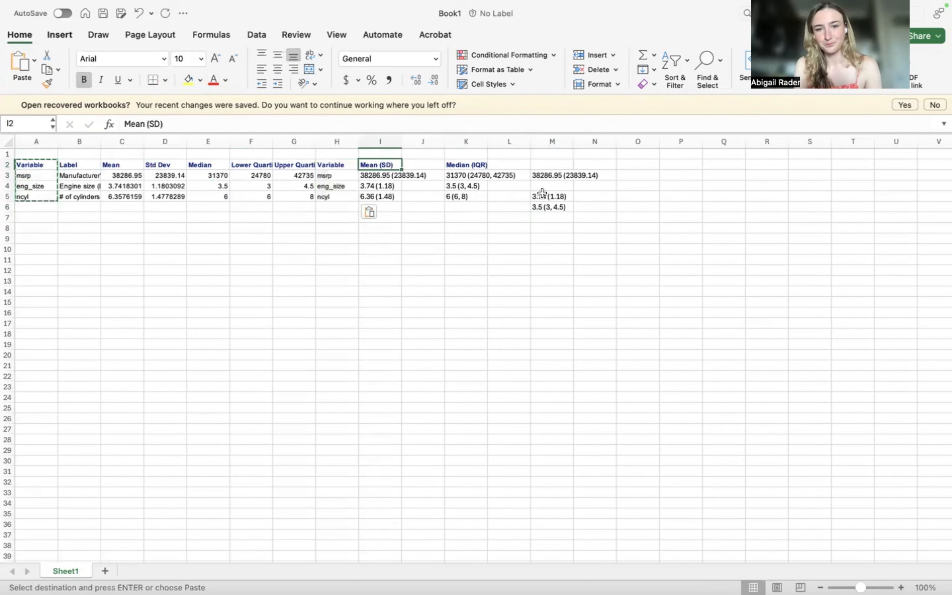
left_click(351, 174)
left_click(380, 185)
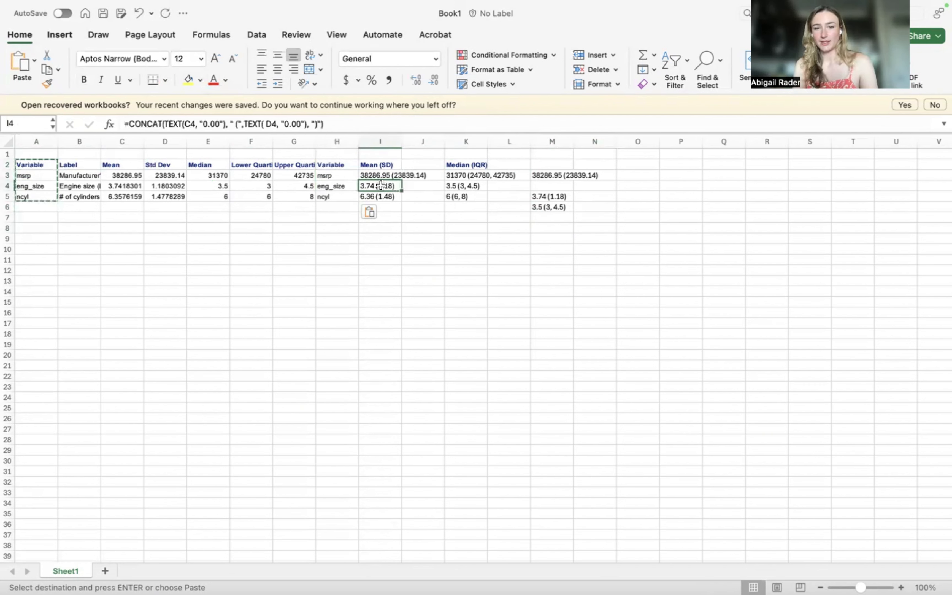
left_click(448, 184)
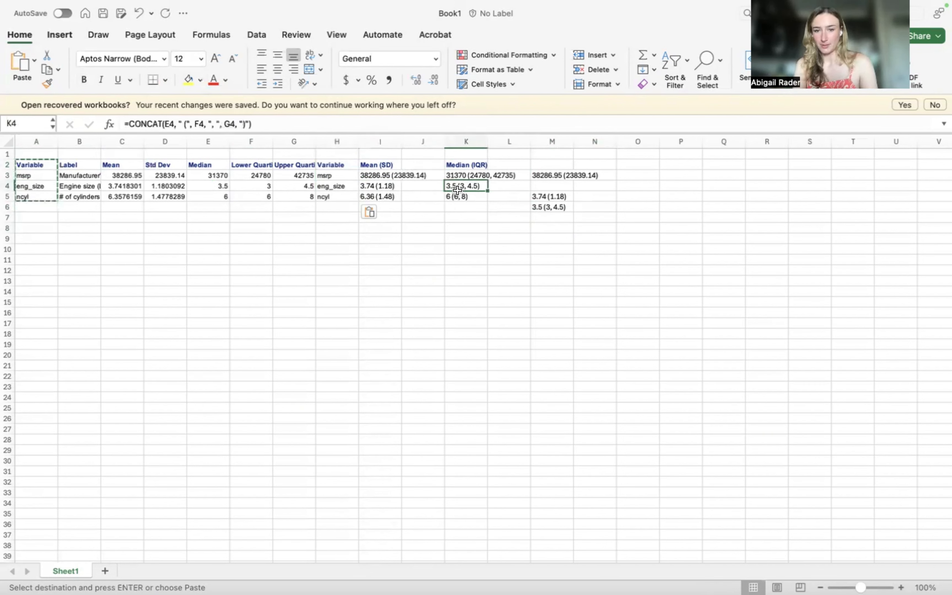
Link cell M7 to the ncyl median (IQR) text in K5
left_click(558, 220)
type("=")
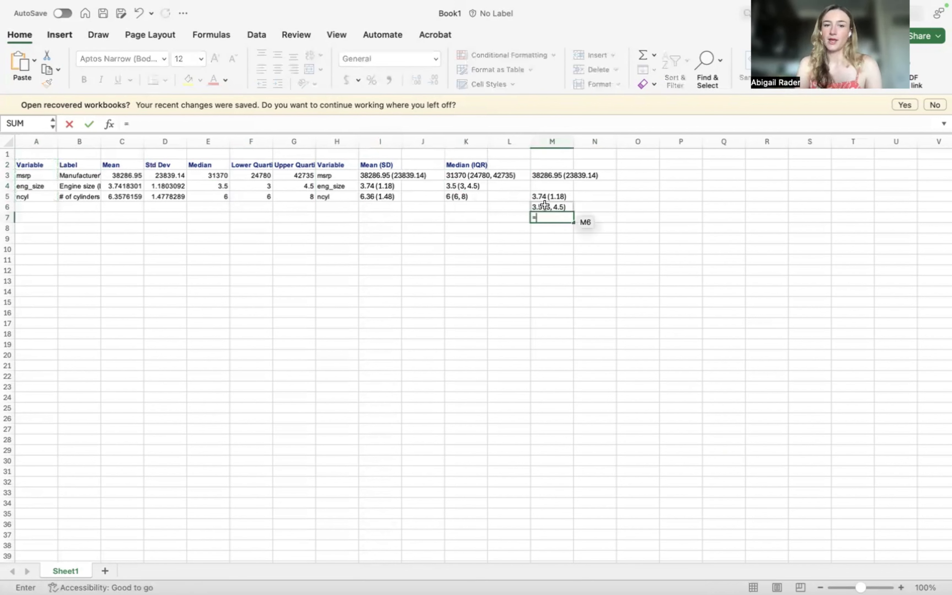
left_click(473, 196)
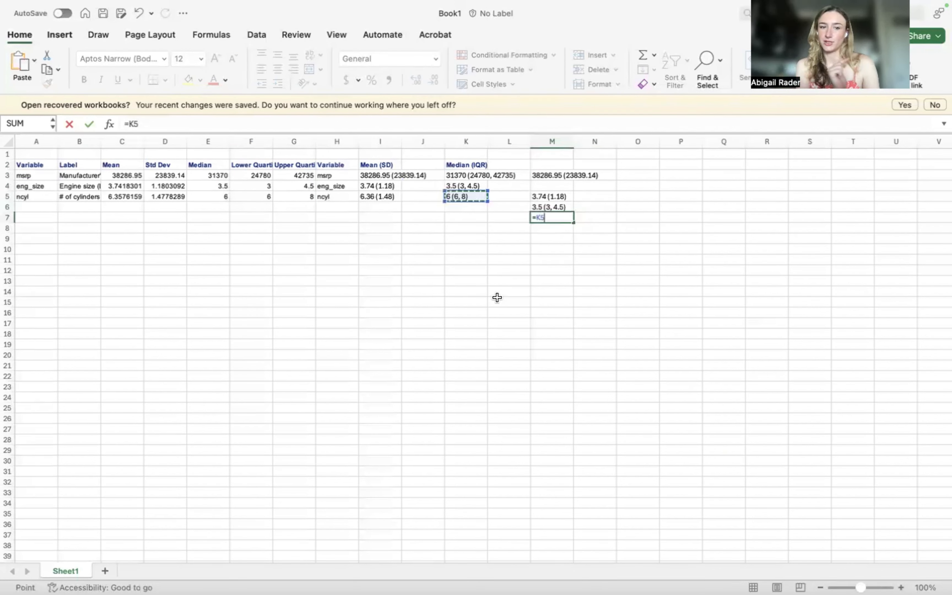
key("Return")
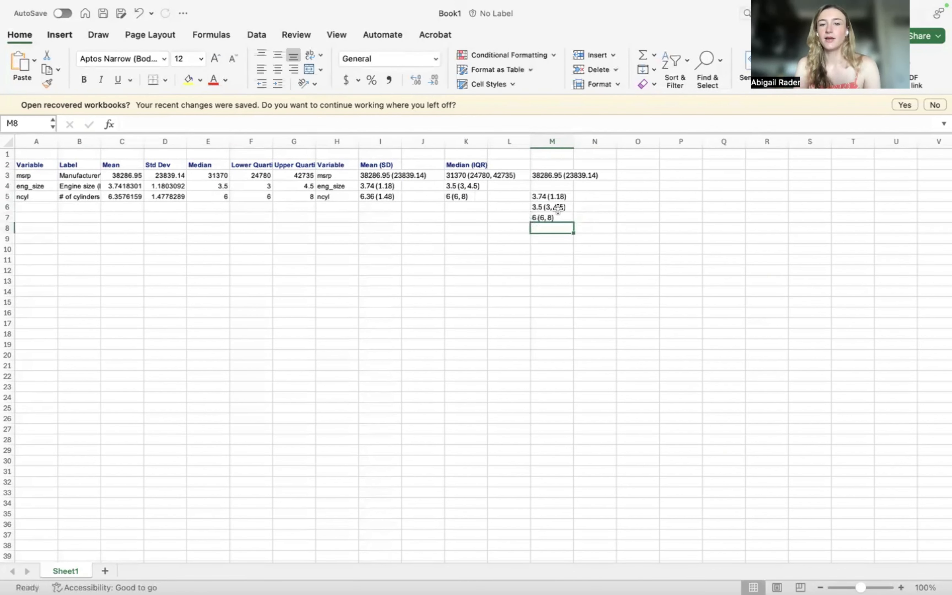
Copy M3:M7 into Table 1 of the Word document, filling the Total (n=306) column from Retail Price through Number of cylinders
left_click_drag(555, 172, 554, 173)
key("shift+Down")
key("shift+Down")
key("shift+Down")
key("super+c")
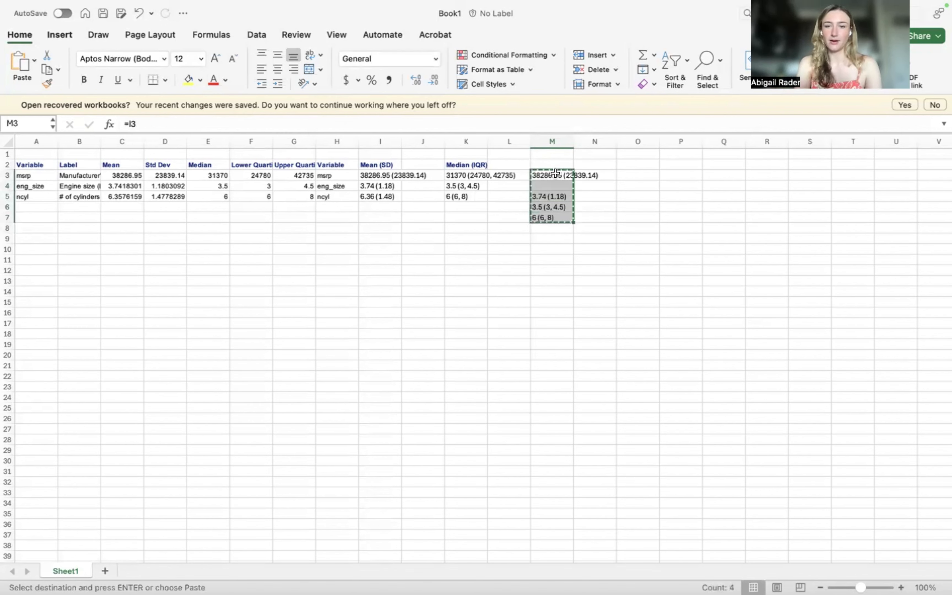
key("ctrl+Left")
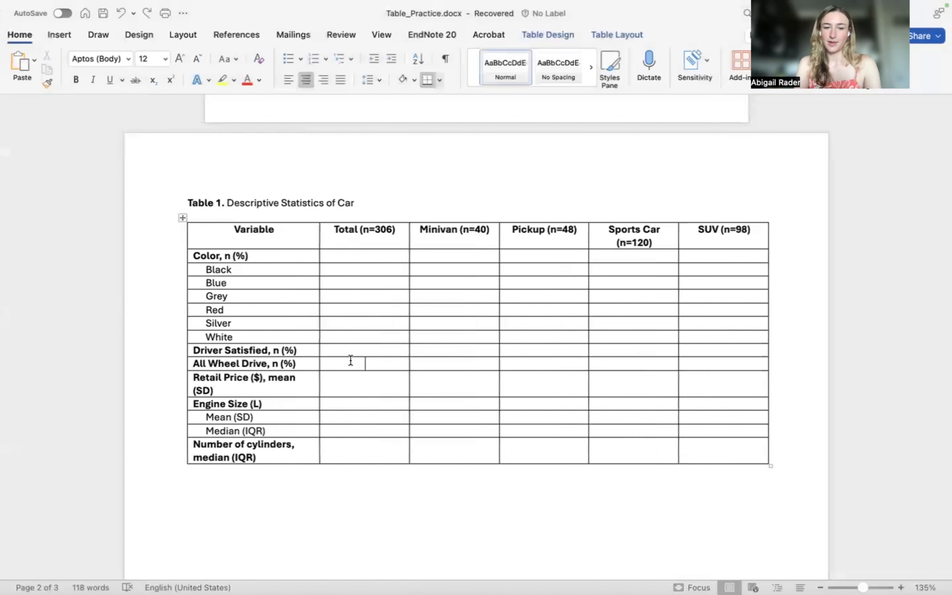
left_click_drag(345, 377, 346, 452)
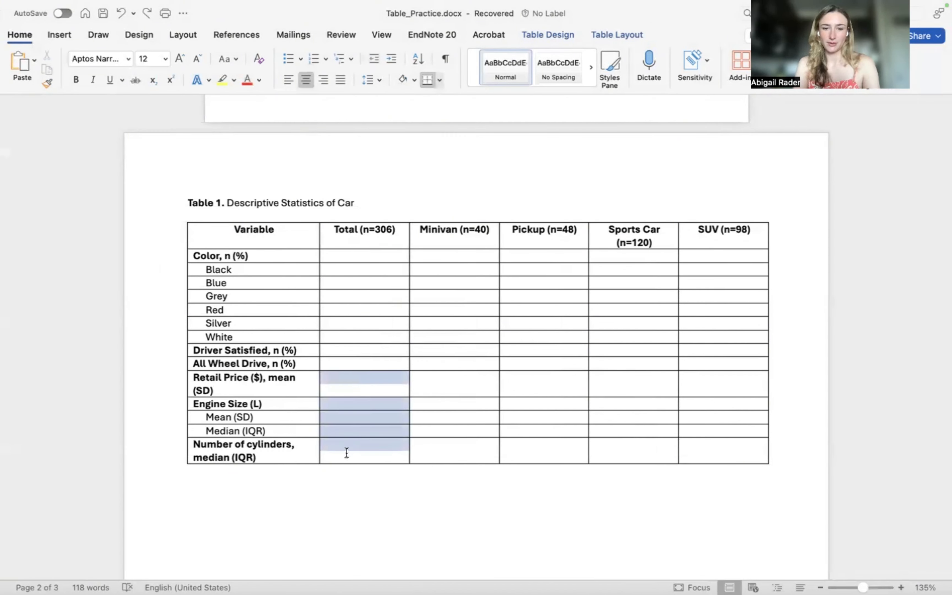
key("super+v")
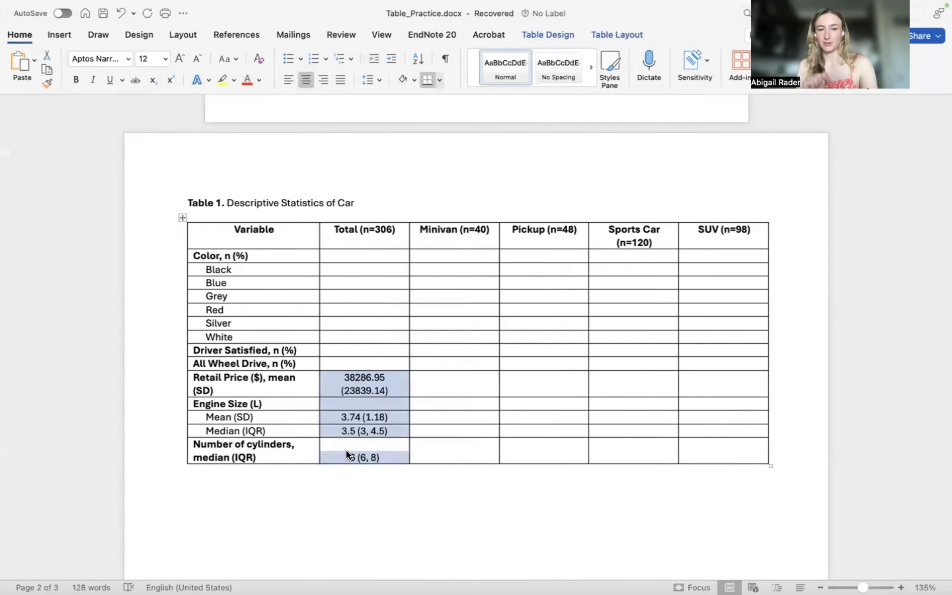
left_click(454, 389)
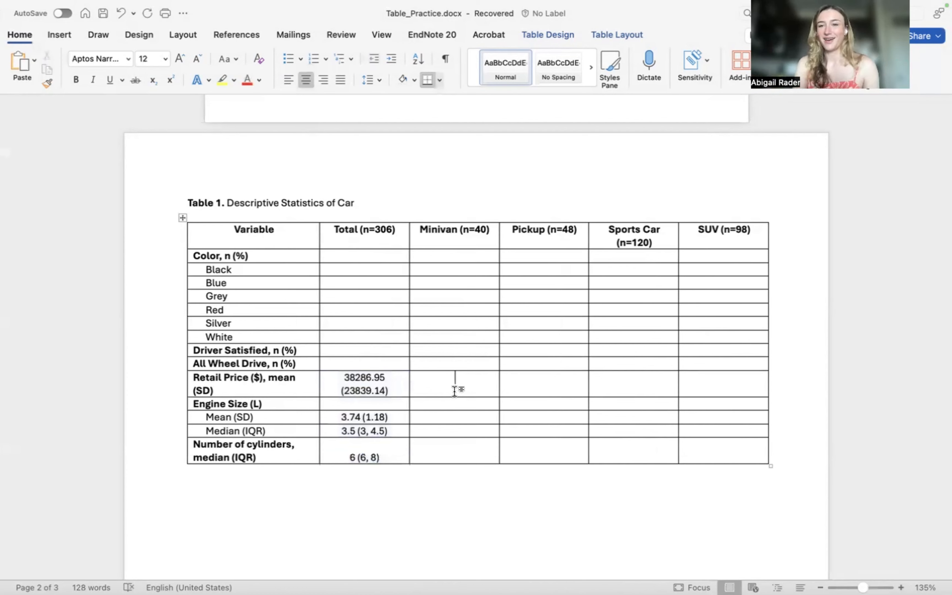
Switch to SAS Studio and copy the entire MEANS Procedure table broken down by vehicle_type
key("ctrl+Right")
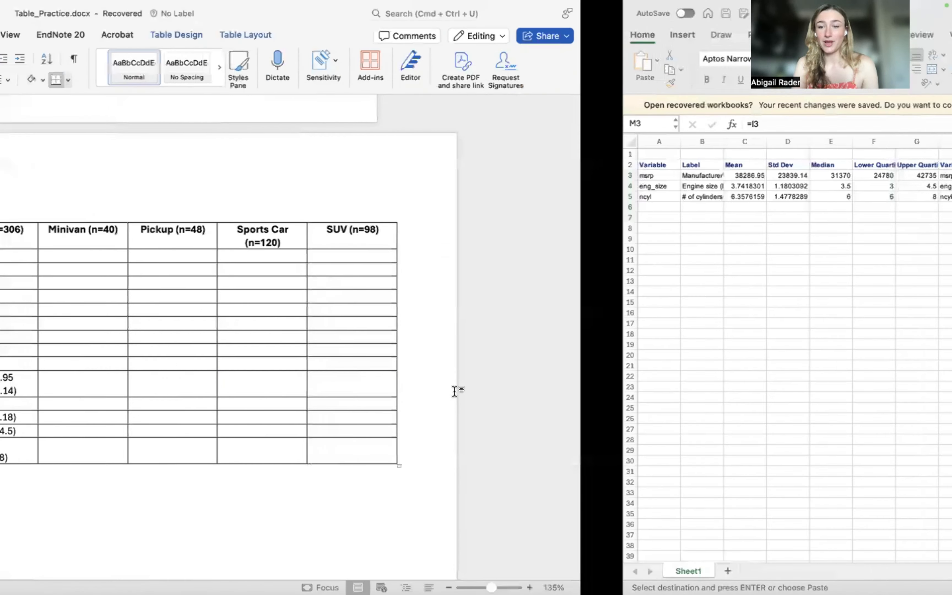
key("ctrl+Right")
scroll(539, 345, "down", 5)
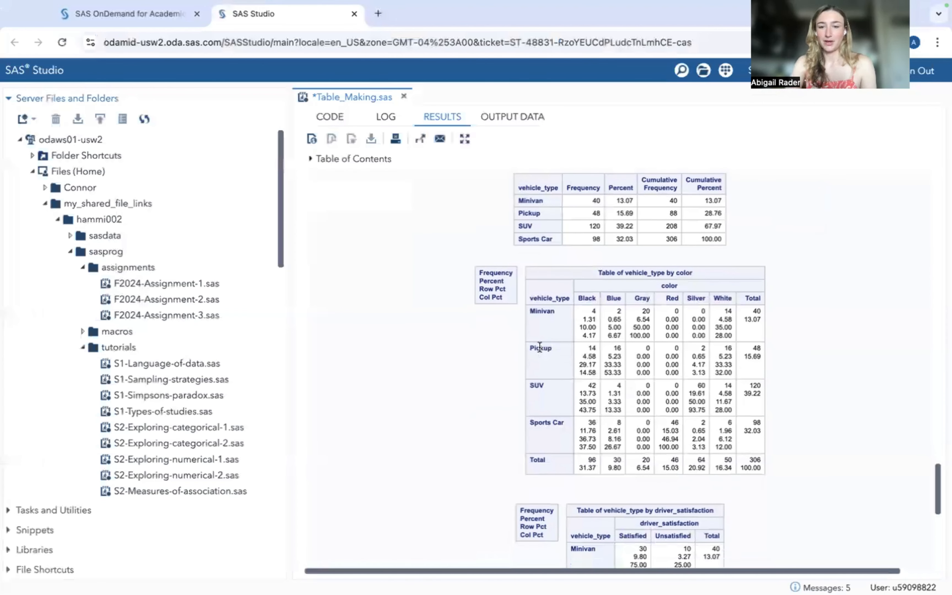
scroll(539, 345, "up", 10)
left_click_drag(383, 339, 842, 443)
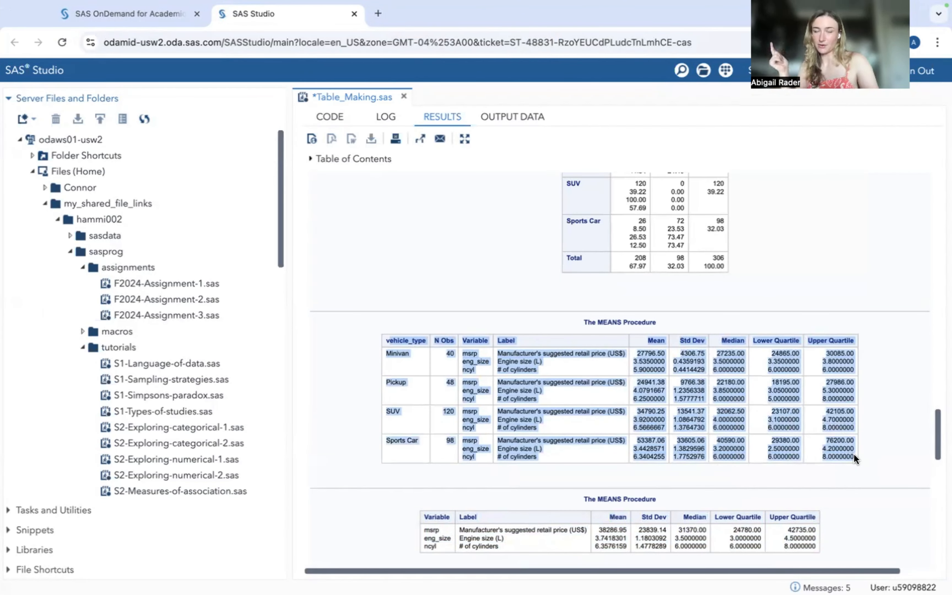
left_click(418, 347)
left_click_drag(385, 341, 853, 458)
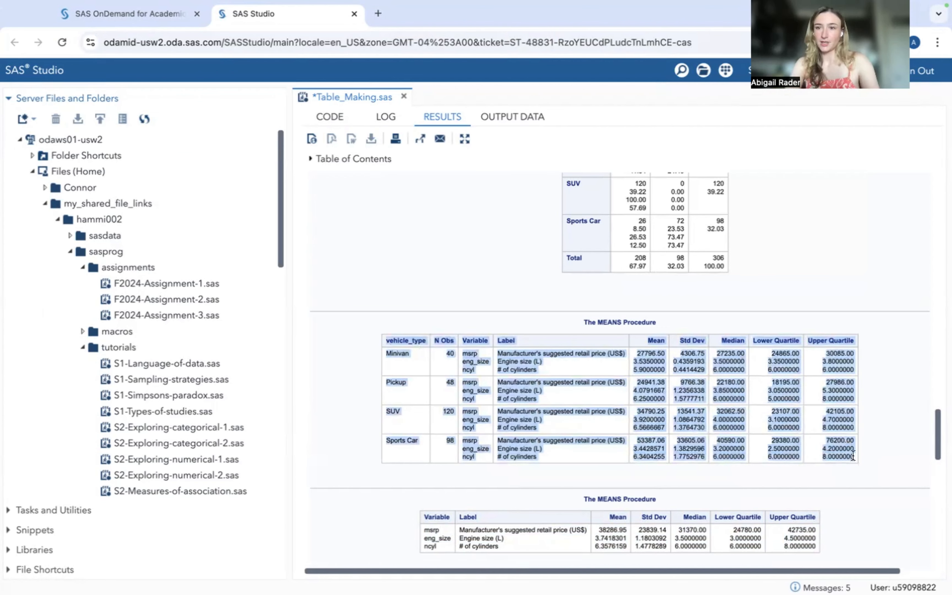
Switch back to the Excel workbook and paste the vehicle_type statistics table at A12, below the overall statistics
key("ctrl+Left")
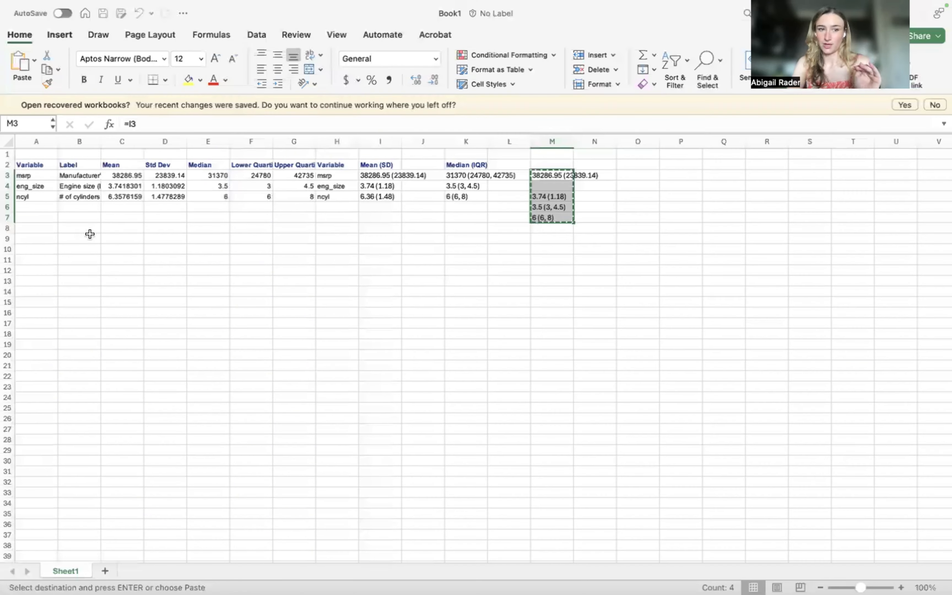
left_click(47, 246)
key("Down")
key("Down")
key("super+v")
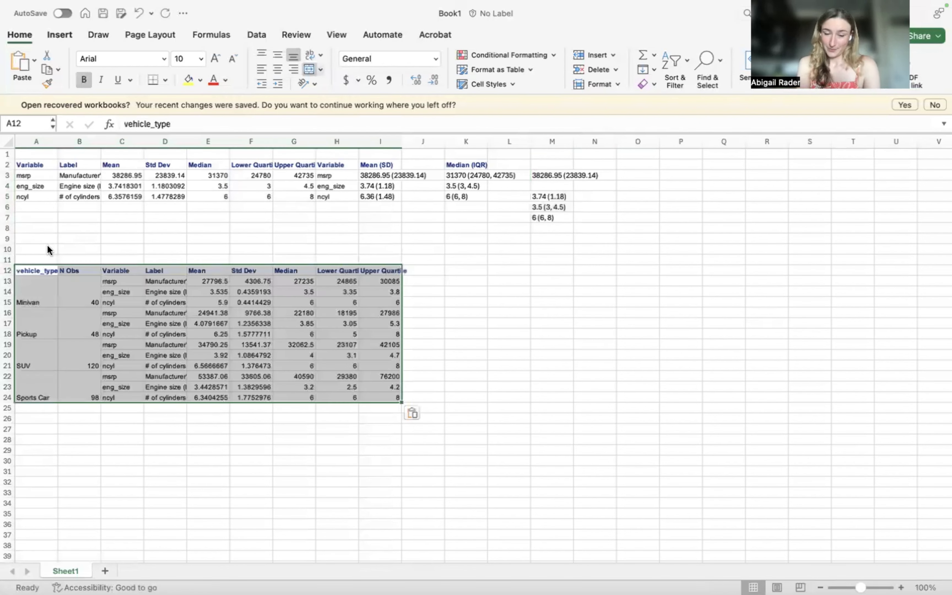
Copy the overall statistics text block I2:M7, including the Mean (SD) and Median (IQR) headers
left_click(385, 168)
key("shift+Right")
key("shift+Right")
key("shift+Right")
key("shift+Right")
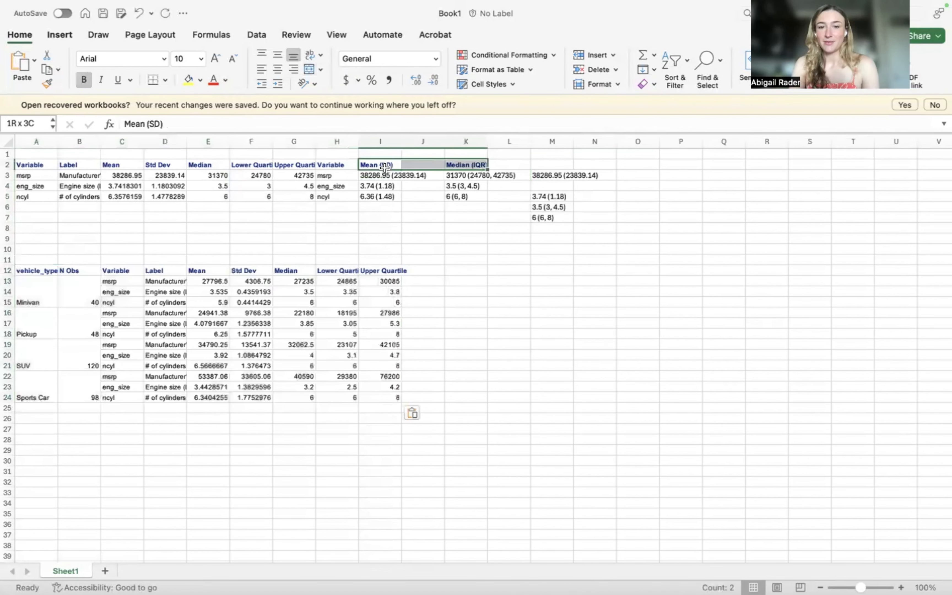
key("shift+Down")
key("shift+Down")
key("shift+Down")
key("shift+Down")
key("shift+Down")
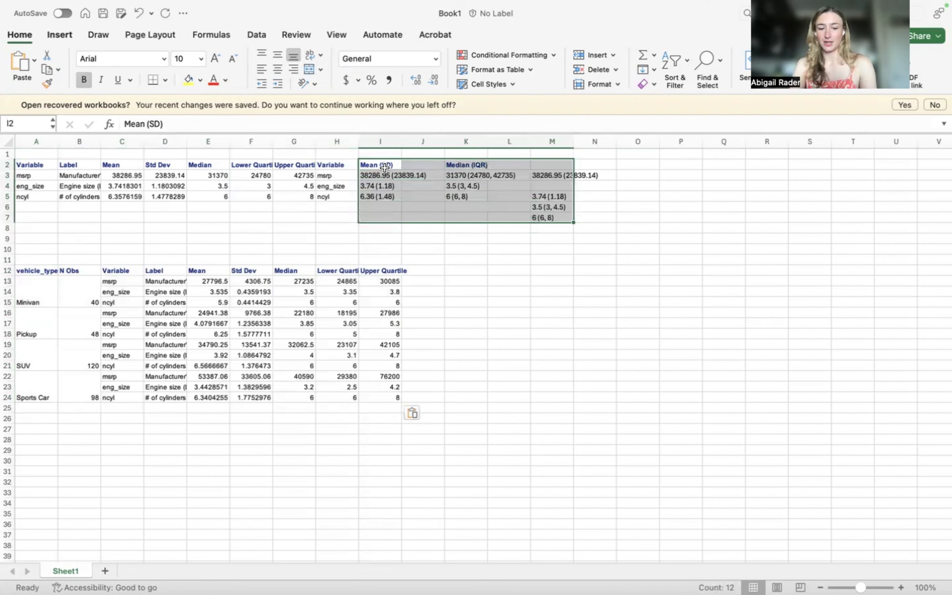
key("super+c")
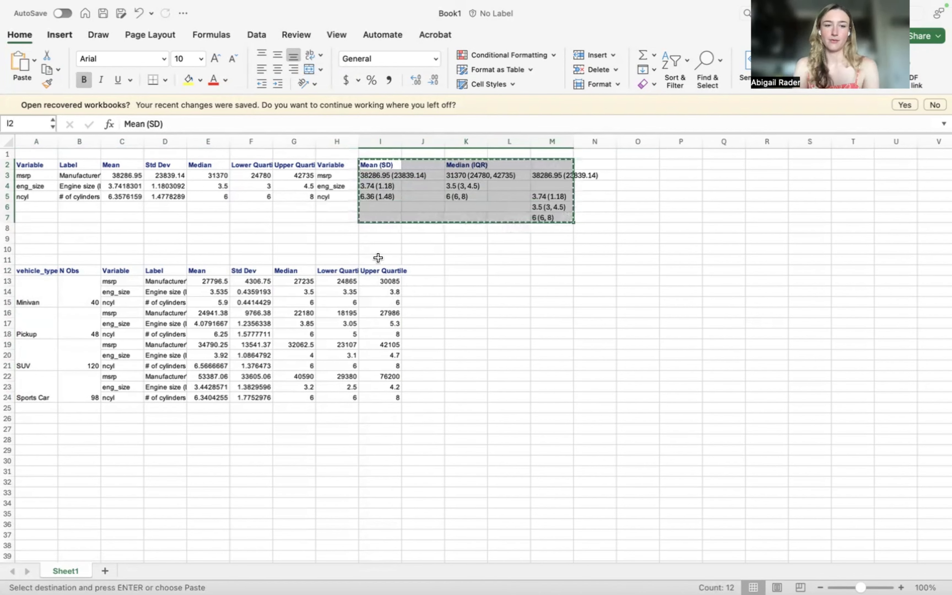
Paste the copied block at K12 beside the vehicle_type table and check the cell references in the K13 formula
left_click_drag(333, 164, 333, 185)
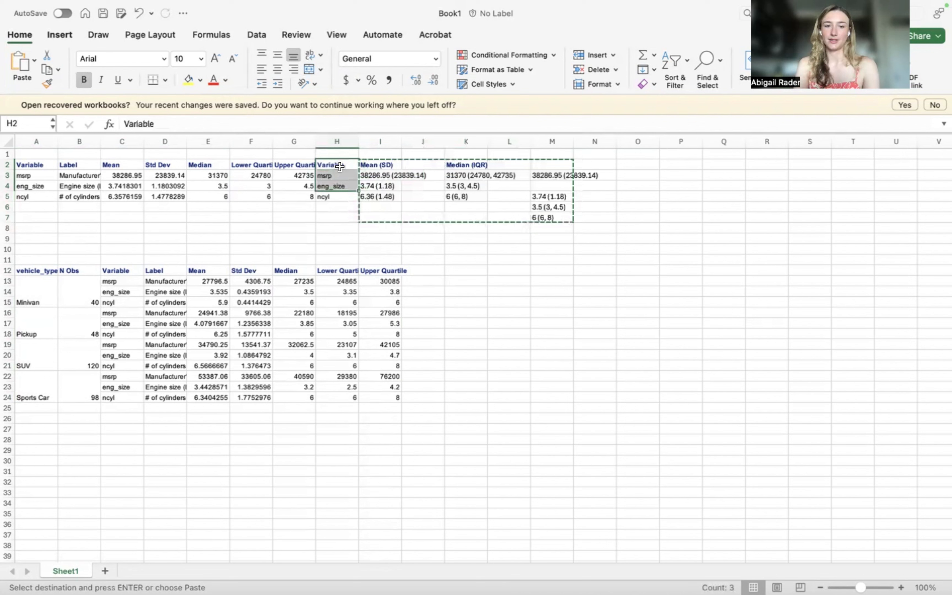
left_click(454, 259)
left_click(429, 271)
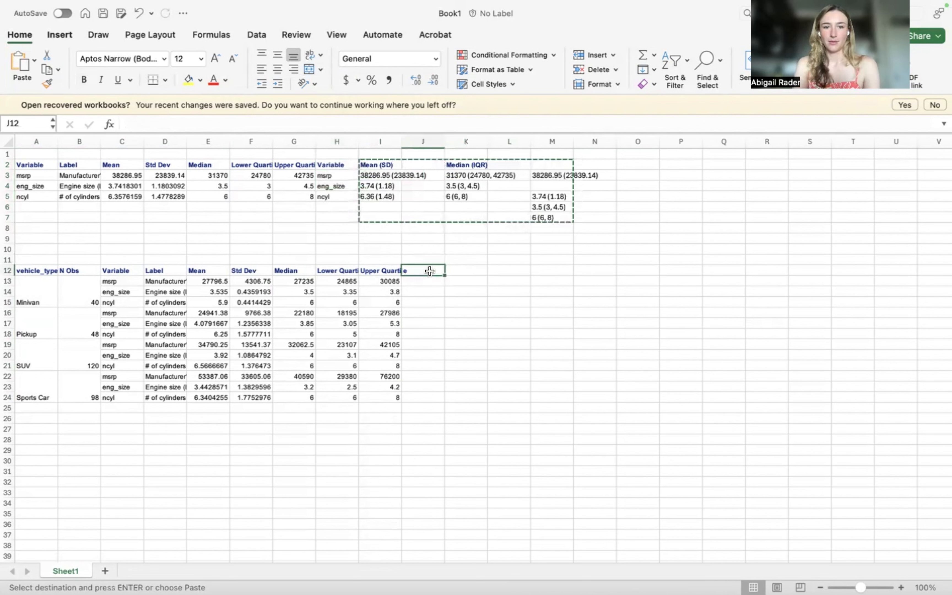
key("Right")
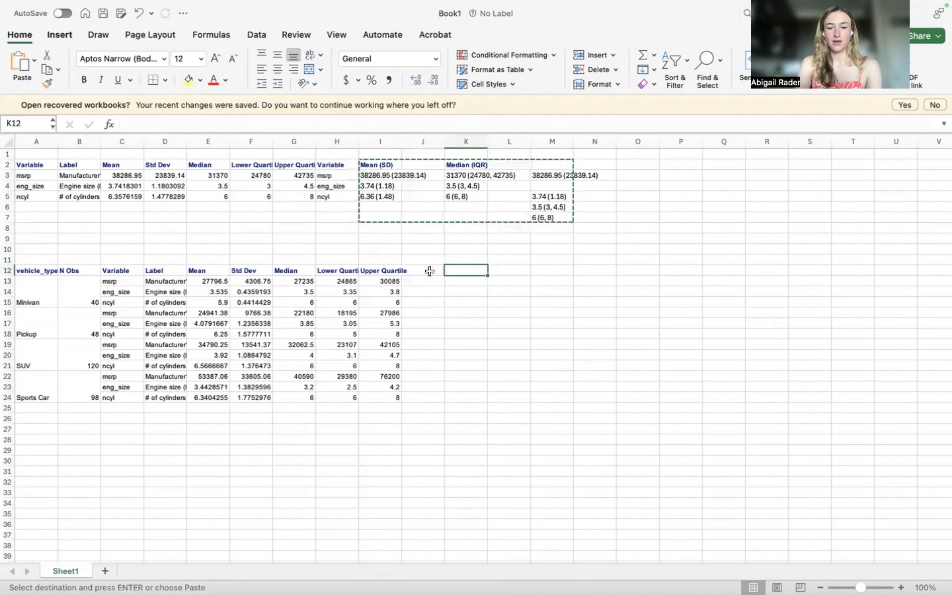
key("super+v")
key("Down")
left_click(458, 124)
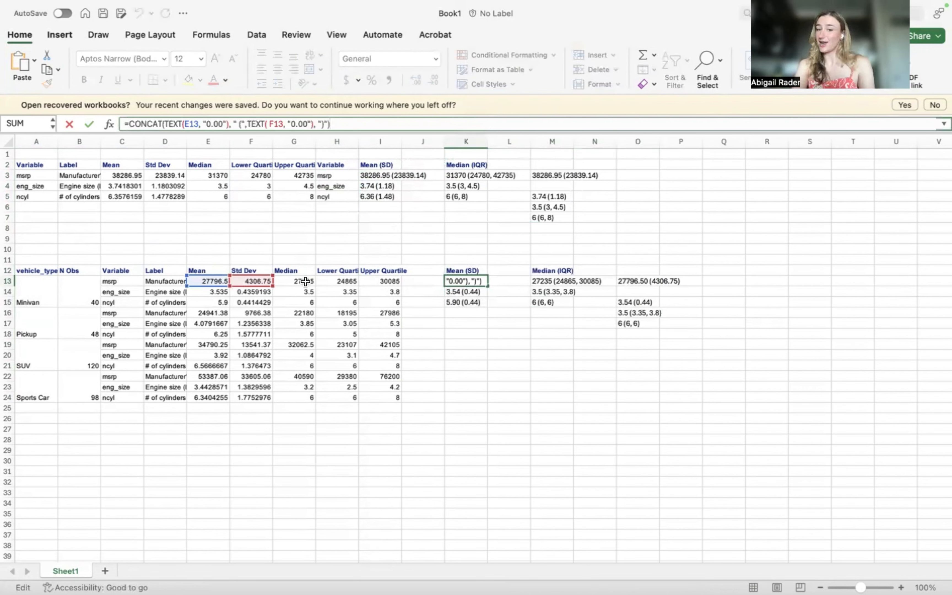
Copy O13:O17 into Table 1 of the Word document, filling the Minivan (n=40) column from Retail Price through Number of cylinders
left_click(649, 281)
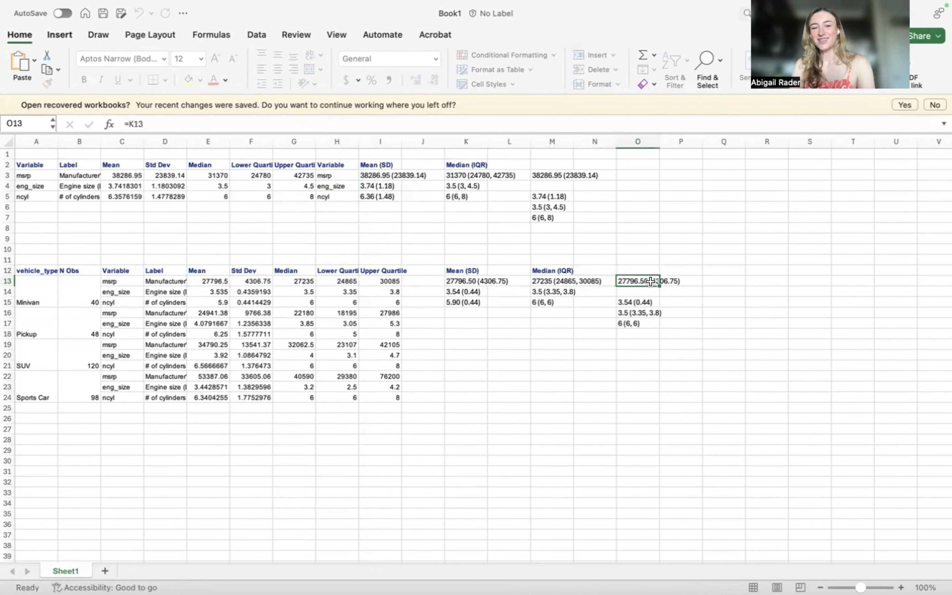
key("shift+Down")
key("shift+Down")
key("shift+Down")
key("shift+Down")
key("super+c")
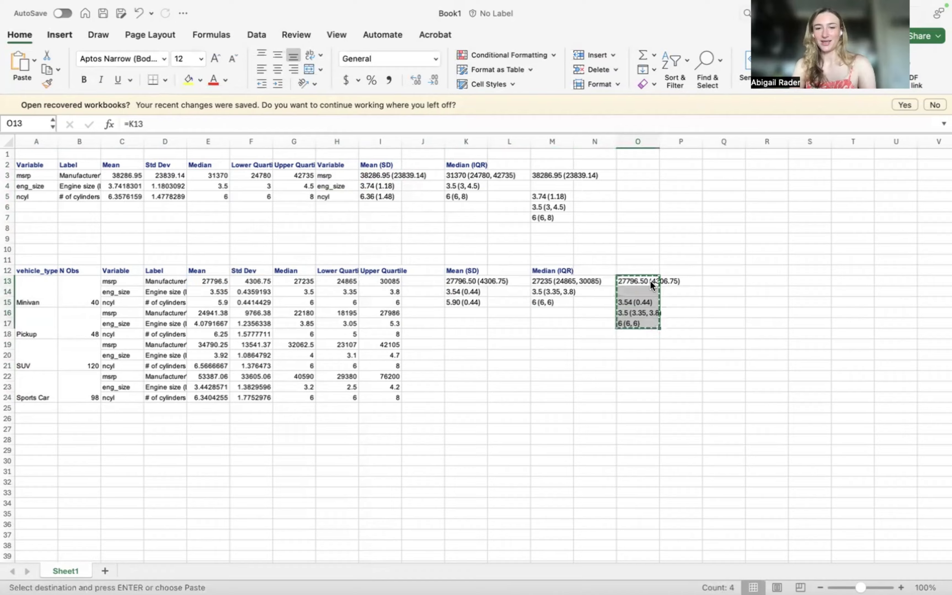
key("ctrl+Left")
left_click_drag(424, 380, 427, 439)
key("super+v")
left_click(555, 395)
Switch back to the Excel workbook and undo the block pasted at K12 beside the vehicle_type table
key("ctrl+Right")
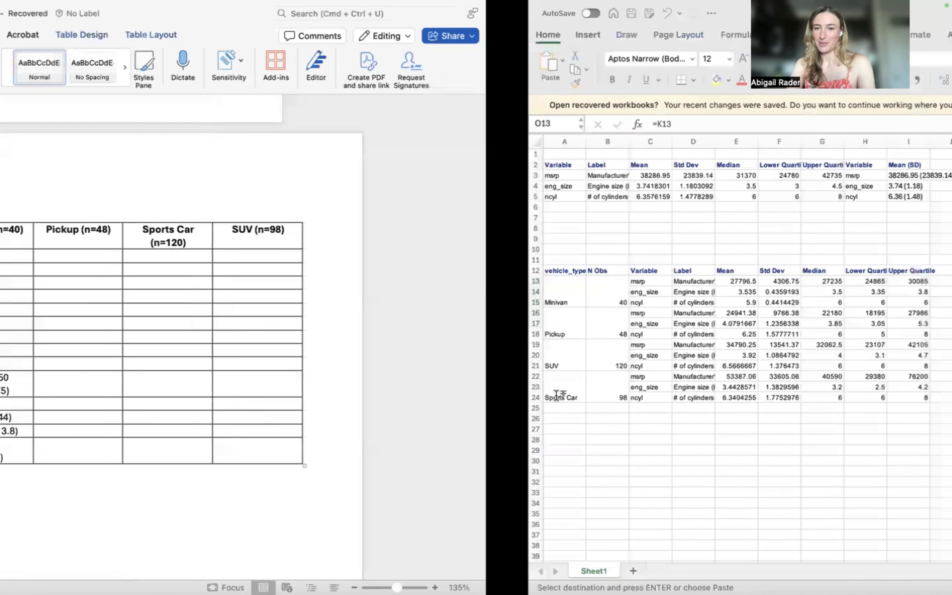
left_click(592, 270)
key("super+z")
key("super+z")
key("super+z")
key("super+z")
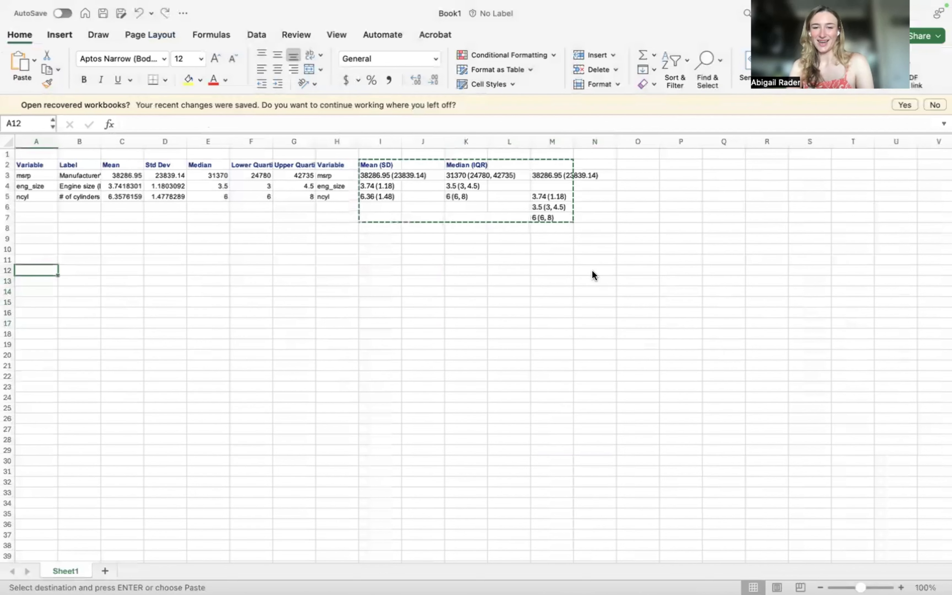
left_click(373, 165)
key("shift+Right")
key("shift+Right")
key("shift+Right")
key("shift+Right")
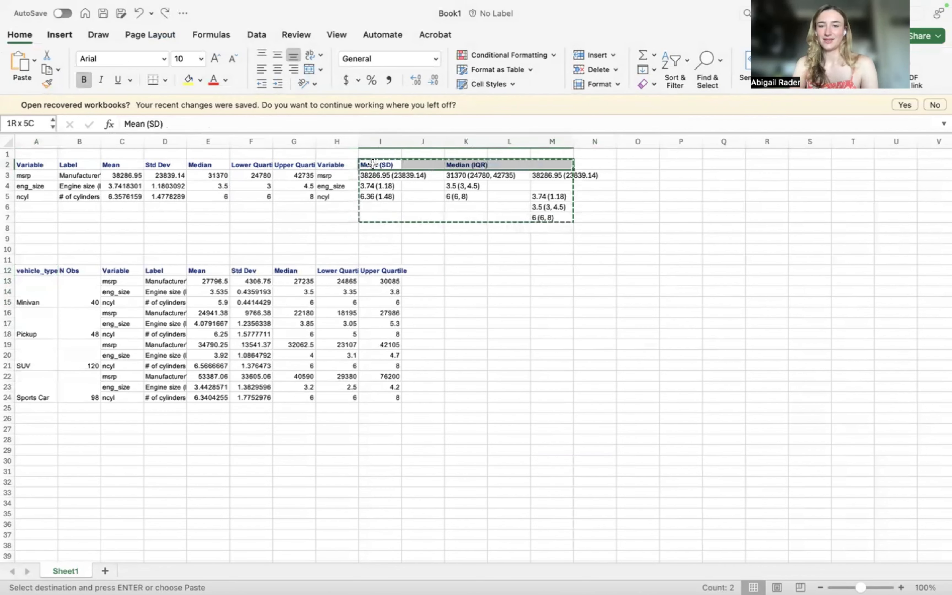
key("shift+Down")
key("shift+Down")
key("shift+Down")
key("shift+Down")
key("shift+Down")
Copy the formula cells I3:M7 without their header row
left_click(377, 176)
key("shift+Right")
key("shift+Right")
key("shift+Right")
key("shift+Right")
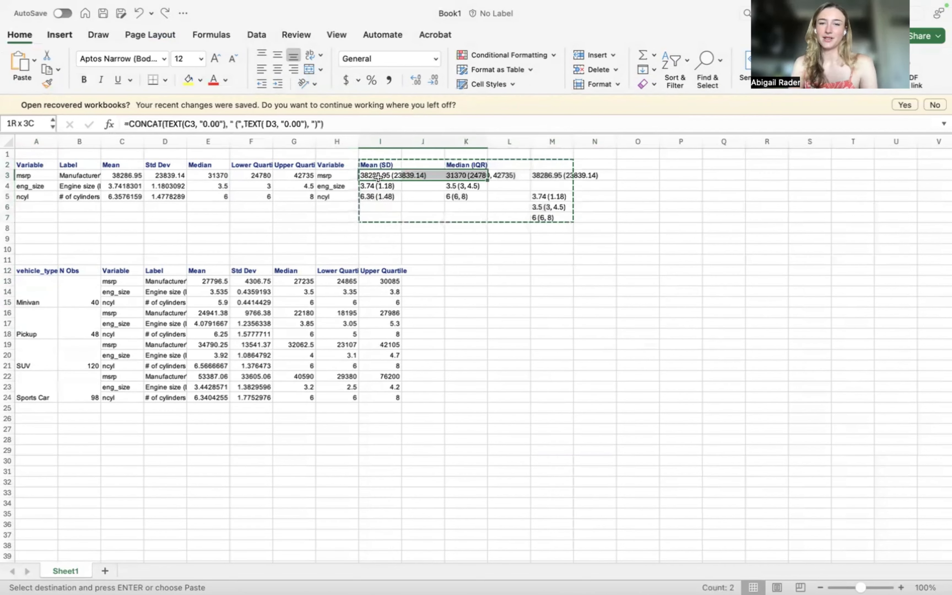
key("shift+Down")
key("shift+Down")
key("shift+Down")
key("shift+Down")
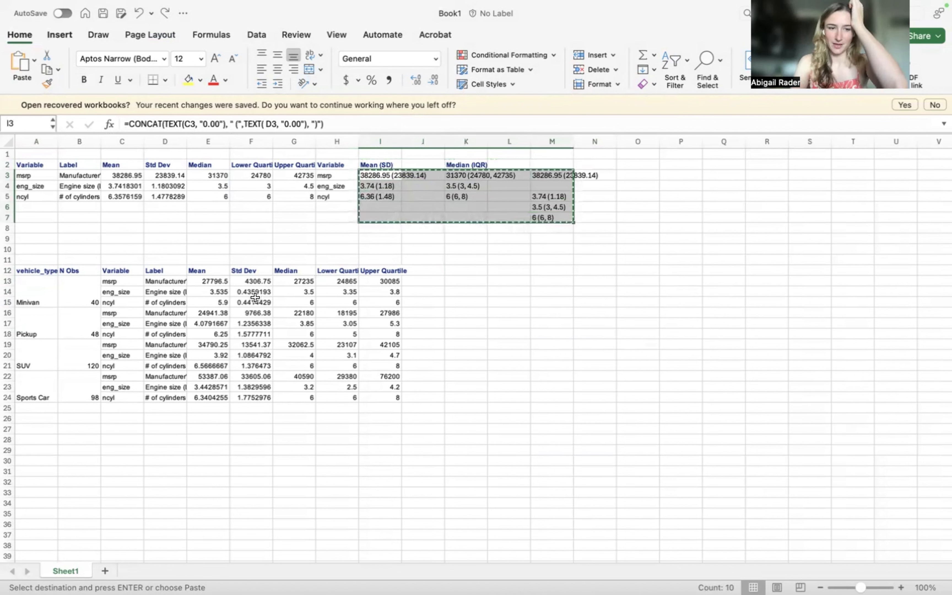
Paste the copied formulas at K16 beside the Pickup rows and check the cell references in the K16 formula
left_click(461, 312)
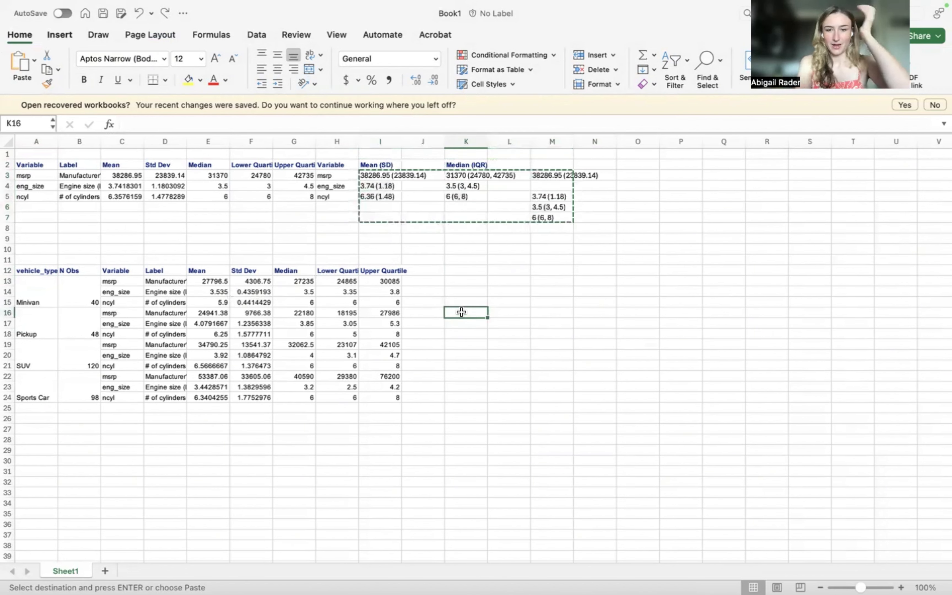
key("super+v")
left_click(639, 320)
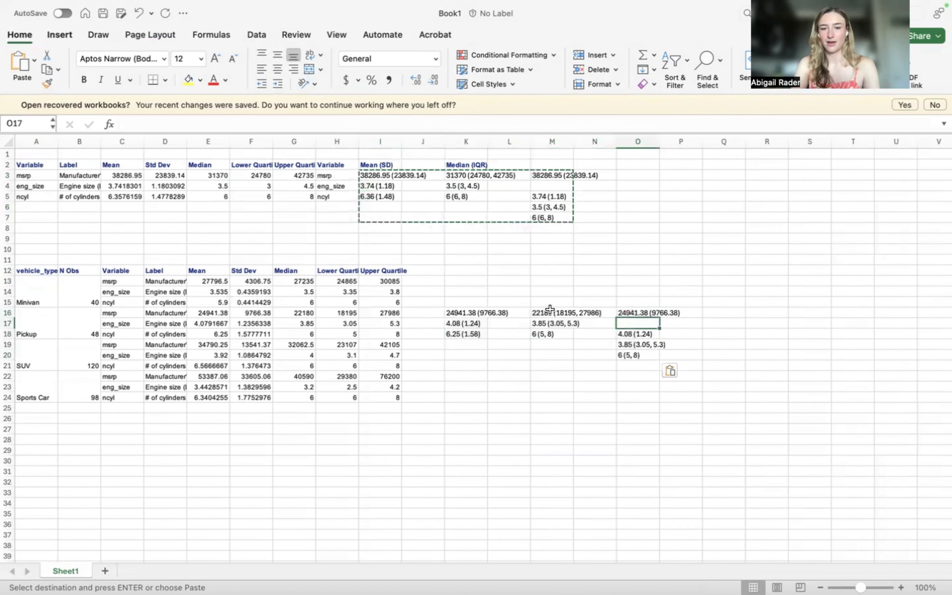
left_click(453, 312)
left_click(443, 125)
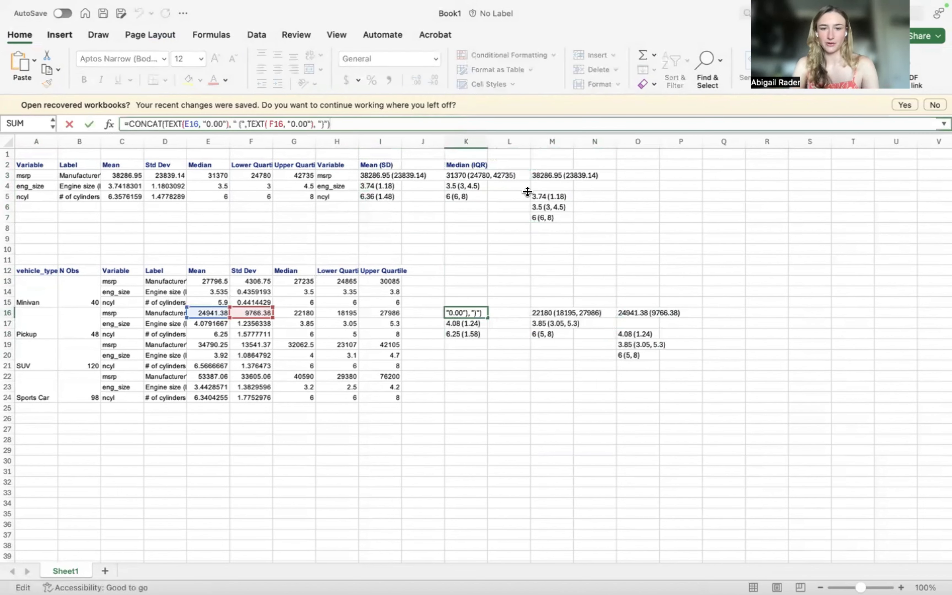
Copy O16:O20 into Table 1 of the Word document, filling the Pickup (n=48) column from Retail Price through Number of cylinders
left_click_drag(638, 312, 638, 334)
key("shift+Down")
key("shift+Down")
key("super+c")
key("ctrl+Right")
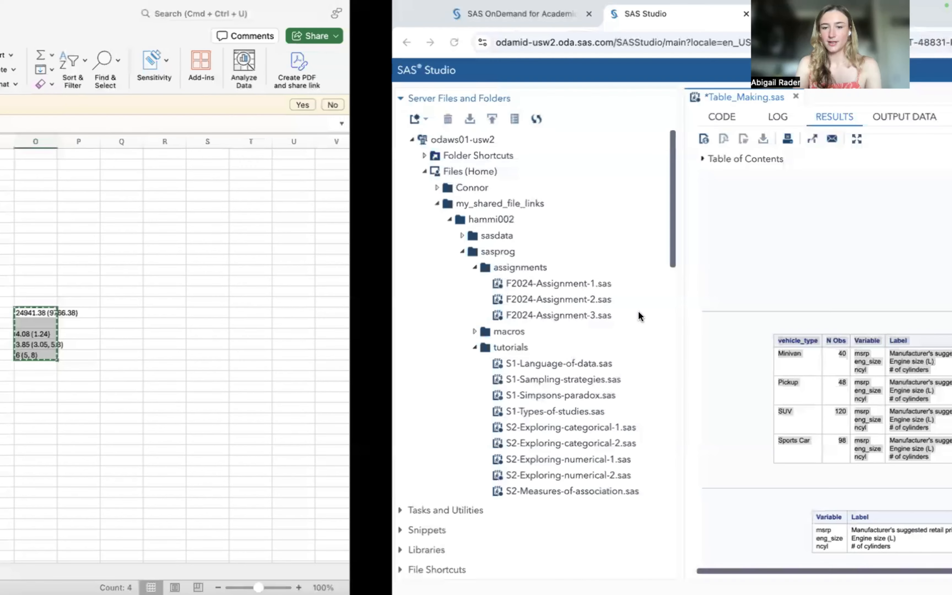
key("ctrl+Left")
key("ctrl+Left")
left_click_drag(531, 378, 531, 449)
key("super+v")
left_click(637, 385)
Switch back to the Excel workbook and undo the formula block pasted beside the Pickup rows
key("ctrl+Right")
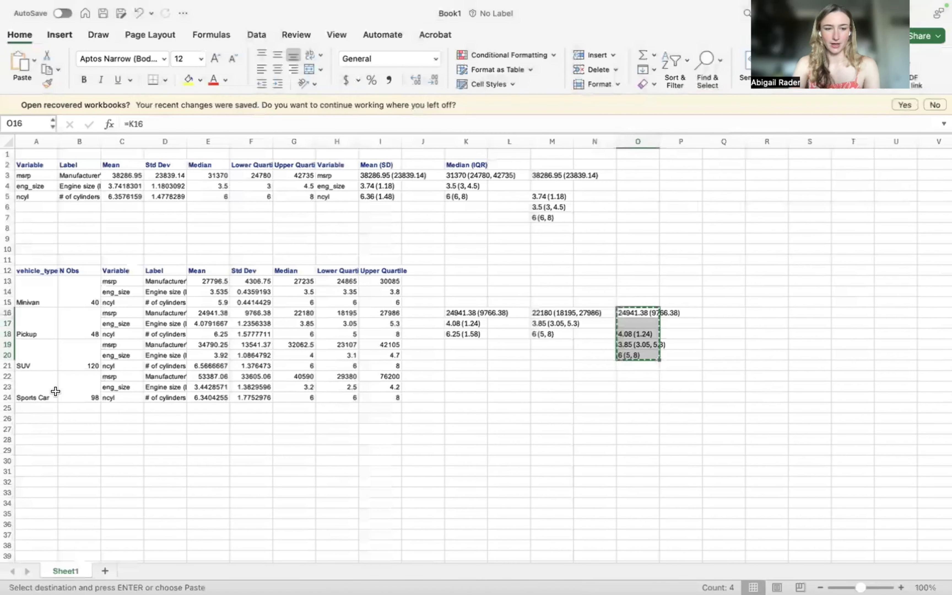
left_click(45, 396)
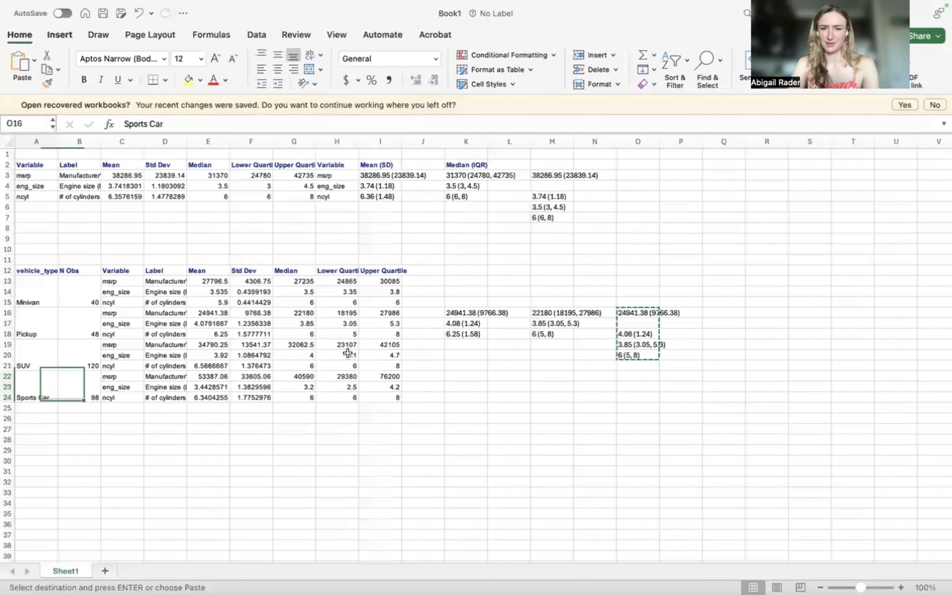
key("super+z")
key("super+z")
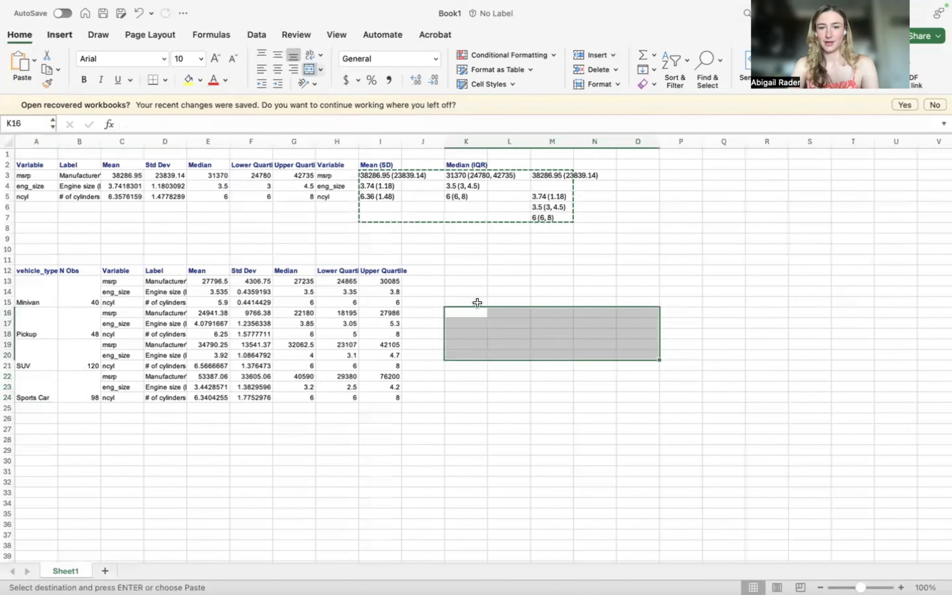
key("super+z")
Paste the I3:M7 formulas at K22 beside the Sports Car rows and check the cell references in the K22 formula
left_click(461, 366)
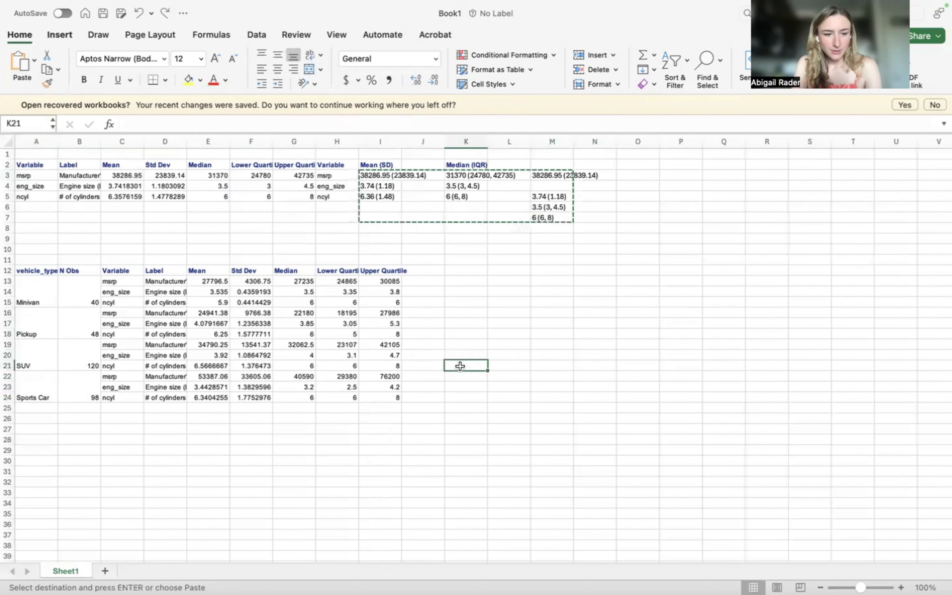
key("Down")
key("super+v")
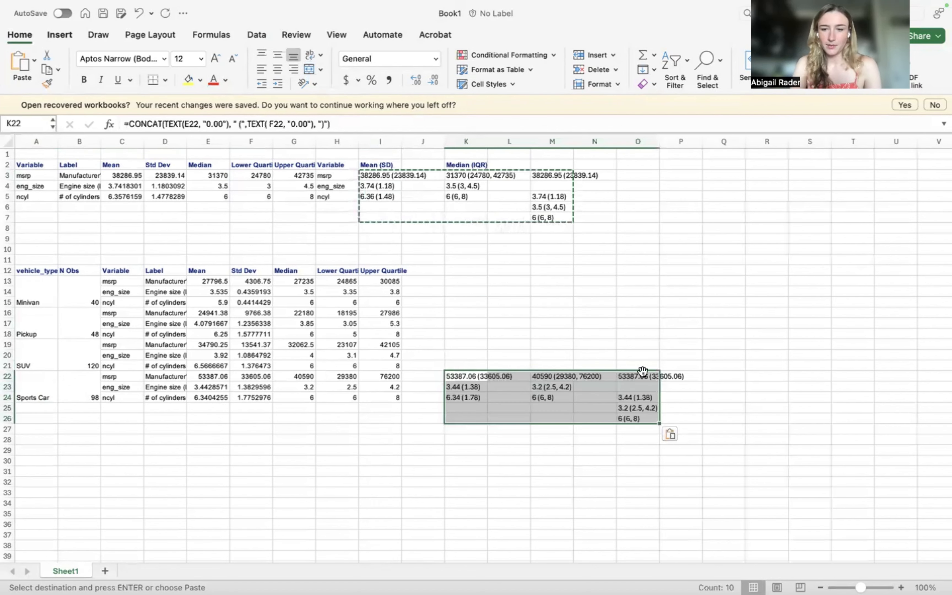
left_click(459, 123)
key("Return")
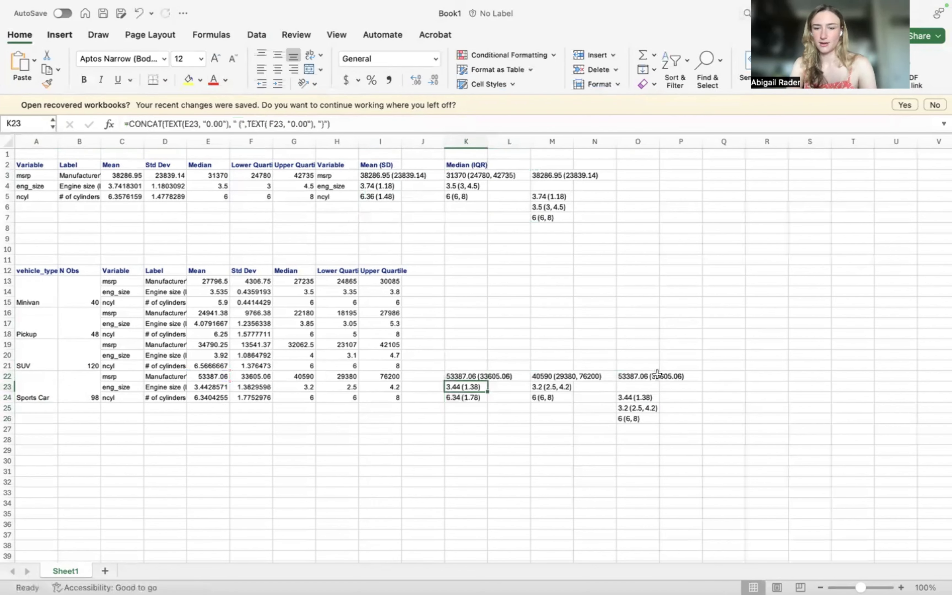
Copy O22:O26 into the Sports Car column of Table 1 in the Word document, from Retail Price through Number of cylinders
left_click(655, 374)
key("super+shift+Down")
key("super+shift+Down")
key("super+c")
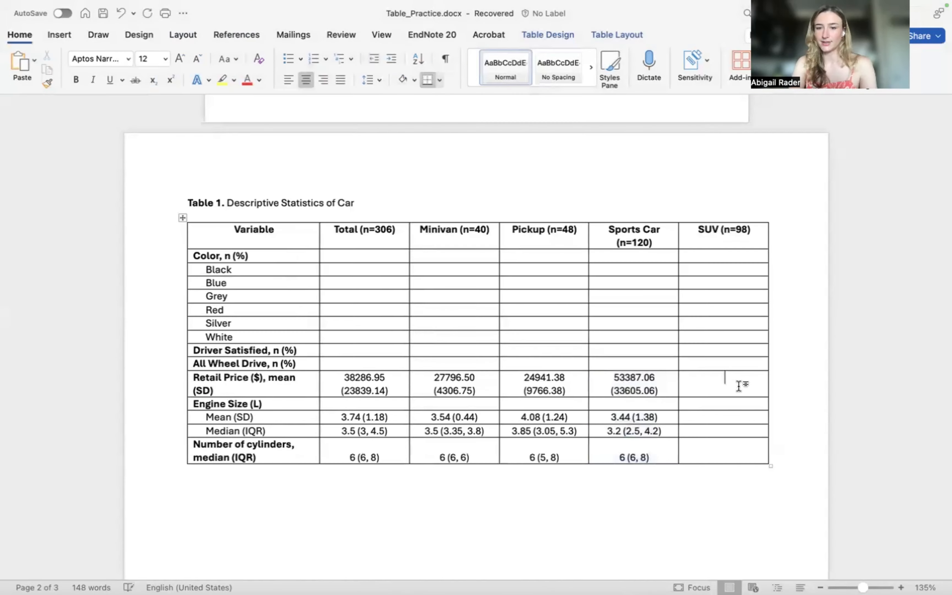
Switch back to Excel, undo the formula block at K22, and paste the I3:M7 formulas at K19 beside the SUV rows
key("ctrl+Right")
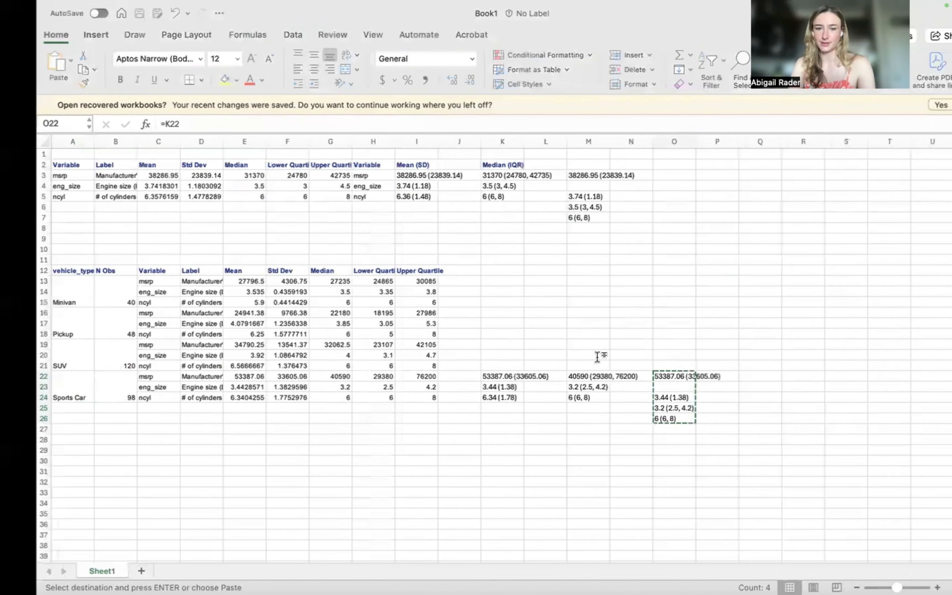
key("super+z")
key("super+z")
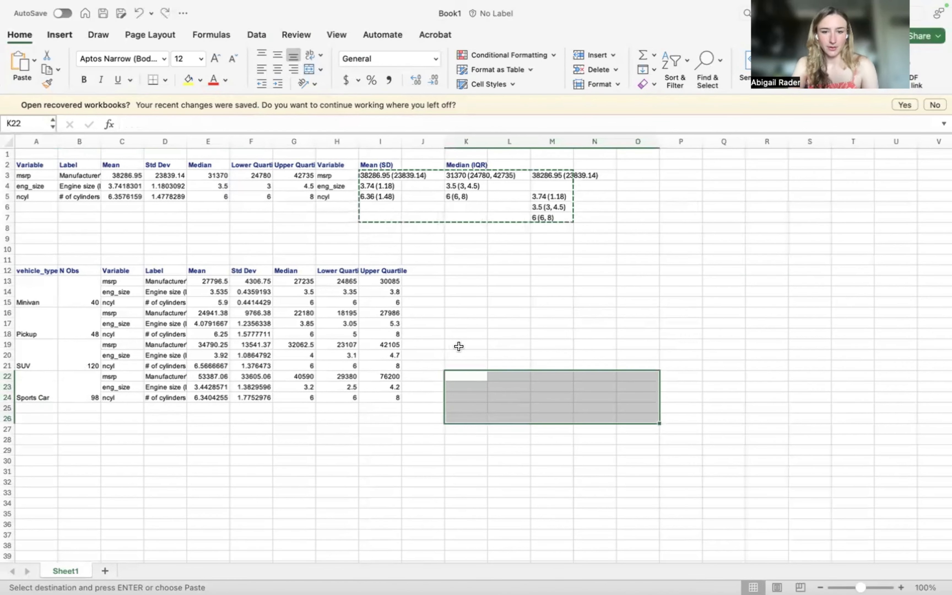
left_click(458, 344)
key("super+v")
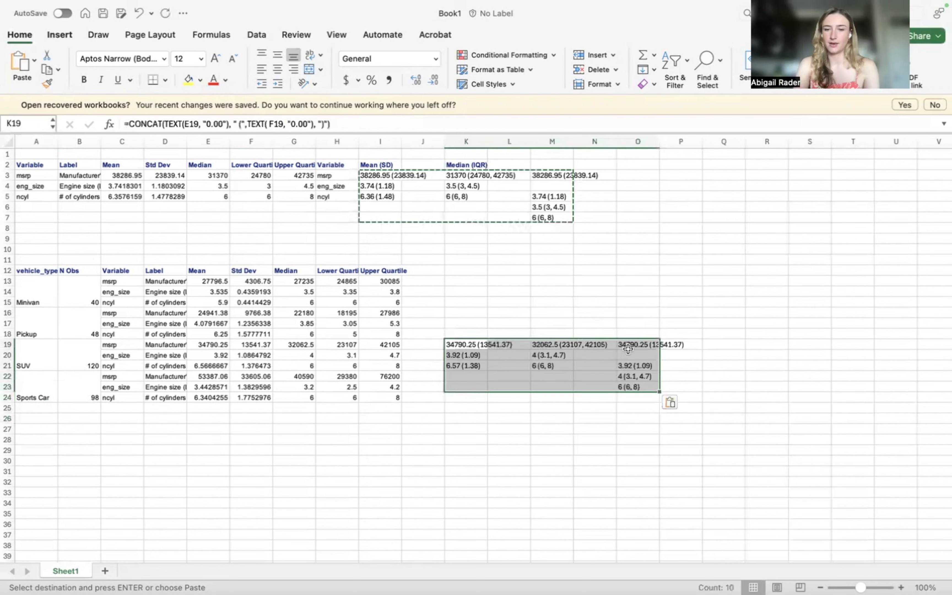
Copy O19:O23 into the SUV column of Table 1 in the Word document, from Retail Price through Number of cylinders
left_click(632, 344)
key("super+shift+Down")
key("super+shift+Down")
key("super+c")
key("ctrl+Left")
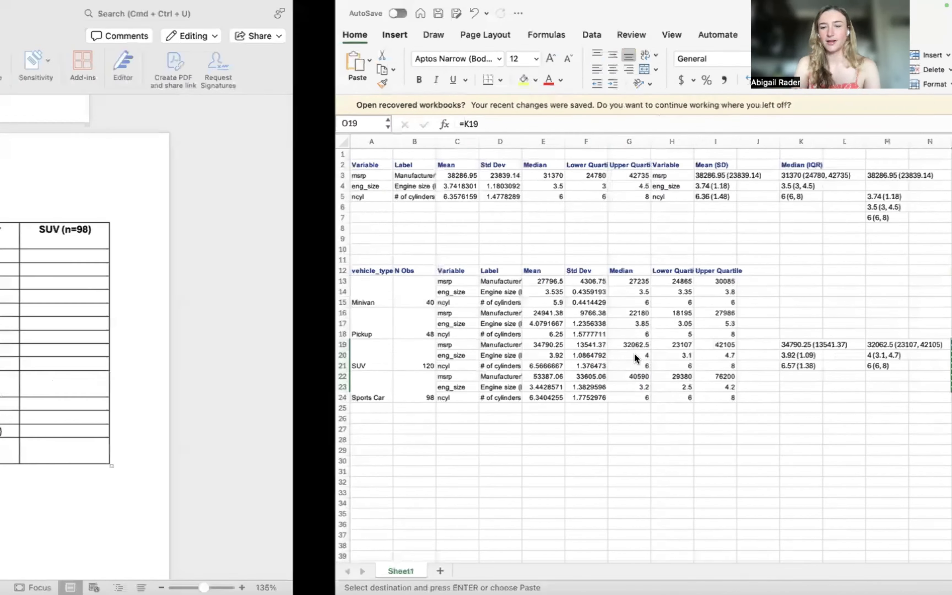
left_click_drag(695, 378, 697, 441)
key("super+v")
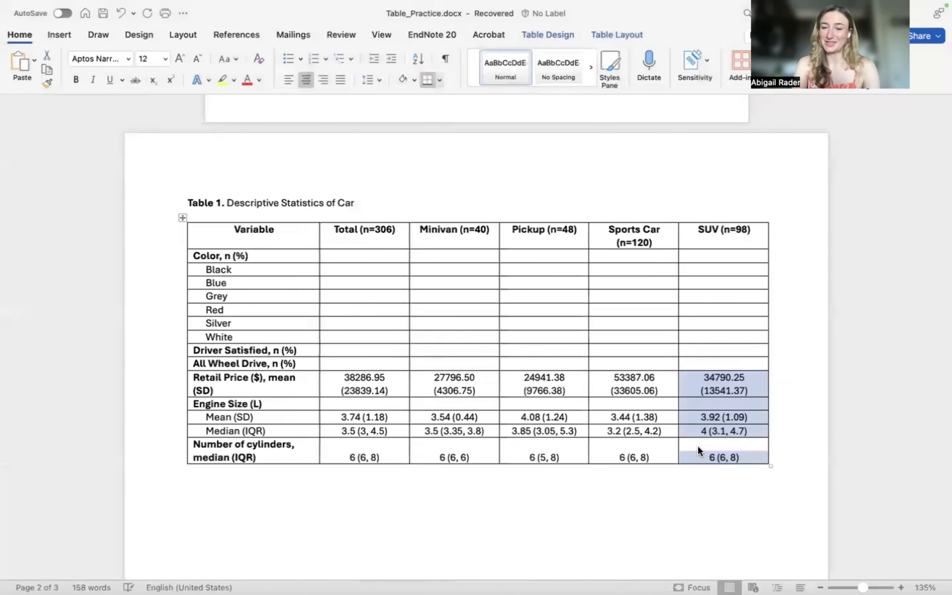
left_click(523, 365)
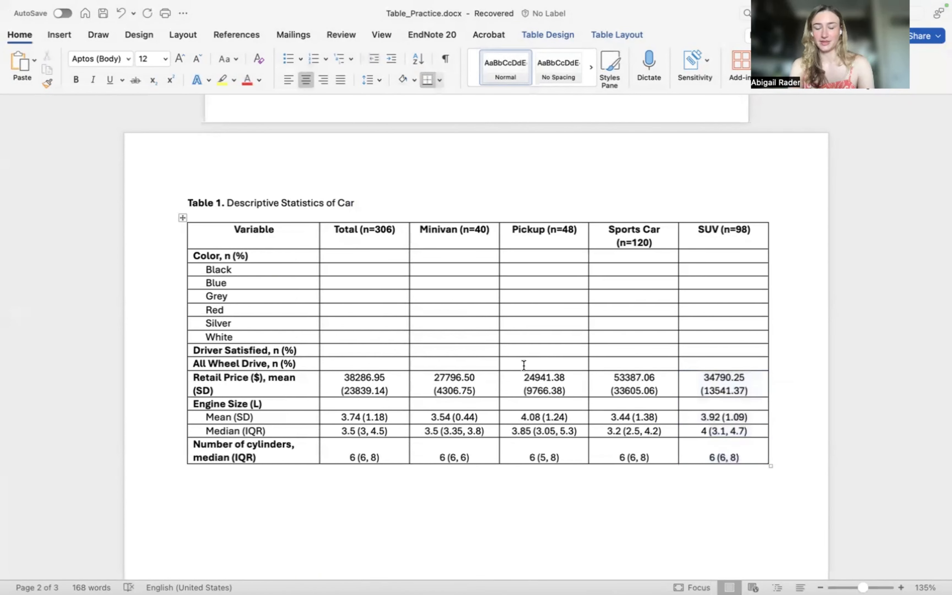
Switch to Excel and save the workbook as Table_making in the Downloads folder in Excel Workbook (.xlsx) format
key("ctrl+Right")
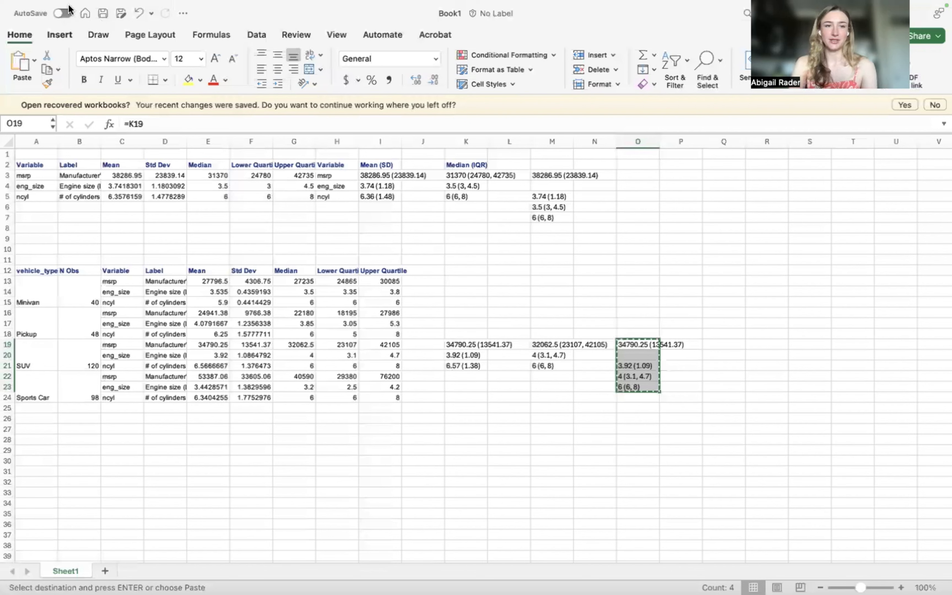
left_click(79, 7)
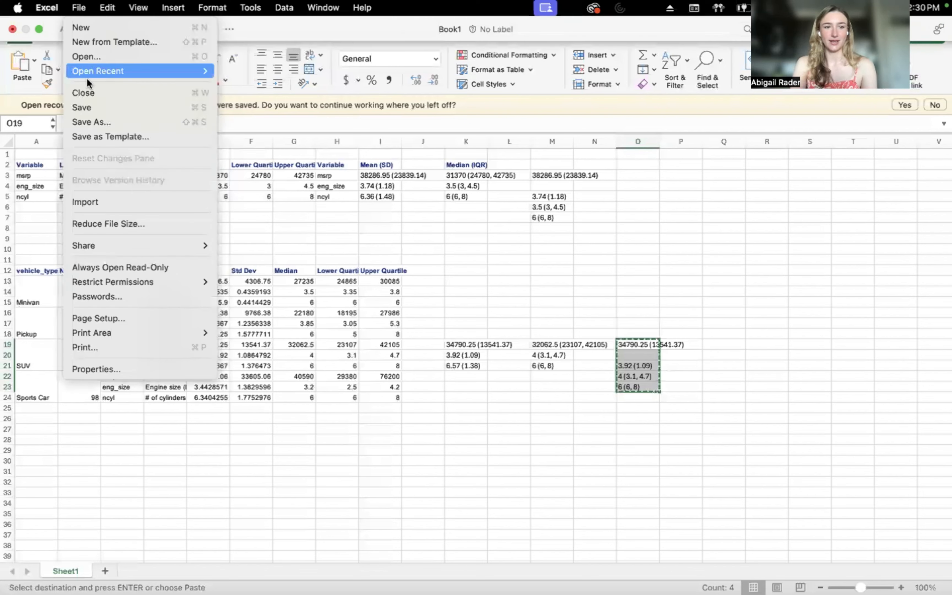
left_click(74, 122)
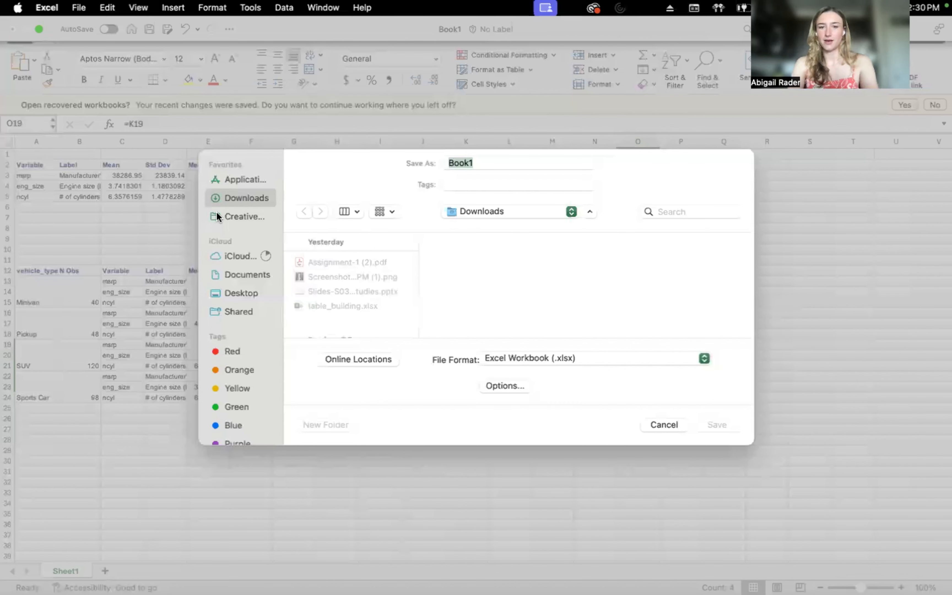
type("Table_making")
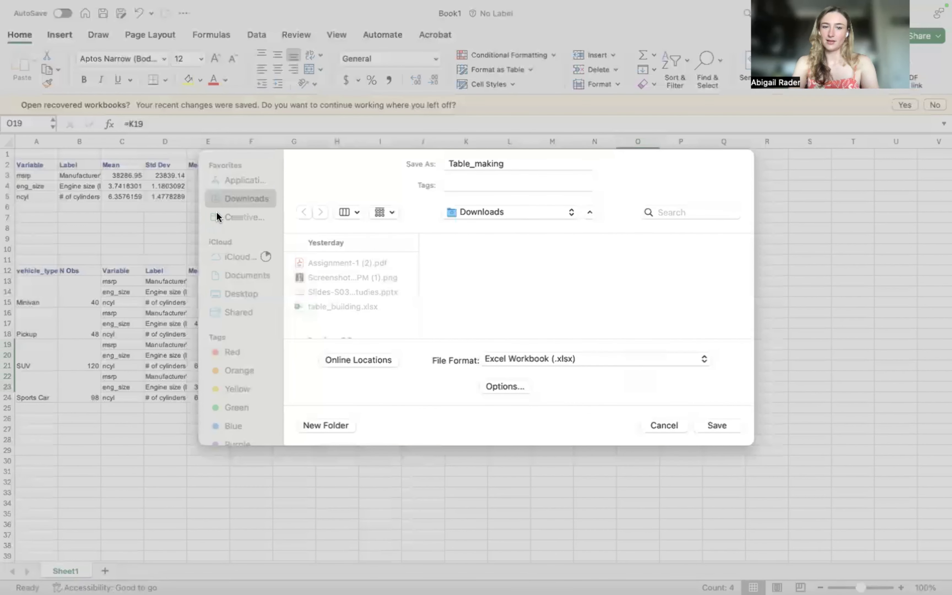
key("Return")
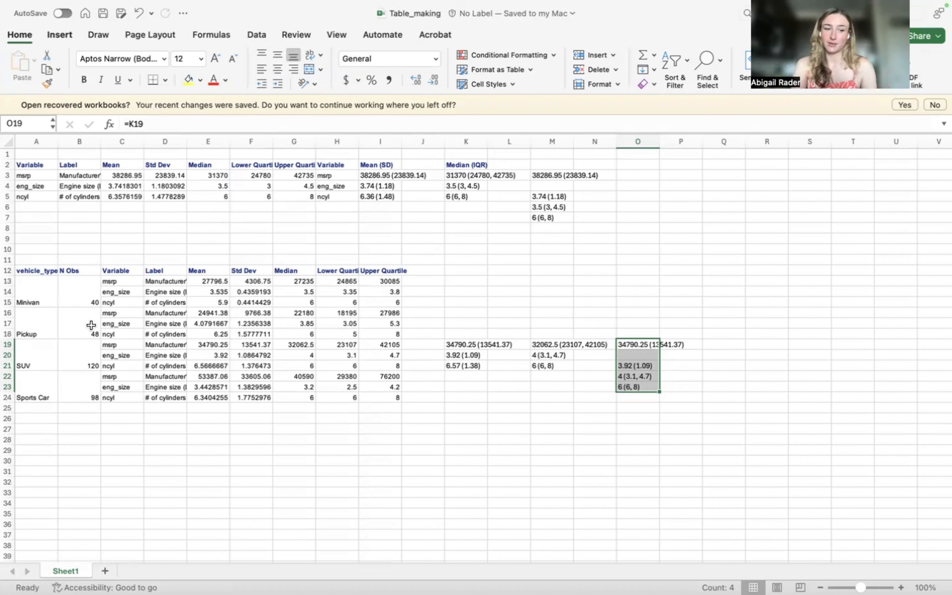
Rename Sheet1 as Numerical Data
double_click(65, 570)
type("N")
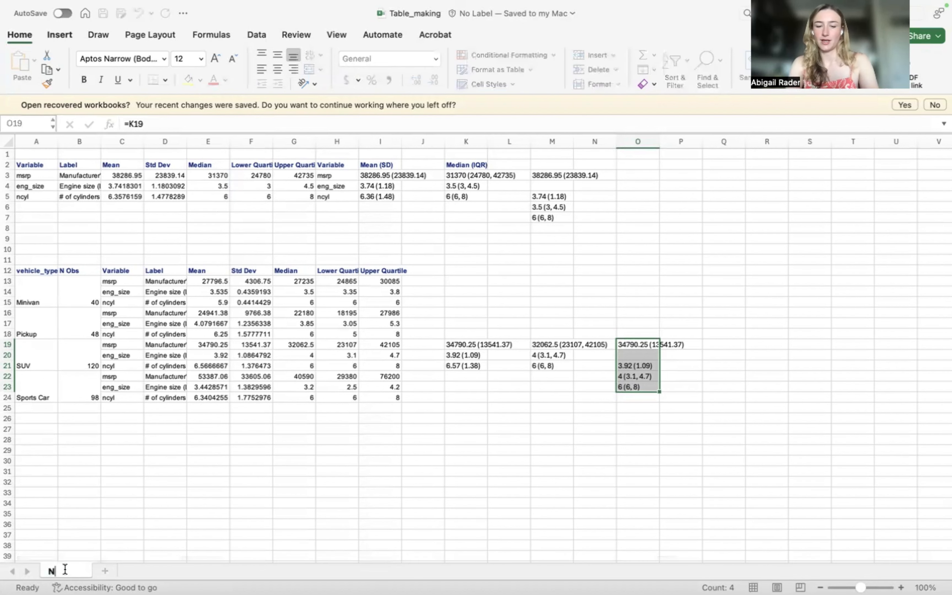
type("umerical Data")
key("Return")
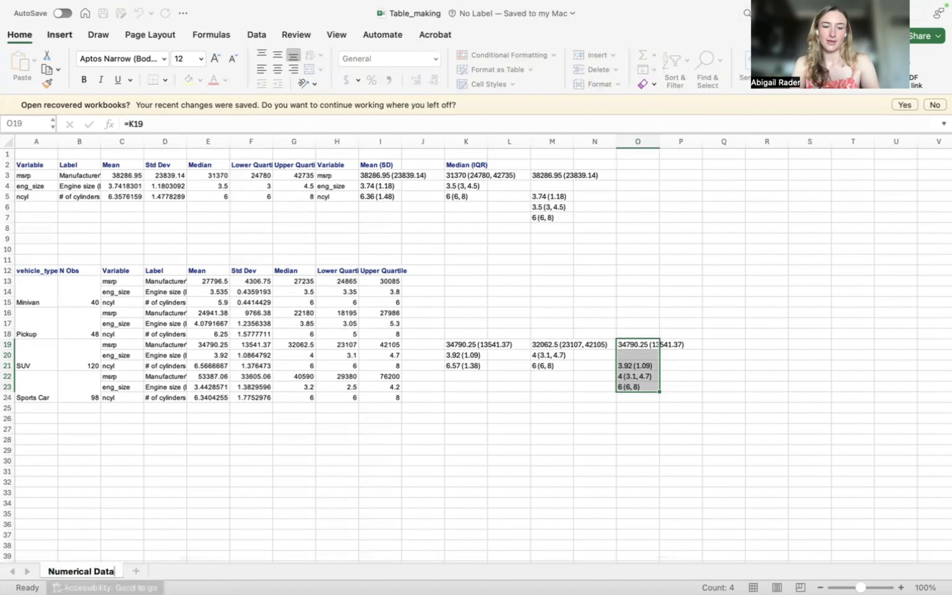
Add a second worksheet named Categorical Data and keep it as the active sheet
left_click(136, 567)
double_click(138, 570)
type("Ca")
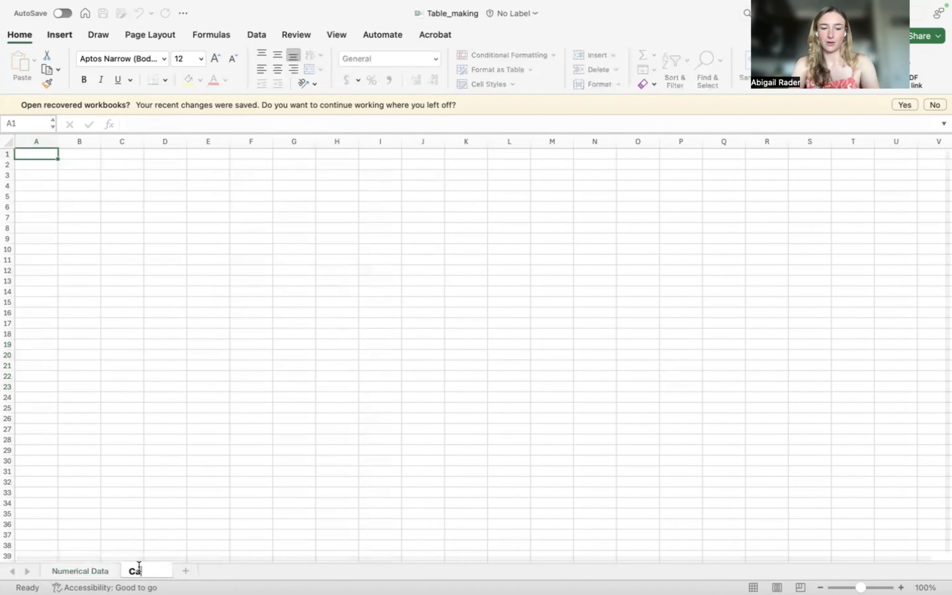
type("tegorical Data")
key("Return")
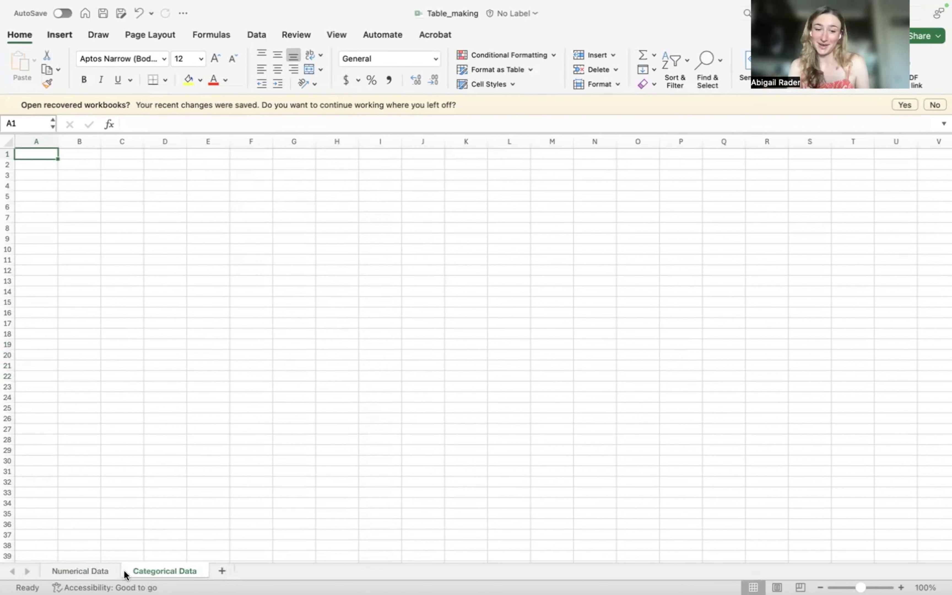
left_click(81, 571)
left_click(150, 571)
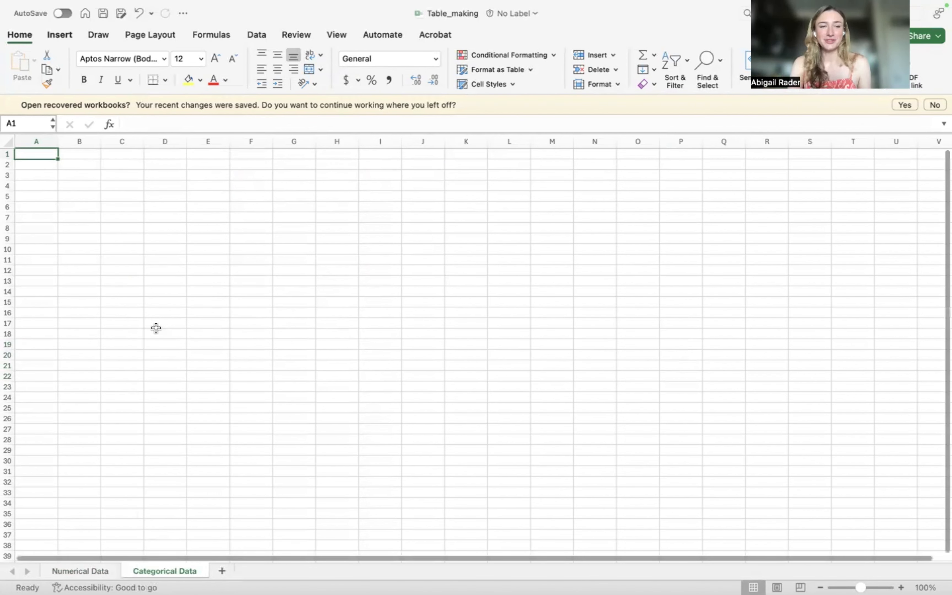
Switch to the SAS Studio results and examine the FREQ Procedure tables for vehicle_type and vehicle_type by color
left_click(41, 161)
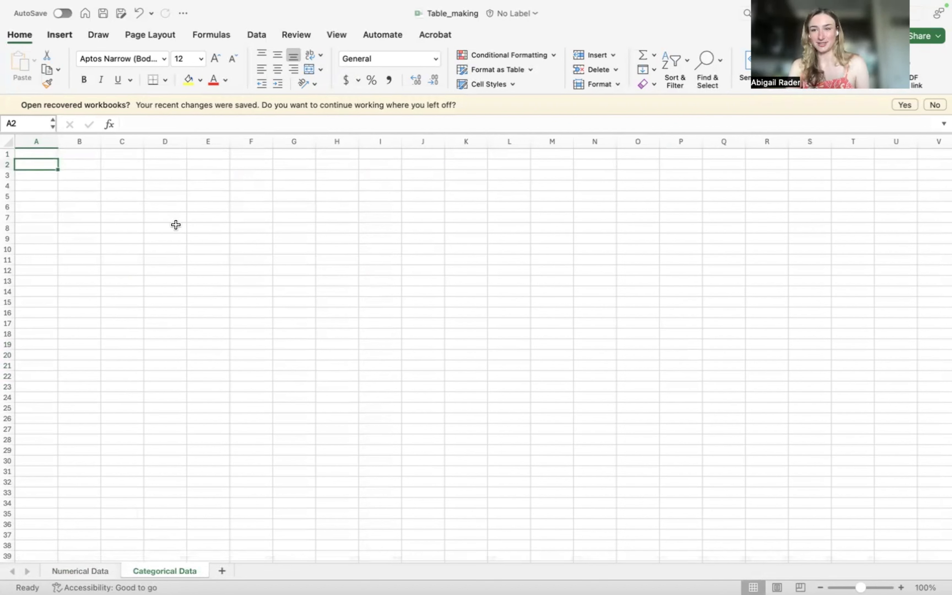
key("ctrl+Right")
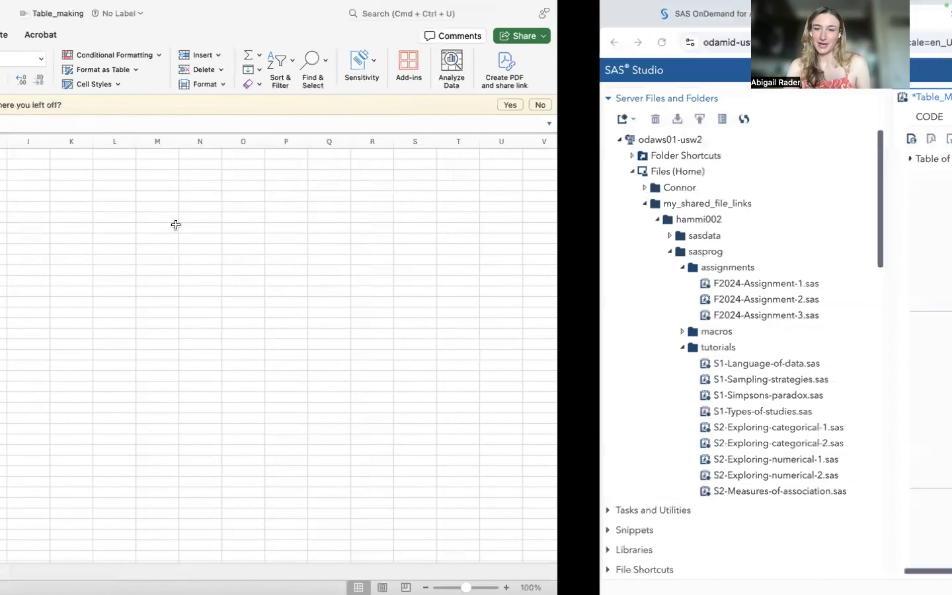
scroll(485, 333, "down", 3)
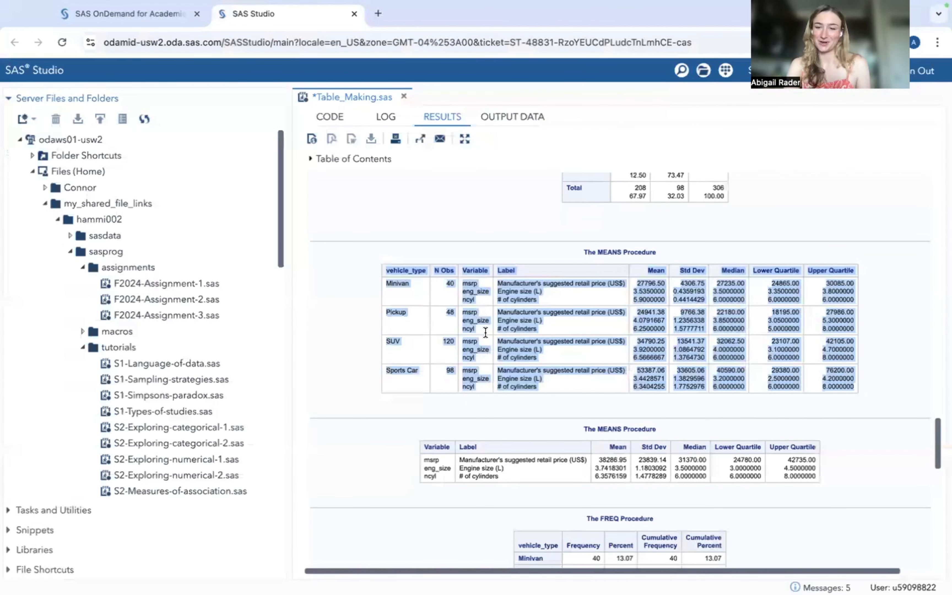
scroll(485, 333, "down", 10)
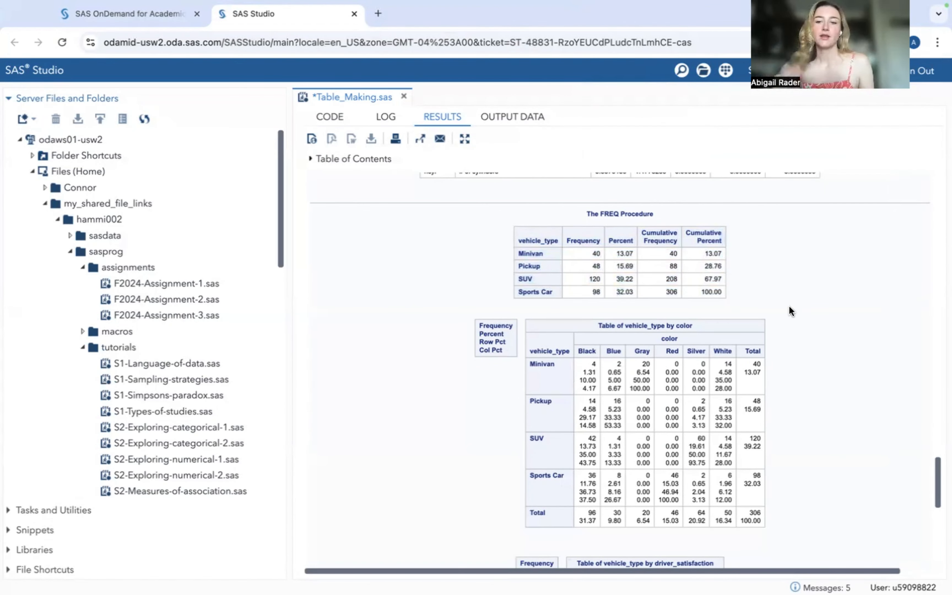
left_click_drag(523, 239, 676, 298)
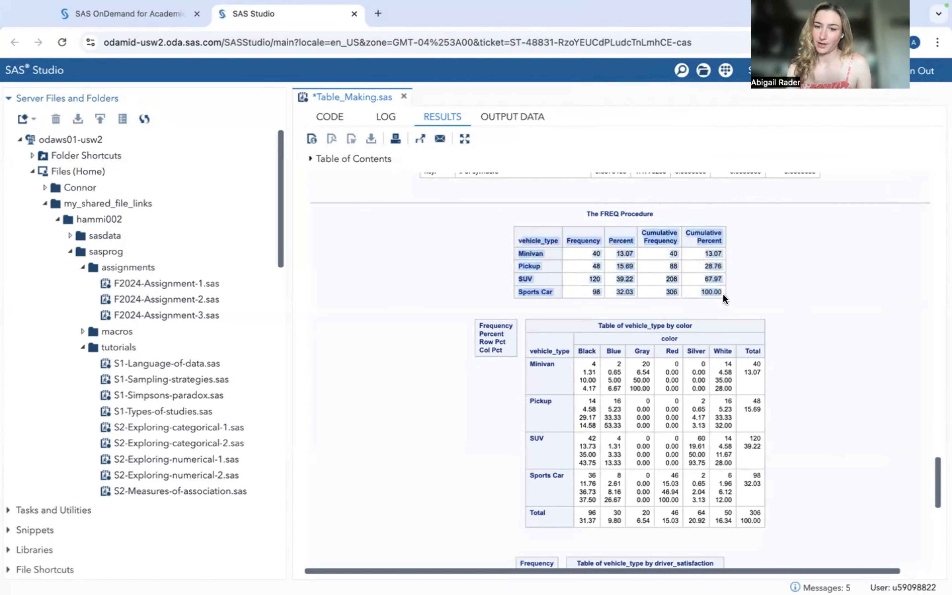
left_click(649, 264)
scroll(650, 265, "down", 3)
scroll(650, 264, "down", 1)
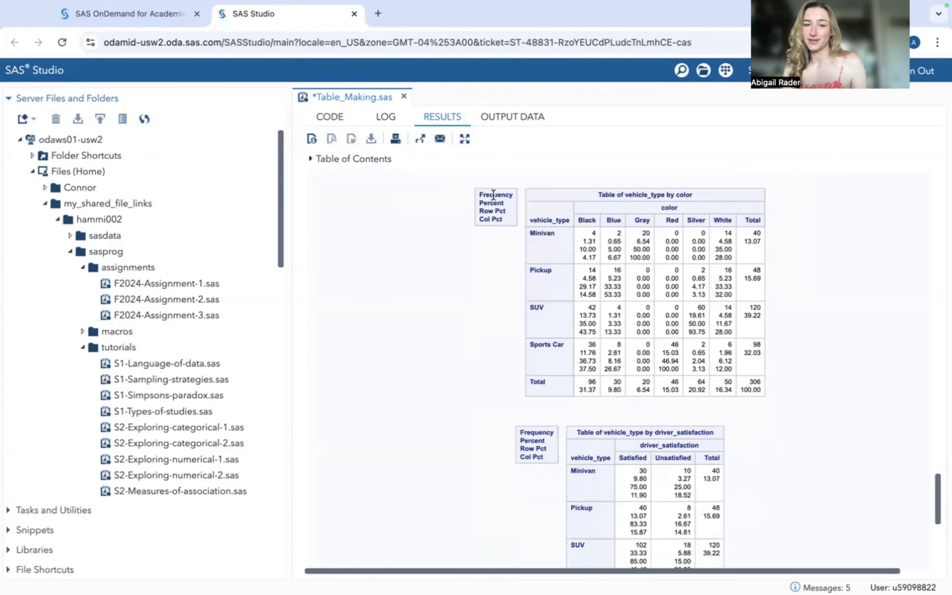
left_click_drag(477, 192, 764, 388)
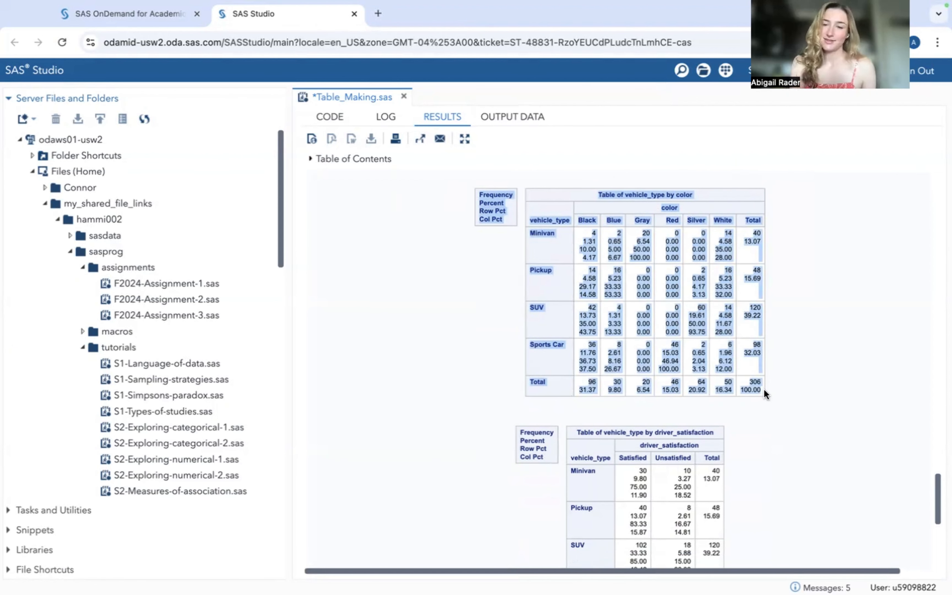
left_click(834, 219)
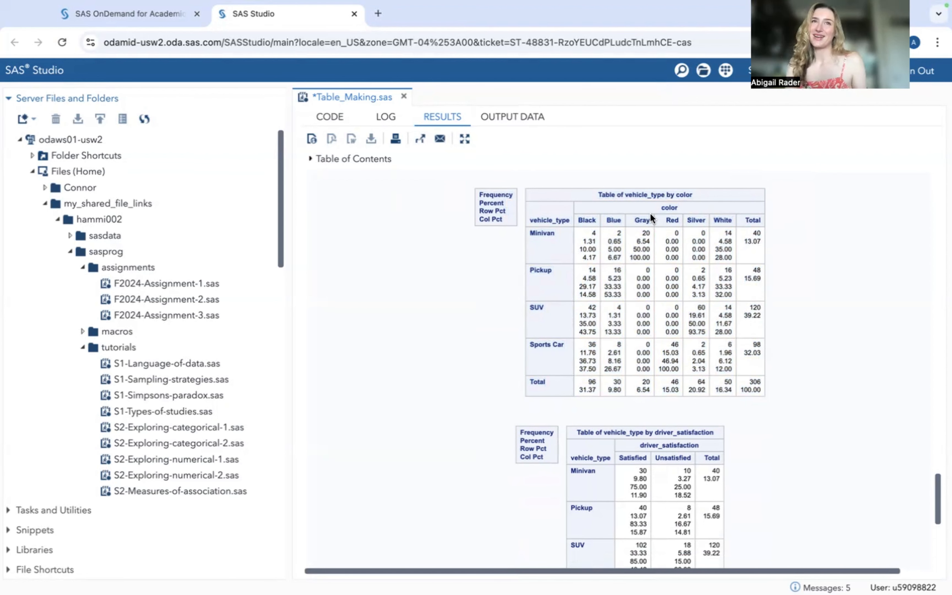
Copy the vehicle_type by color table with its legend from SAS Studio into cell A2 of the Categorical Data sheet in Excel
left_click_drag(529, 194, 763, 389)
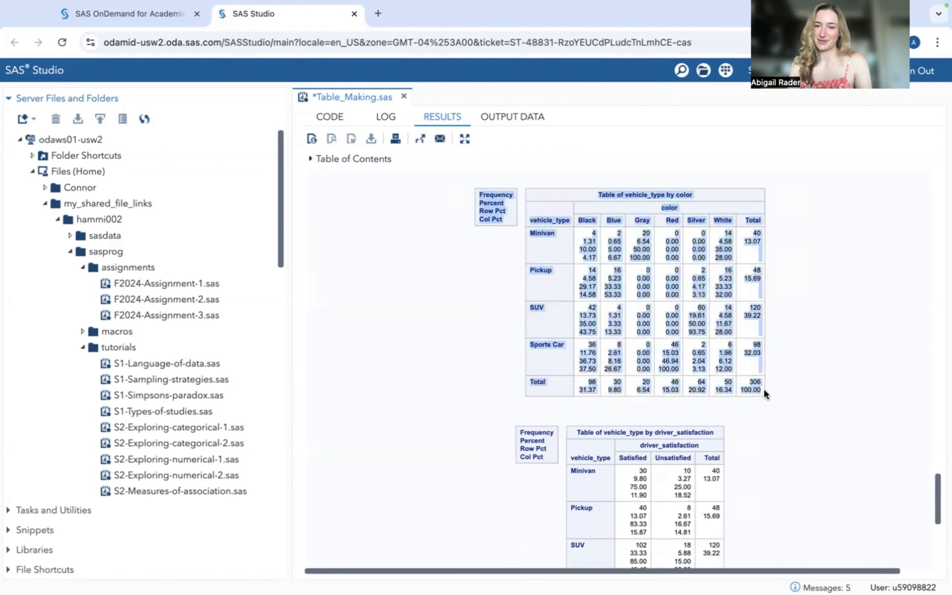
key("super+c")
key("super+Tab")
left_click(43, 162)
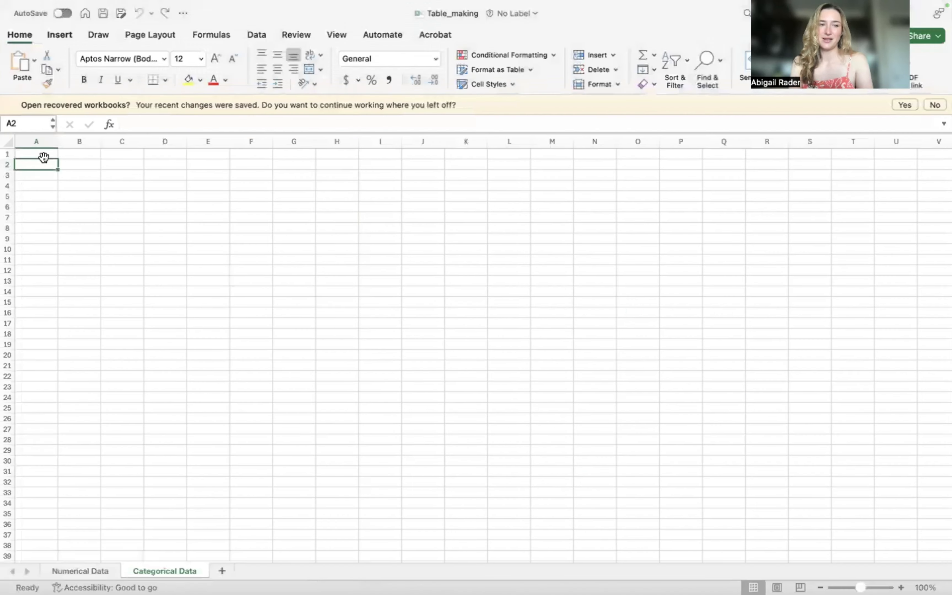
key("super+v")
left_click(335, 293)
Switch to Word and examine which categorical cells of Table 1 are empty in the Total and vehicle type columns
key("ctrl+Left")
key("ctrl+Right")
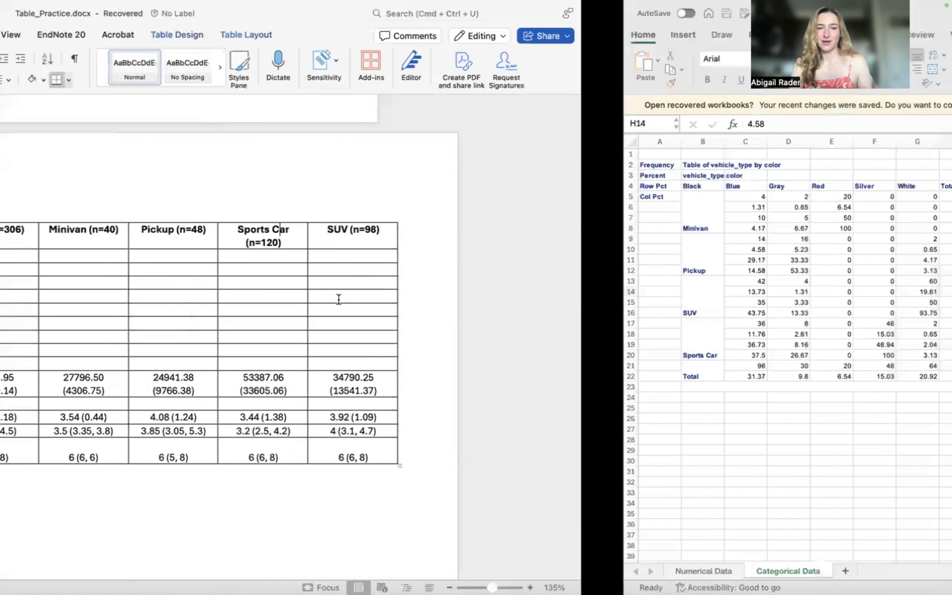
left_click_drag(266, 281, 266, 314)
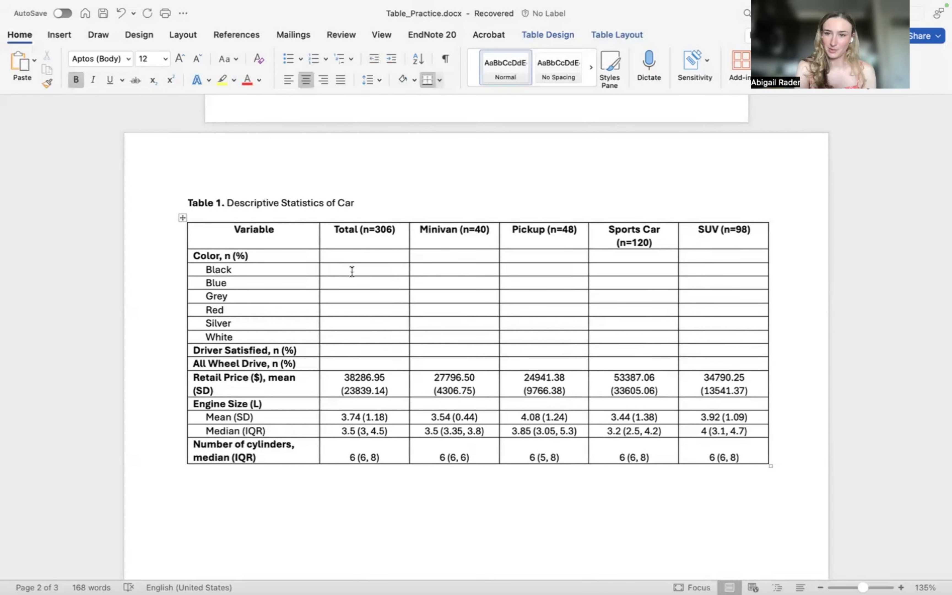
left_click_drag(352, 271, 352, 369)
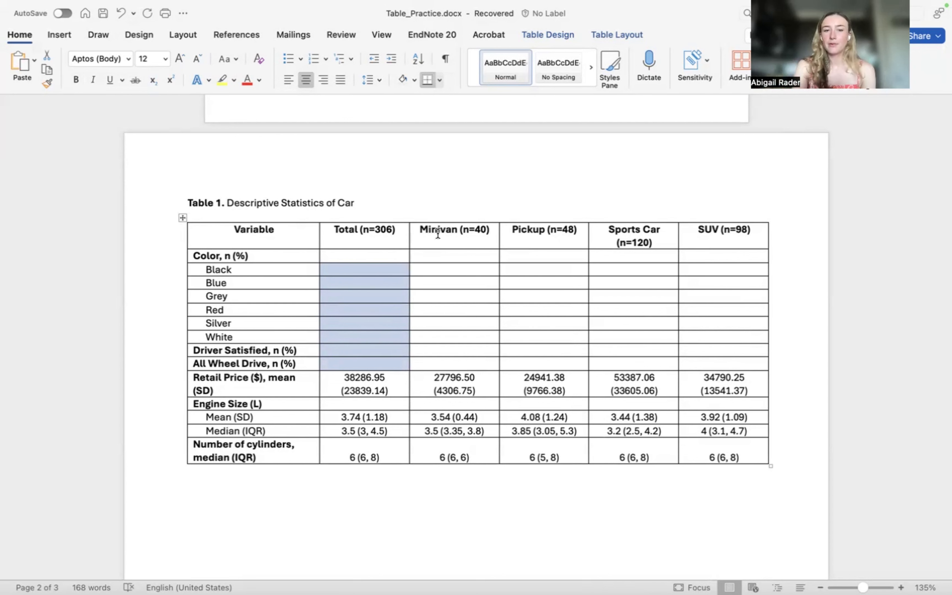
left_click_drag(438, 234, 706, 232)
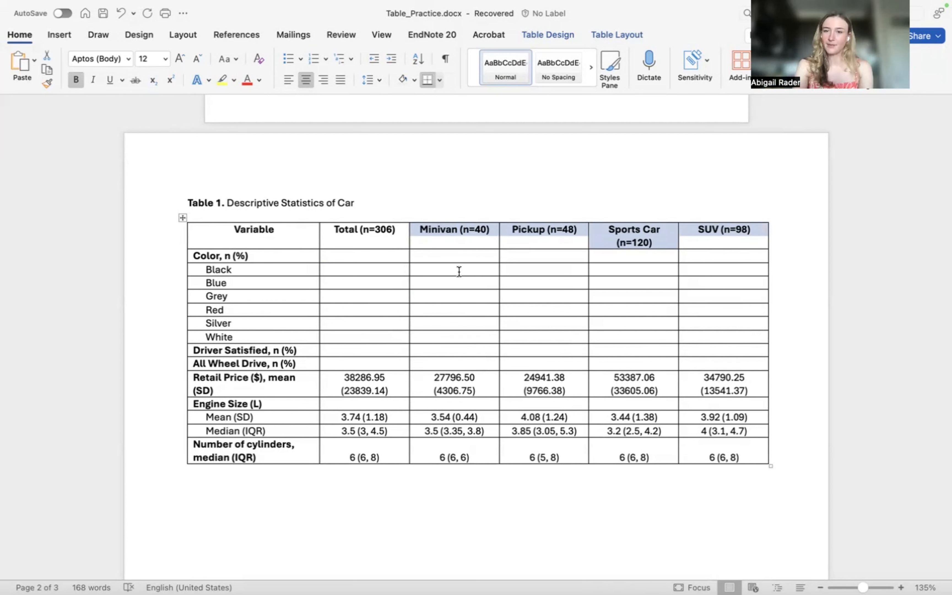
left_click_drag(459, 271, 707, 274)
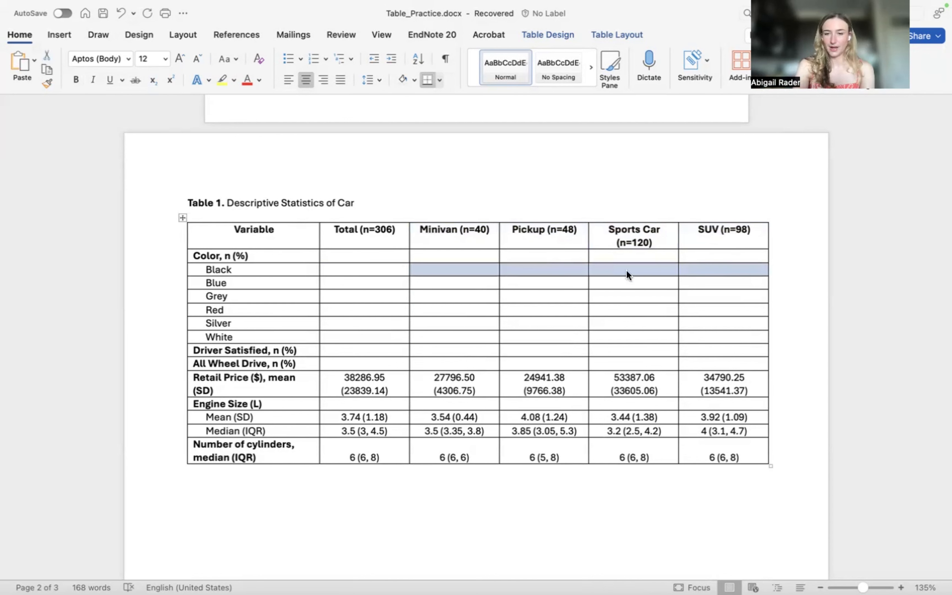
left_click(434, 270)
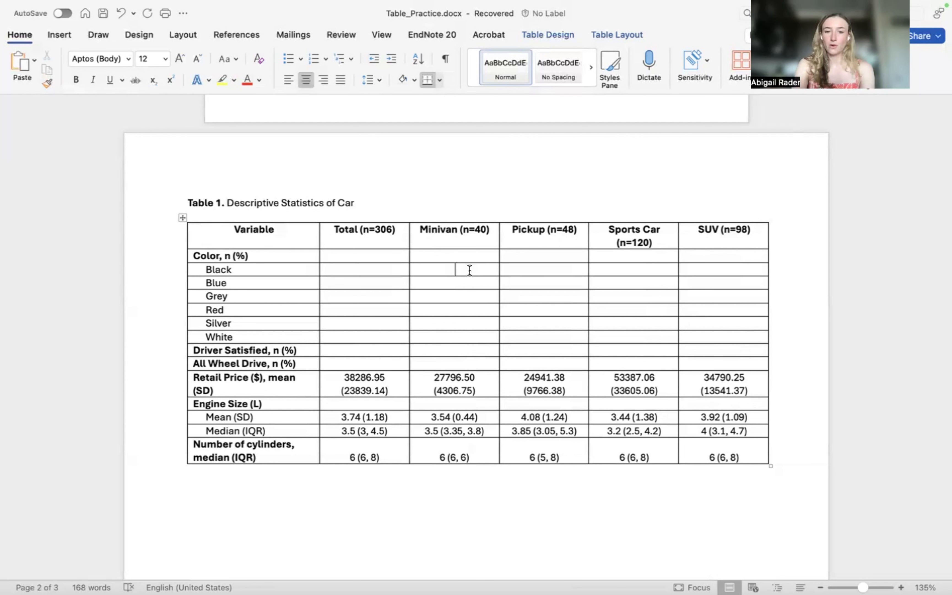
Compare the color cells down the Minivan column and across the Black row with the group sizes in the Table 1 header
left_click_drag(468, 274, 457, 336)
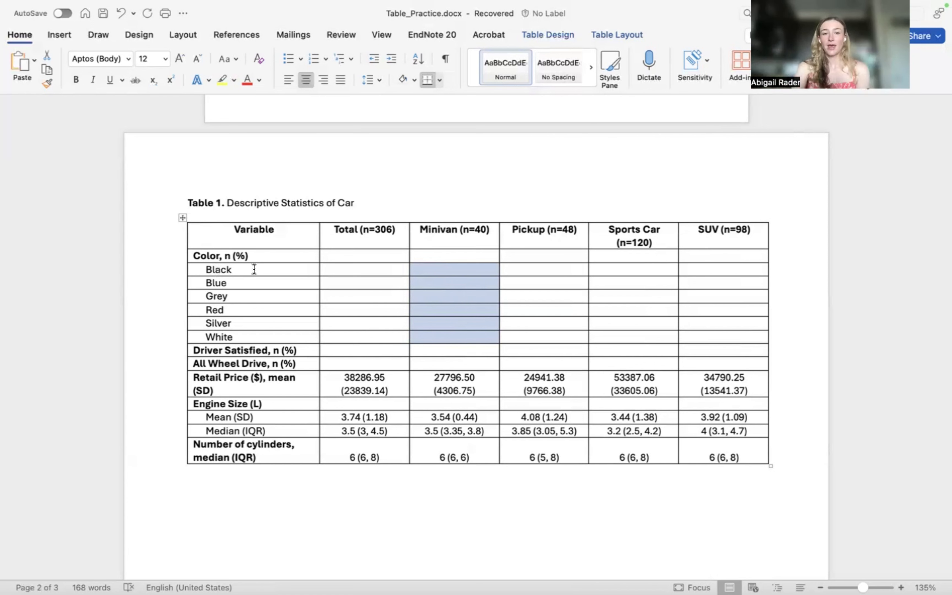
left_click(451, 299)
left_click_drag(452, 265, 707, 266)
double_click(480, 229)
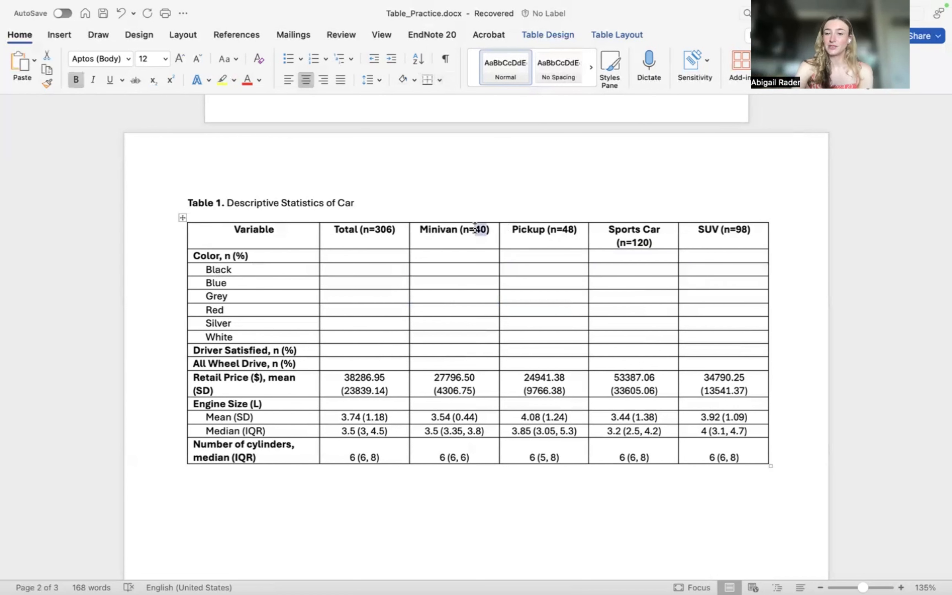
left_click_drag(472, 268, 709, 267)
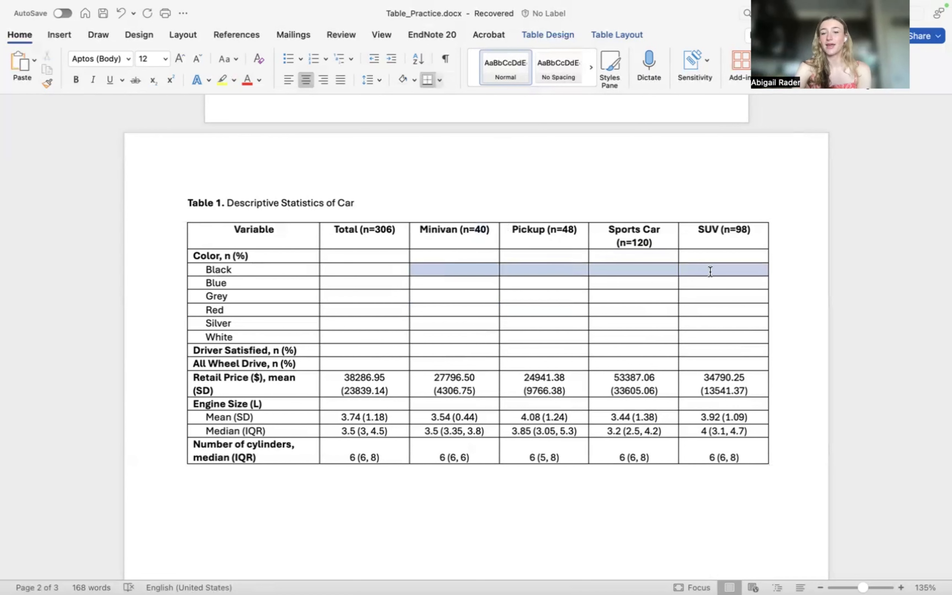
double_click(484, 230)
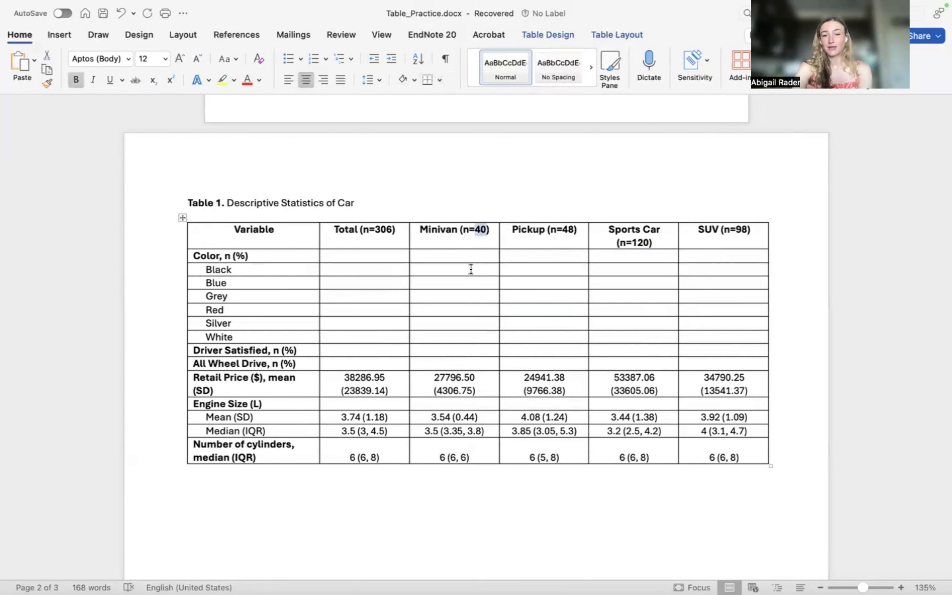
left_click_drag(470, 268, 701, 269)
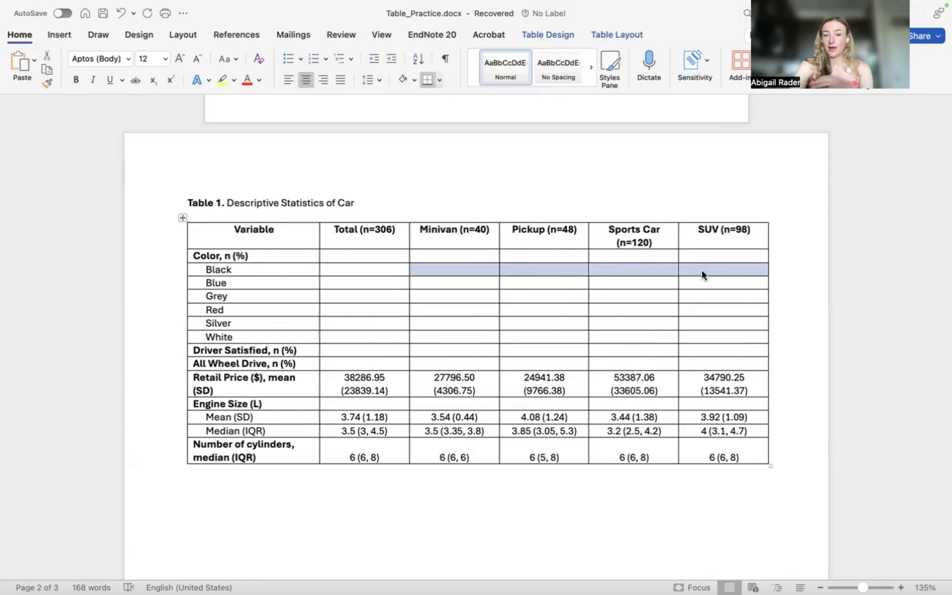
left_click_drag(638, 242, 646, 245)
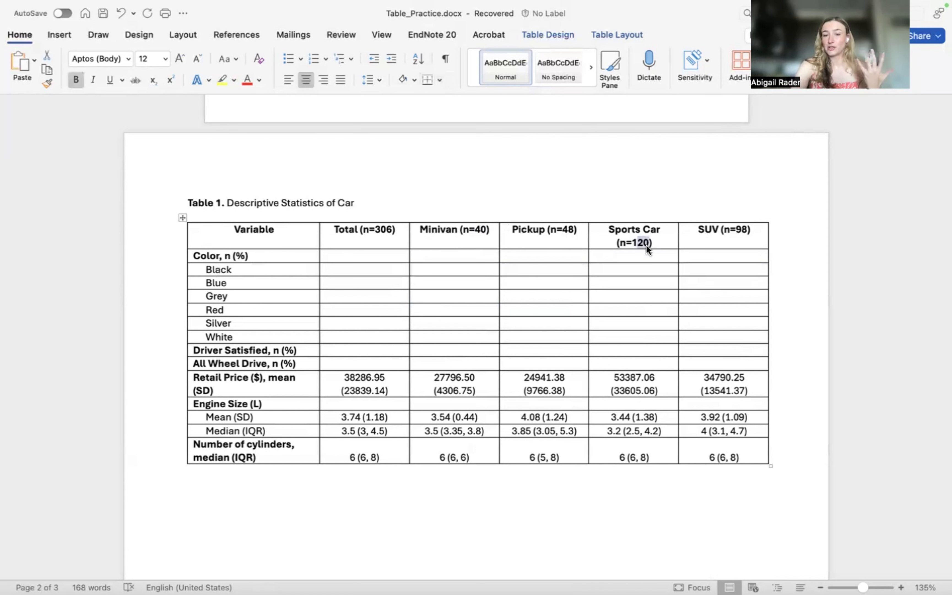
left_click(635, 270)
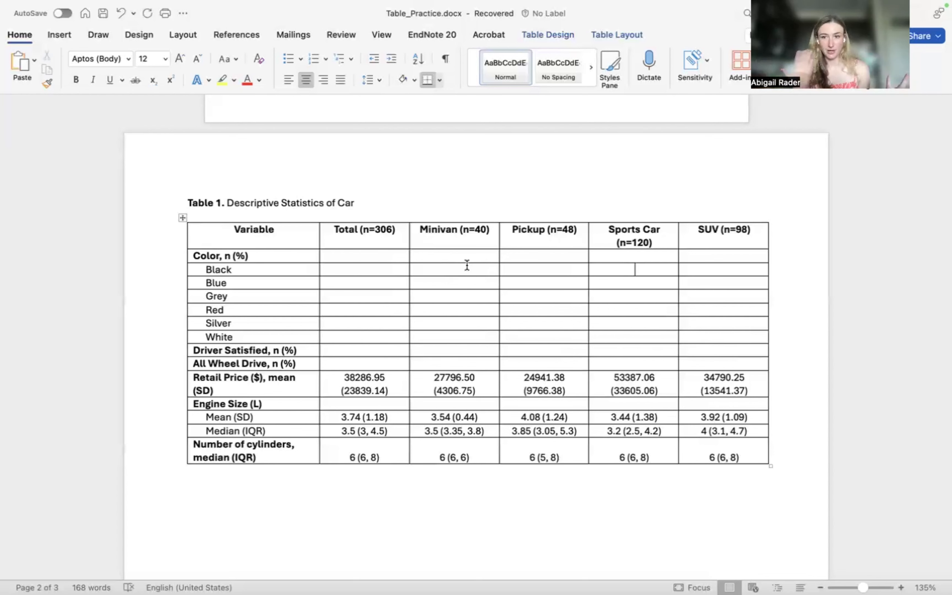
left_click(467, 265)
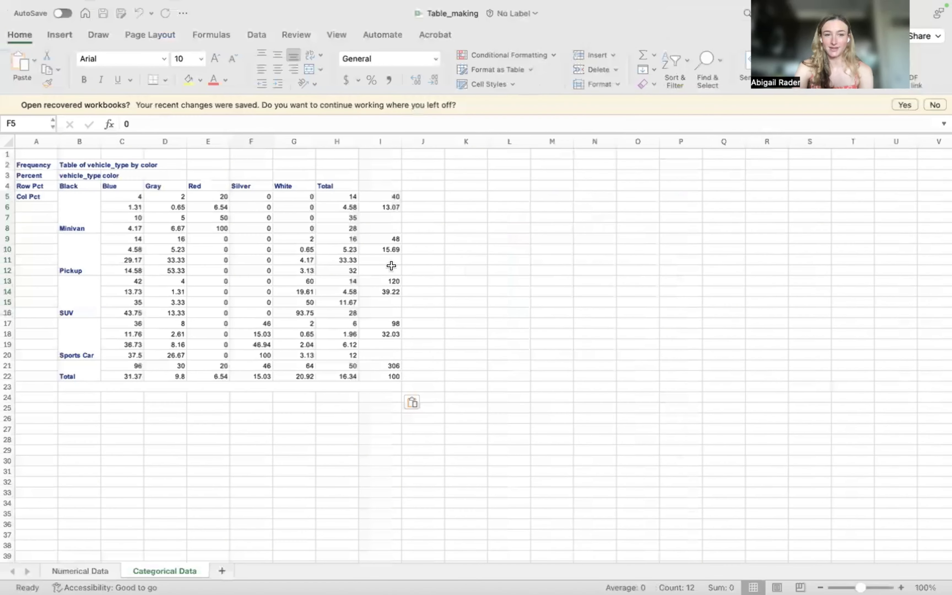
Examine the legend in A2:A5 and match its four statistics to the Minivan values in row 5 and C5:C8
left_click(32, 176)
left_click(35, 165)
left_click(34, 175)
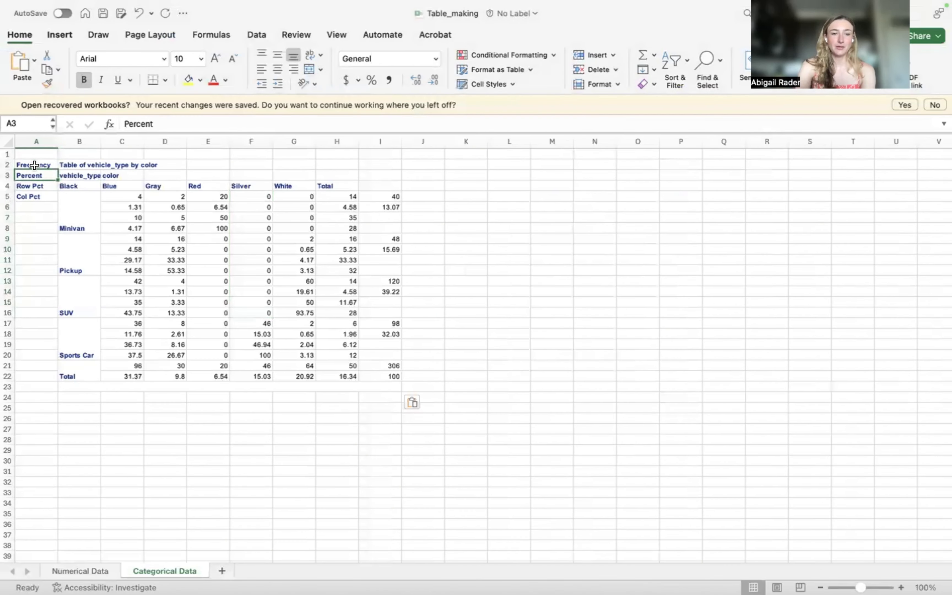
key("Down")
key("Down")
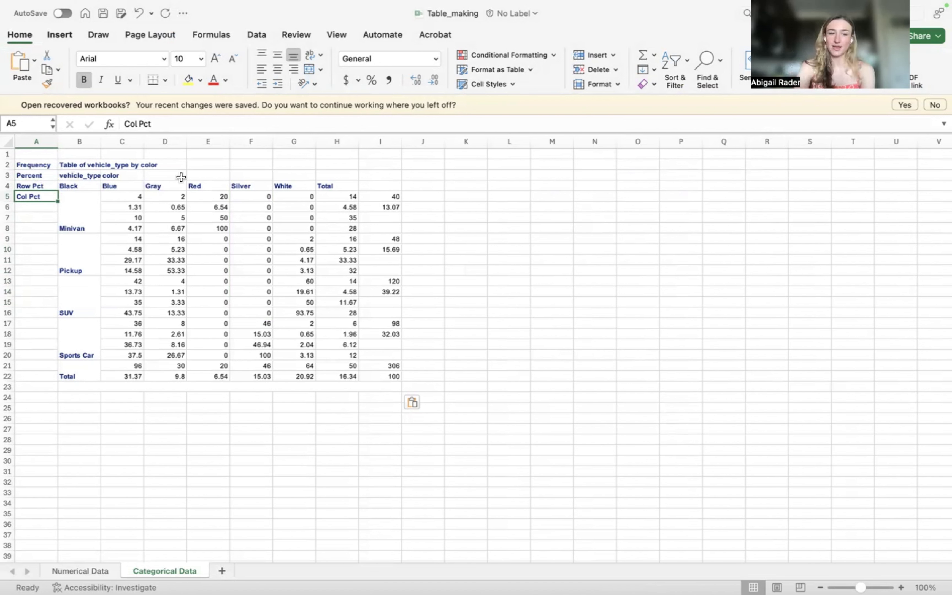
left_click_drag(135, 197, 339, 194)
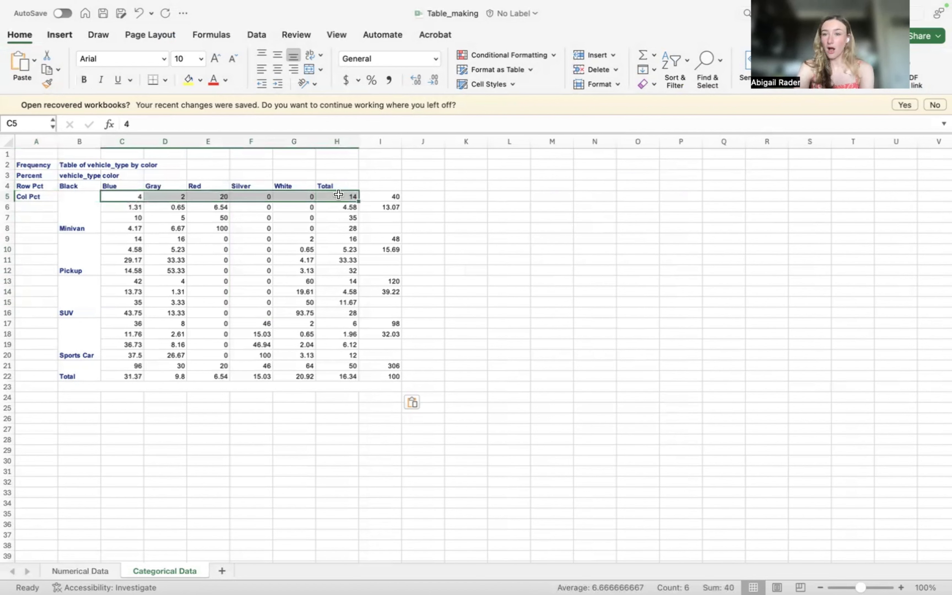
left_click(302, 215)
left_click(140, 198)
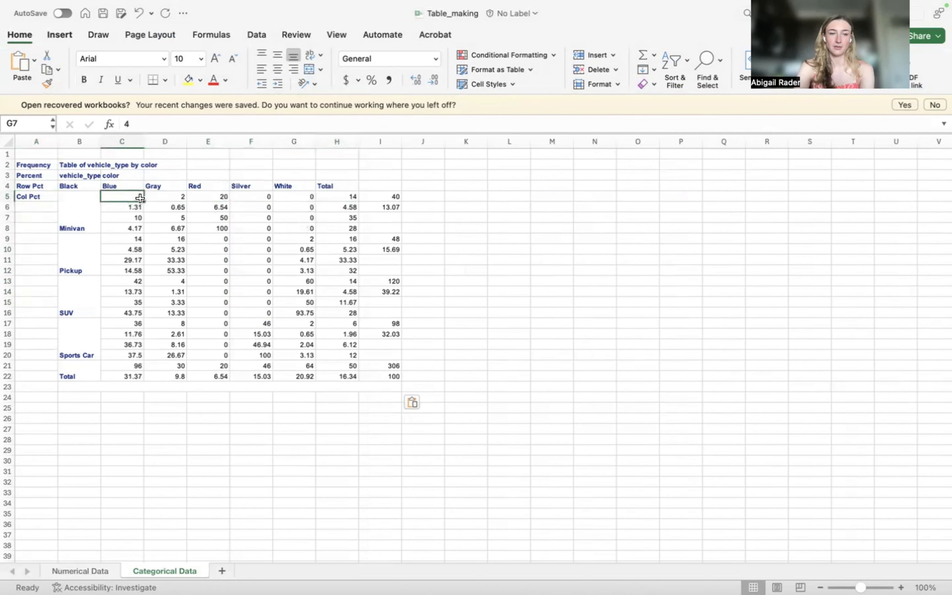
left_click_drag(139, 198, 136, 229)
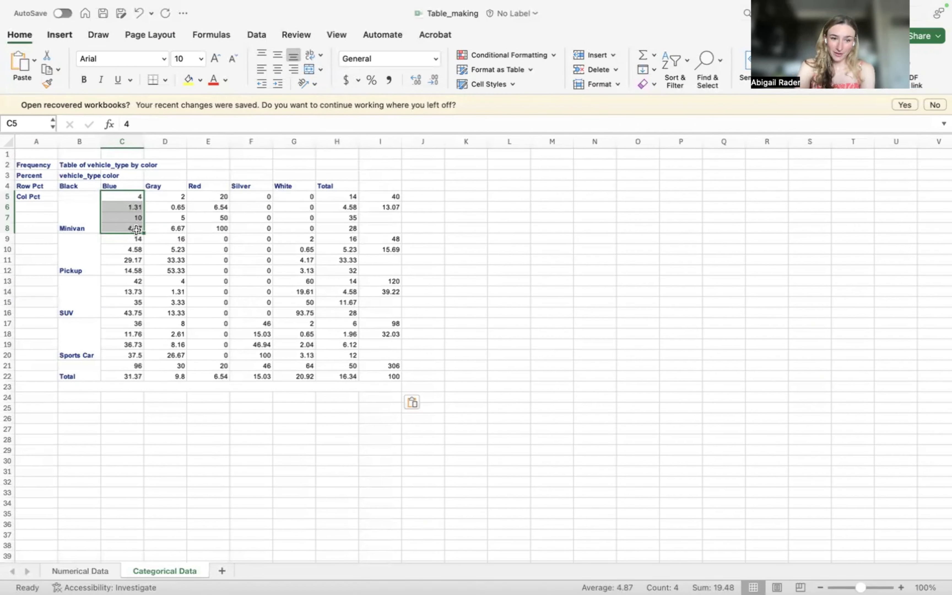
Switch to Word and begin the Minivan entry in the Blue row of Table 1 with "4 (", using the count from C5
key("ctrl+Left")
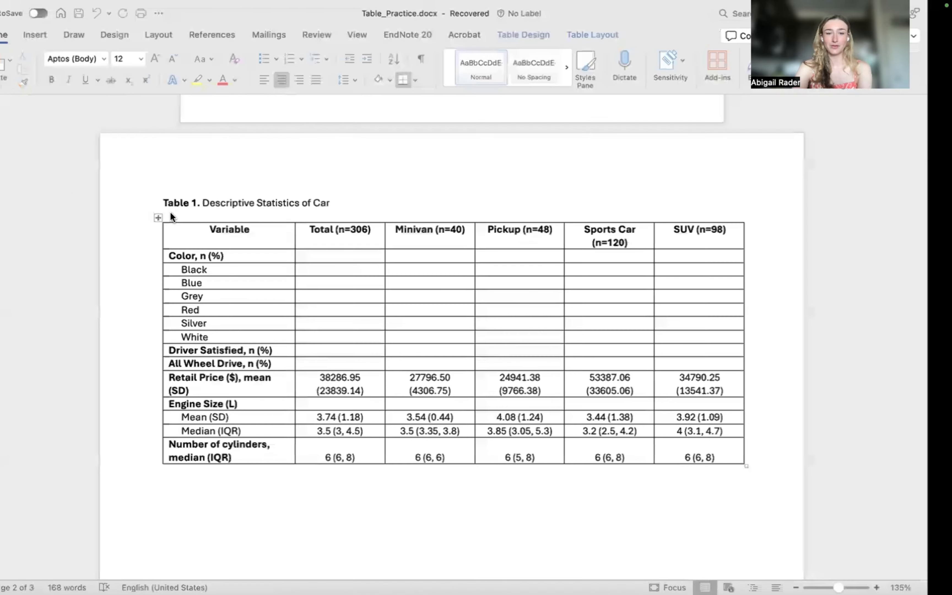
key("ctrl+Right")
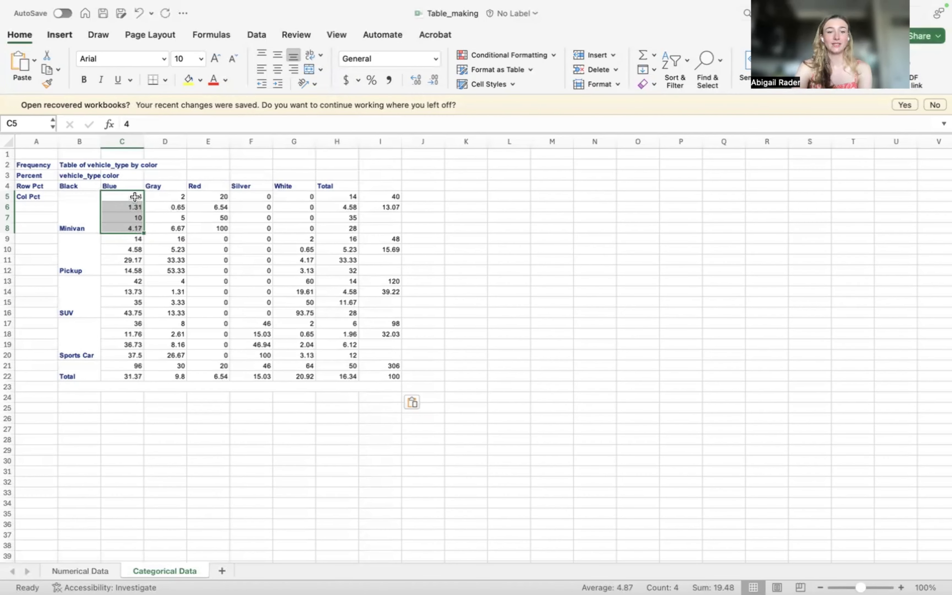
left_click(135, 197)
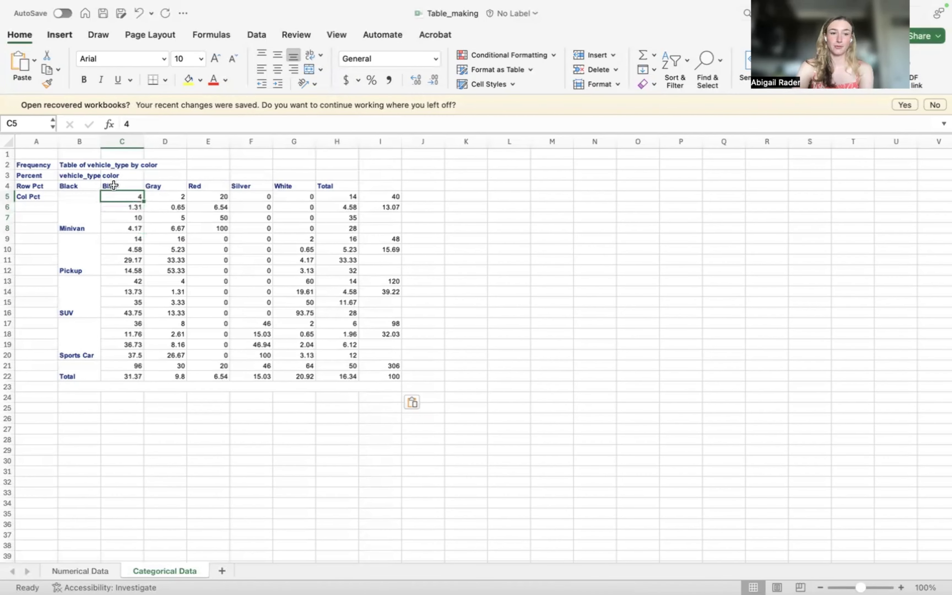
key("ctrl+Left")
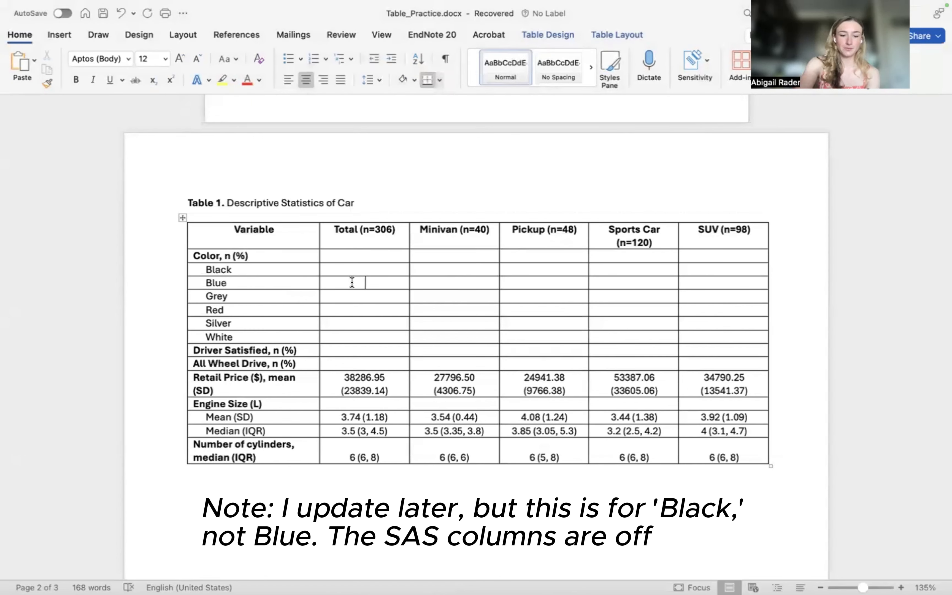
key("ctrl+Right")
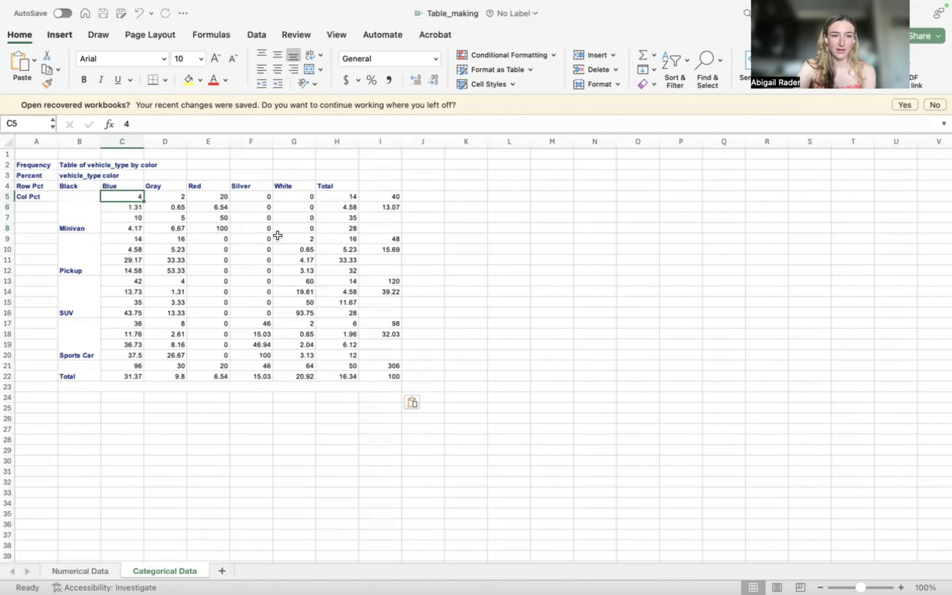
key("ctrl+Left")
type("4")
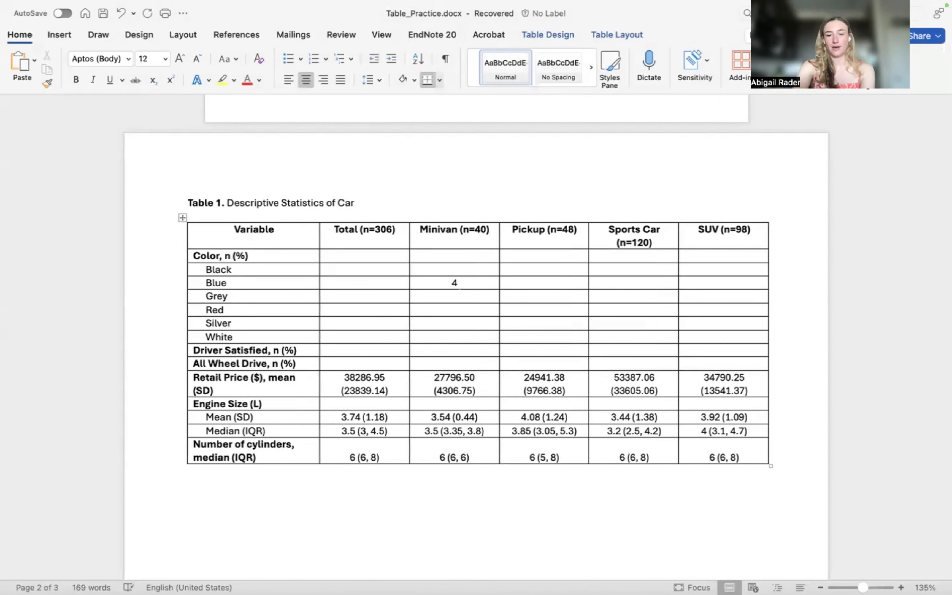
type(" (")
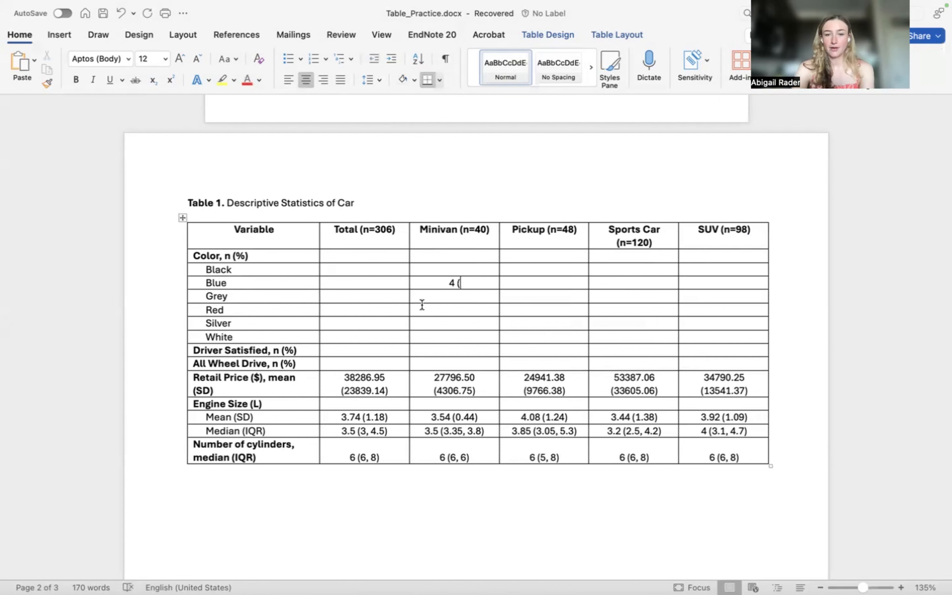
Switch to Excel, compare the first Minivan count with its row total and row percent, and examine the vehicle type labels in column B
key("ctrl+Right")
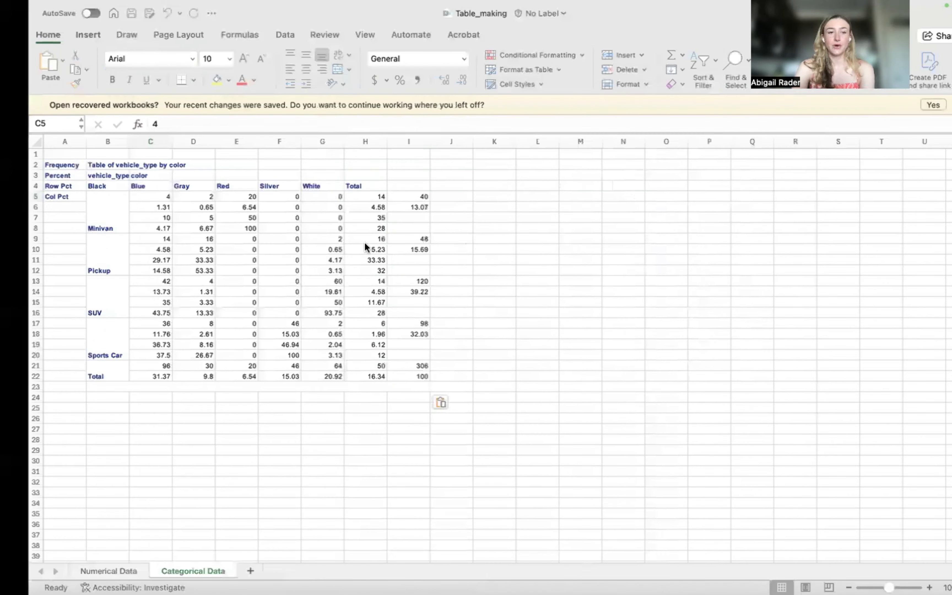
key("ctrl+Left")
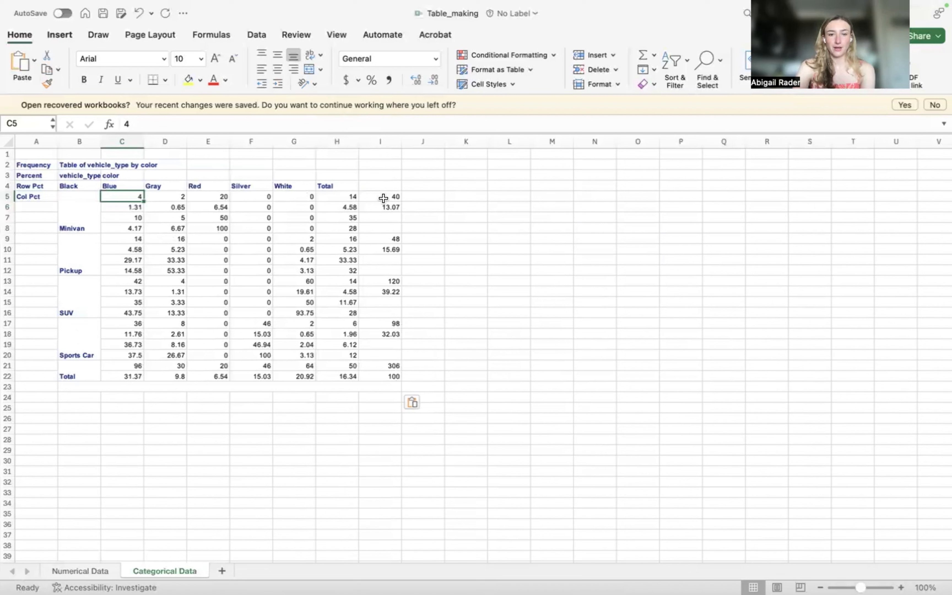
left_click(391, 198)
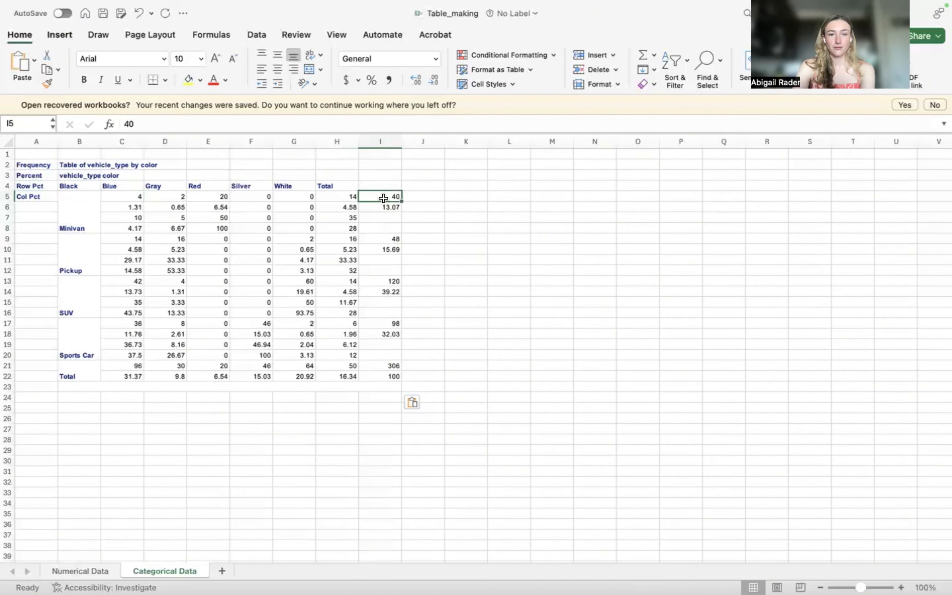
left_click(134, 196)
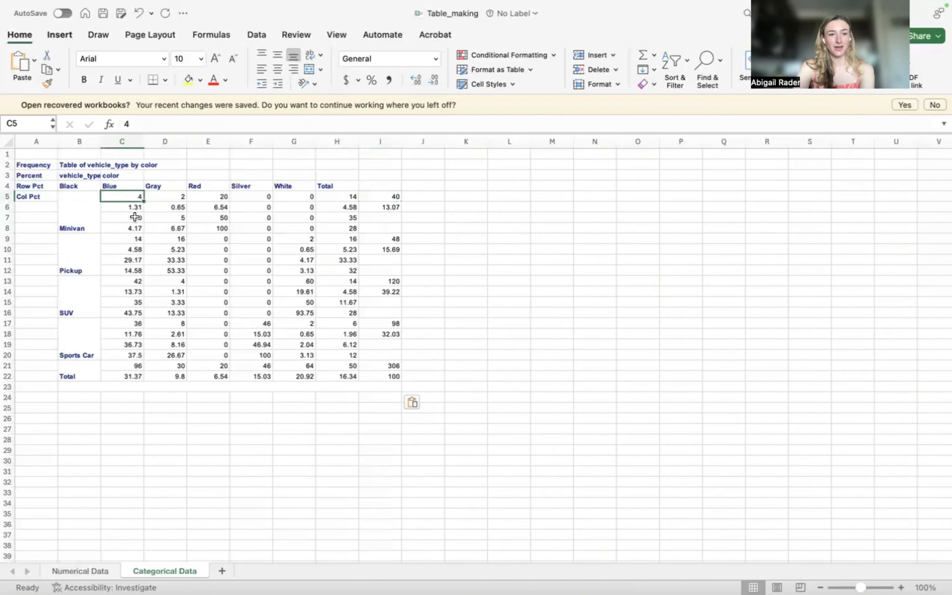
left_click(120, 219)
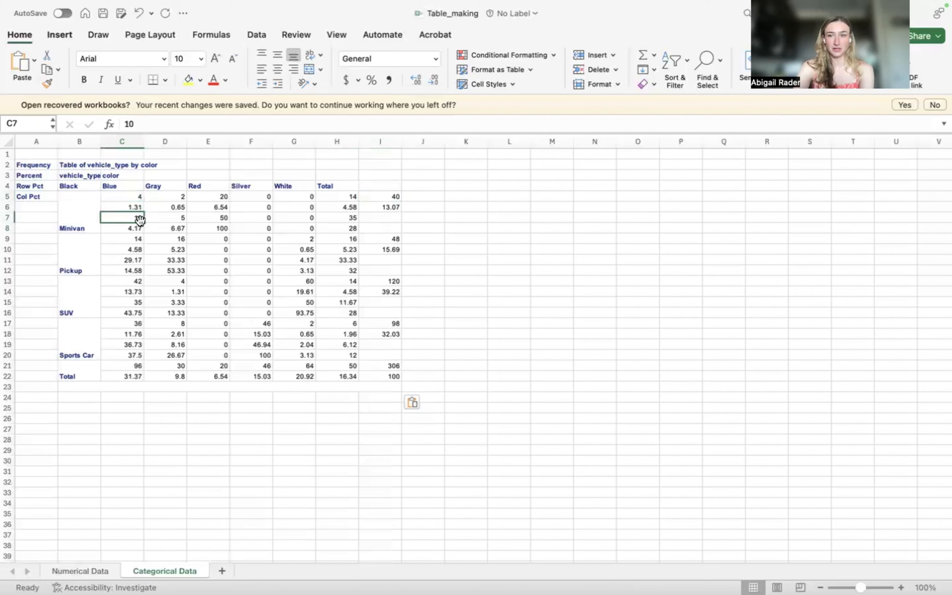
left_click(133, 196)
left_click(74, 206)
left_click_drag(74, 206, 64, 377)
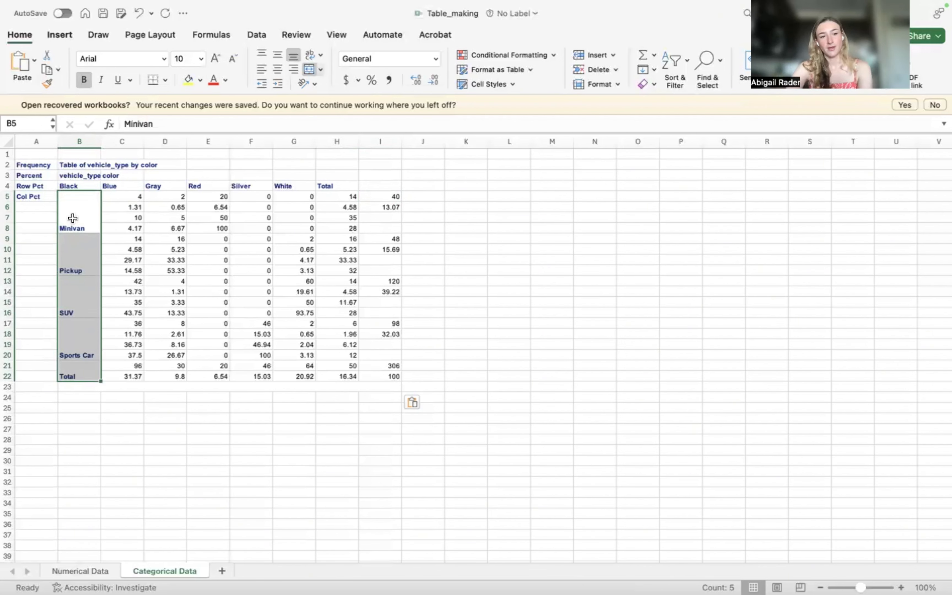
left_click_drag(73, 217, 71, 377)
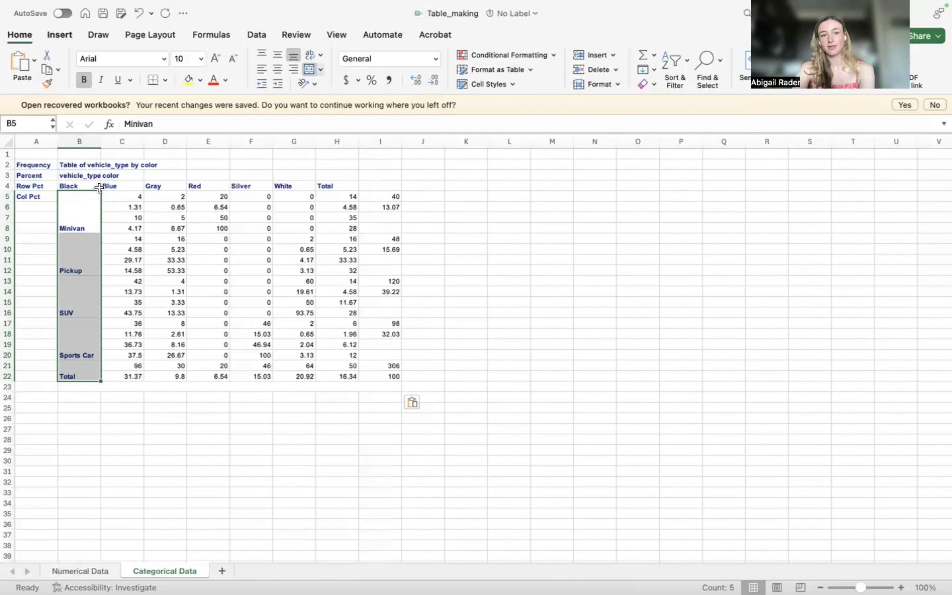
left_click(82, 210)
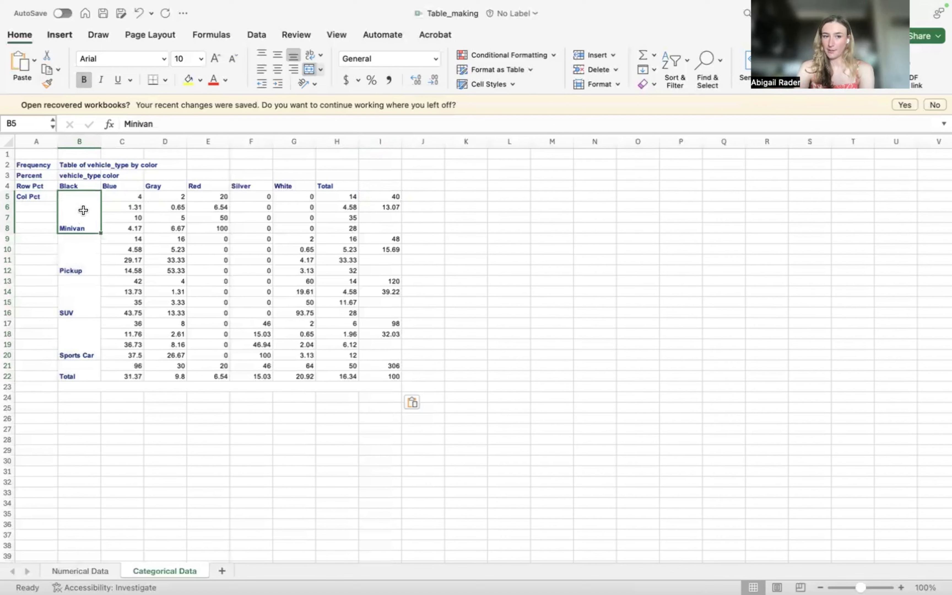
key("Right")
left_click(83, 211)
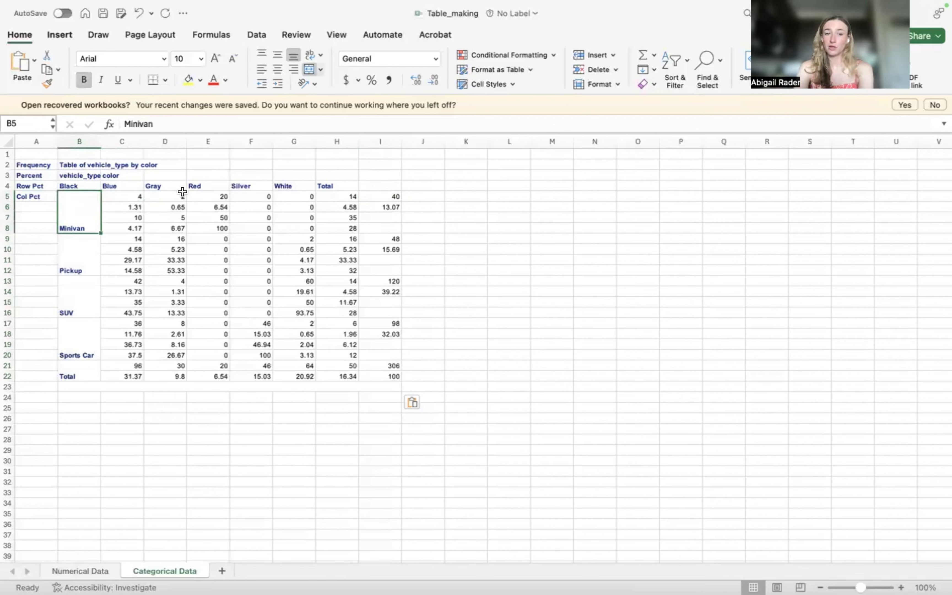
Switch to the SAS Studio code and reverse the color crosstab in the PROC FREQ tables statement to color*vehicle_type
key("ctrl+Right")
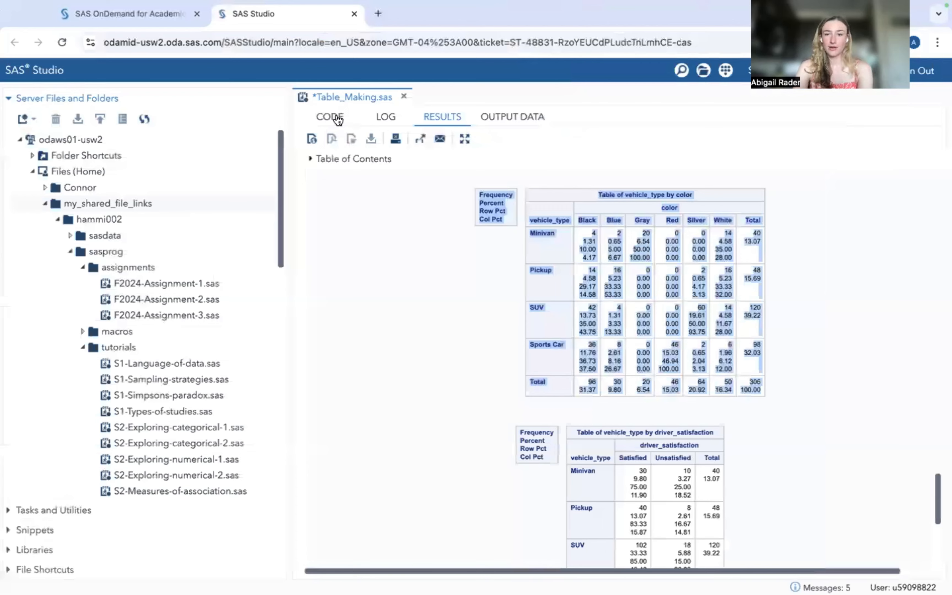
left_click(337, 119)
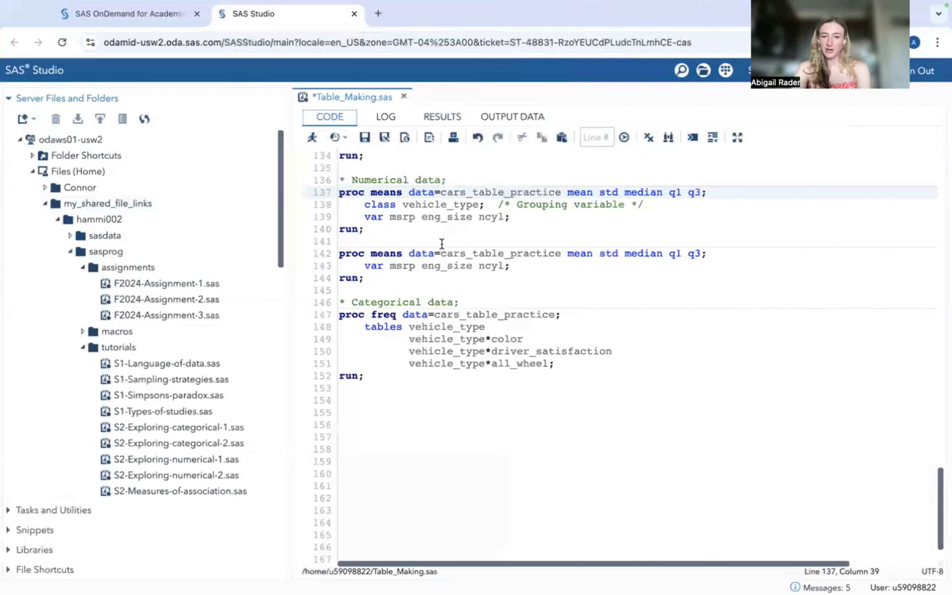
scroll(487, 338, "down", 1)
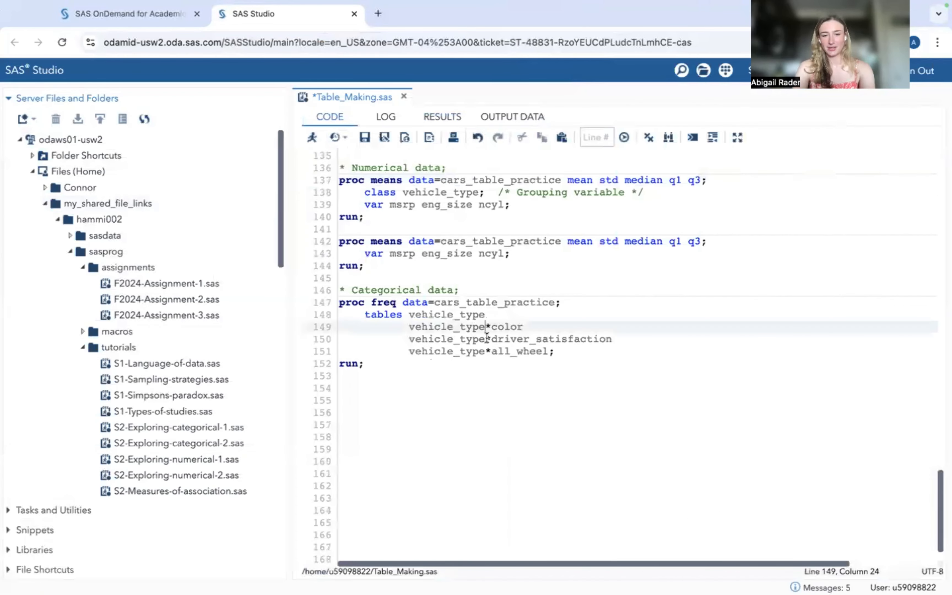
left_click_drag(487, 327, 411, 329)
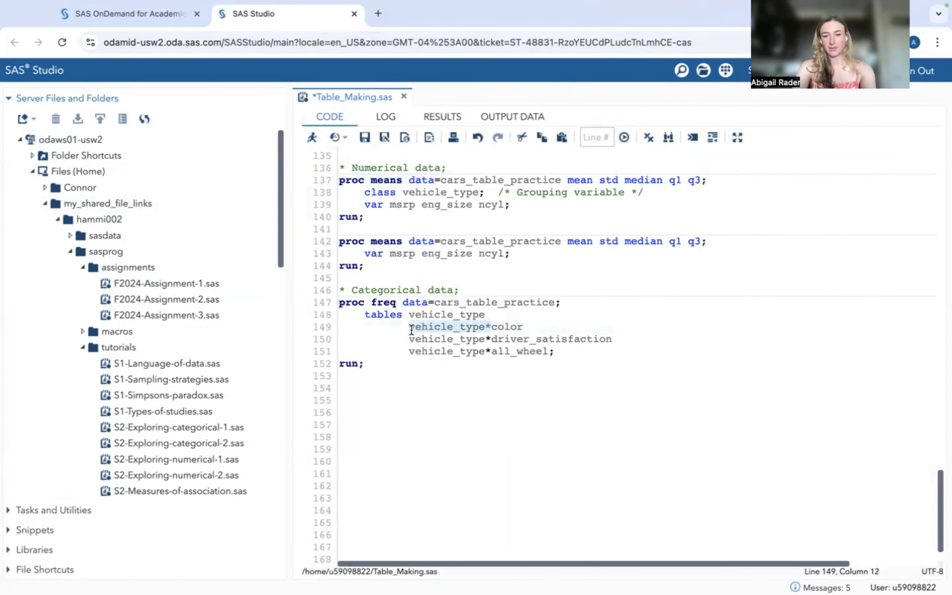
key("ctrl+x")
left_click(448, 332)
key("ctrl+v")
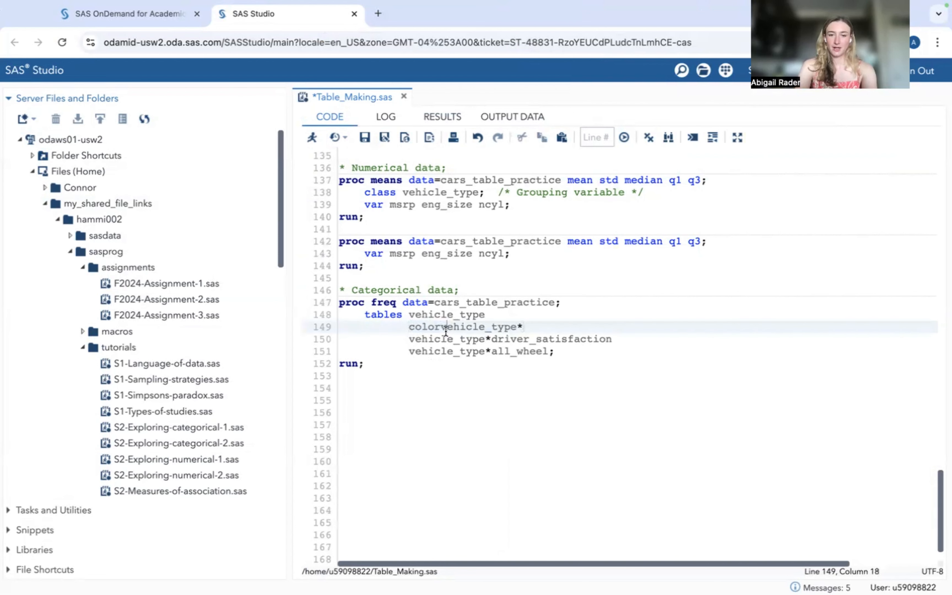
key("Left")
type("*")
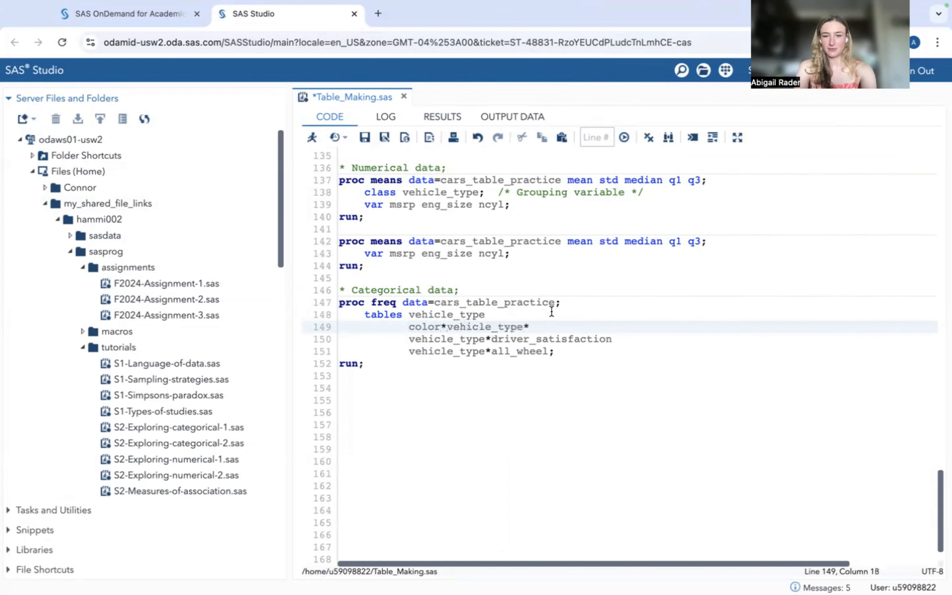
left_click(585, 326)
key("BackSpace")
Reverse the driver satisfaction crosstab in the PROC FREQ tables statement to driver_satisfaction*vehicle_type, keeping it on one line
left_click_drag(488, 339, 407, 339)
key("ctrl+x")
key("Delete")
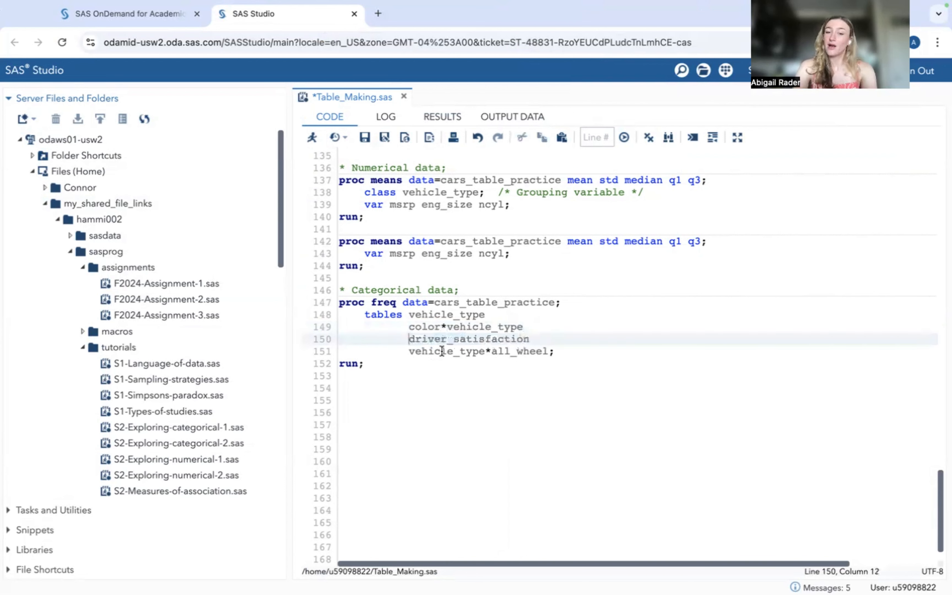
left_click(544, 337)
key("ctrl+v")
left_click(521, 338)
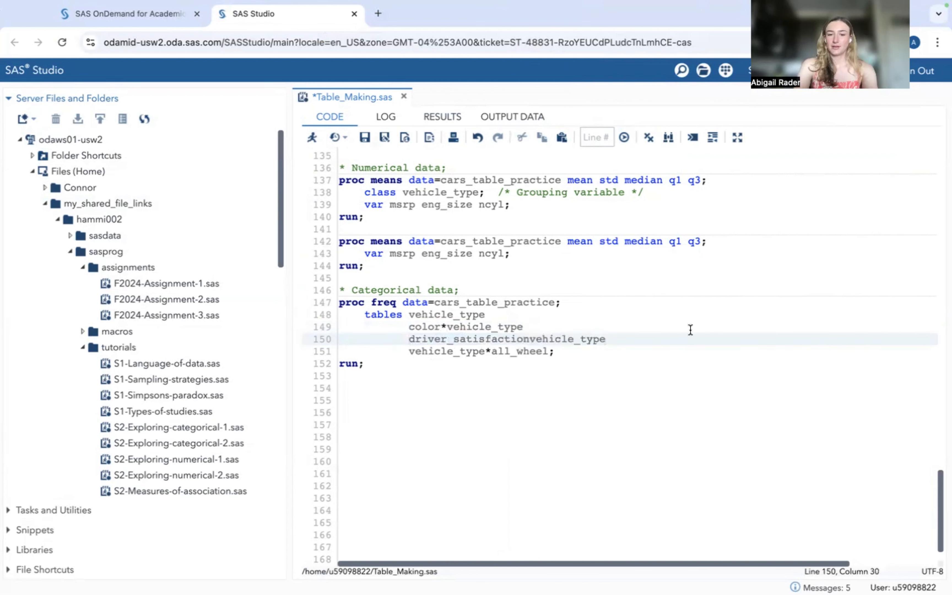
key("Right")
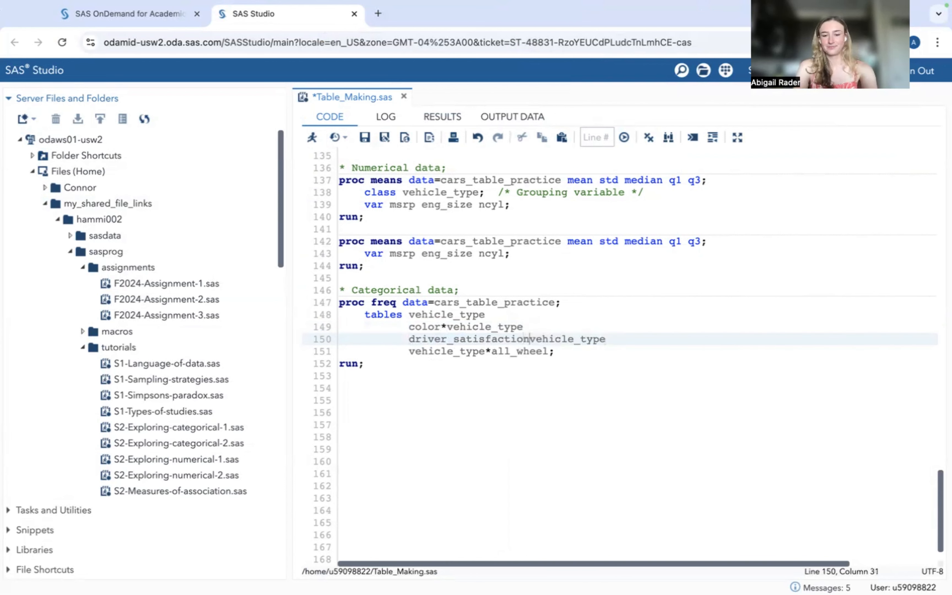
type("*")
key("Return")
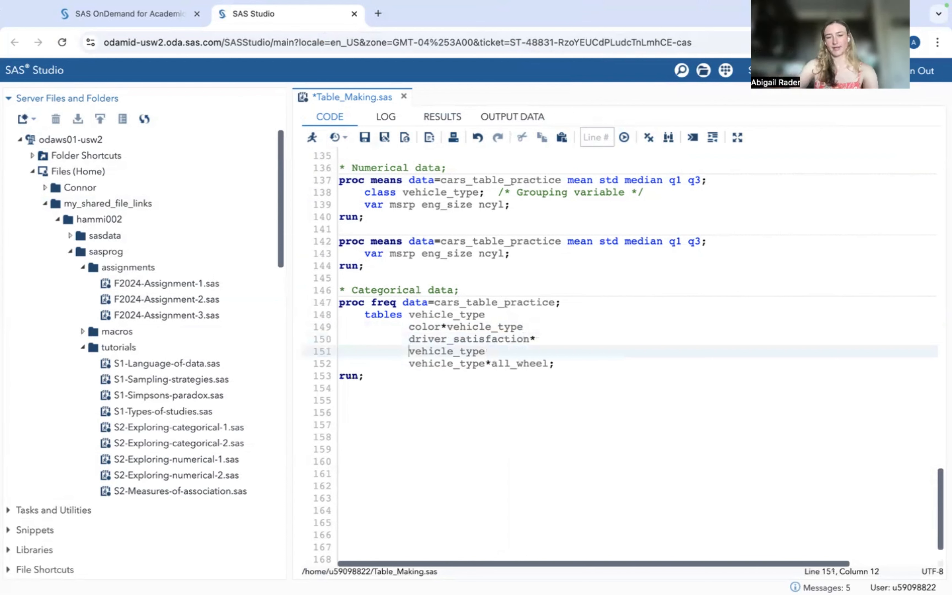
key("ctrl+z")
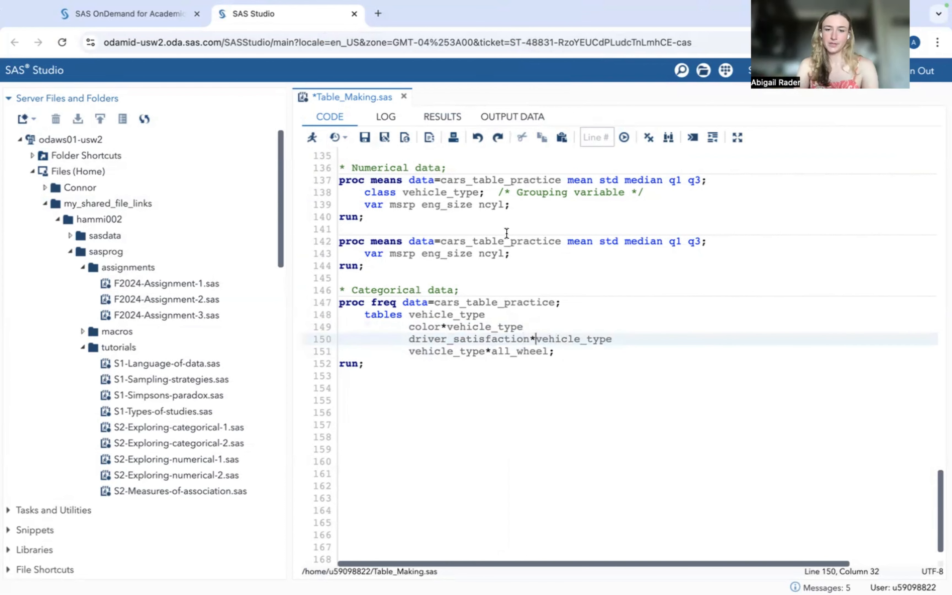
Reverse the all-wheel crosstab in the PROC FREQ tables statement to all_wheel*vehicle_type
left_click_drag(488, 346, 410, 348)
key("BackSpace")
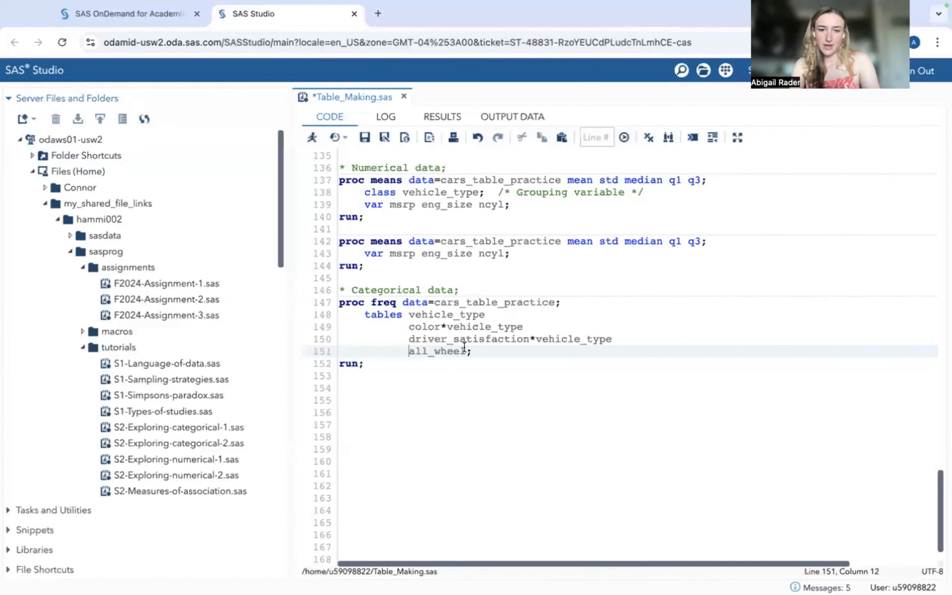
left_click(467, 351)
type("*vehicle_type")
Run the revised PROC FREQ code and examine the color by vehicle_type crosstab along with its legend of cell statistics
left_click(312, 137)
scroll(556, 305, "down", 20)
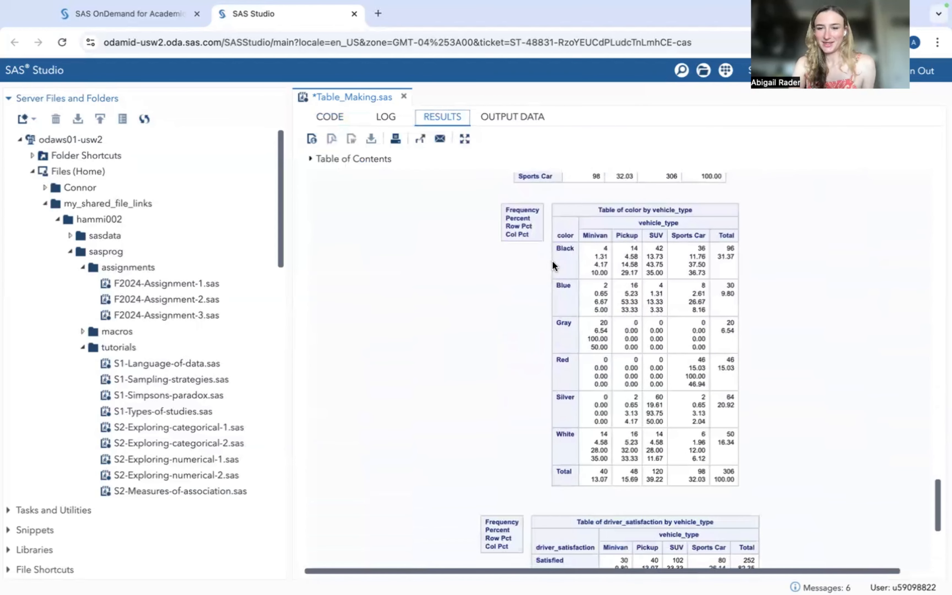
left_click_drag(588, 233, 702, 453)
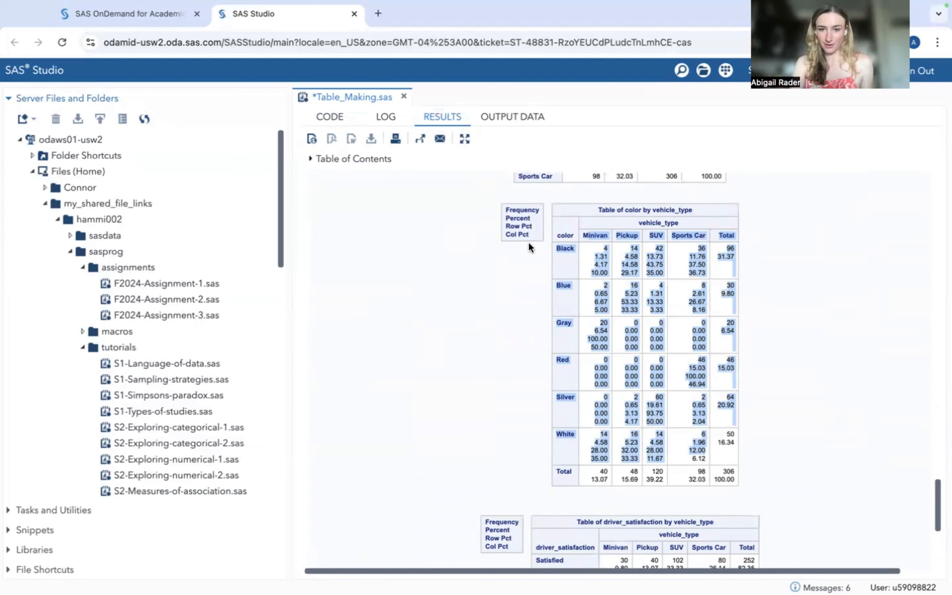
left_click_drag(506, 231, 530, 233)
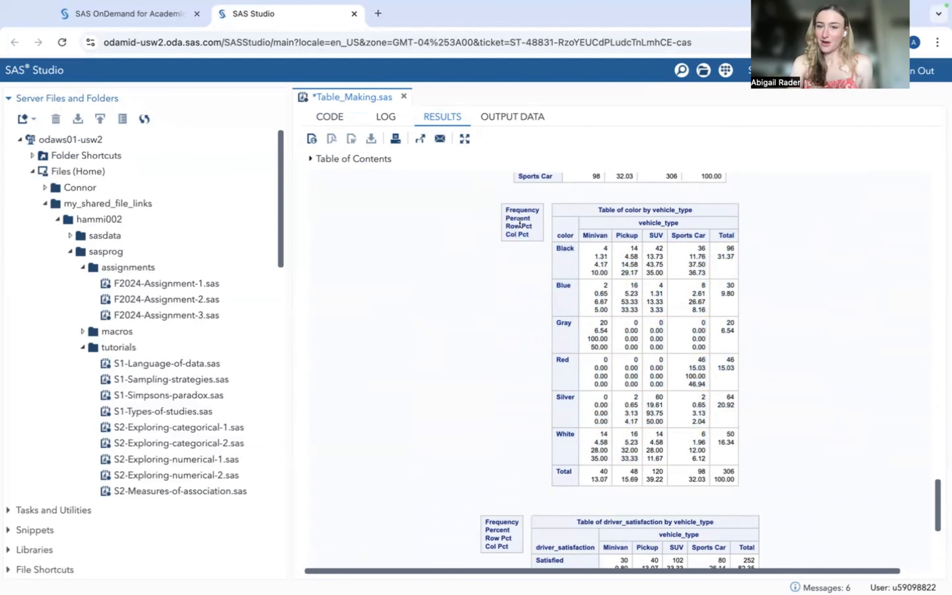
Copy the color by vehicle_type table with its legend and replace the old crosstab at A2 on Excel's Categorical Data sheet with it
left_click_drag(499, 208, 742, 496)
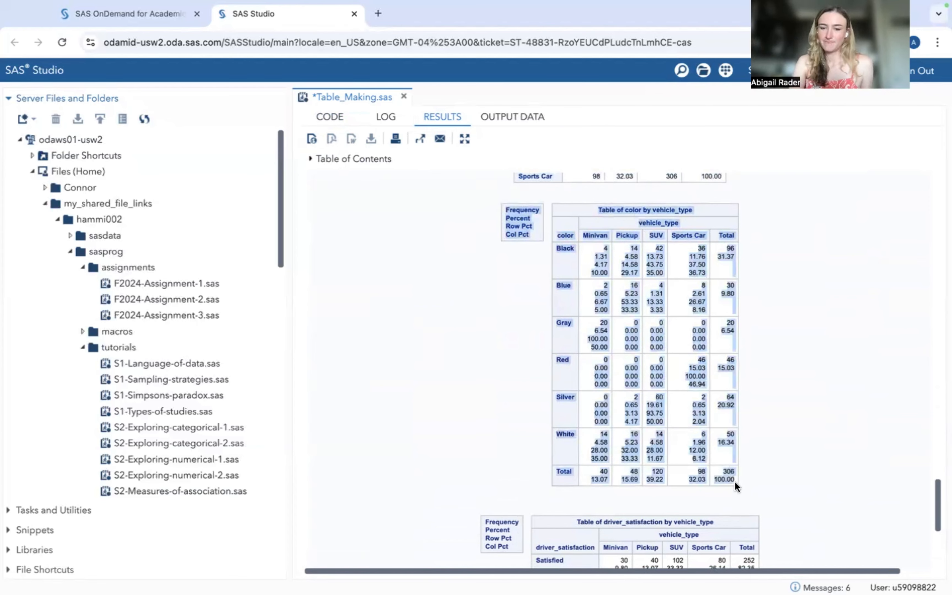
key("ctrl+Left")
left_click(164, 324)
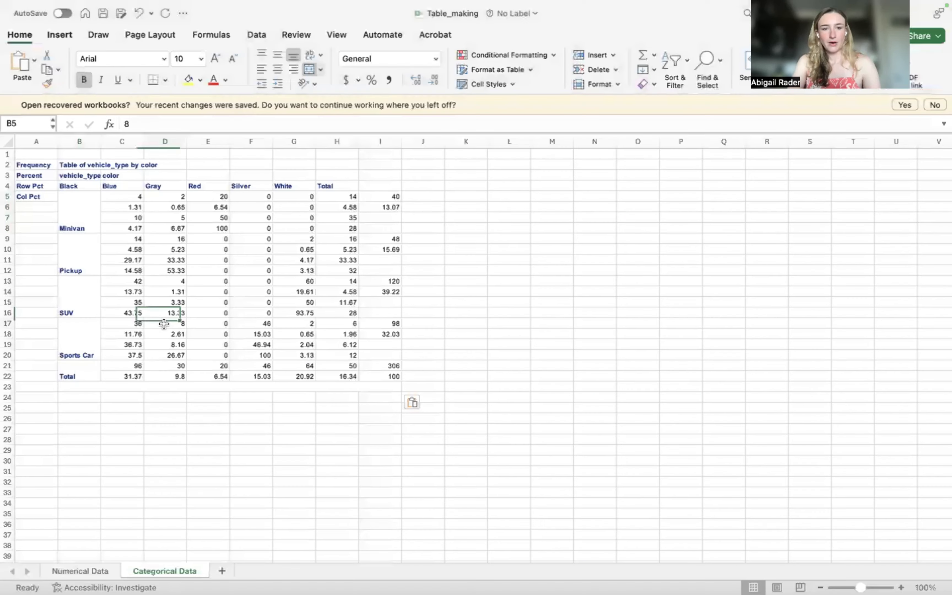
key("ctrl+z")
key("ctrl+v")
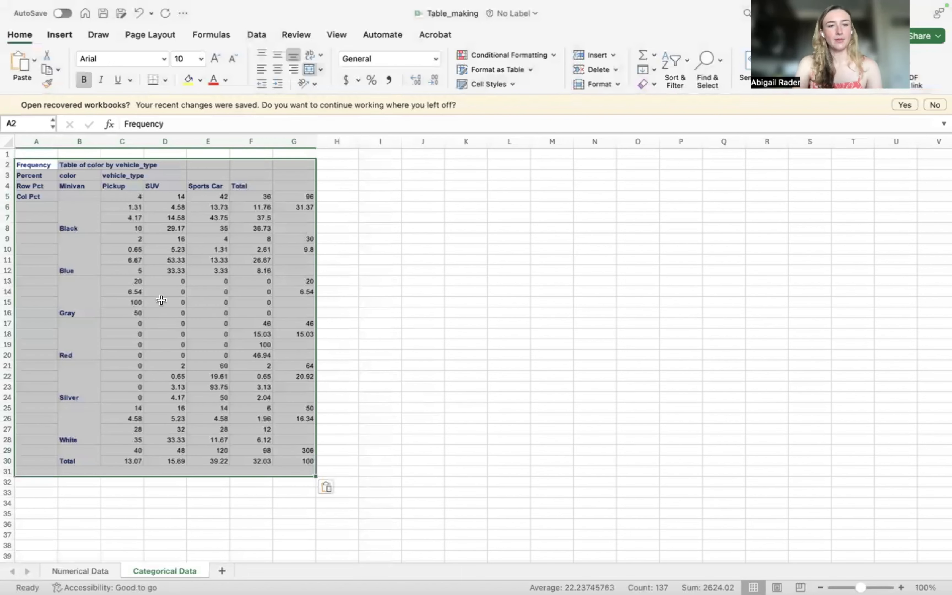
Begin a CONCAT formula in cell I5 that takes the Black Minivan count in C5 and the column percent in C8
left_click(362, 192)
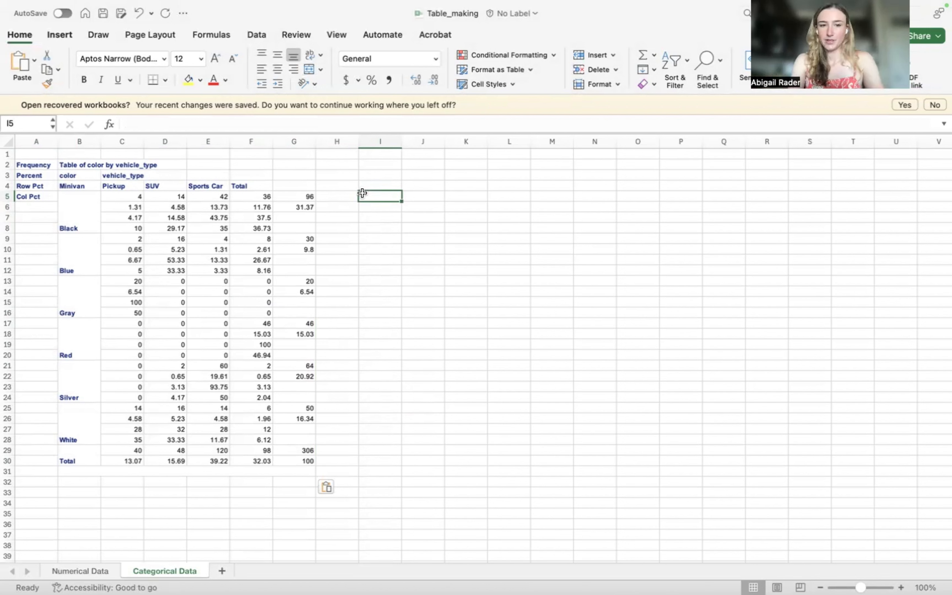
type("=")
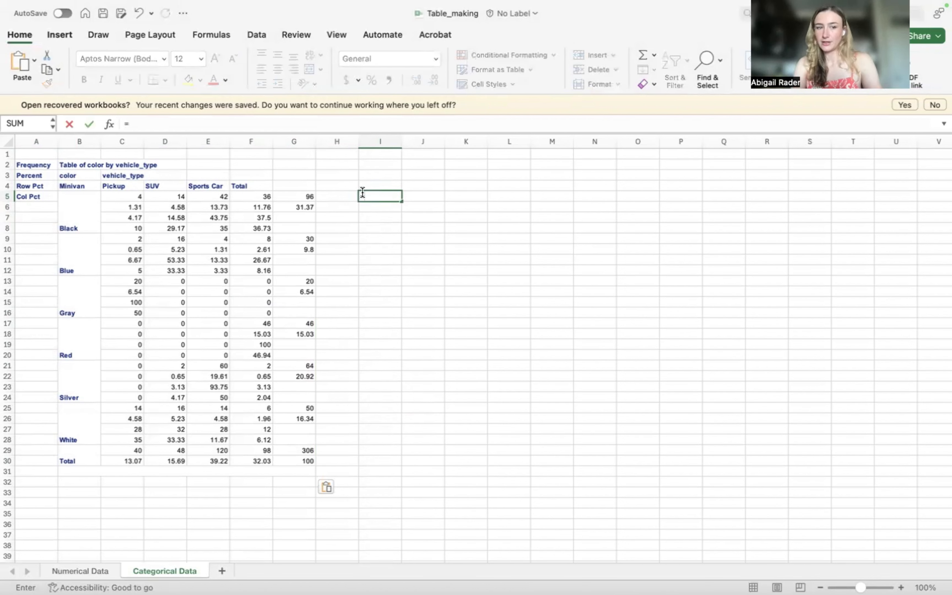
left_click(116, 197)
type(",")
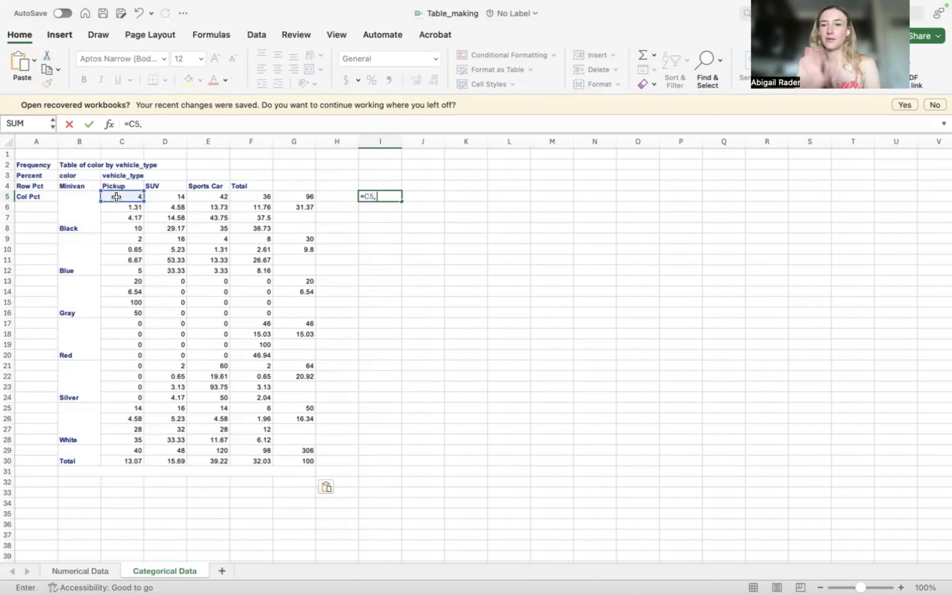
left_click(130, 119)
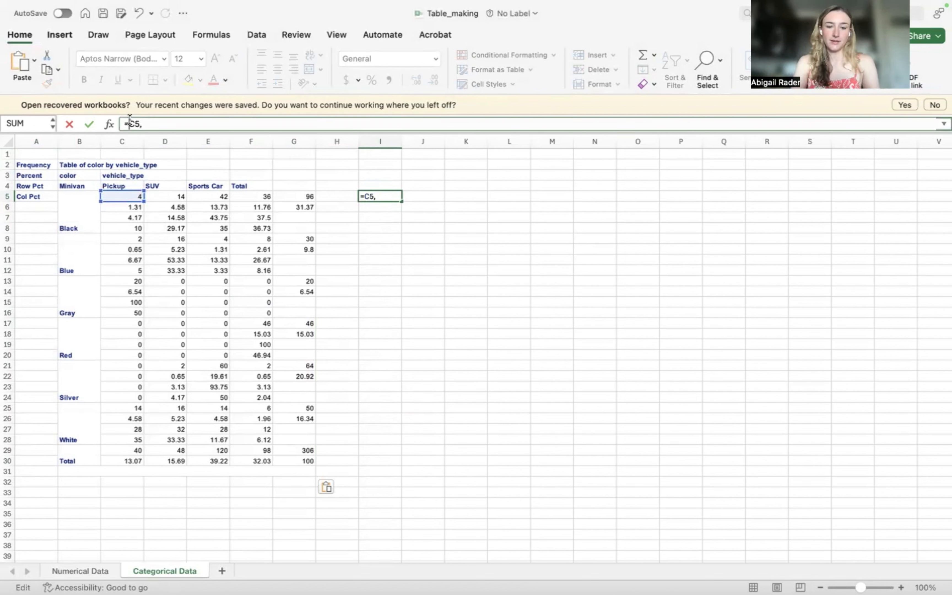
type("CONTAT(")
left_click(183, 124)
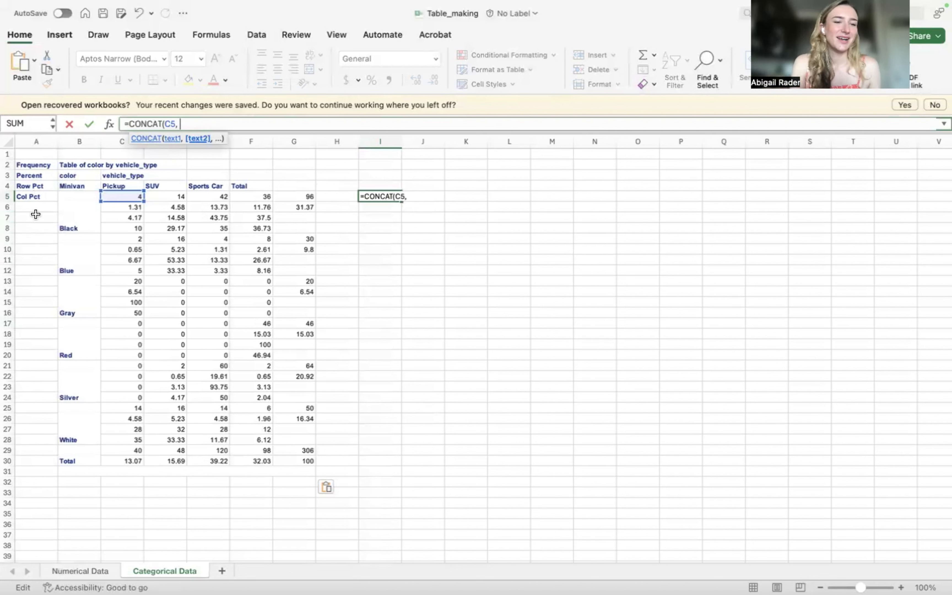
left_click(132, 228)
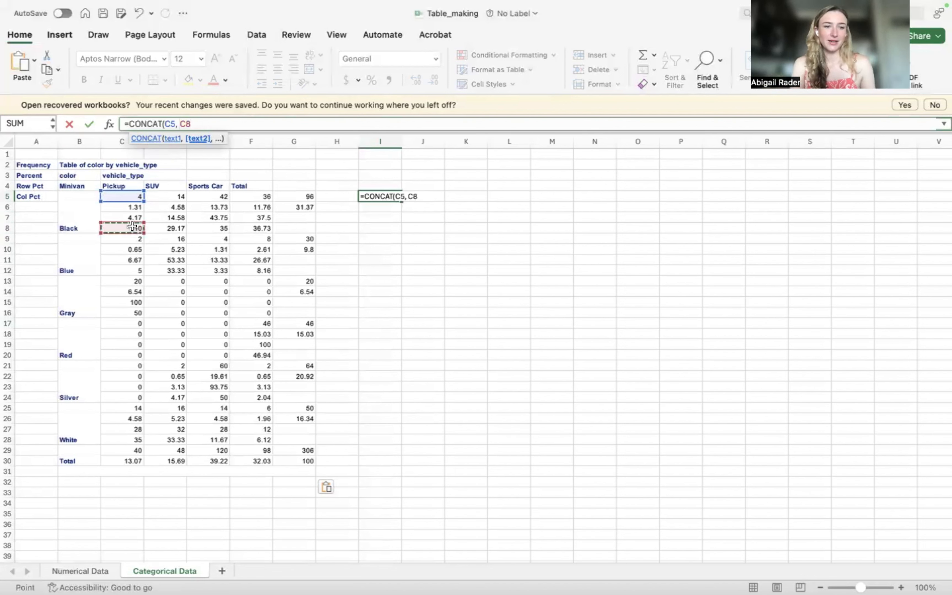
Complete the I5 formula with the bracket and percent text as =CONCAT(C5, " (", C8, "%)")
left_click(180, 123)
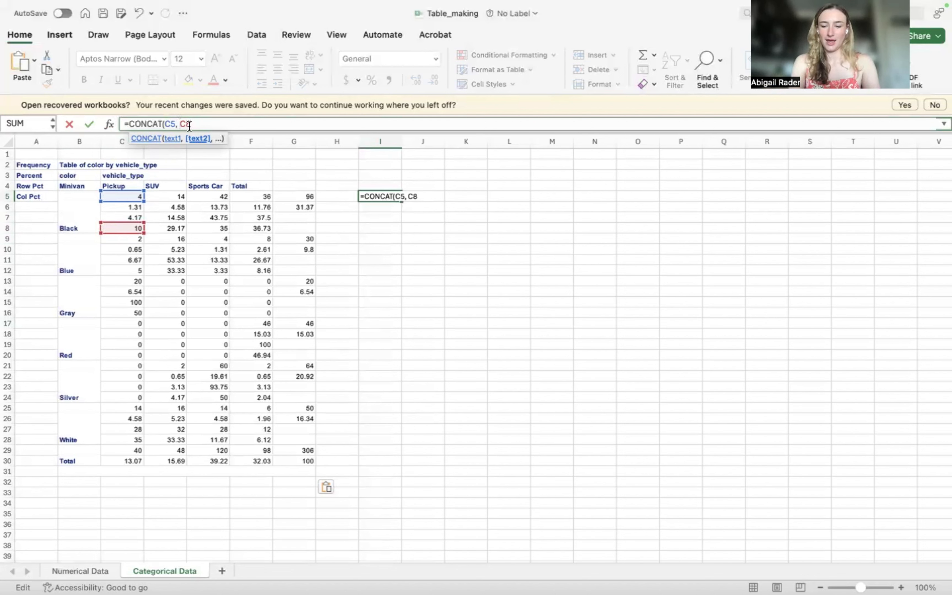
type("\" ")
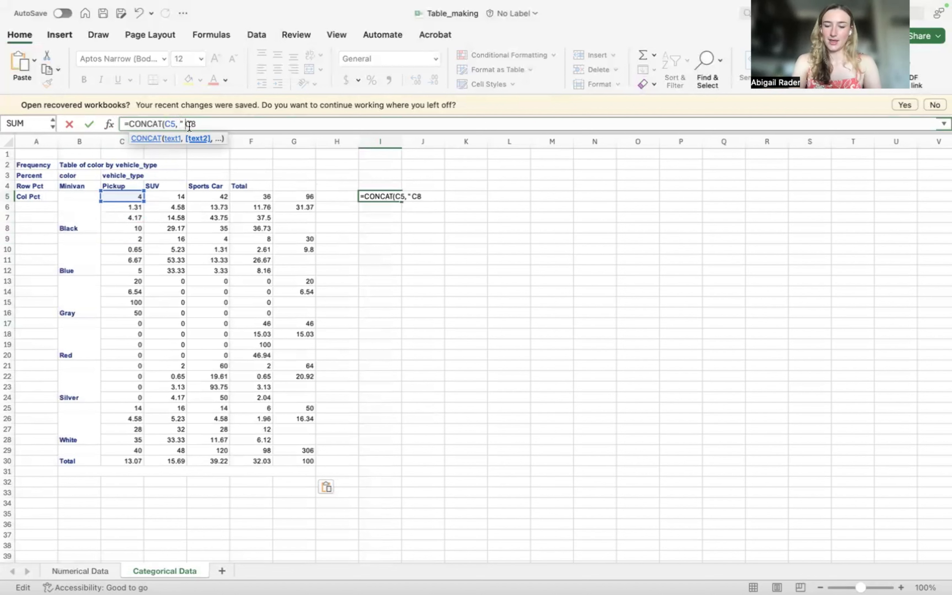
type("(\",")
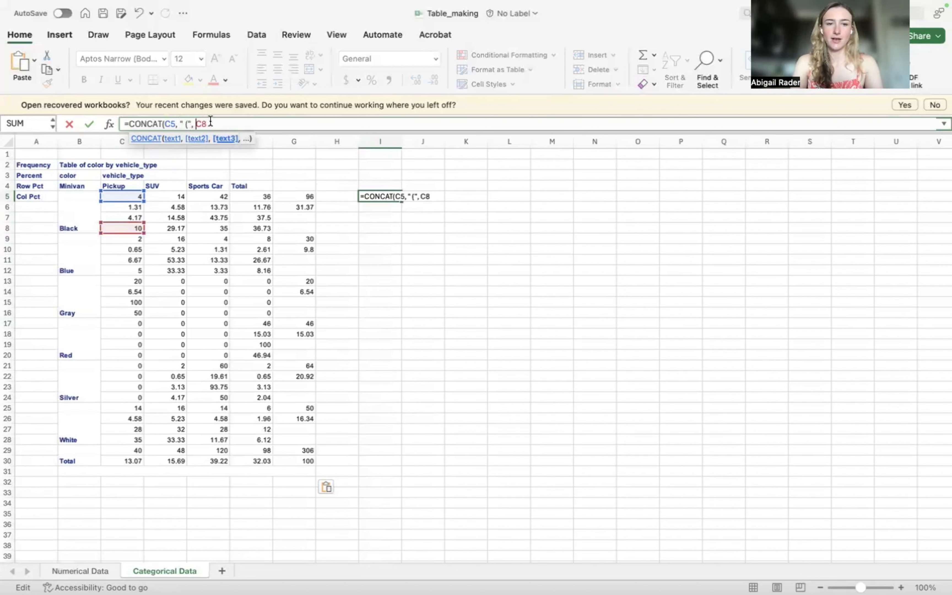
left_click(209, 124)
type(", \"%)\")")
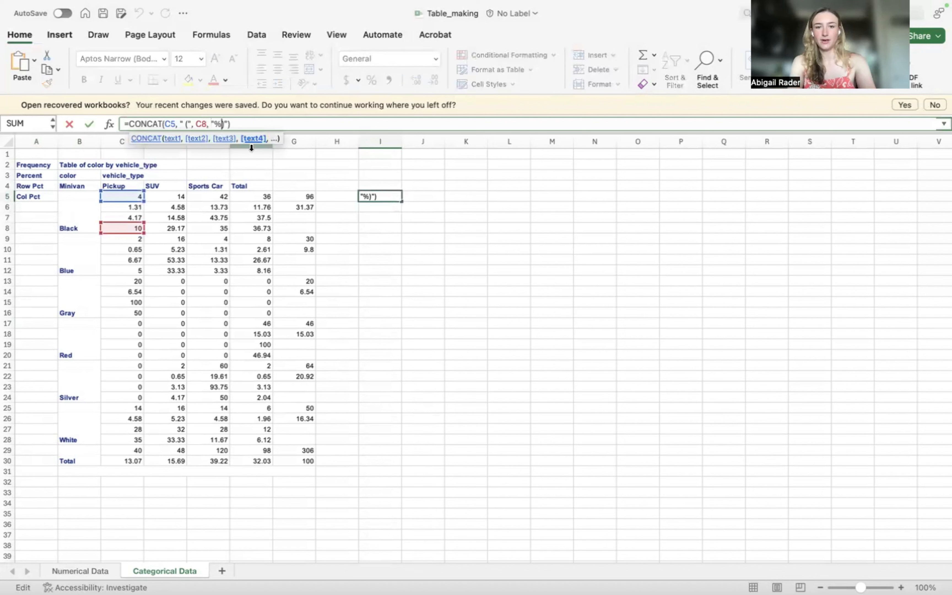
key("Return")
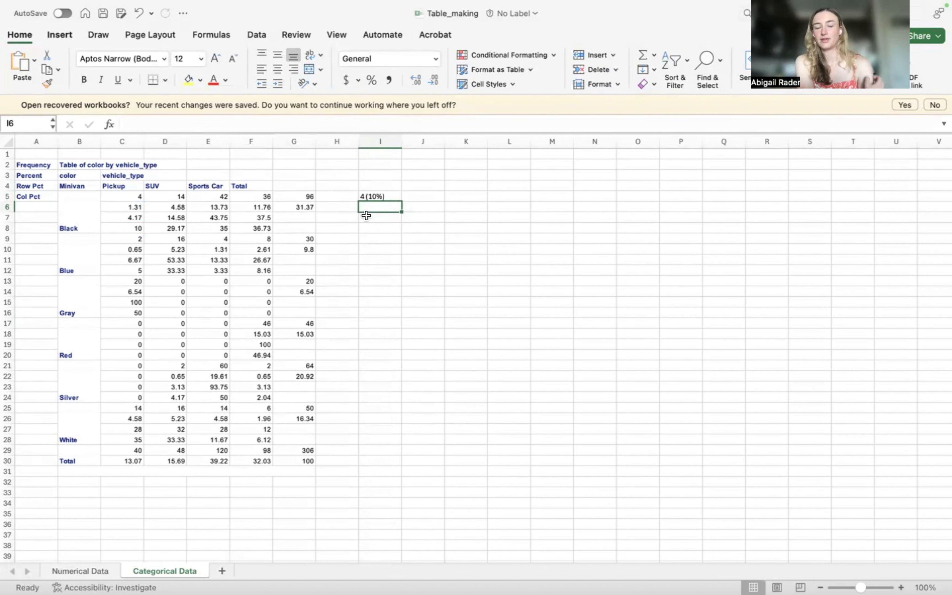
Switch to Word, check the Color n (%) format, and delete the trailing open parenthesis after the 4 in the Blue Minivan cell
key("super+Tab")
left_click_drag(251, 256, 225, 256)
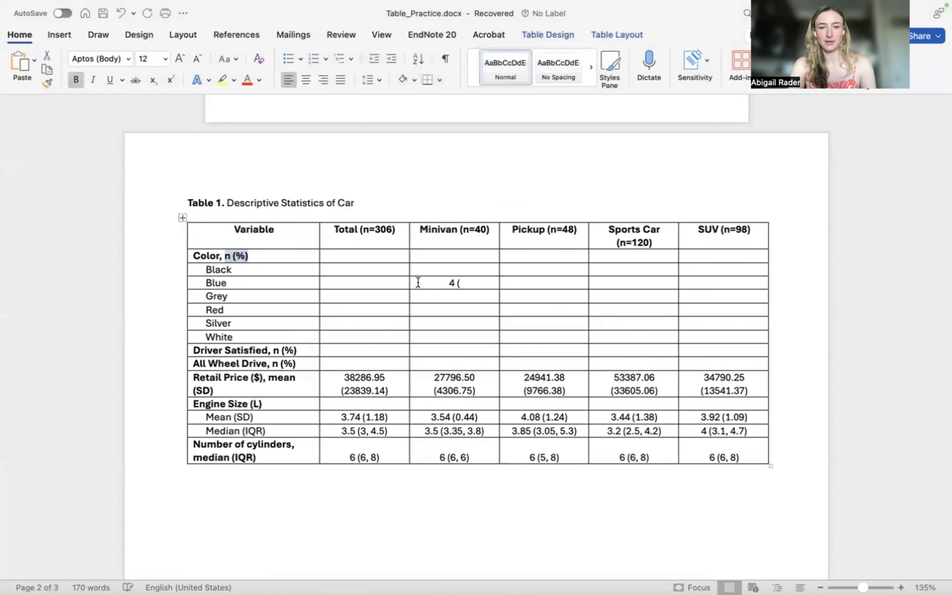
left_click(459, 282)
key("BackSpace")
key("BackSpace")
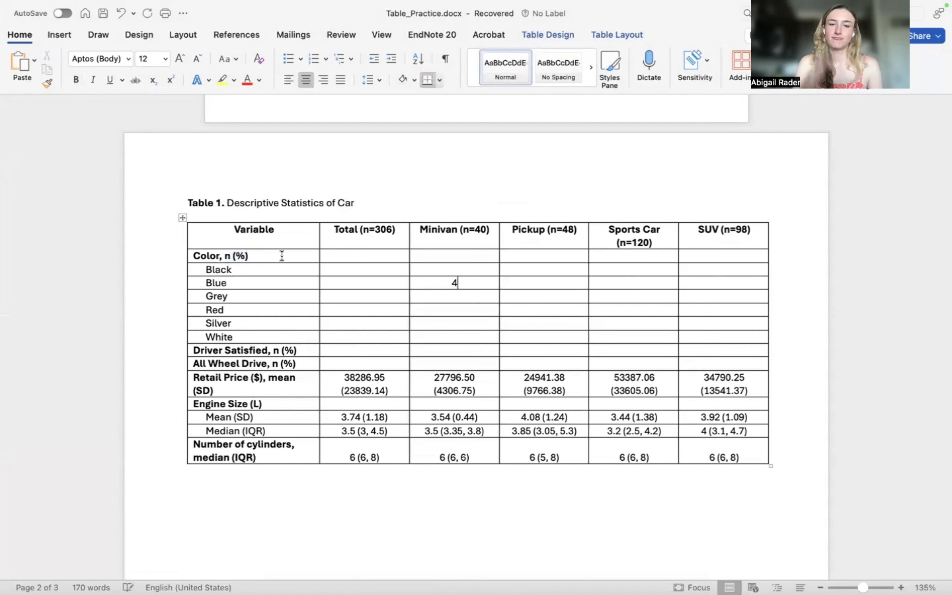
Switch to Excel, copy the CONCAT formula from I5, and paste it into I9, I13 and I17 for Blue, Gray and Red
key("ctrl+Right")
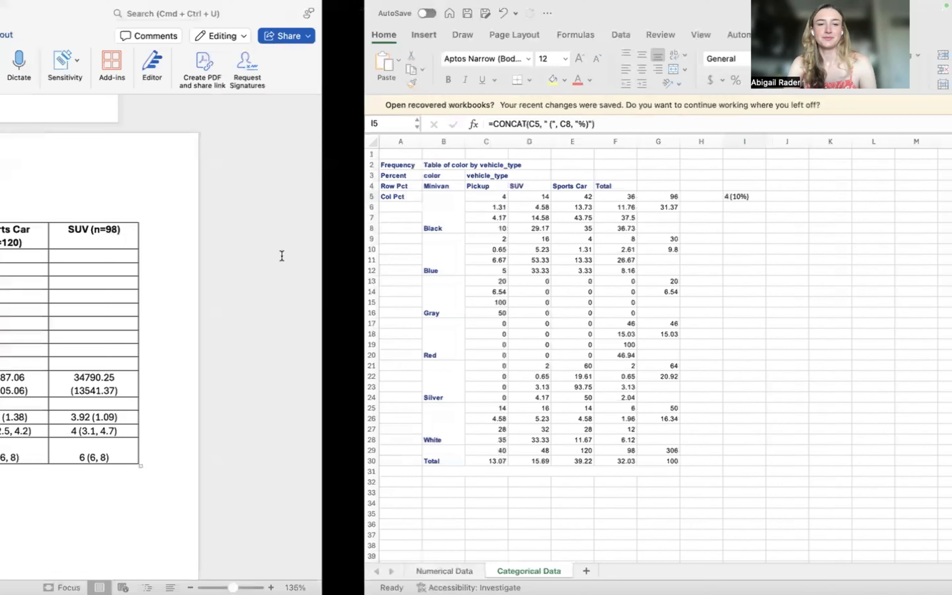
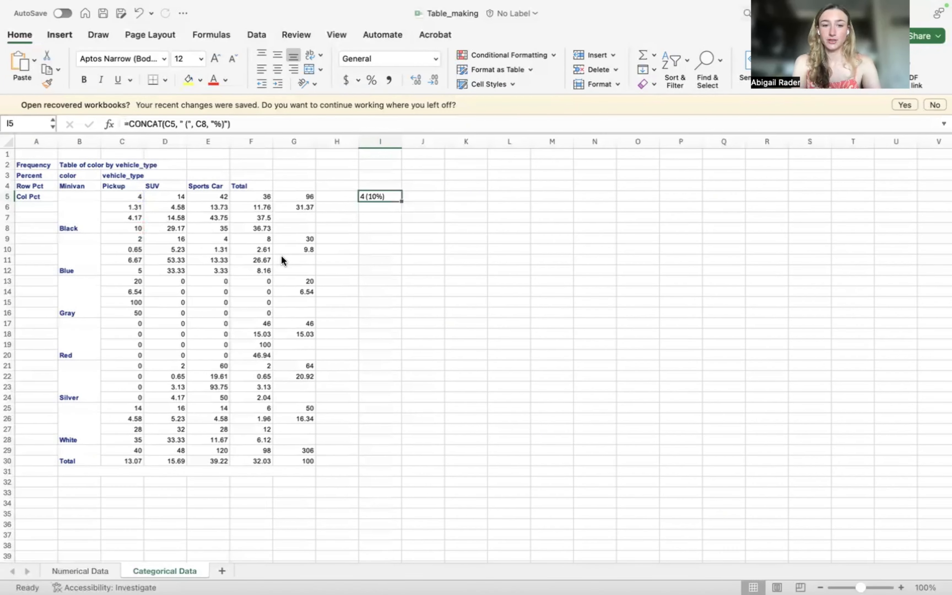
key("super+c")
left_click(388, 239)
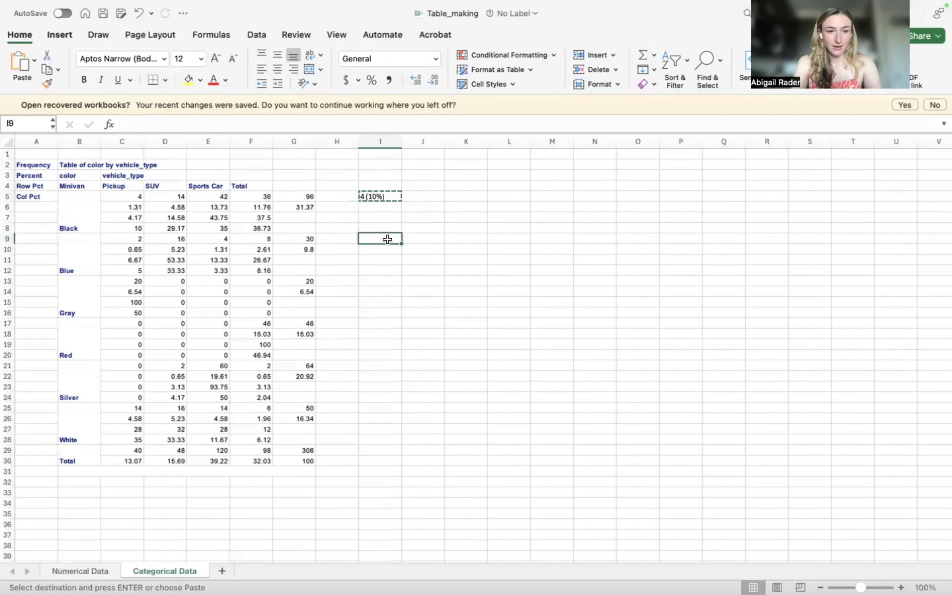
key("super+v")
left_click(380, 282)
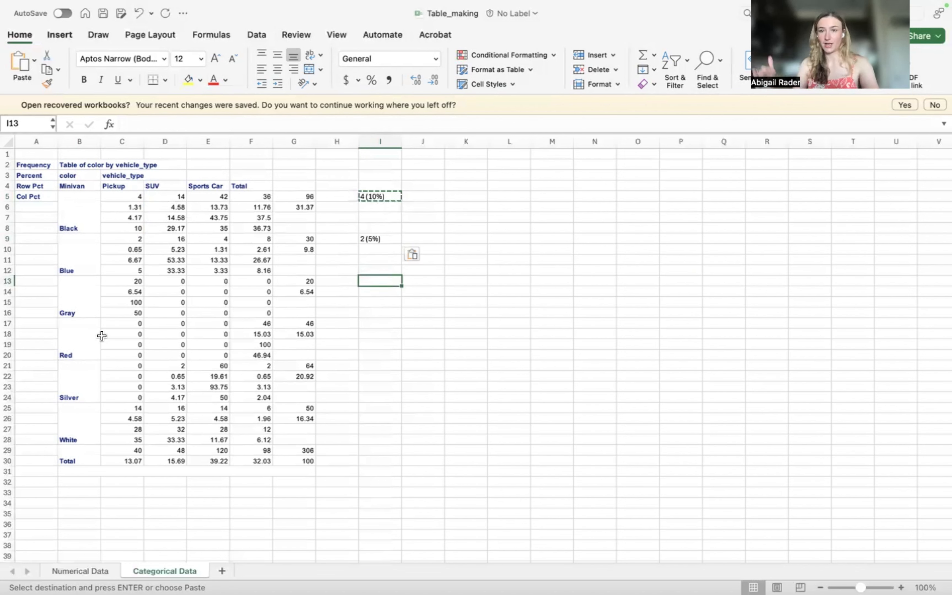
key("super+v")
left_click(377, 323)
key("super+v")
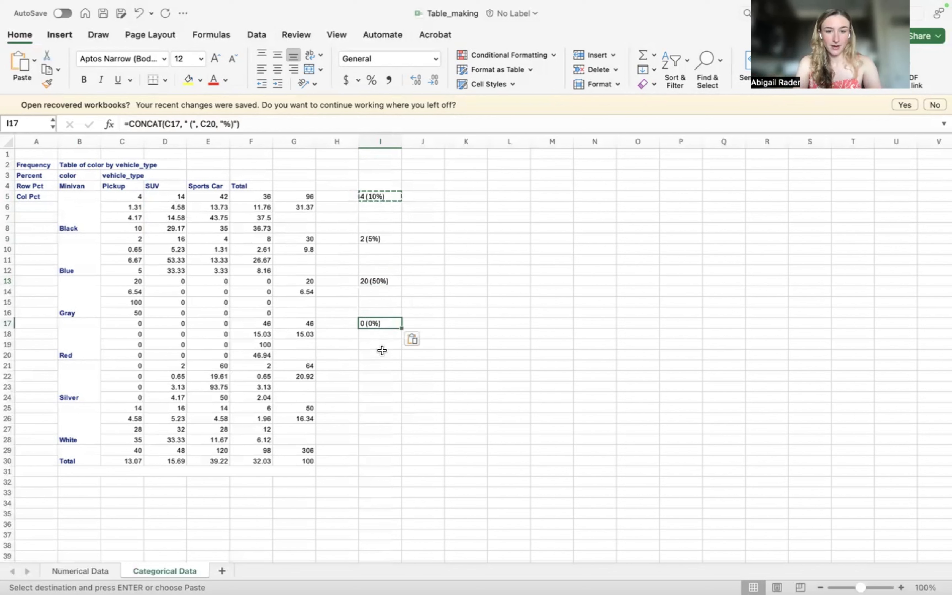
Paste the copied CONCAT formula into I21 and I25 for the Silver and White rows
left_click(382, 374)
key("super+v")
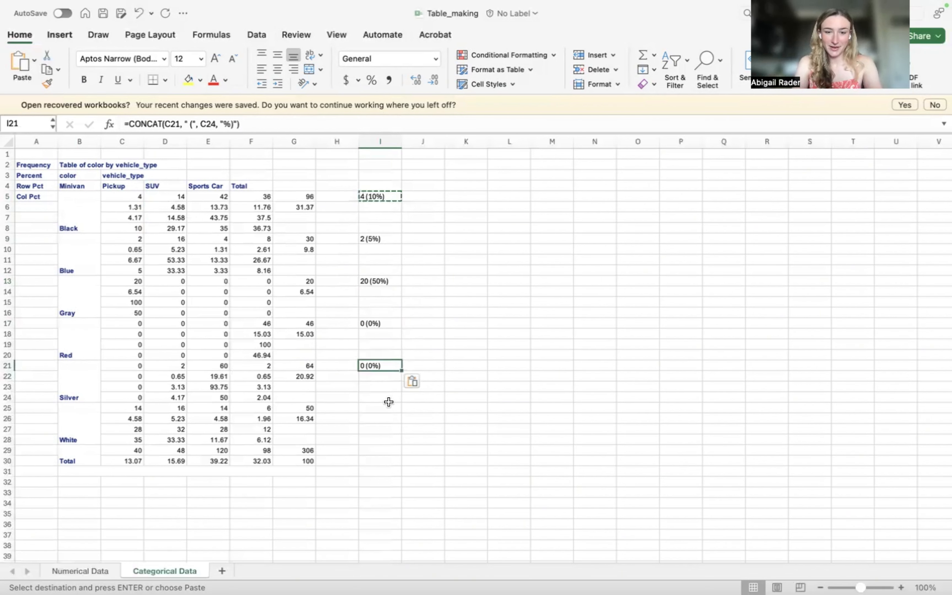
left_click(378, 416)
key("Up")
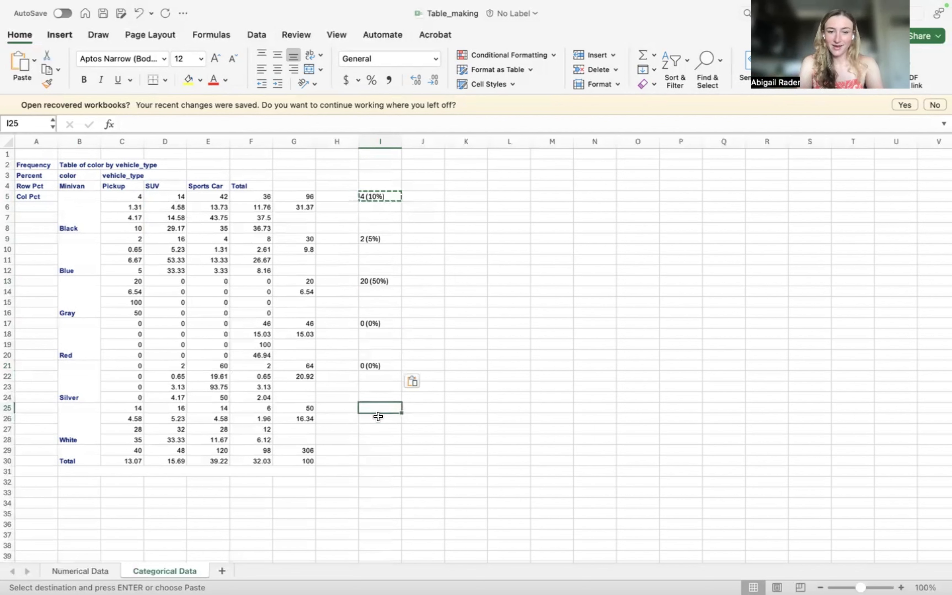
key("super+v")
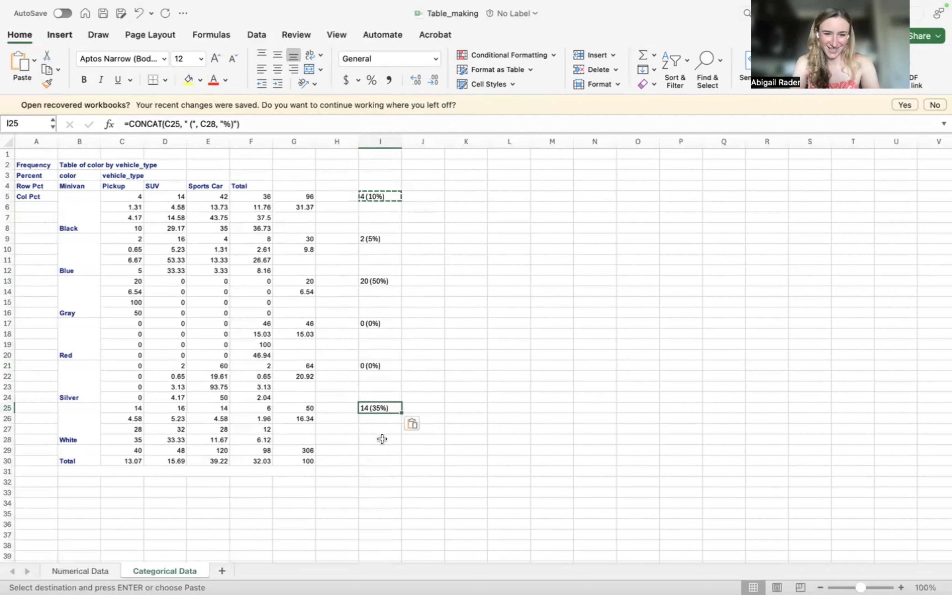
Compare the order of the color rows in the Excel crosstab with the color rows in Word Table 1
left_click(384, 439)
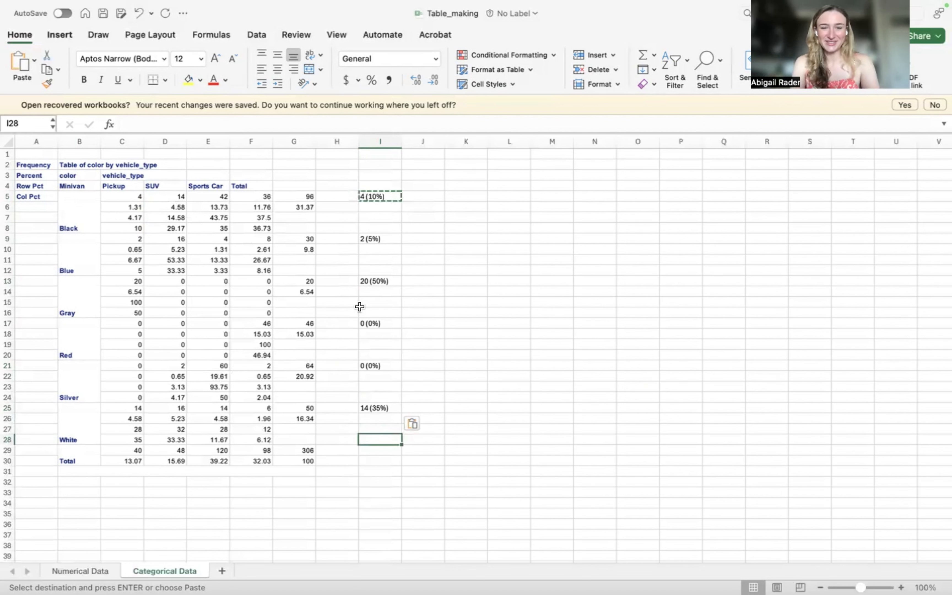
left_click(382, 203)
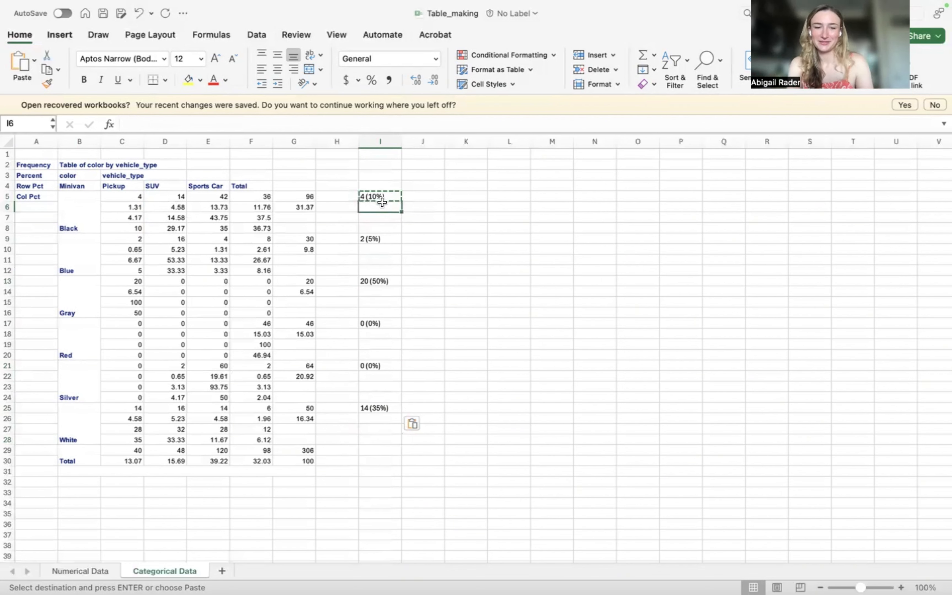
left_click(372, 251)
left_click(70, 215)
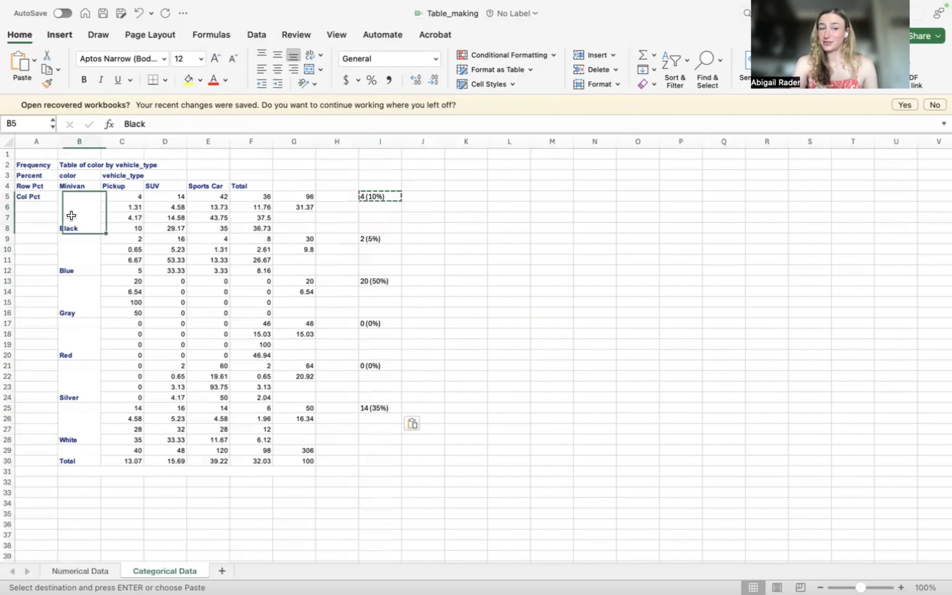
key("ctrl+Left")
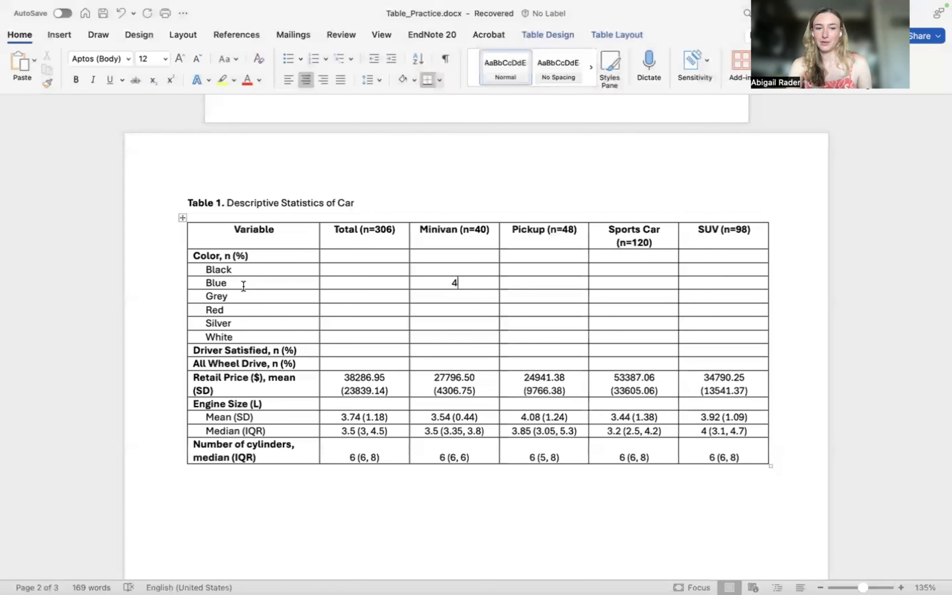
key("ctrl+Right")
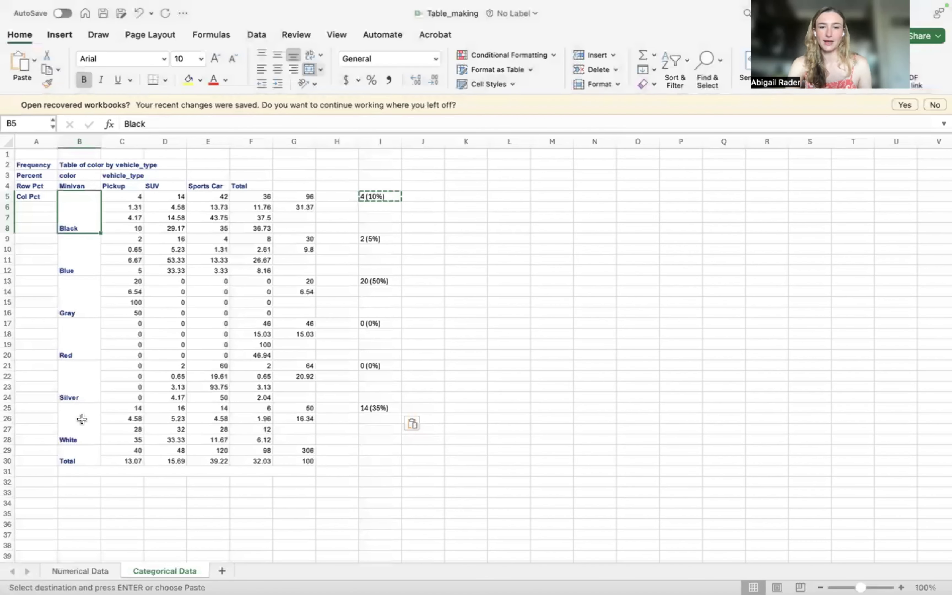
Select only the blank cells within I5:I25 using Go To Special and delete them, shifting cells up
left_click(386, 196)
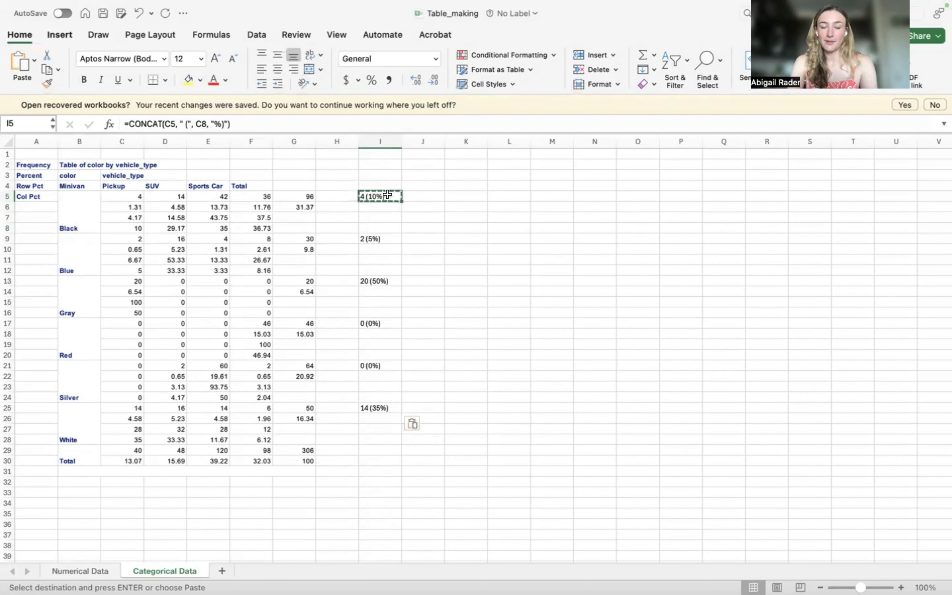
left_click_drag(387, 193, 372, 410)
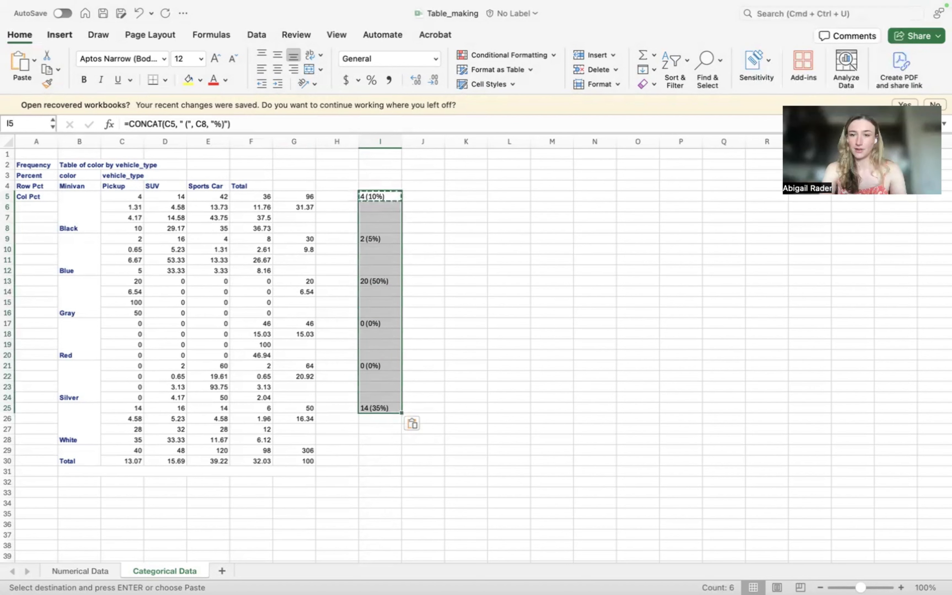
left_click(709, 53)
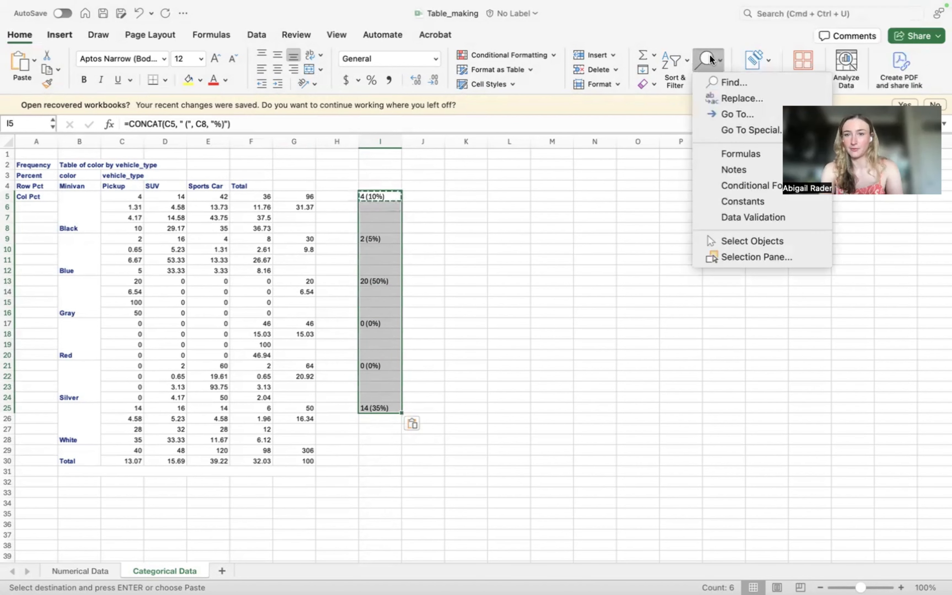
left_click(735, 130)
left_click(395, 181)
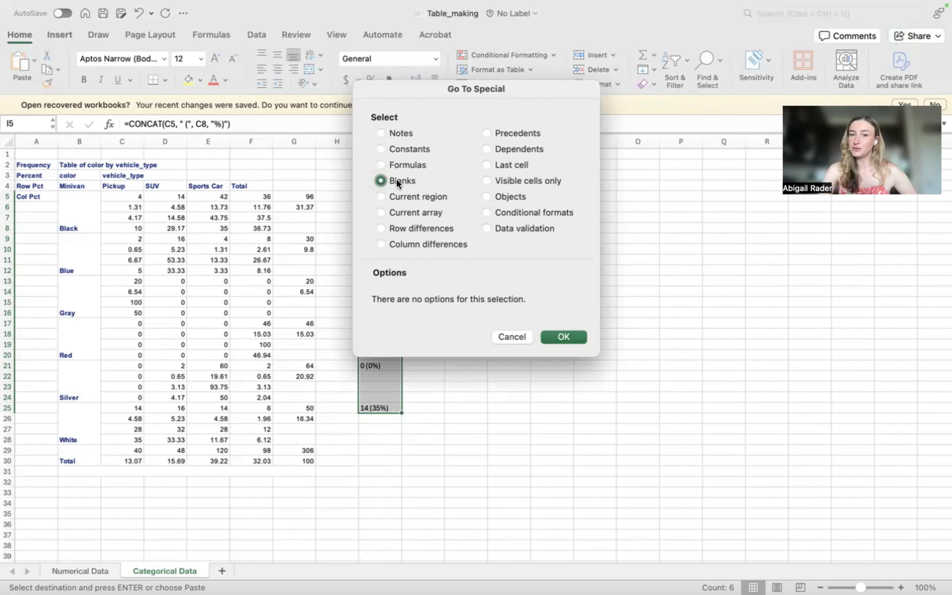
left_click(580, 336)
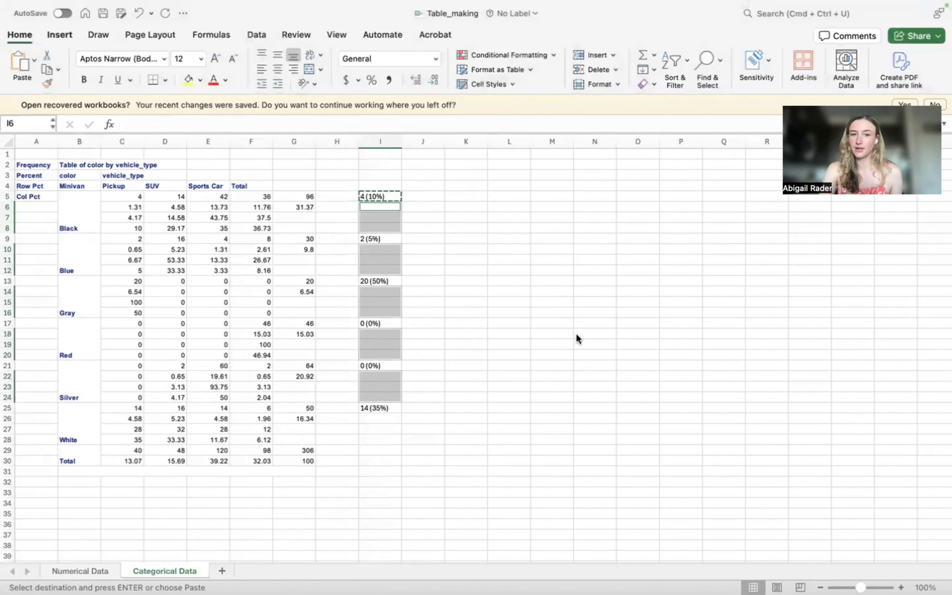
right_click(393, 227)
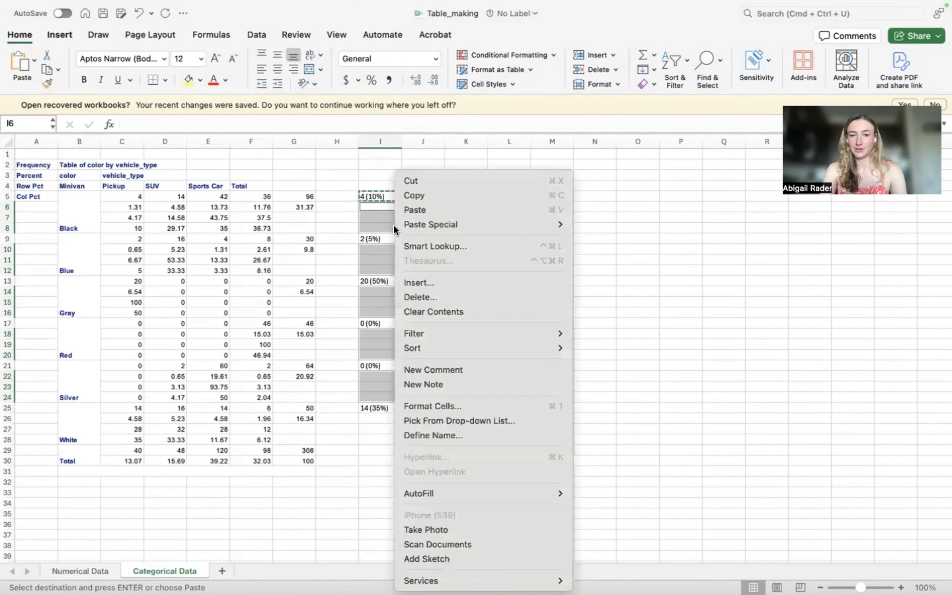
left_click(439, 297)
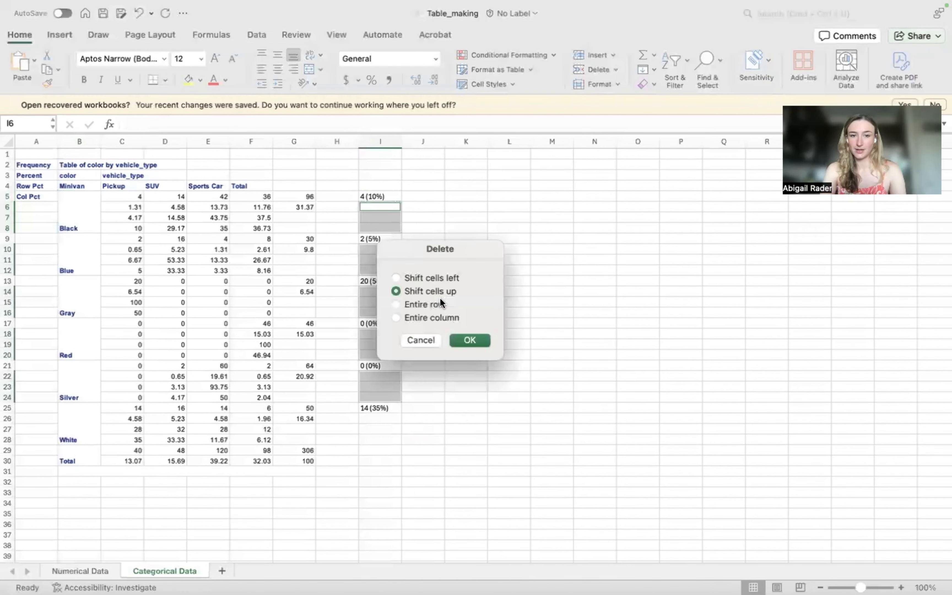
left_click(459, 337)
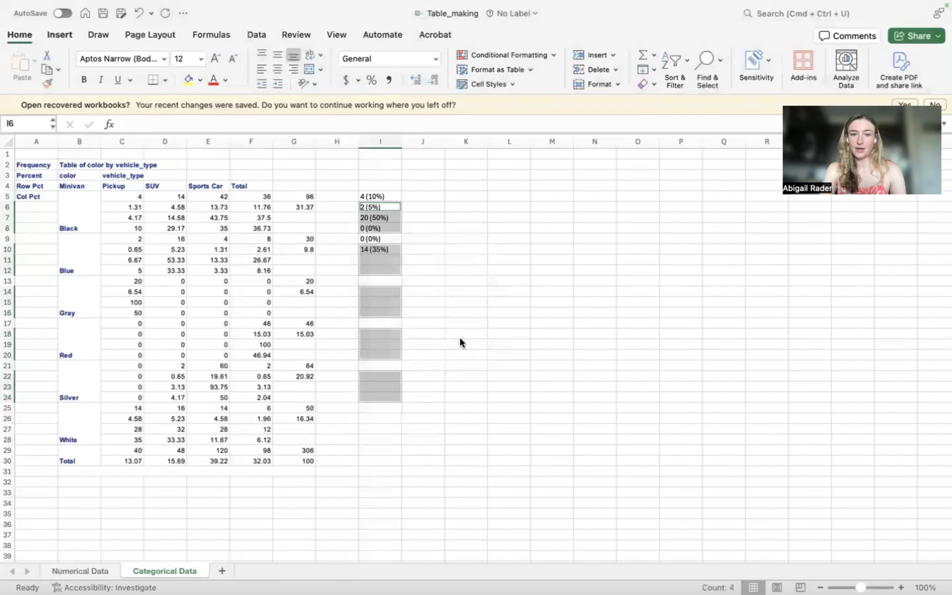
Check which cells the CONCAT formulas in I10 and I9 reference after the blank cells were deleted
left_click(374, 249)
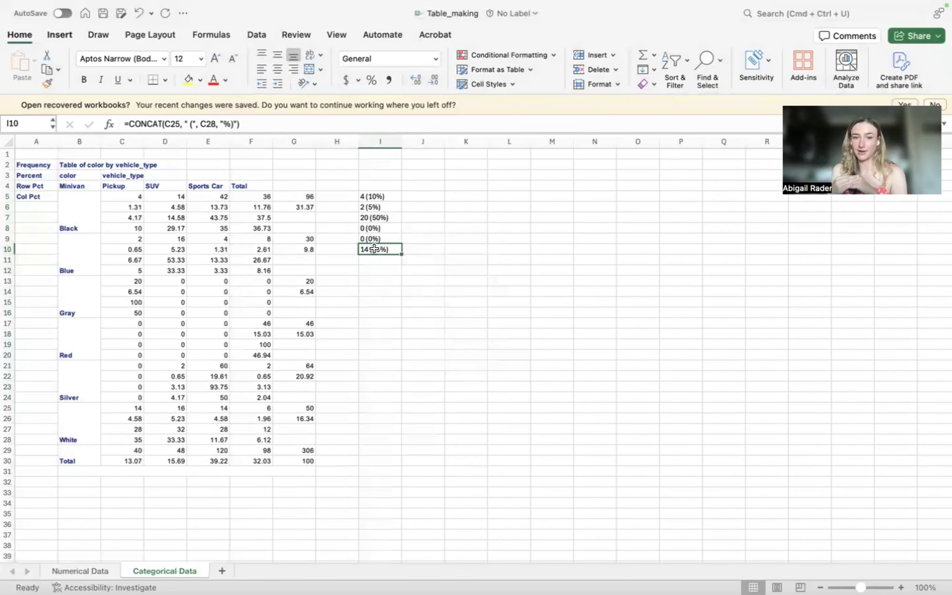
left_click(352, 123)
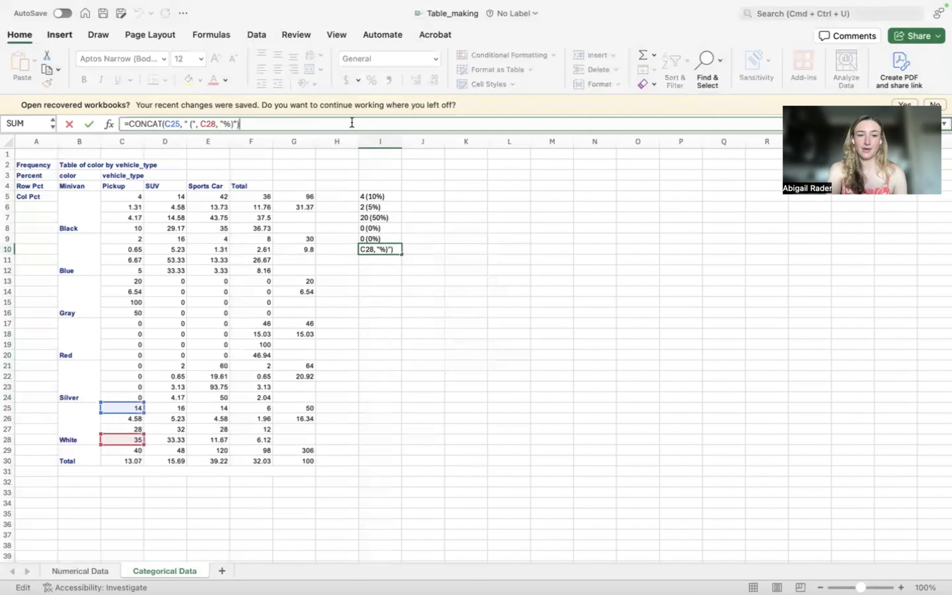
key("Home")
key("Escape")
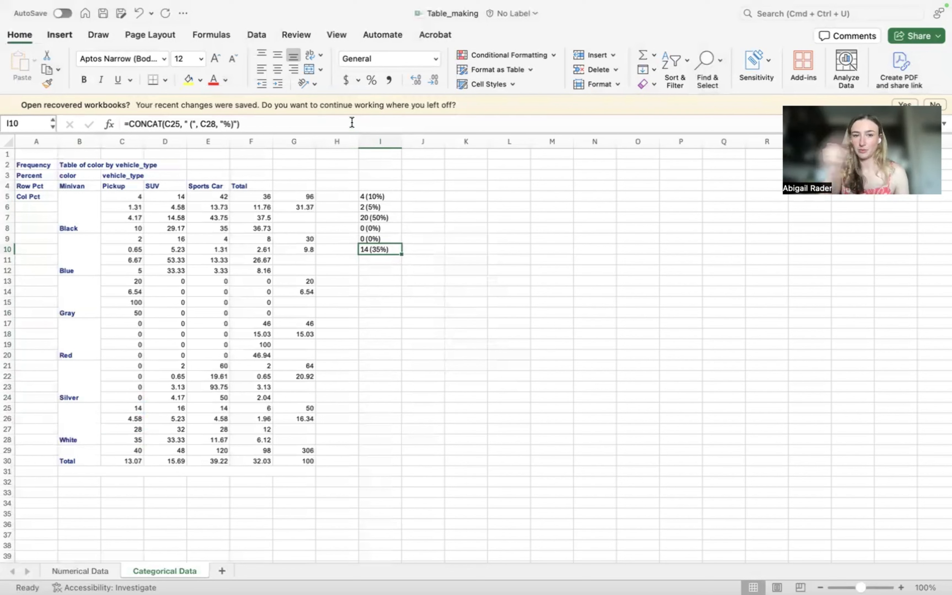
left_click(352, 122)
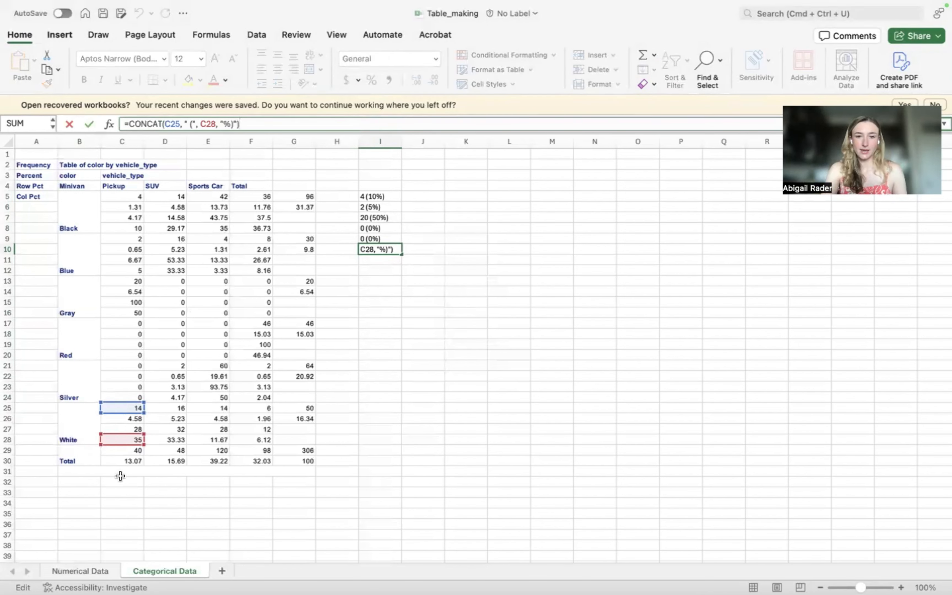
key("Return")
key("Up")
key("Up")
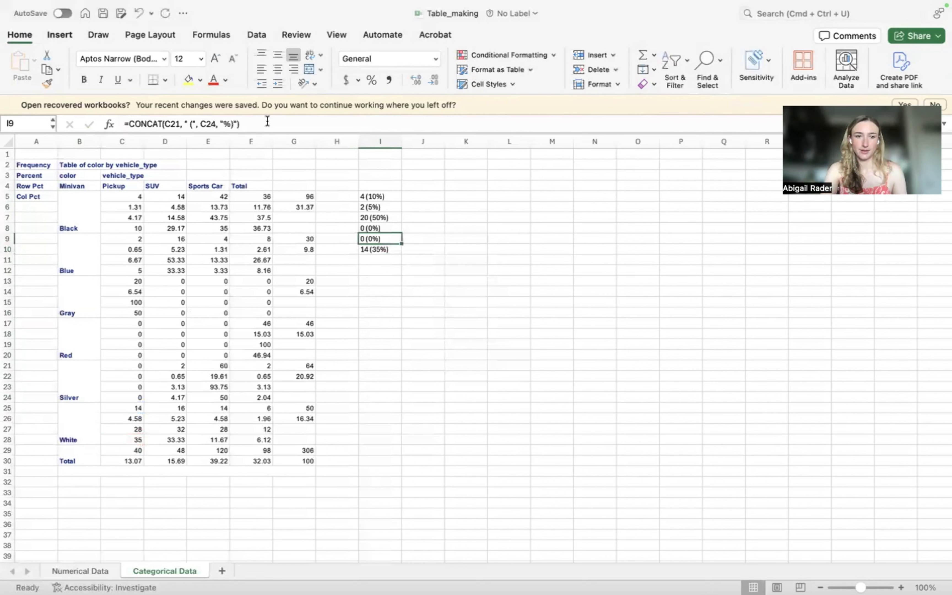
left_click(267, 121)
key("Return")
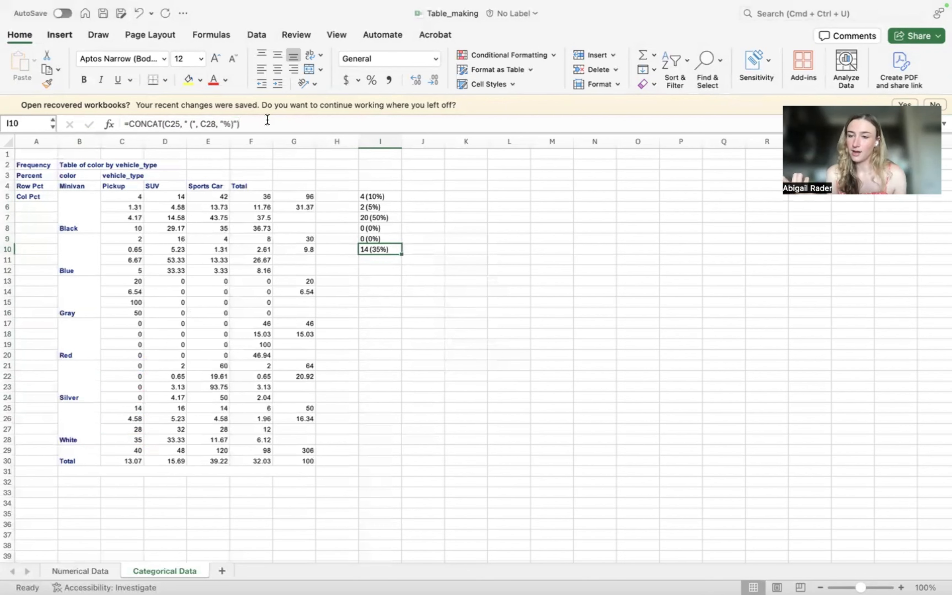
Copy the n (%) results in I5:I10 and paste them into the Minivan column of Word Table 1, from Black to White
left_click(376, 196)
key("shift+Down")
key("shift+Down")
key("shift+Down")
key("shift+Down")
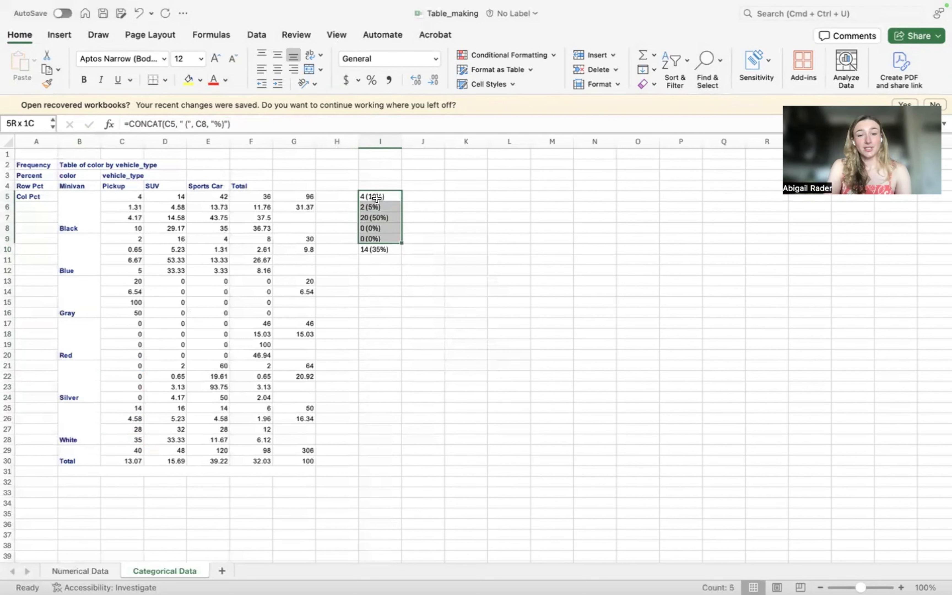
key("shift+Down")
key("super+c")
key("ctrl+Left")
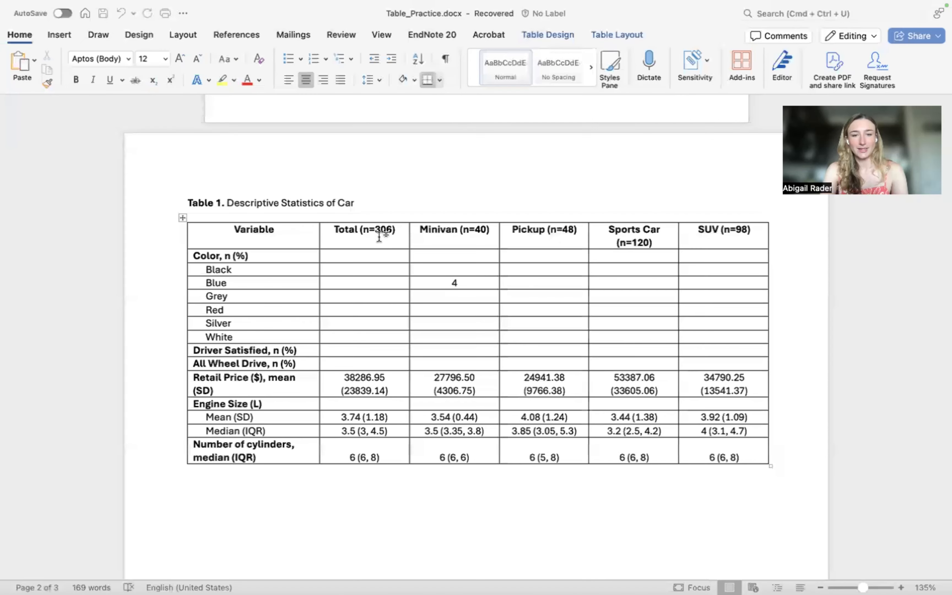
left_click_drag(452, 269, 451, 333)
key("super+v")
left_click(529, 282)
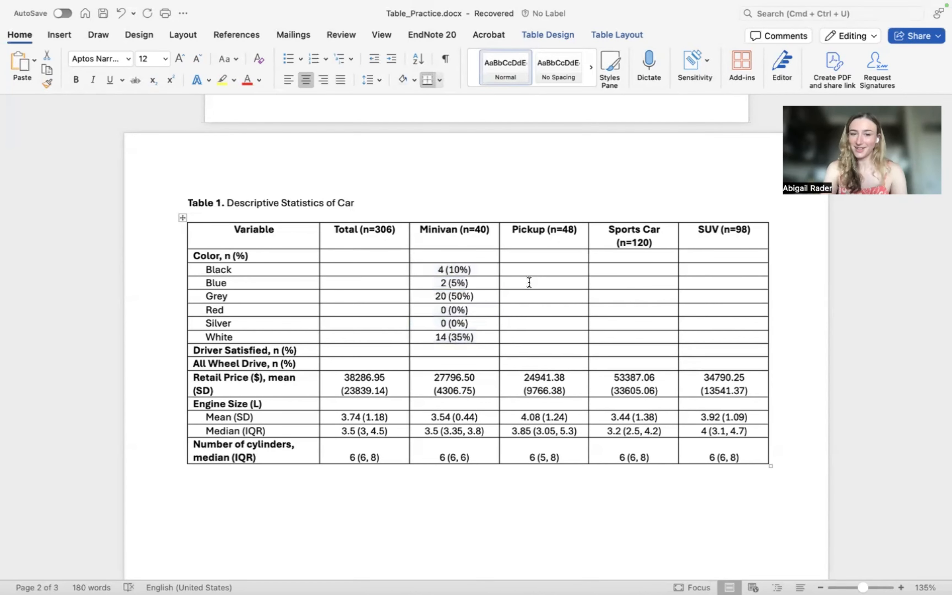
Switch to SAS Studio, copy the driver_satisfaction by vehicle_type results, and paste them into Excel at A33
key("ctrl+Right")
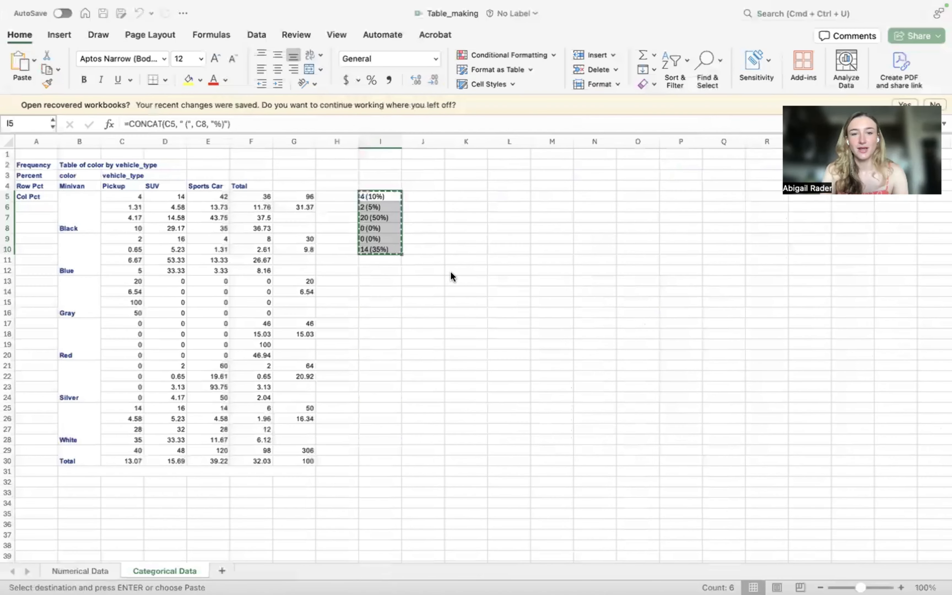
key("ctrl+Right")
scroll(565, 410, "down", 6)
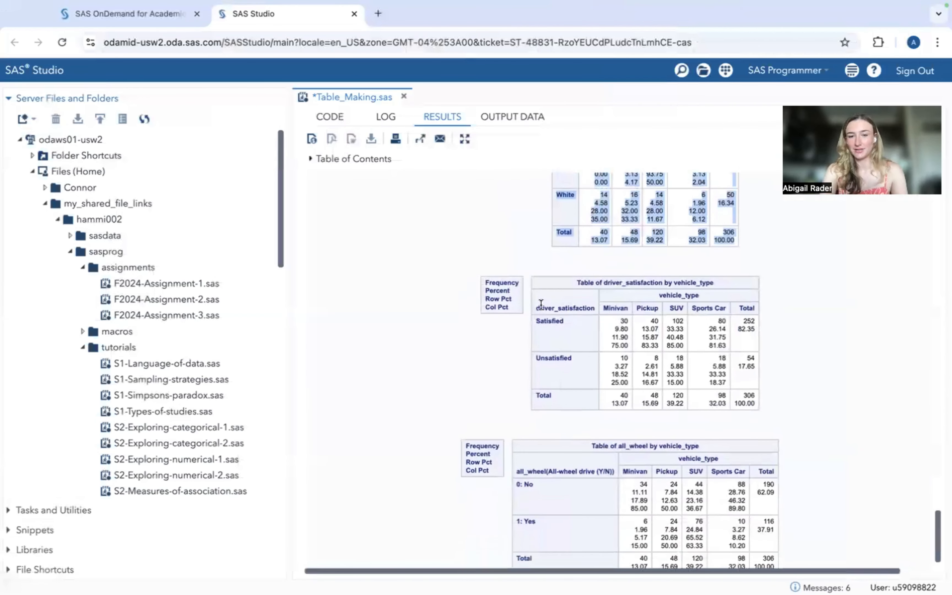
left_click_drag(541, 304, 755, 383)
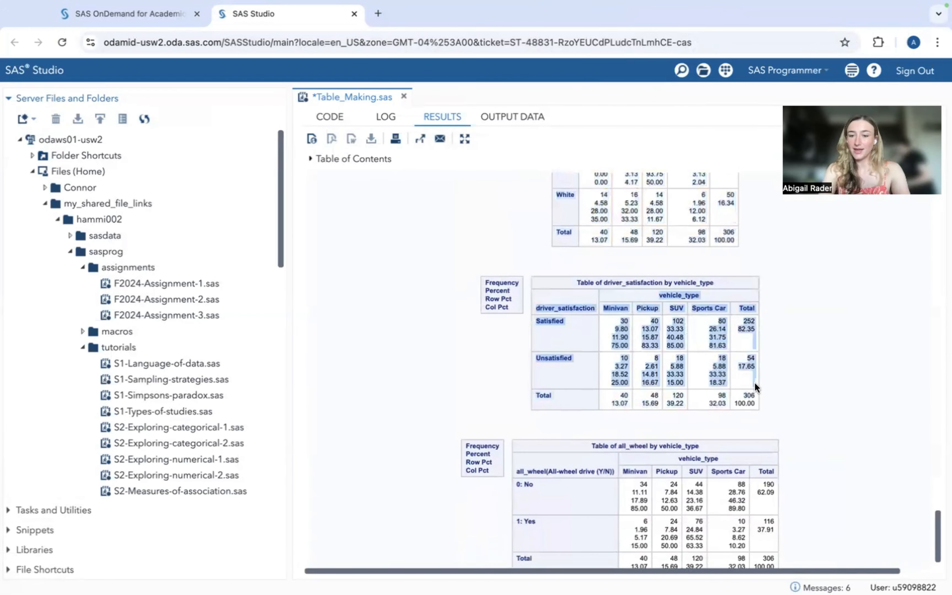
key("ctrl+Left")
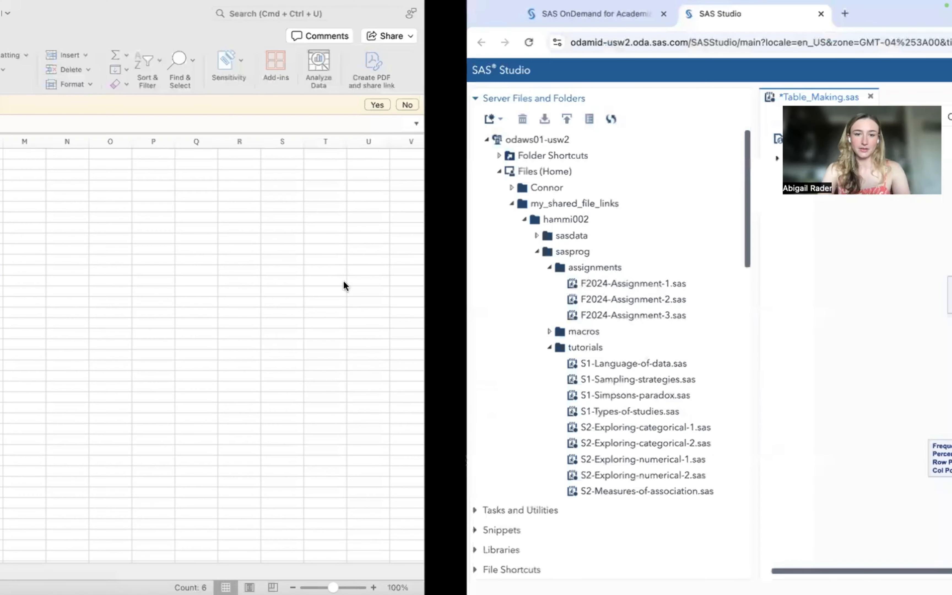
scroll(315, 355, "down", 5)
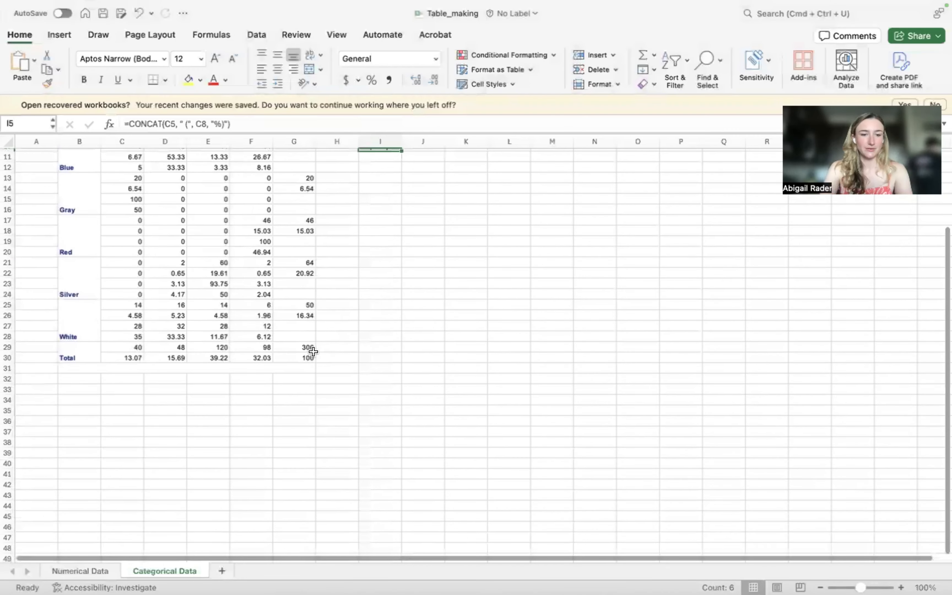
left_click(35, 389)
key("super+v")
Copy the CONCAT formula from I5 into H35 beside the driver satisfaction table and check its cell references
scroll(354, 165, "up", 5)
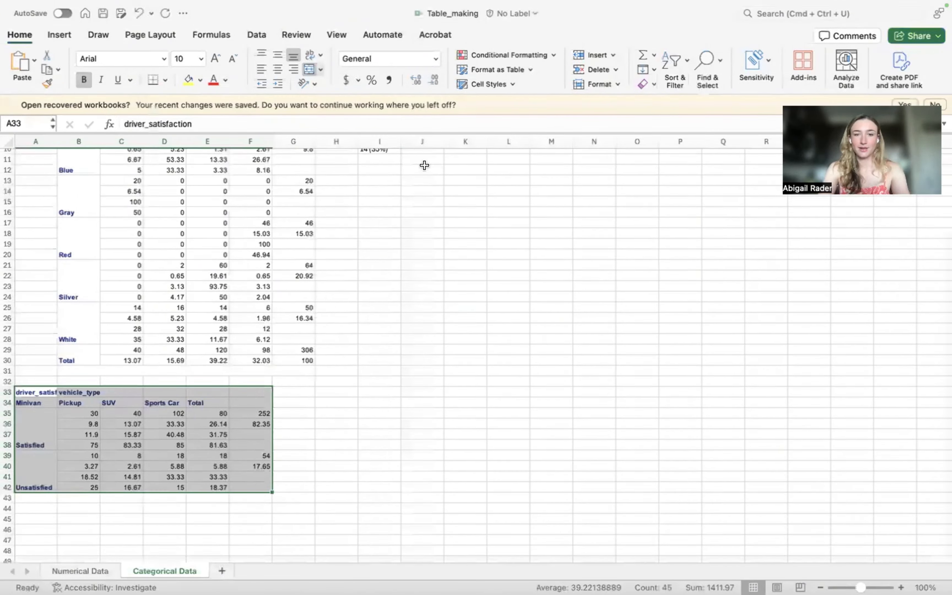
left_click_drag(386, 196, 384, 218)
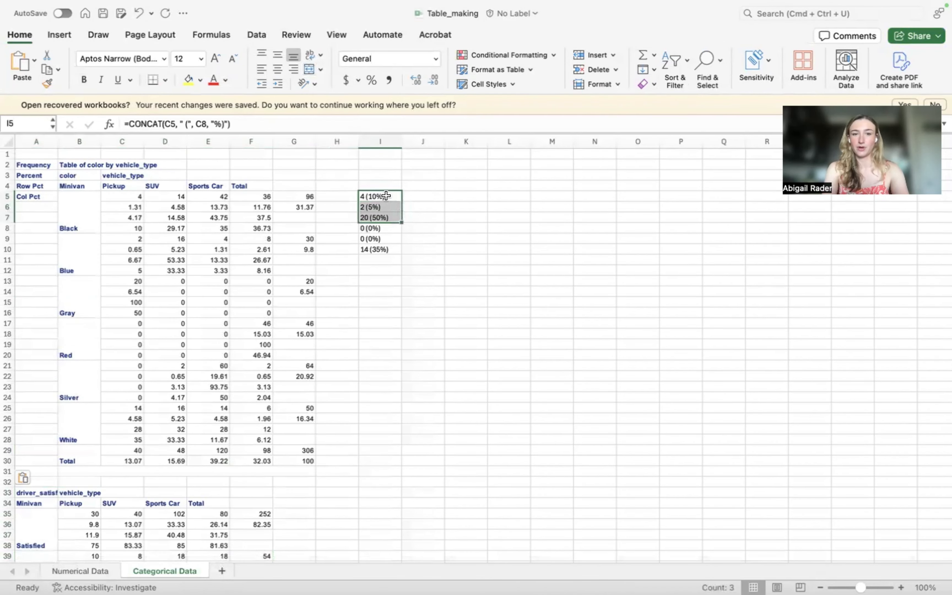
left_click_drag(386, 196, 384, 206)
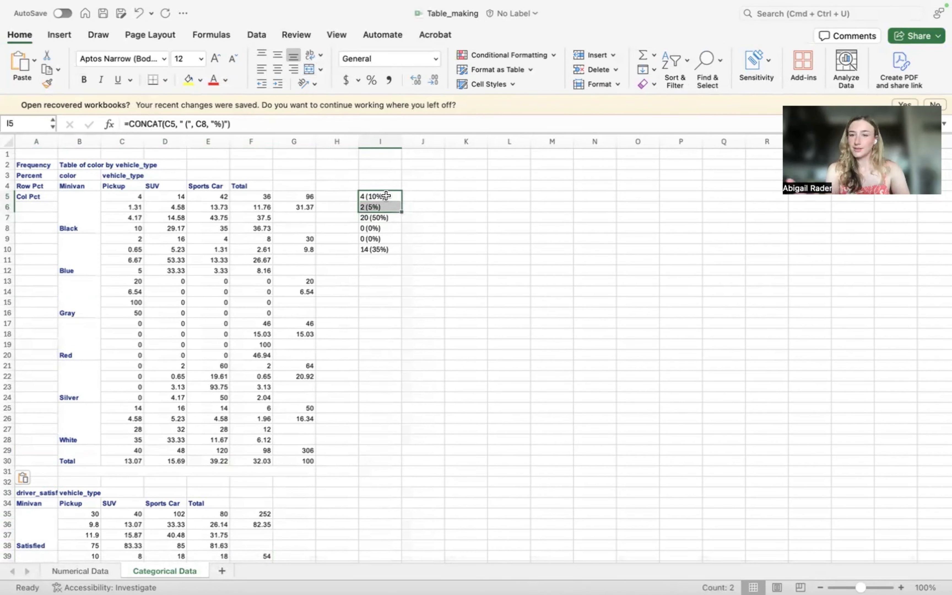
left_click(386, 196)
key("super+c")
scroll(386, 195, "down", 5)
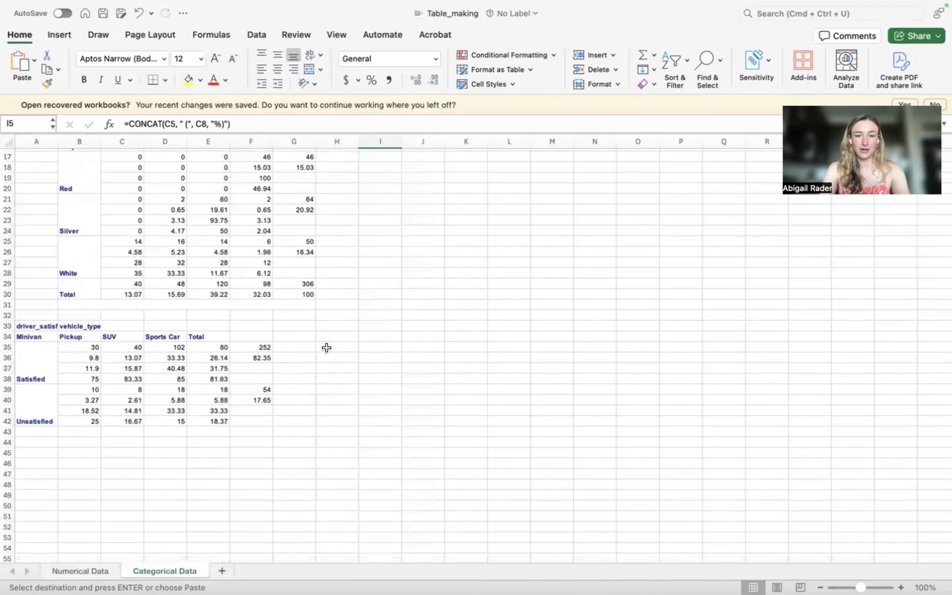
left_click(326, 347)
key("super+v")
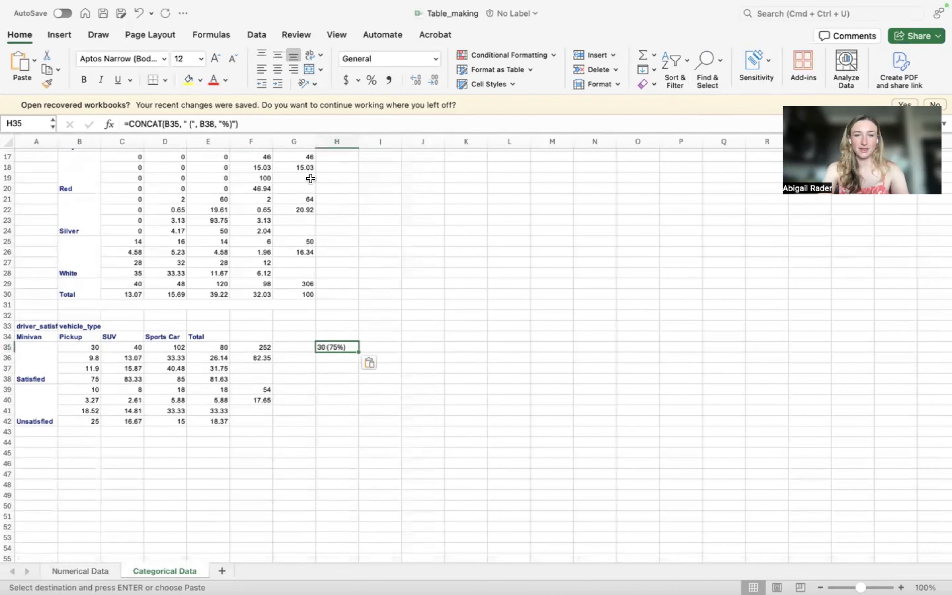
left_click(268, 120)
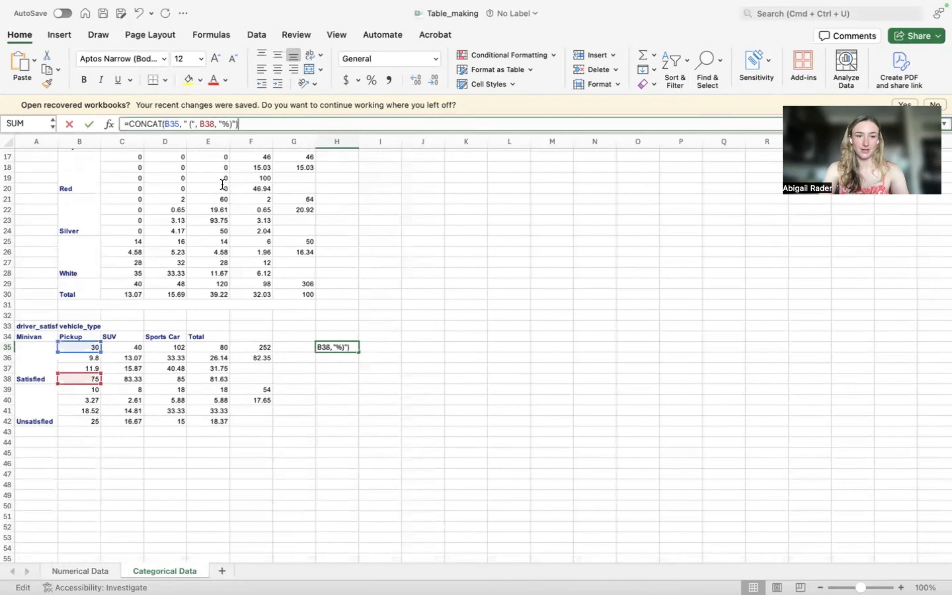
key("Escape")
Copy the Satisfied result in H35 and paste it into the Driver Satisfied row under Minivan in Word Table 1
key("super+c")
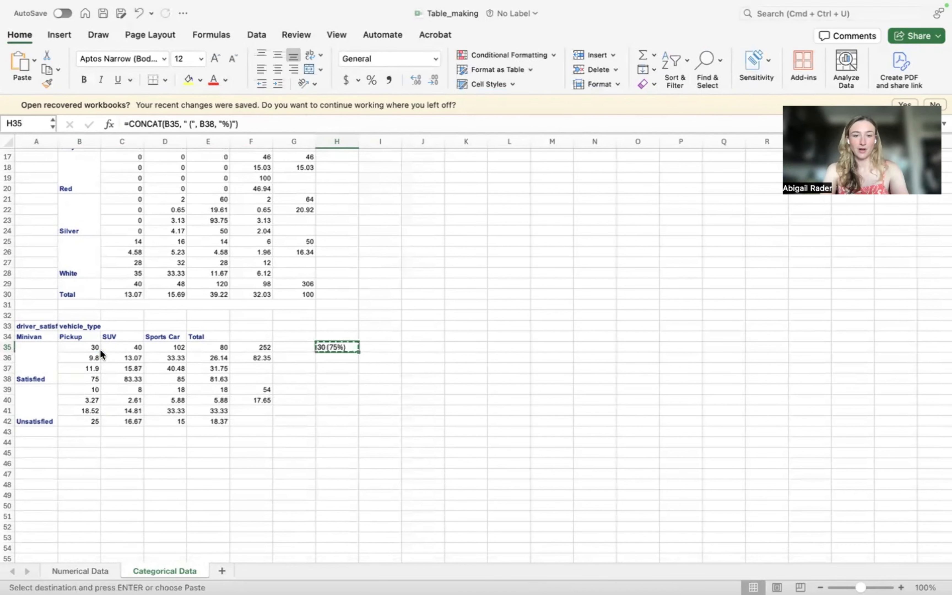
key("ctrl+Right")
key("ctrl+Right")
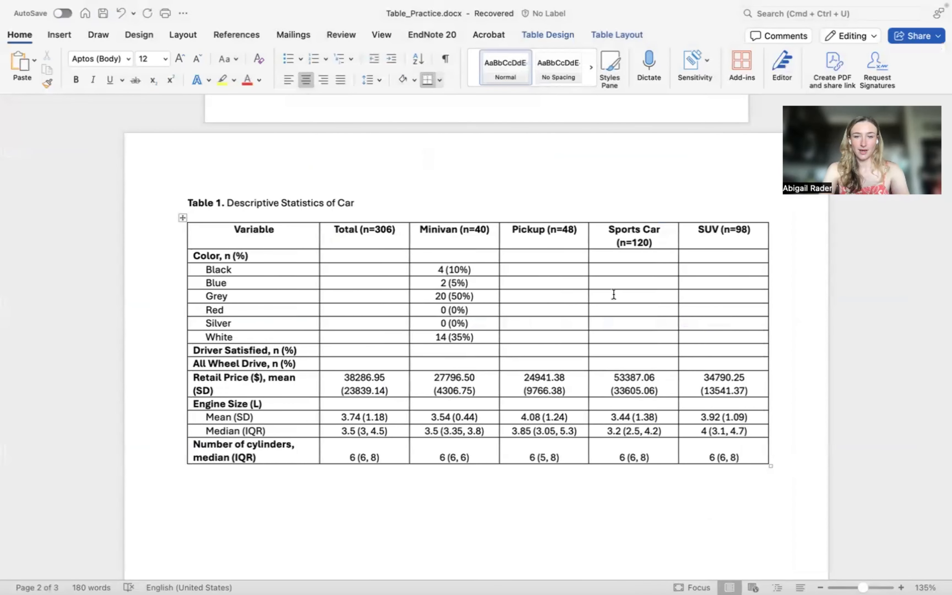
key("super+v")
key("ctrl+Right")
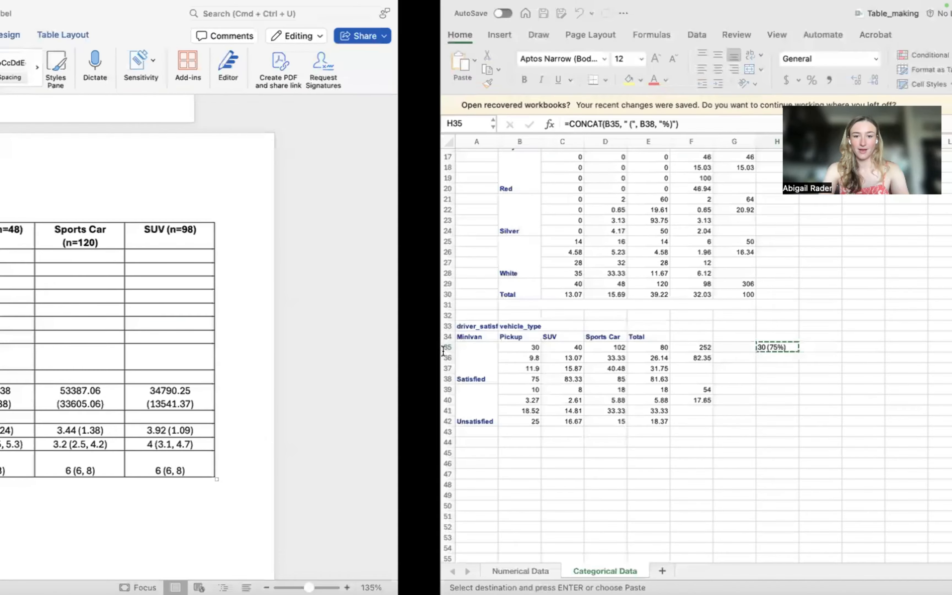
key("ctrl+Left")
Copy the all_wheel by vehicle_type table from SAS Studio into Excel at A45, and select the CONCAT formula in H35
key("ctrl+Right")
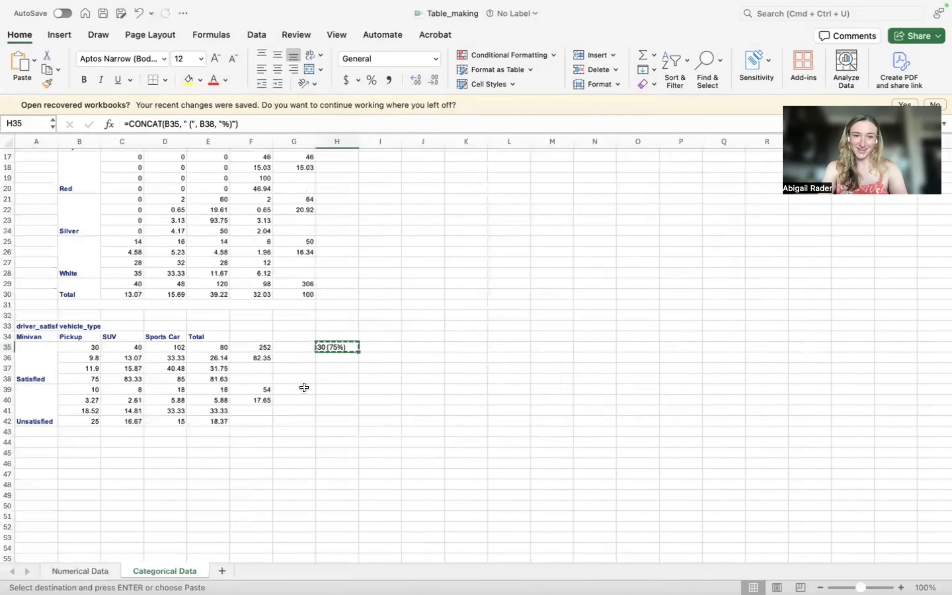
key("ctrl+Right")
scroll(577, 357, "down", 2)
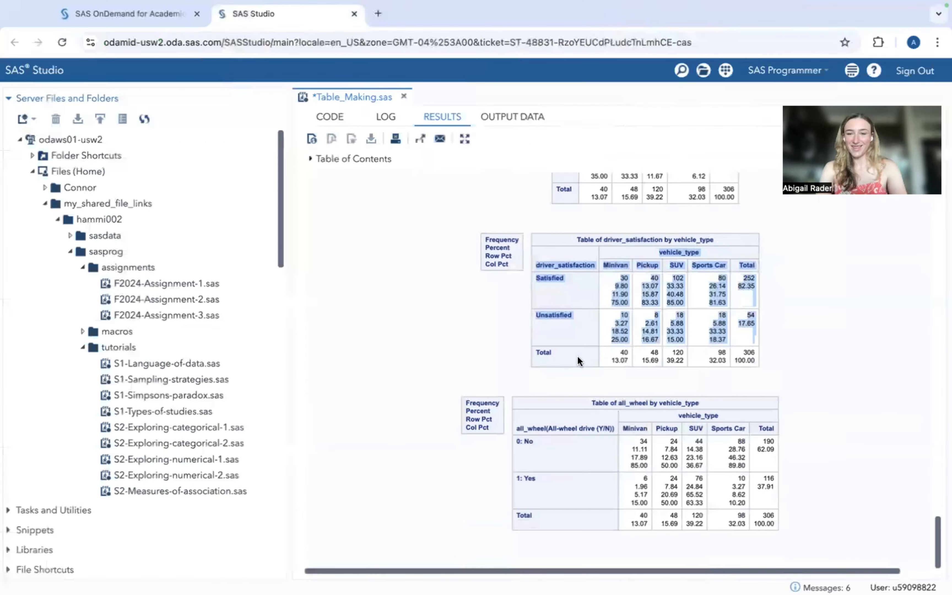
left_click_drag(591, 399, 772, 500)
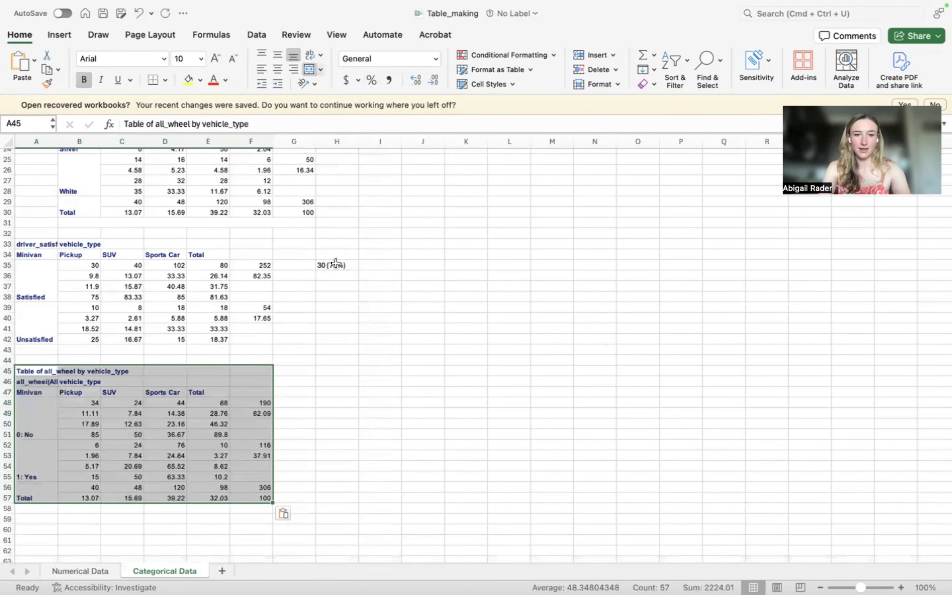
left_click(336, 264)
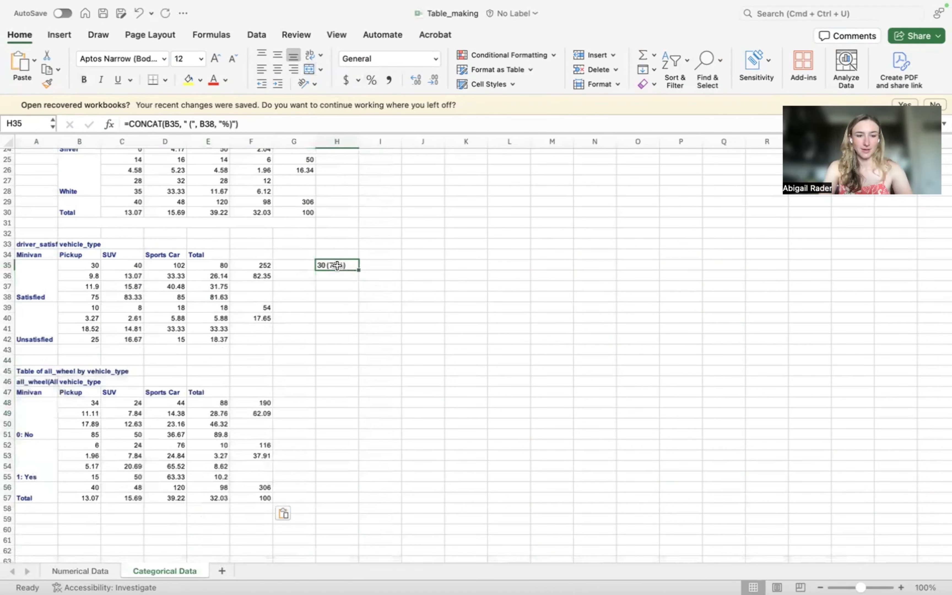
Copy the CONCAT formula from H35 into H52 beside the Yes rows of the all_wheel table
key("super+c")
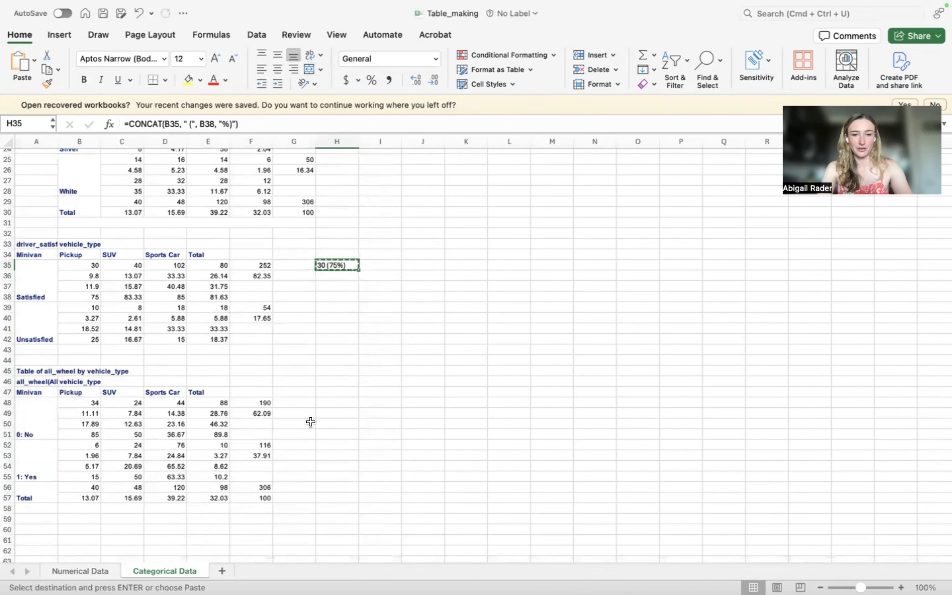
left_click(306, 401)
key("Down")
key("Down")
key("Down")
key("Down")
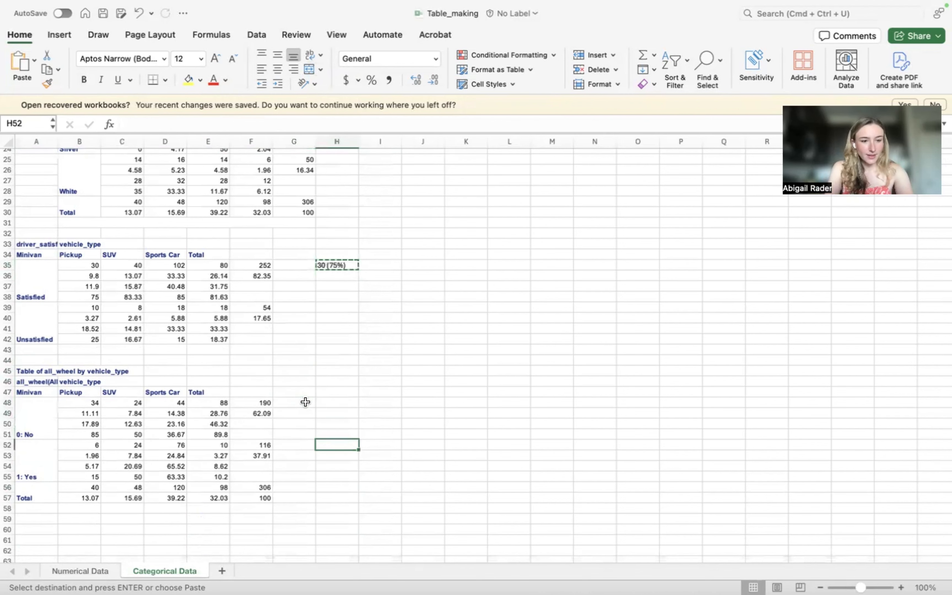
key("super+v")
Copy the all-wheel result in H52 and paste it into the All Wheel Drive row under Minivan in Word Table 1
key("super+c")
key("ctrl+Right")
key("ctrl+Right")
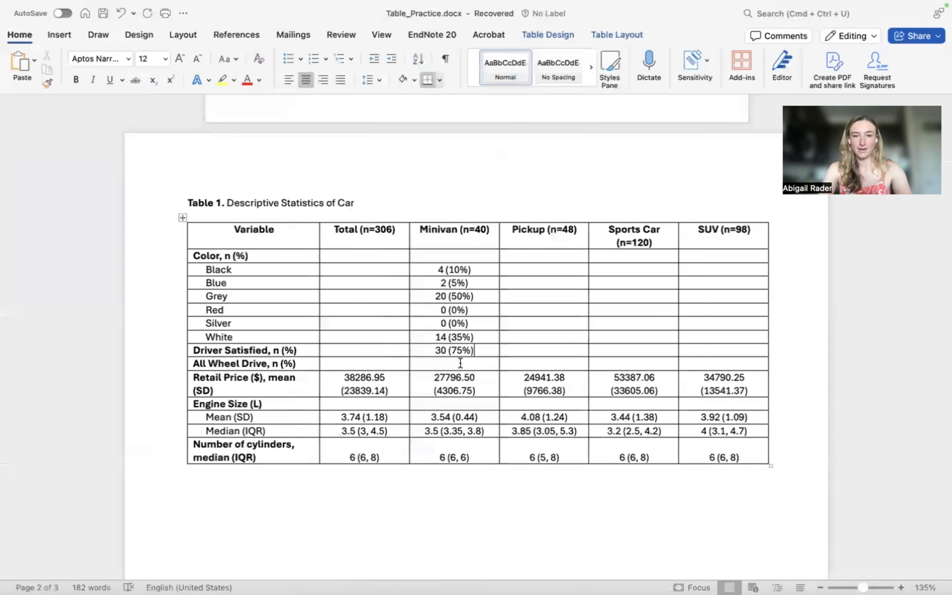
left_click(461, 363)
key("super+v")
key("BackSpace")
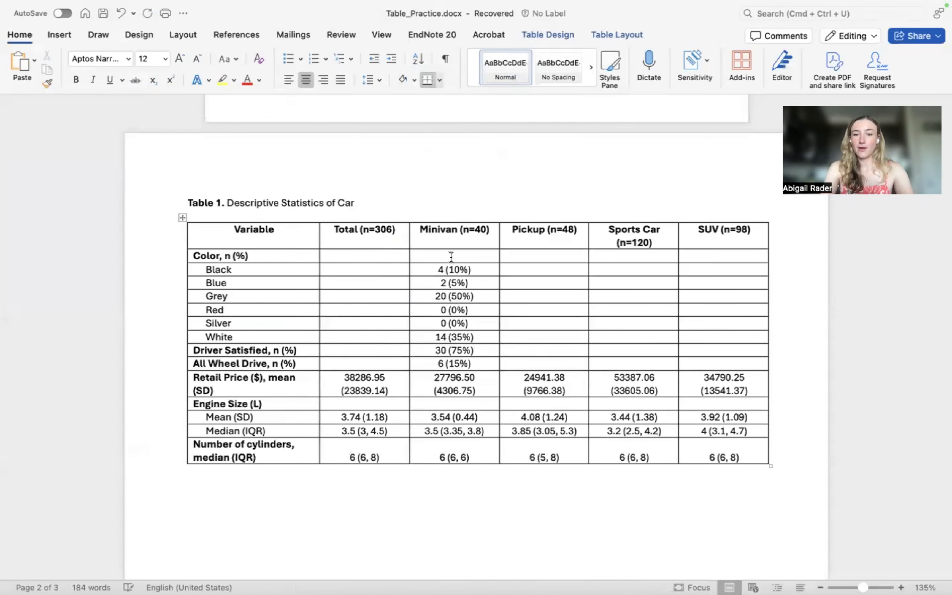
Review the Minivan n (%) cells in Word Table 1, then compare the scattered CONCAT results in columns H and I in Excel
left_click_drag(453, 266, 454, 369)
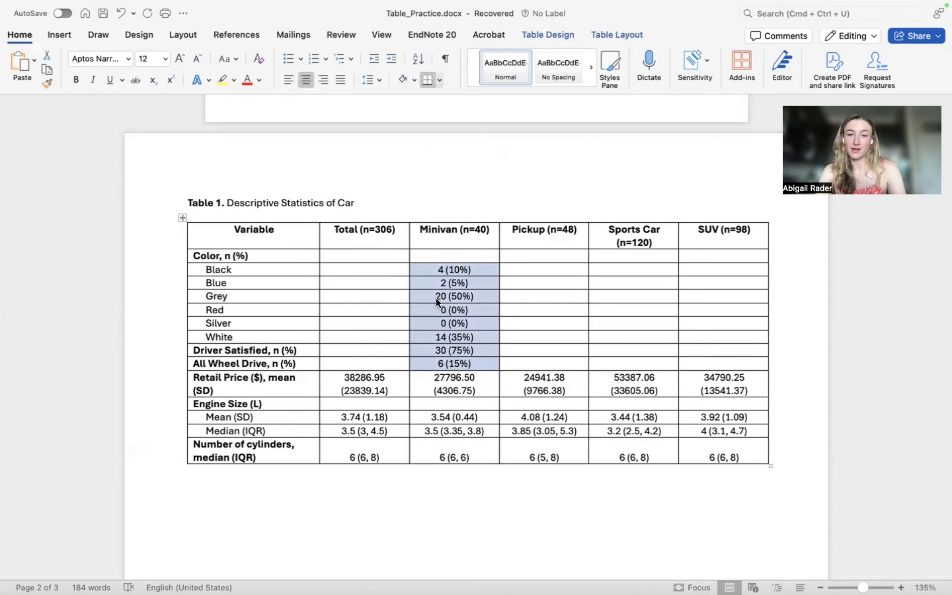
key("ctrl+Right")
scroll(435, 298, "up", 1)
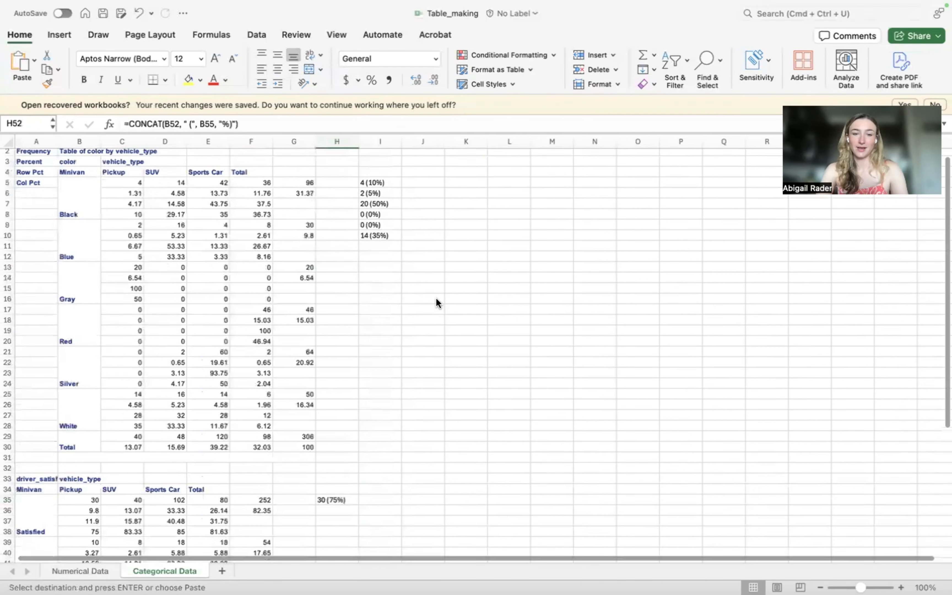
scroll(436, 307, "down", 4)
scroll(438, 325, "up", 2)
left_click(332, 441)
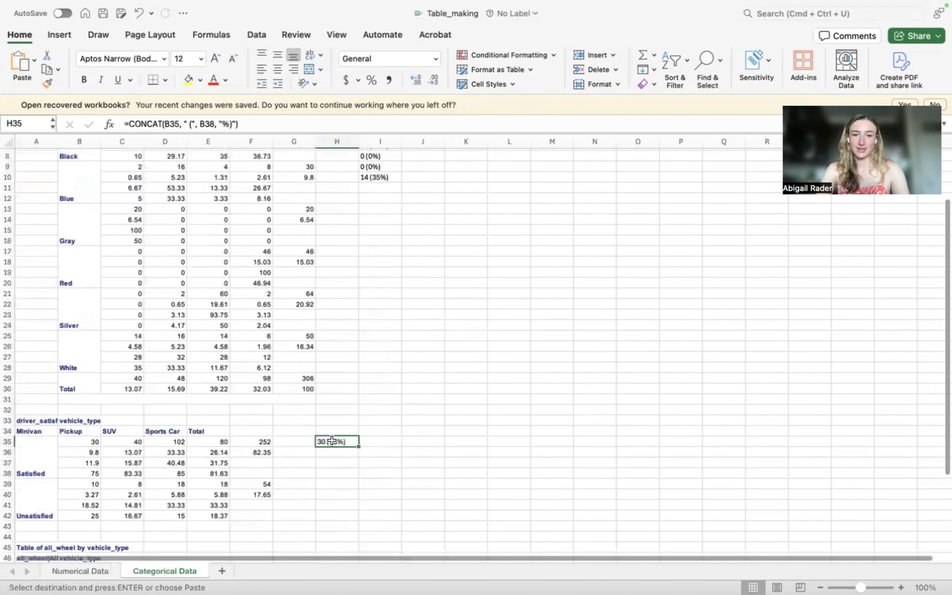
scroll(354, 460, "up", 2)
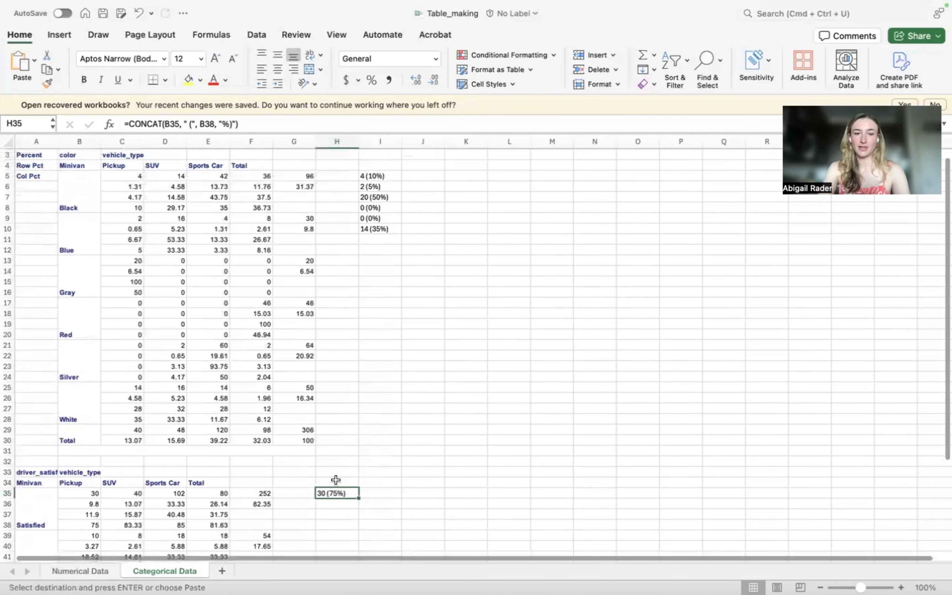
left_click_drag(338, 271, 338, 526)
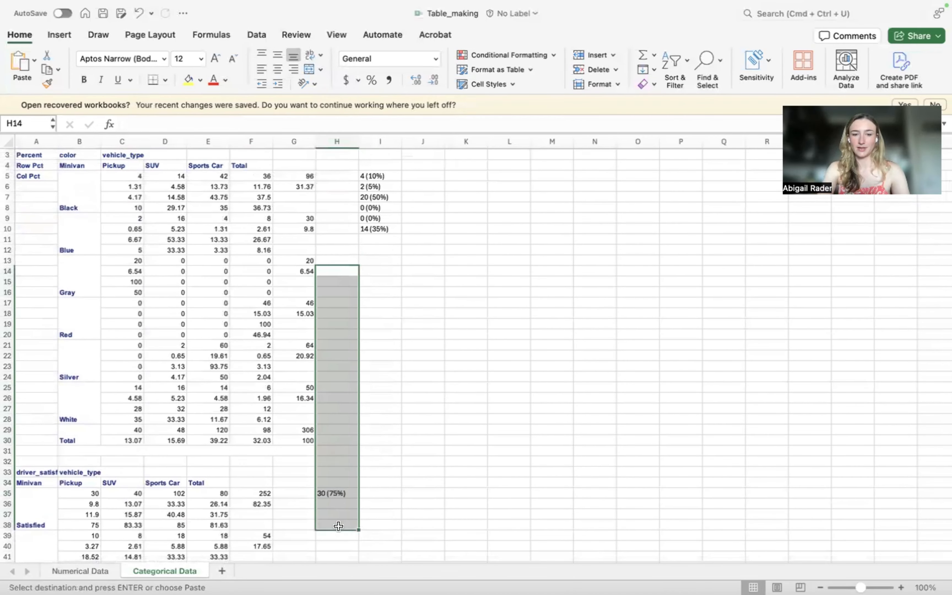
left_click(384, 230)
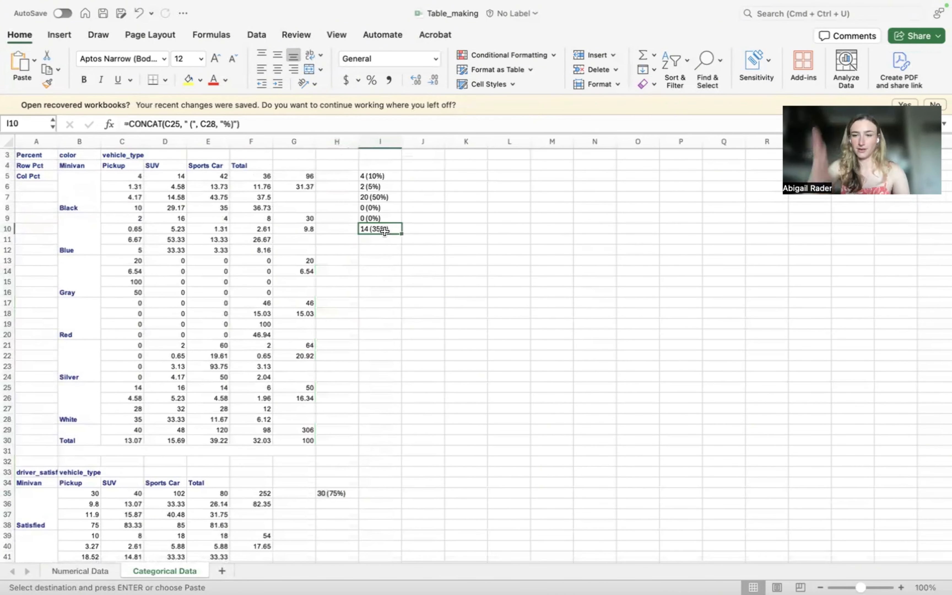
left_click(360, 243)
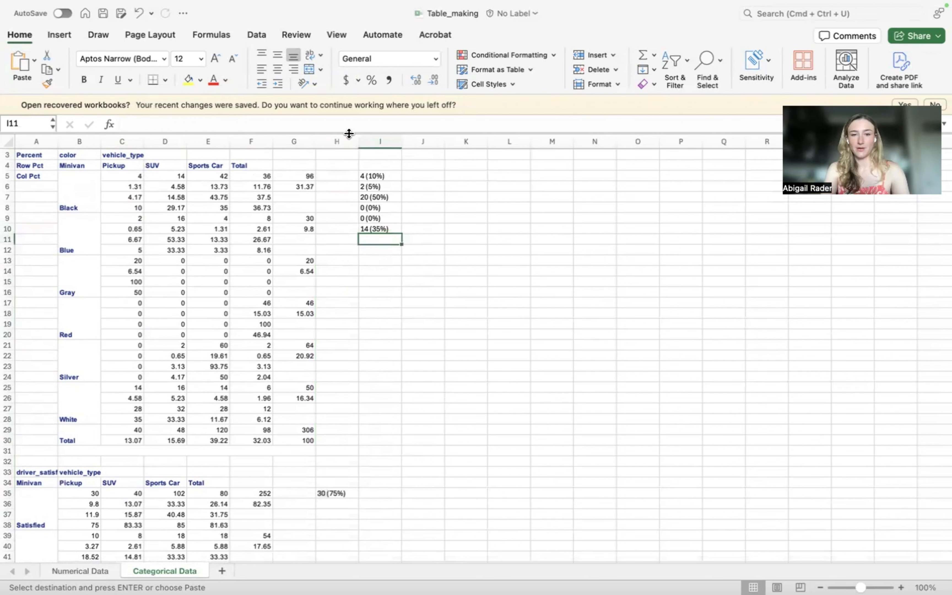
Move the driver satisfaction formula text from H35 to I11, directly below the color results, keeping its references to B35 and B38
left_click(342, 494)
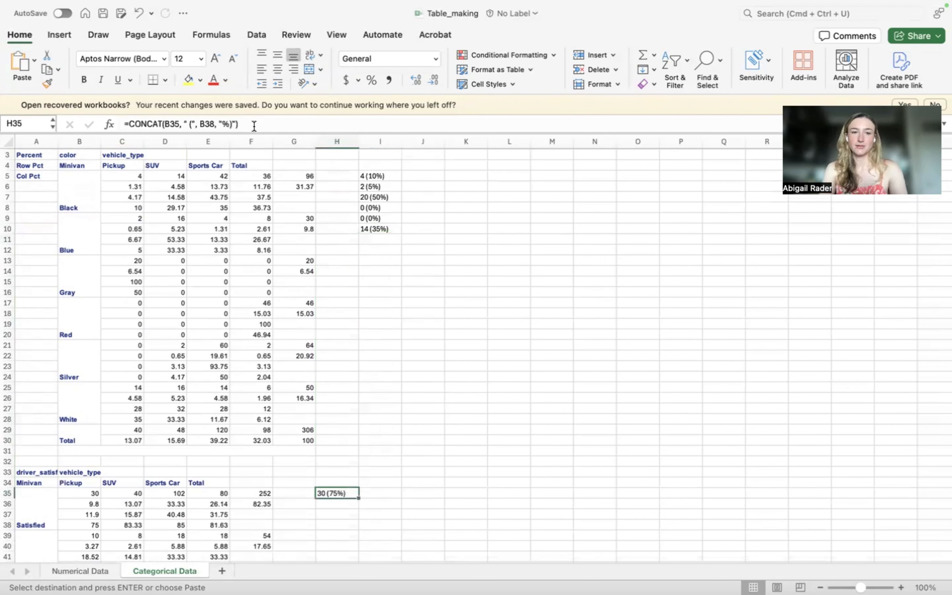
left_click_drag(251, 125, 91, 122)
key("super+x")
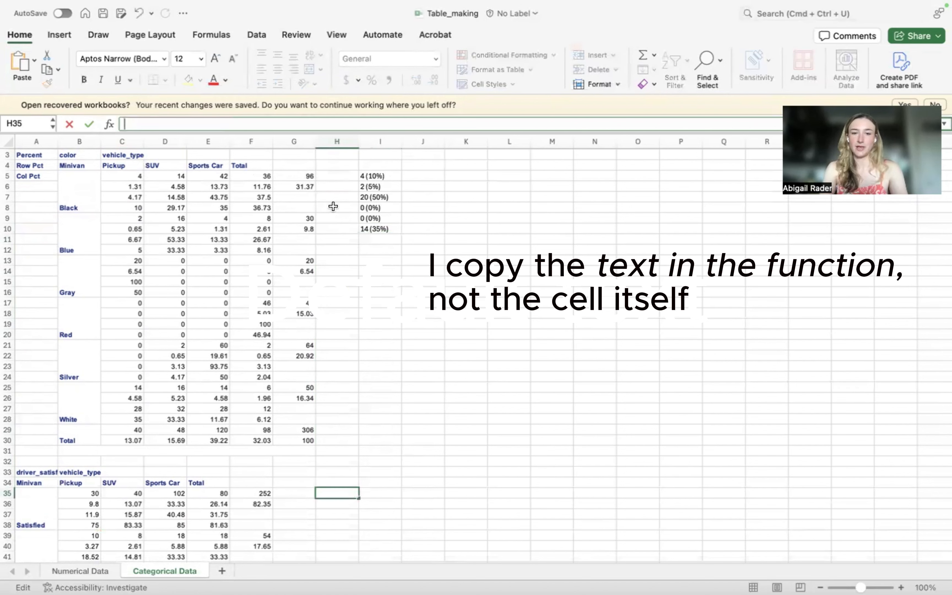
left_click(372, 239)
key("super+v")
key("Return")
Move the all-wheel formula text from H52 to I12, keeping its references to B52 and B55
scroll(390, 451, "down", 5)
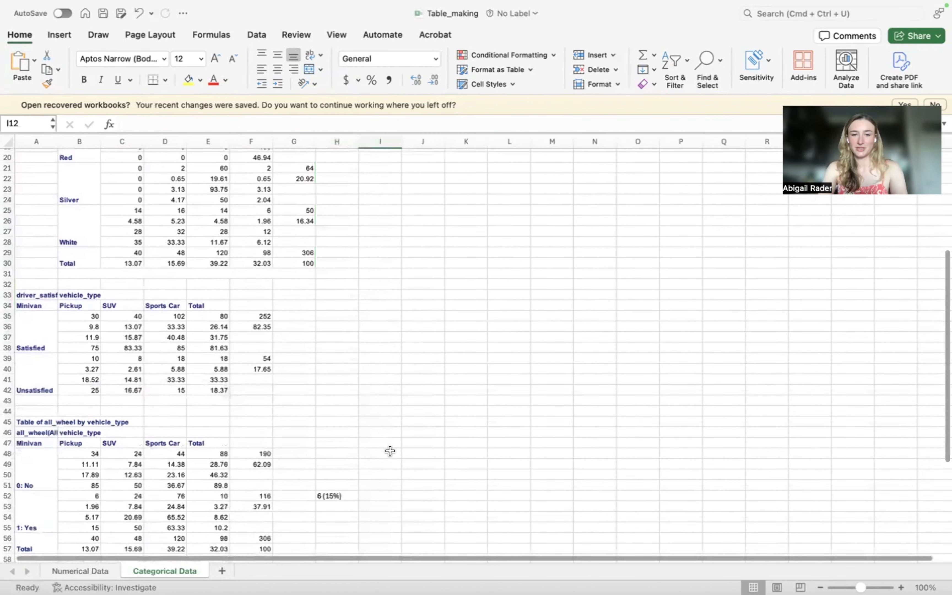
left_click(338, 465)
left_click(337, 489)
left_click(337, 496)
left_click_drag(239, 125, 87, 115)
key("super+x")
key("Return")
left_click(382, 273)
scroll(382, 273, "up", 5)
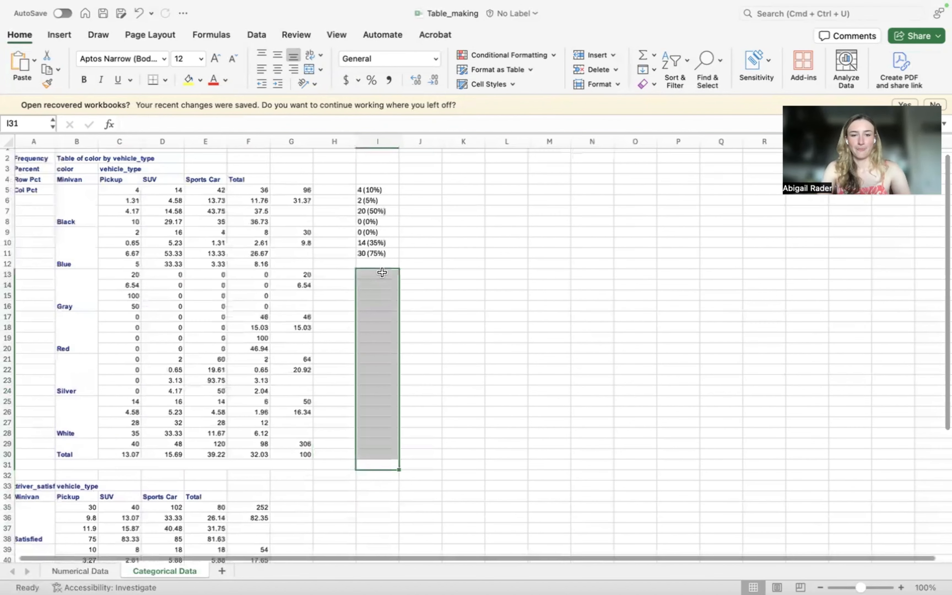
key("Up")
key("Up")
key("Up")
left_click(378, 262)
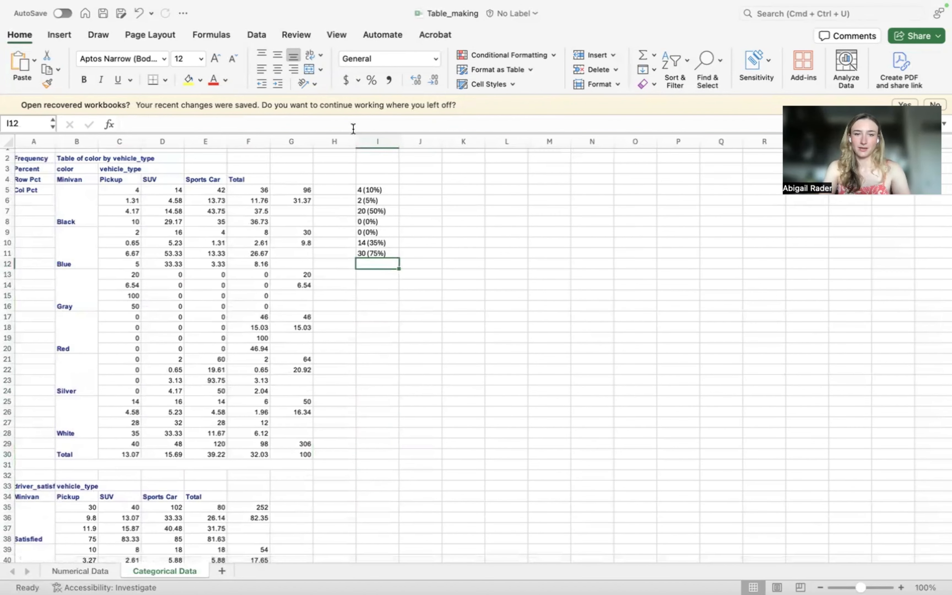
left_click(352, 123)
key("super+v")
key("Return")
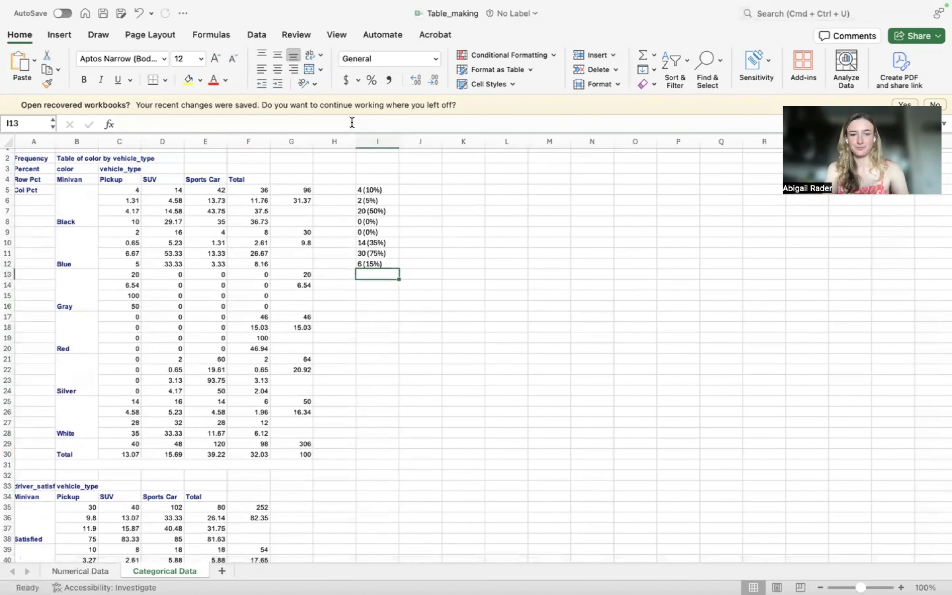
Check that the CONCAT formula in I12 references the Minivan count and column percent in the all_wheel table
key("Up")
key("Up")
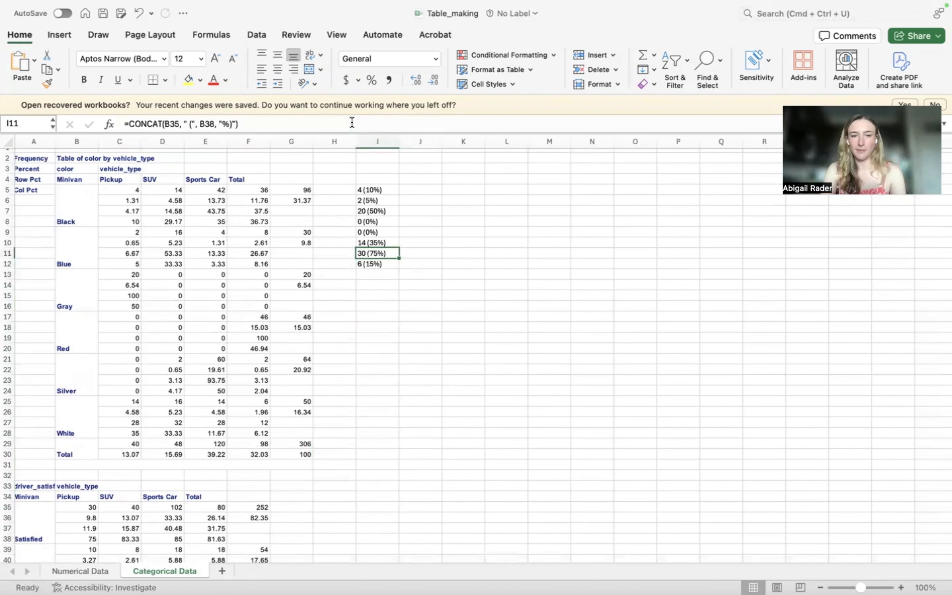
key("Left")
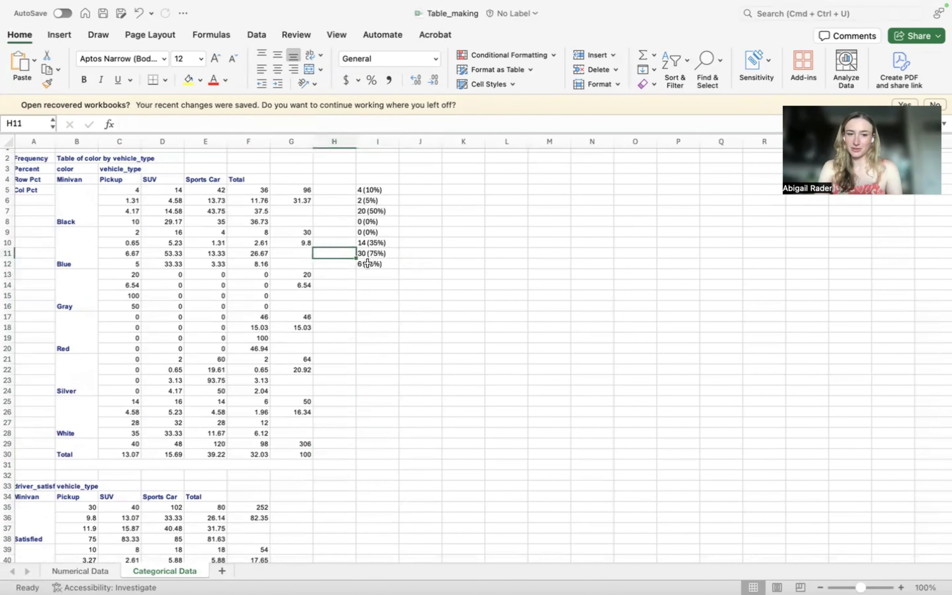
left_click(367, 263)
left_click(340, 124)
scroll(248, 237, "down", 2)
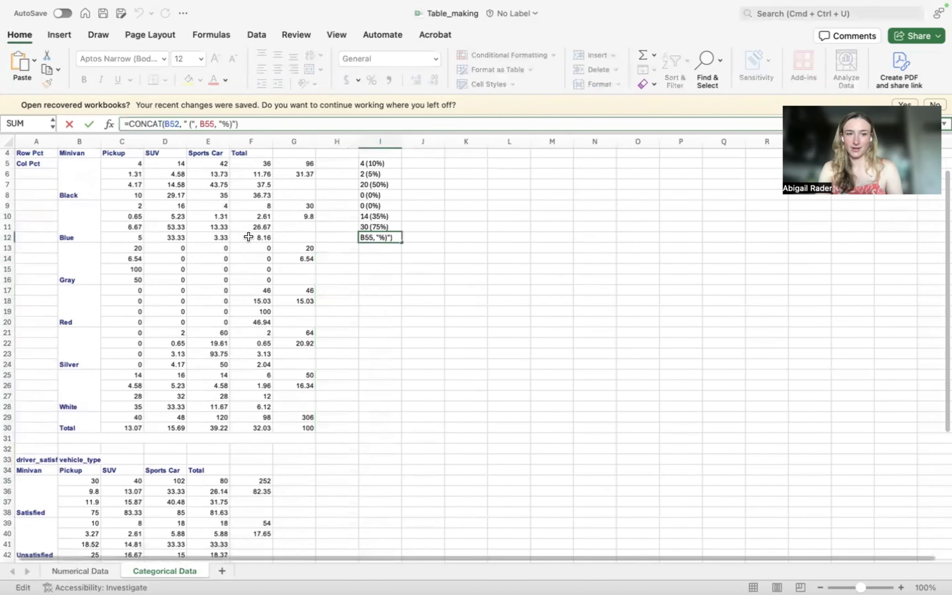
scroll(248, 236, "down", 15)
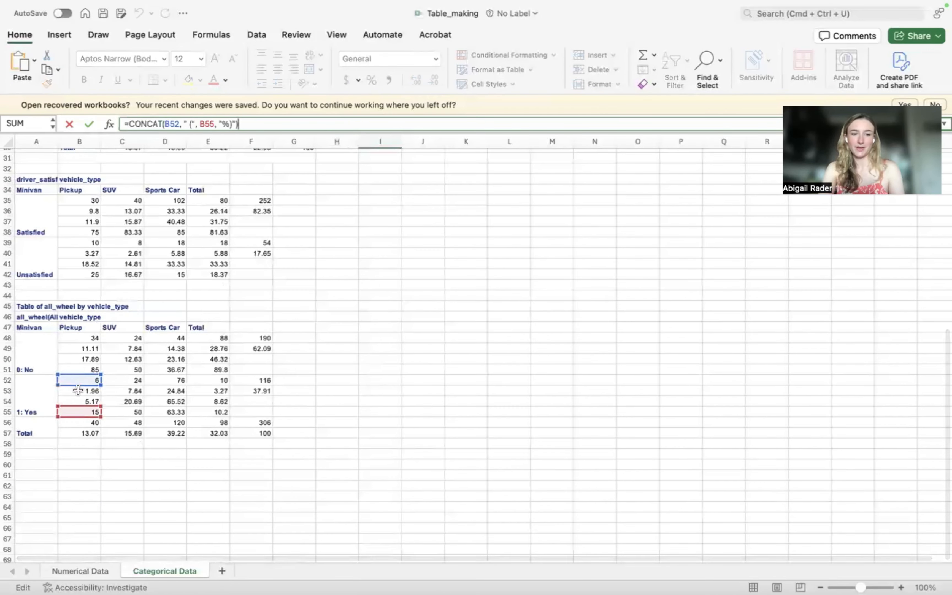
scroll(350, 414, "up", 15)
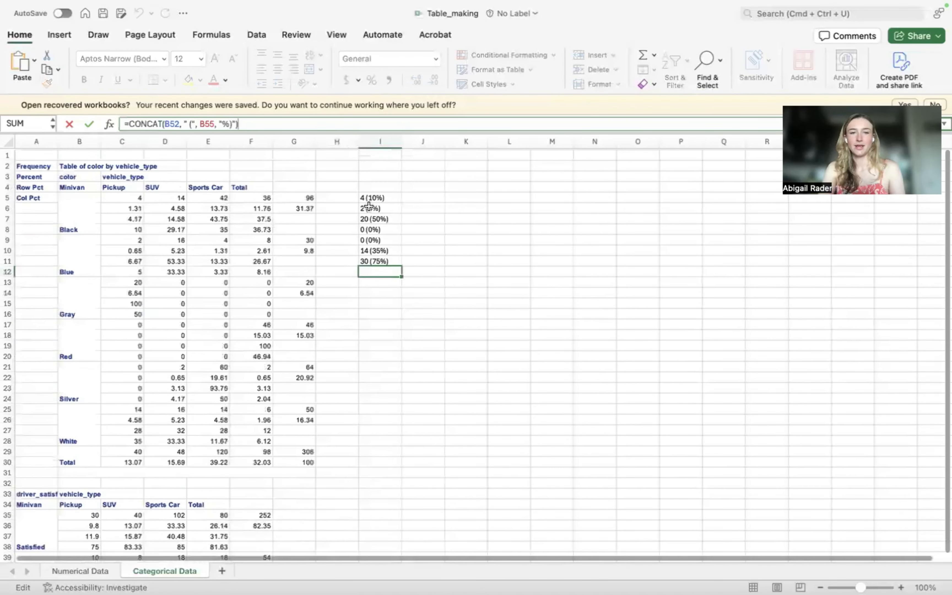
key("ctrl+Return")
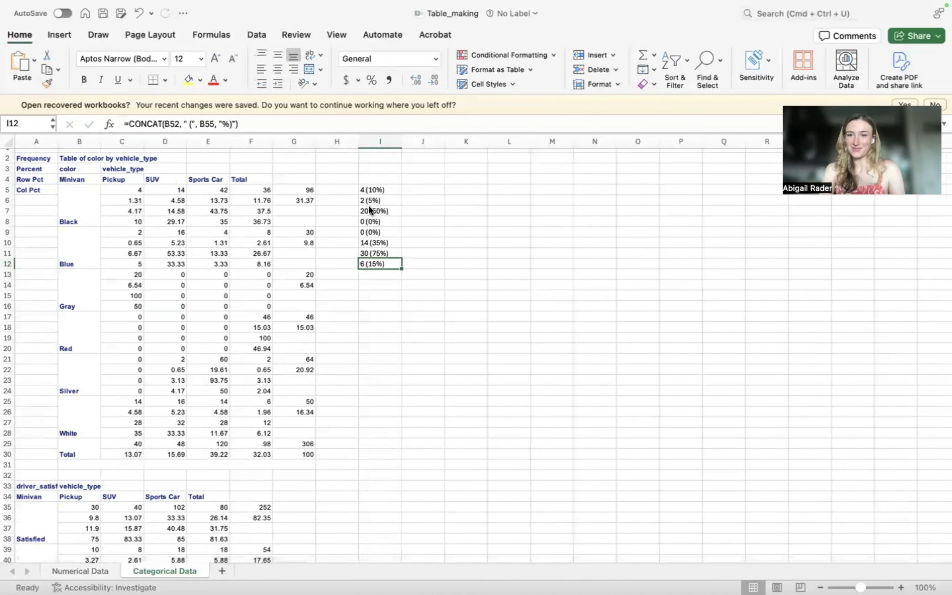
Copy the Minivan CONCAT formulas in I5:I12 into the adjacent column starting at J5
left_click(370, 189)
key("shift+Down")
key("shift+Down")
key("shift+Down")
key("shift+Down")
key("shift+Down")
key("shift+Down")
key("shift+Down")
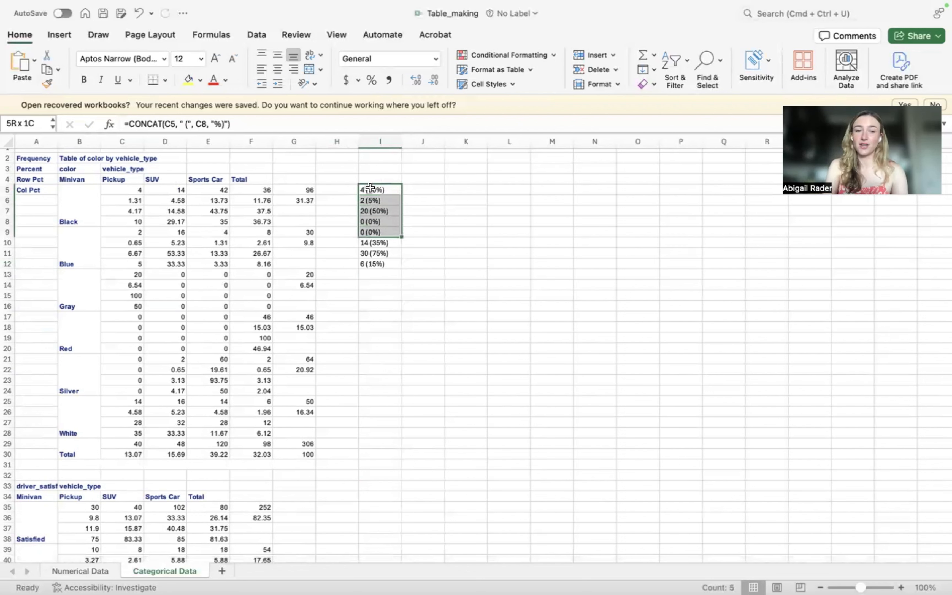
key("super+c")
left_click(421, 189)
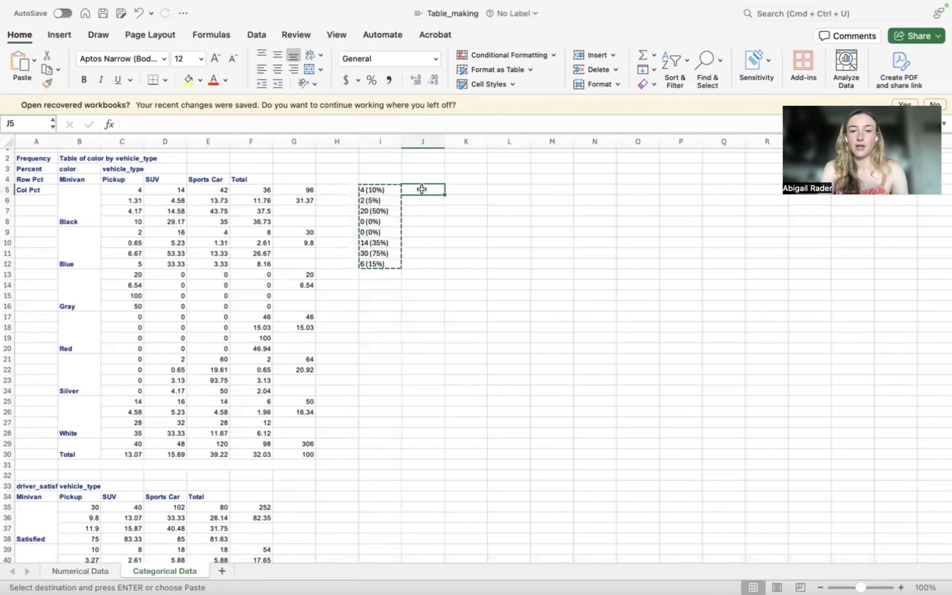
key("super+v")
Shift the color table's Minivan through Total headers from B4:F4 to C4:G4 and clear the leftover label in B4
left_click(74, 181)
key("shift+Right")
key("shift+Right")
key("shift+Right")
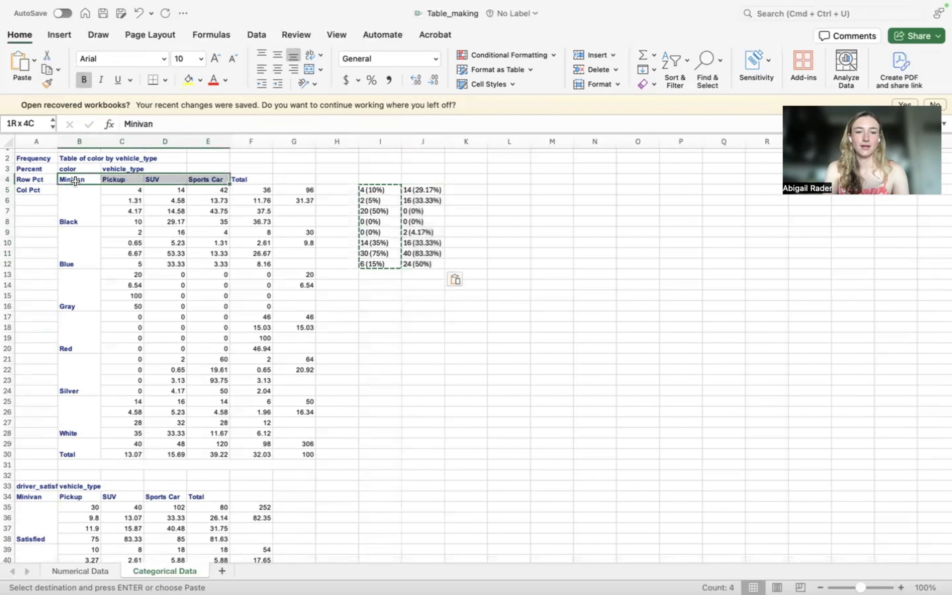
key("shift+Right")
key("super+c")
left_click(123, 180)
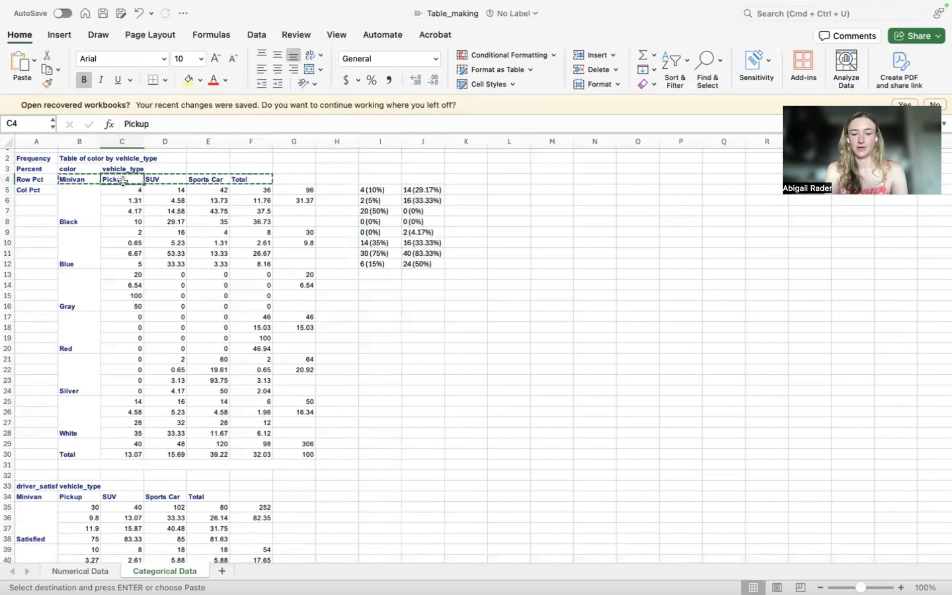
key("super+v")
key("Left")
key("Delete")
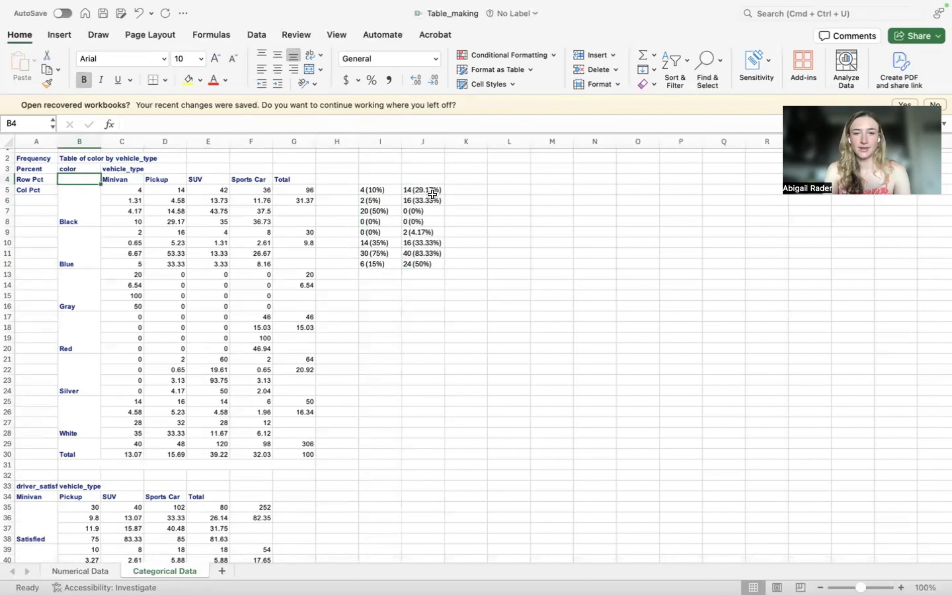
Copy the vehicle type headers from C4:G4 to I4 above the CONCAT results
left_click(432, 194)
left_click(132, 179)
key("shift+Right")
key("shift+Right")
key("shift+Right")
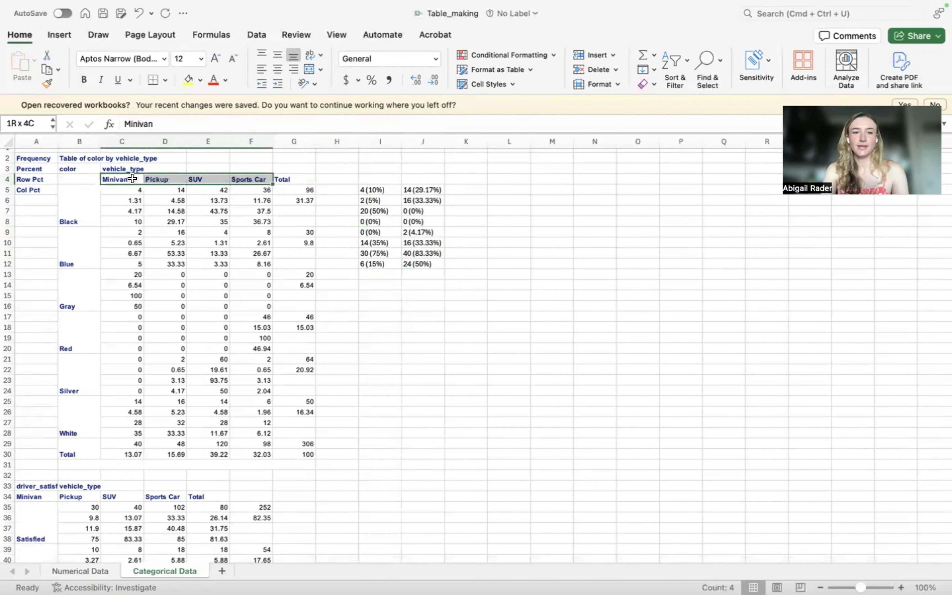
key("shift+Right")
key("super+c")
left_click(385, 180)
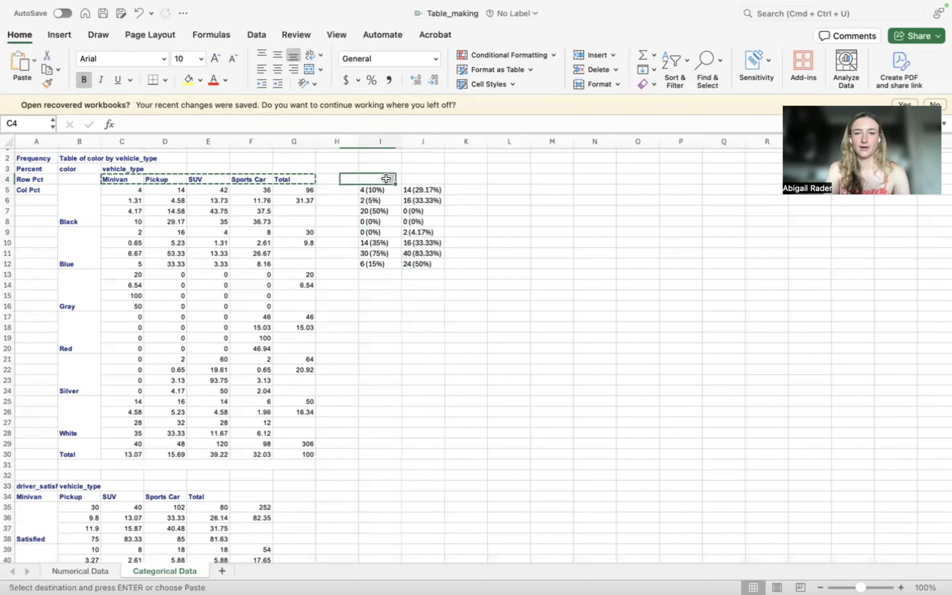
key("super+v")
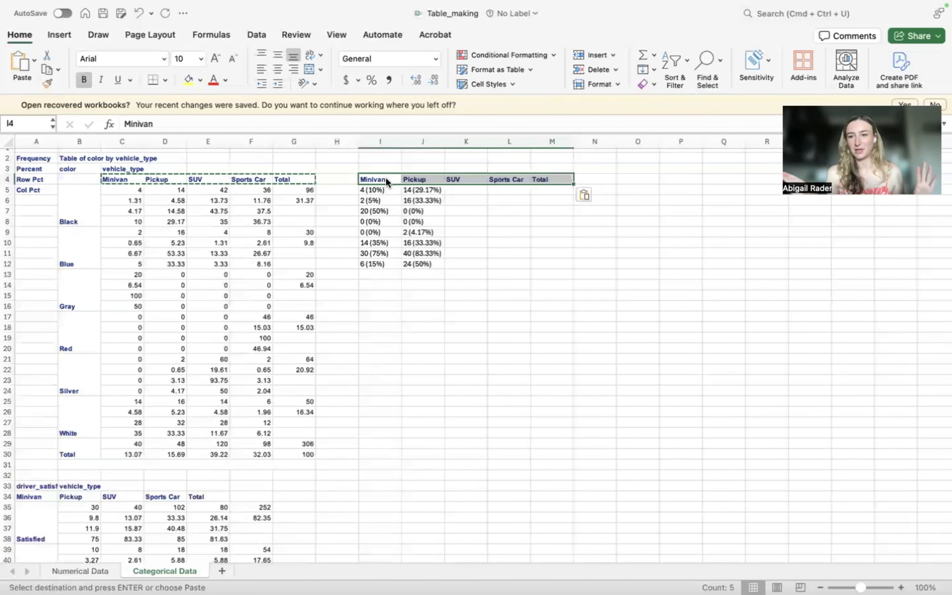
Copy the Pickup formulas in J5:J12 into the SUV and Sports Car columns at K5 and L5, and check the formula in J5
left_click(415, 189)
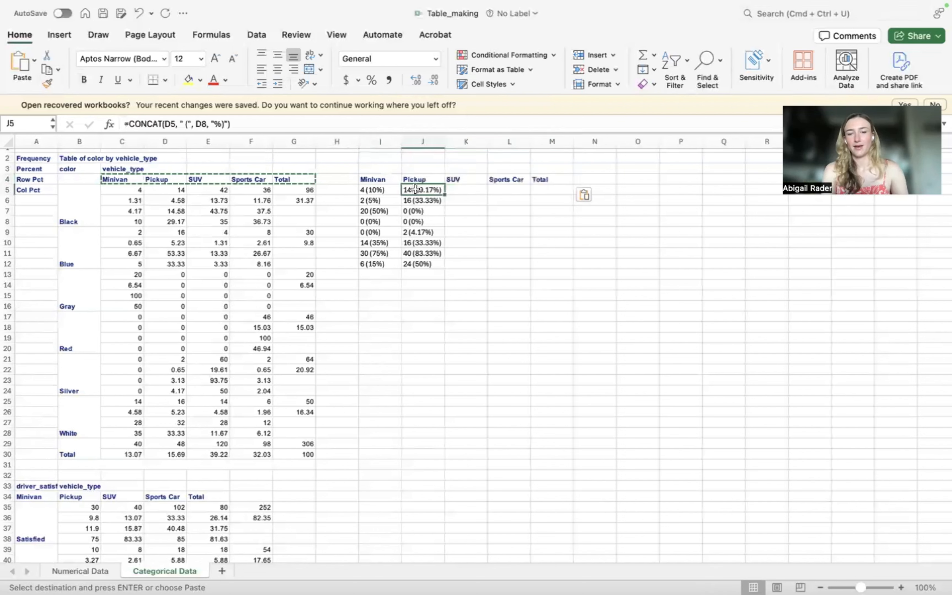
key("shift+Down")
key("shift+Down")
key("shift+Down")
key("shift+Down")
key("shift+Down")
key("shift+Down")
key("shift+Down")
key("super+c")
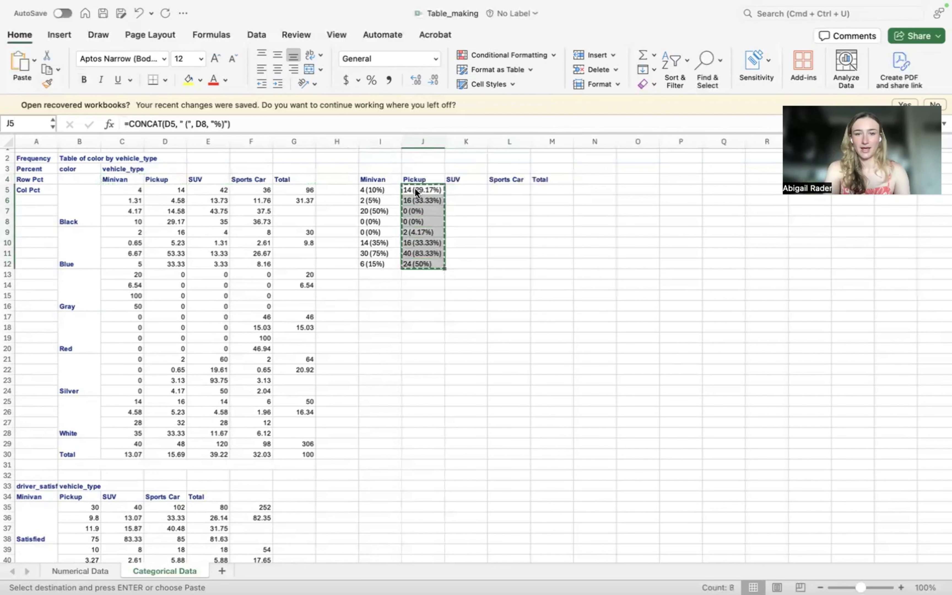
left_click(462, 189)
key("super+v")
left_click(502, 191)
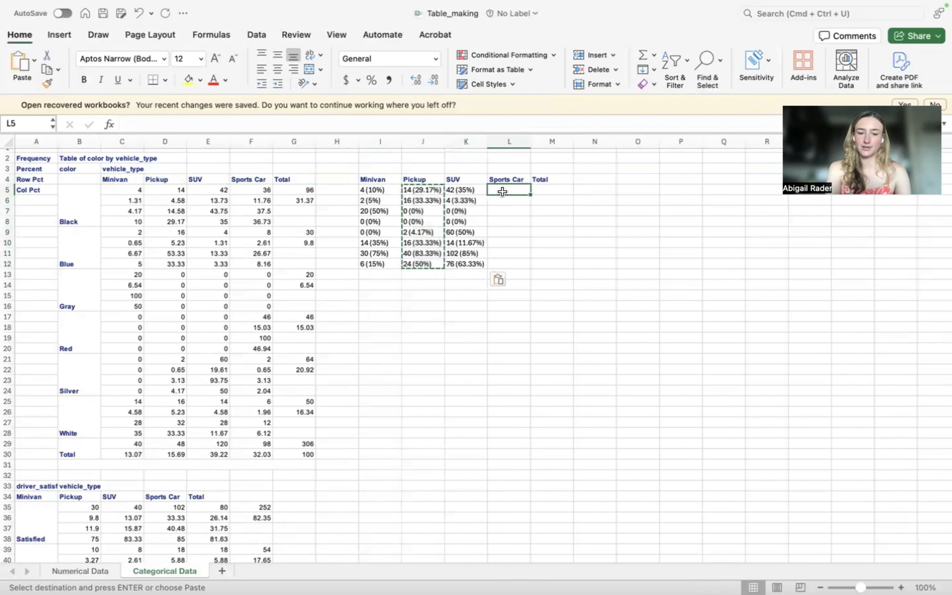
key("super+v")
double_click(423, 190)
key("Return")
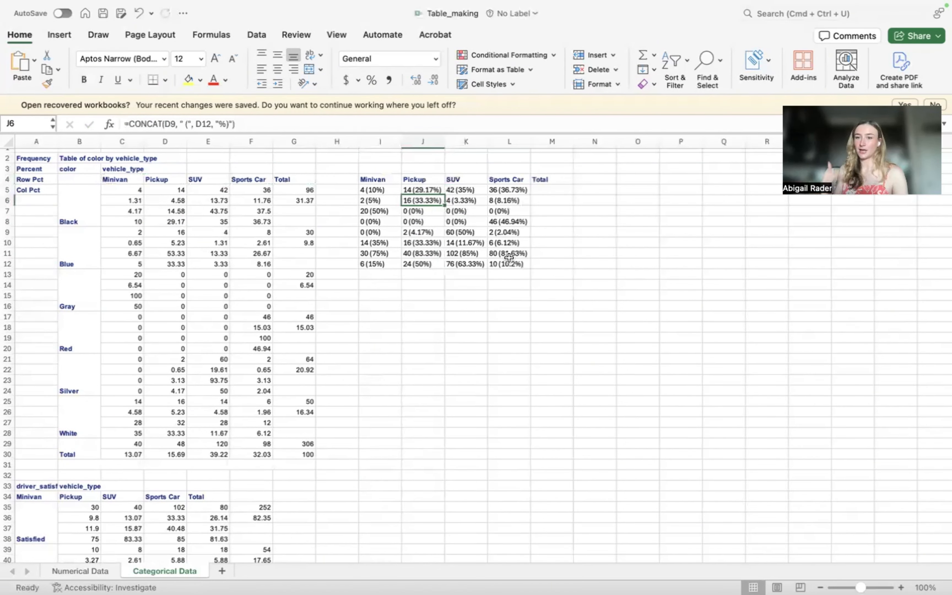
Check that the Sports Car formulas in L5, L6 and L12 reference the matching count and column-percent cells in the source tables
double_click(507, 189)
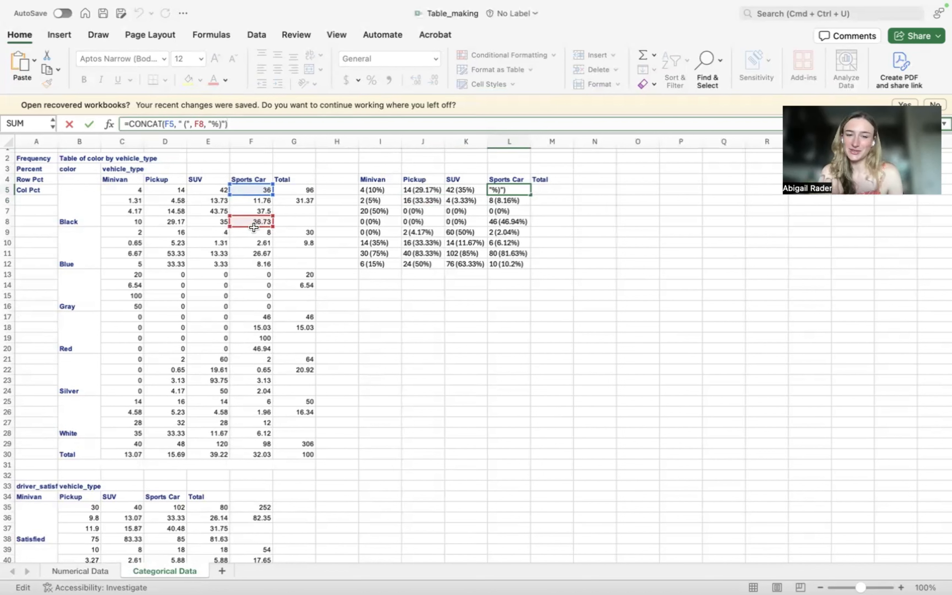
key("Return")
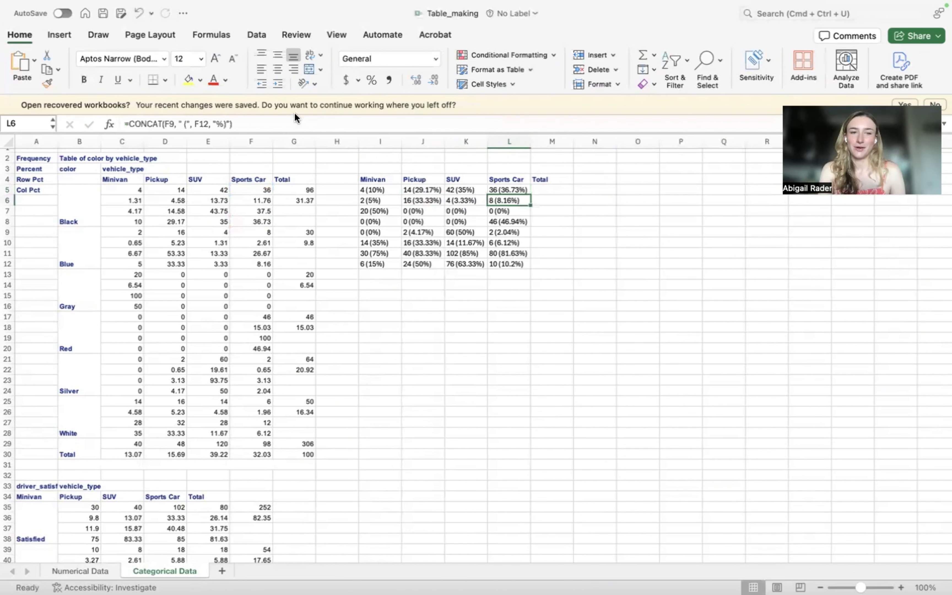
left_click(294, 124)
key("Return")
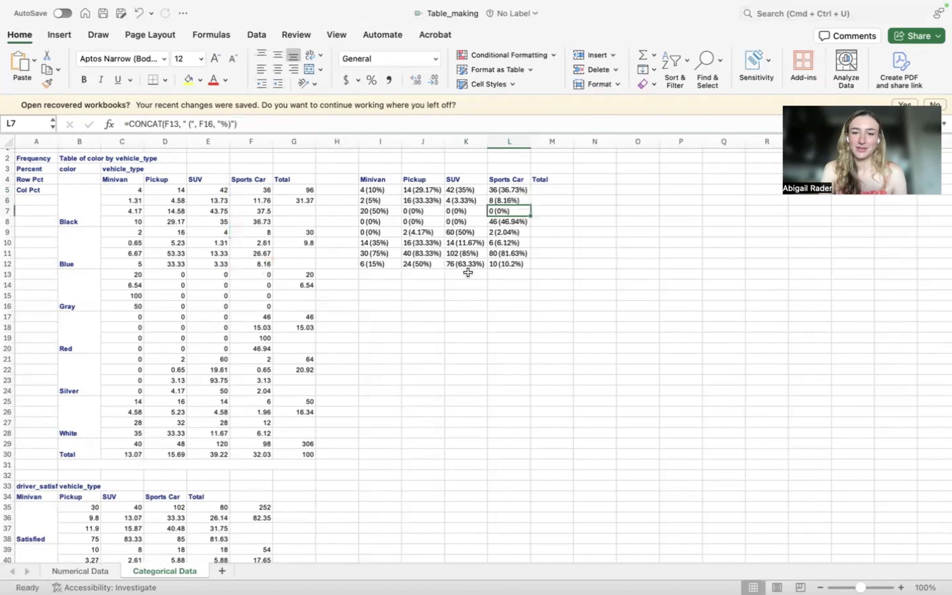
left_click(501, 265)
left_click(448, 127)
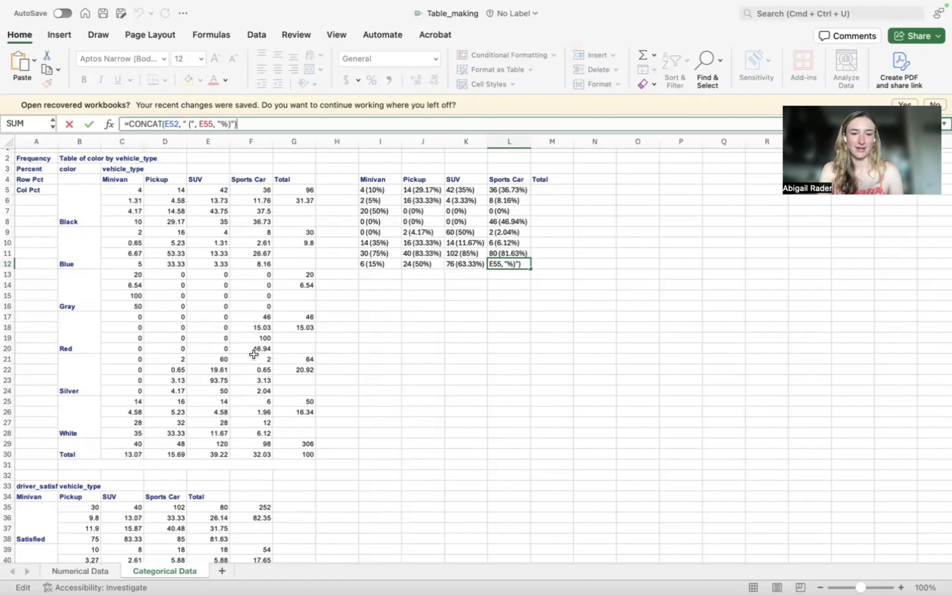
scroll(254, 355, "down", 3)
scroll(254, 355, "up", 3)
key("Return")
key("Up")
left_click(411, 126)
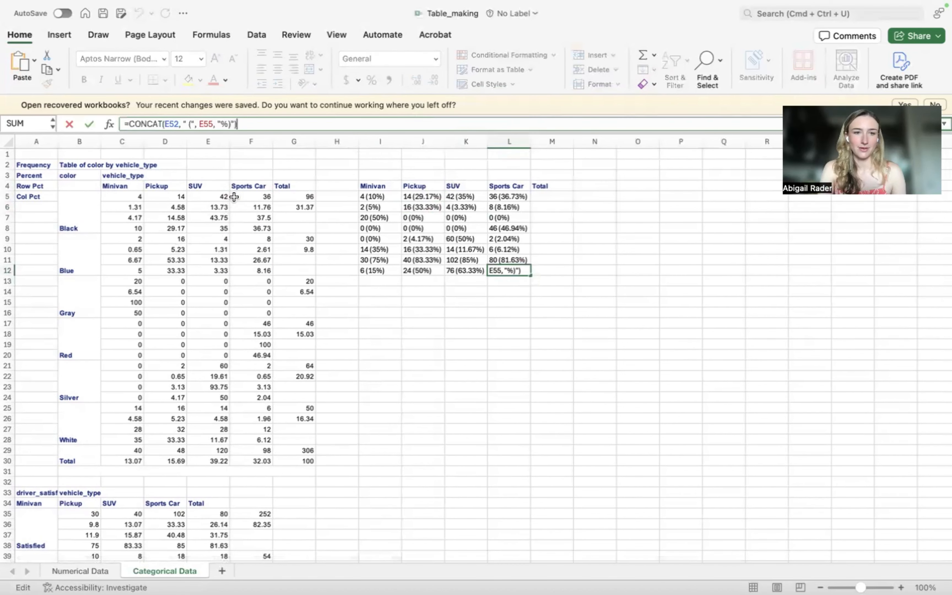
scroll(208, 461, "down", 7)
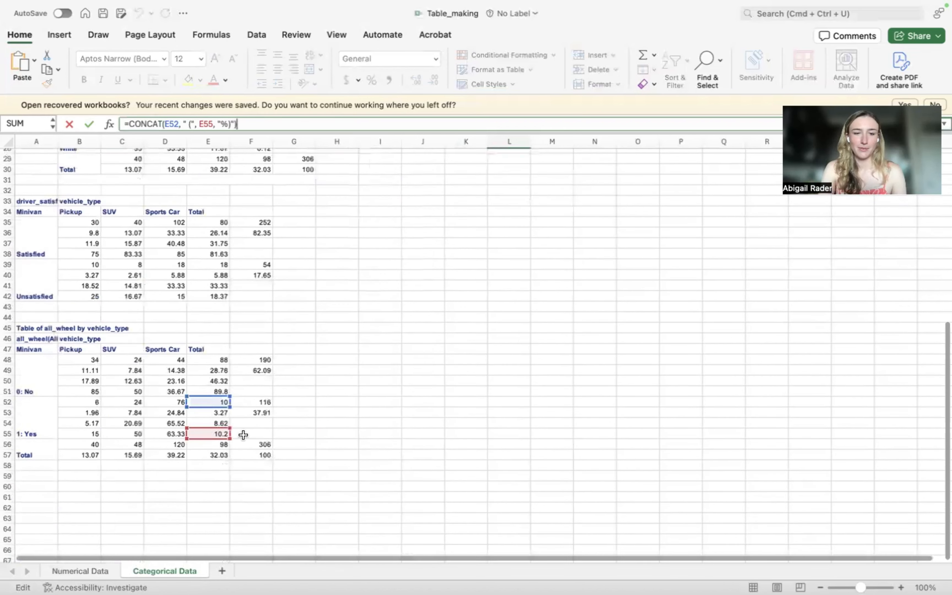
scroll(244, 435, "up", 3)
scroll(254, 446, "up", 8)
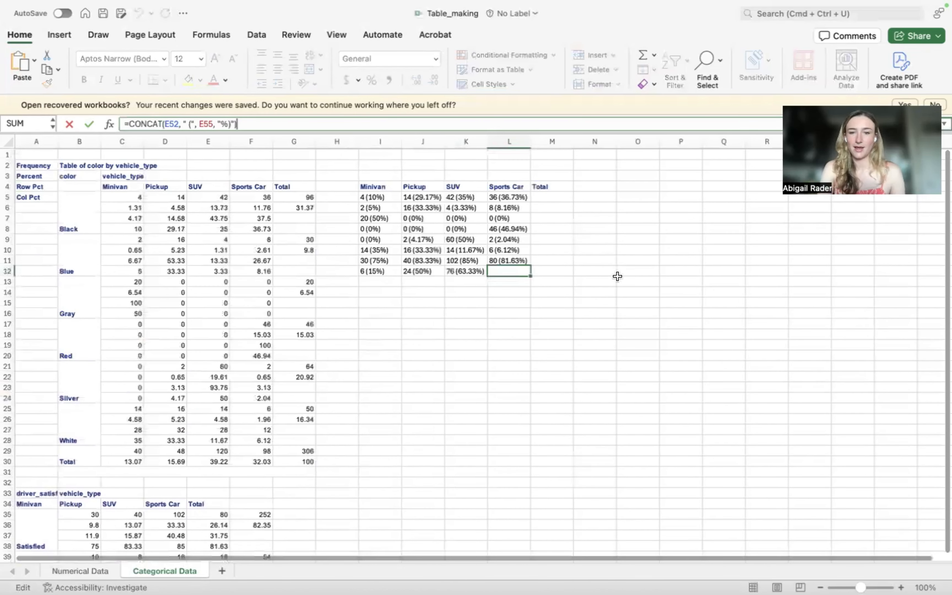
left_click(625, 280)
Copy the Pickup results in J5:J12 into the Word table's Pickup column, from Black through All Wheel Drive
left_click(420, 198)
key("shift+Down")
key("shift+Down")
key("shift+Down")
key("shift+Down")
key("shift+Down")
key("shift+Down")
key("shift+Down")
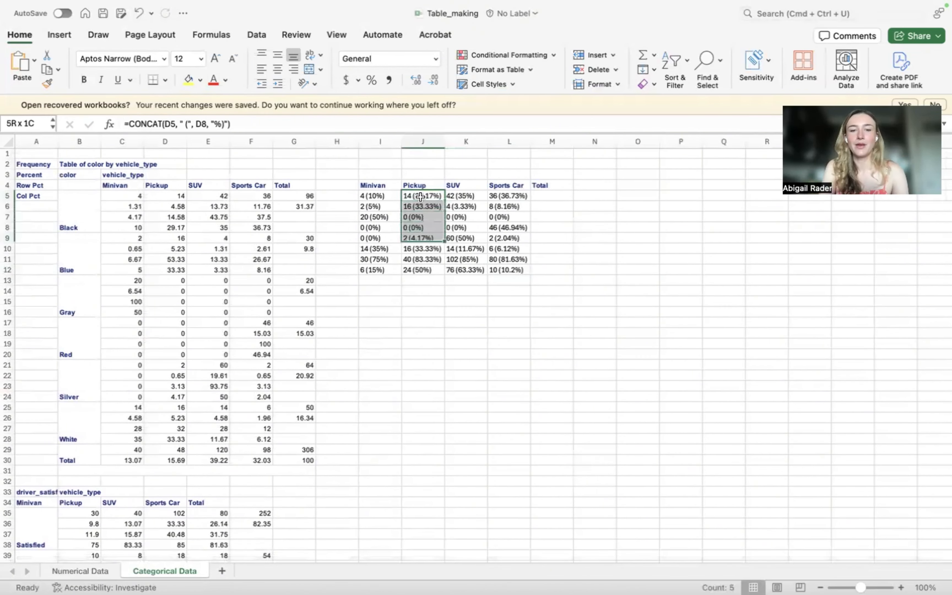
key("super+c")
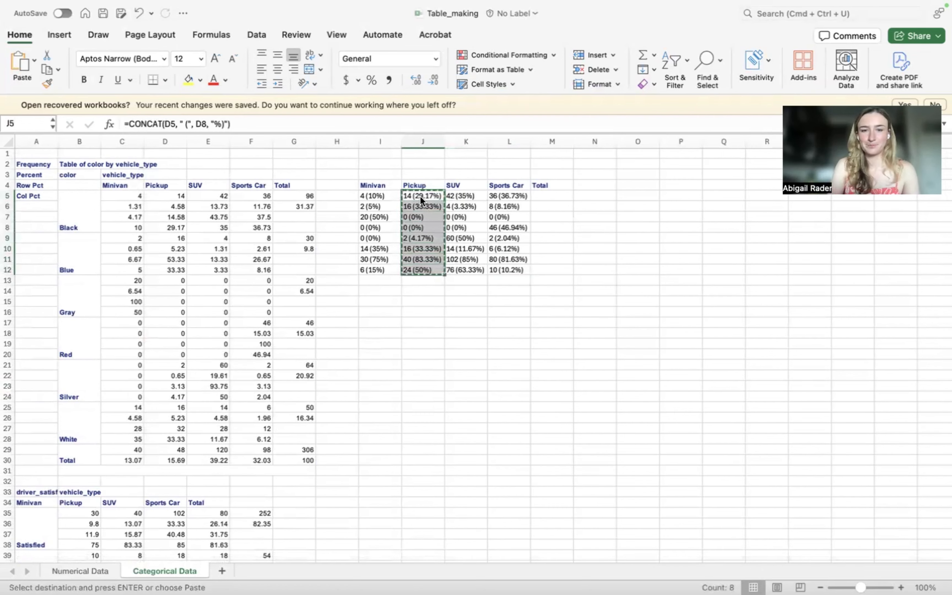
key("ctrl+Left")
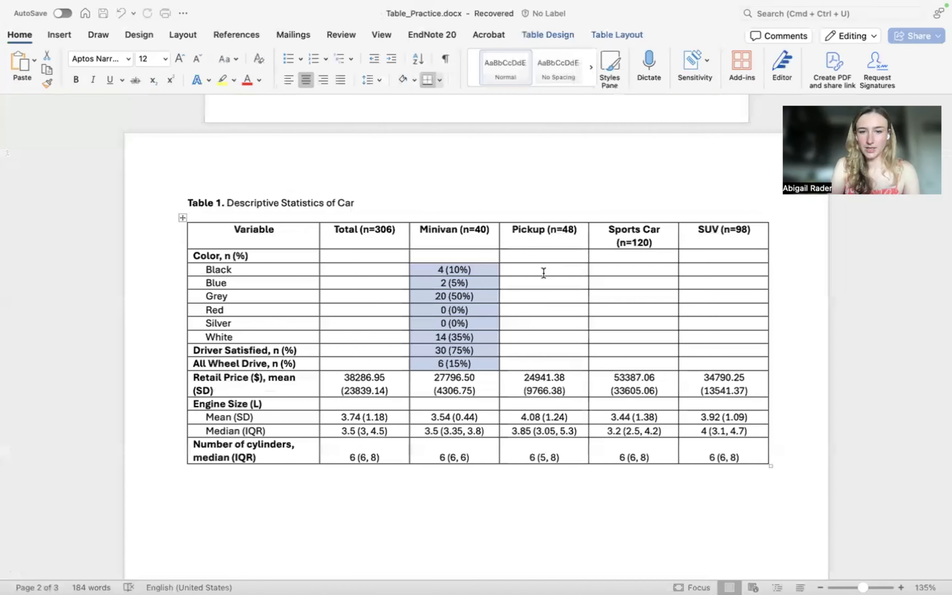
left_click(543, 272)
key("super+v")
Copy the Excel SUV results in K5:K12 into the Word table's SUV column, from Black through All Wheel Drive
key("ctrl+Right")
left_click(464, 194)
key("shift+Down")
key("shift+Down")
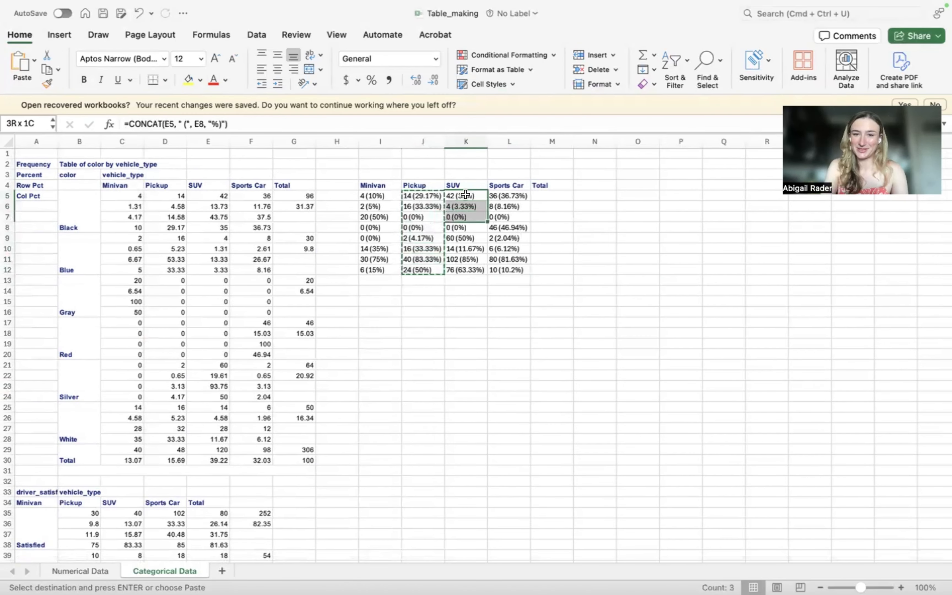
key("shift+Down")
key("shift+Down")
key("shift+Down")
key("shift+Down")
key("shift+Down")
key("super+c")
key("ctrl+Left")
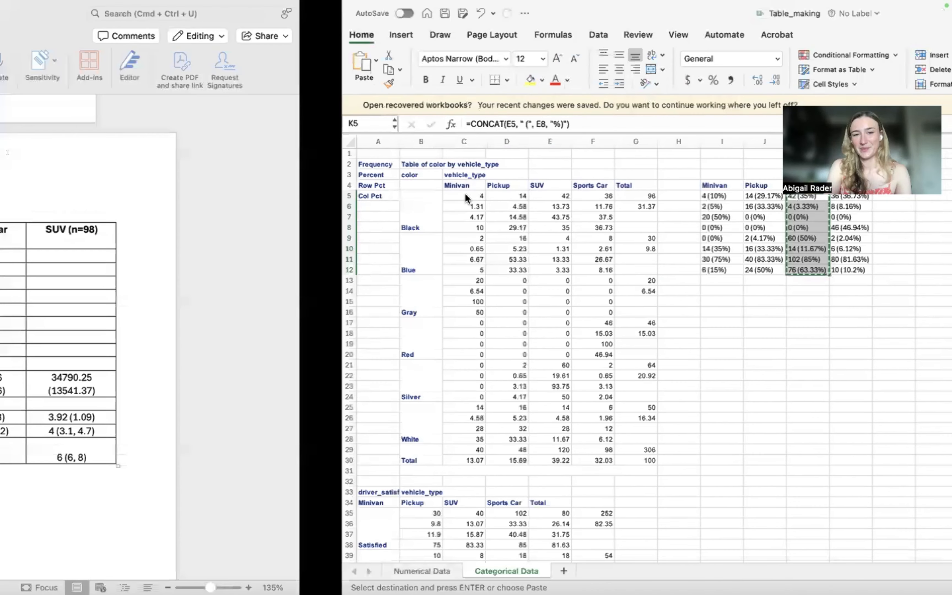
Copy the Excel Sports Car results in L5:L12 into the Word table's Sports Car column, from Black through All Wheel Drive
left_click_drag(629, 269, 613, 359)
key("ctrl+Right")
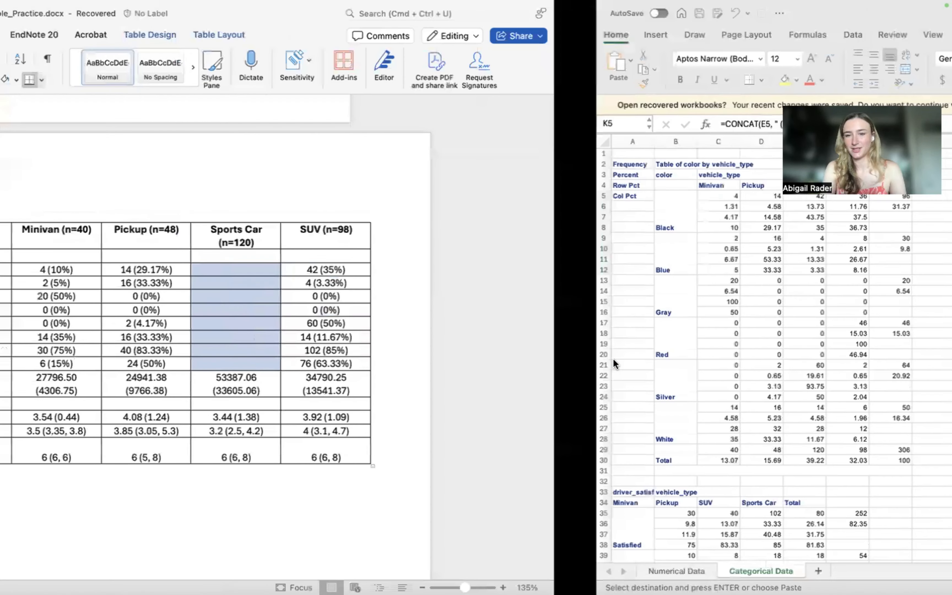
key("ctrl+Left")
key("super+v")
Switch back to the Excel workbook and examine how the color table's Total counts and percentages are arranged in column G
left_click(365, 271)
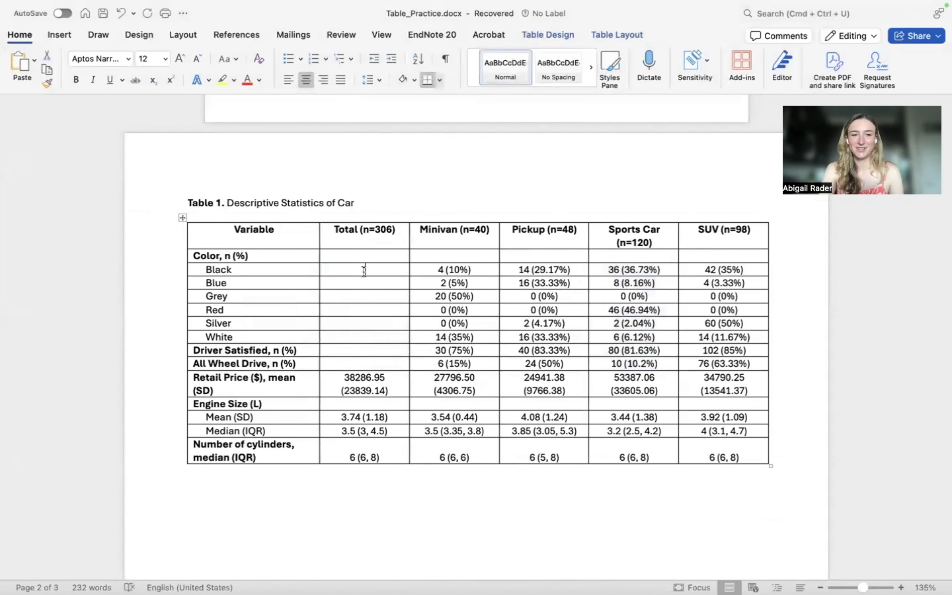
key("ctrl+Right")
left_click(287, 194)
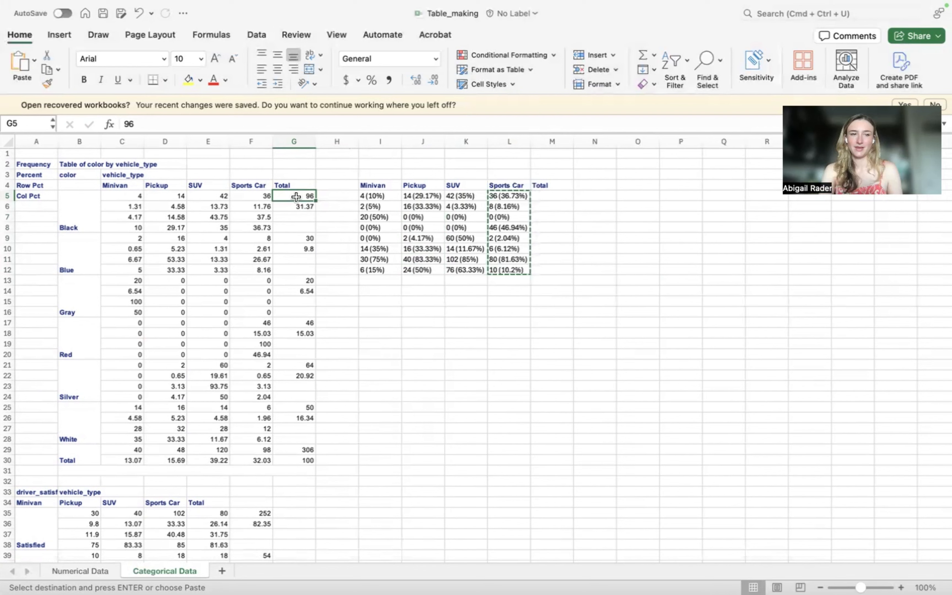
left_click(296, 206)
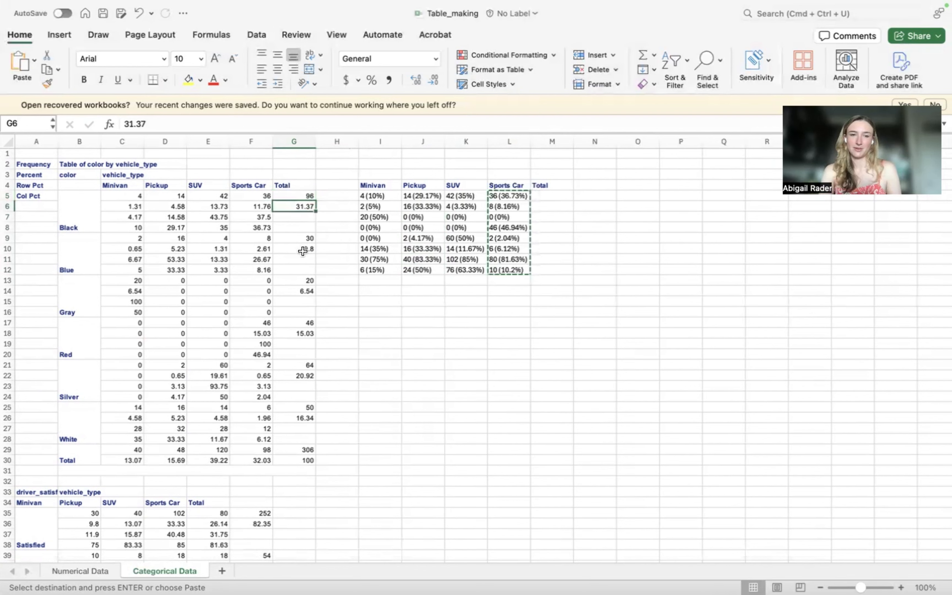
left_click(305, 238)
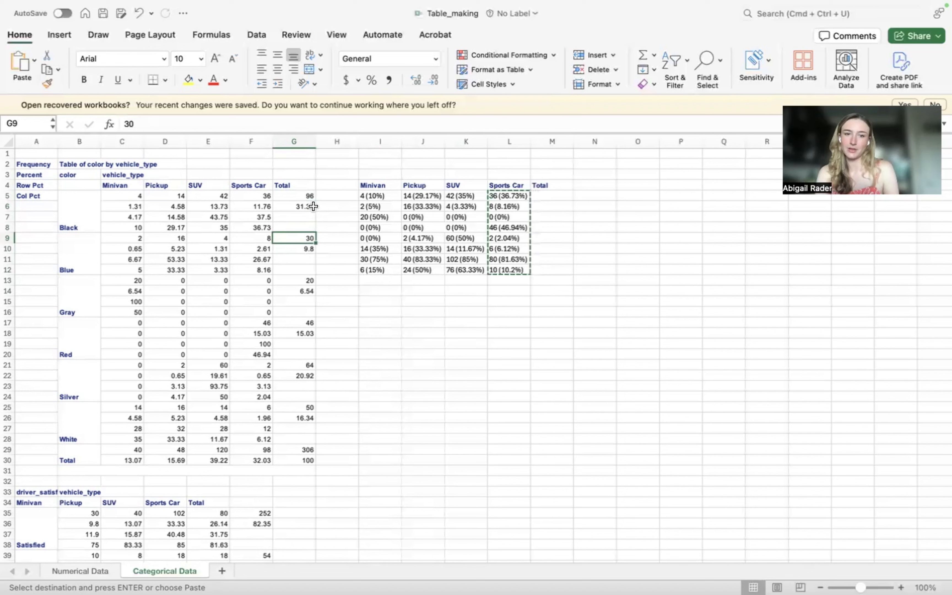
Try to write a CONCAT formula in H5 starting from the Total count in G5
left_click(322, 197)
type("=conc")
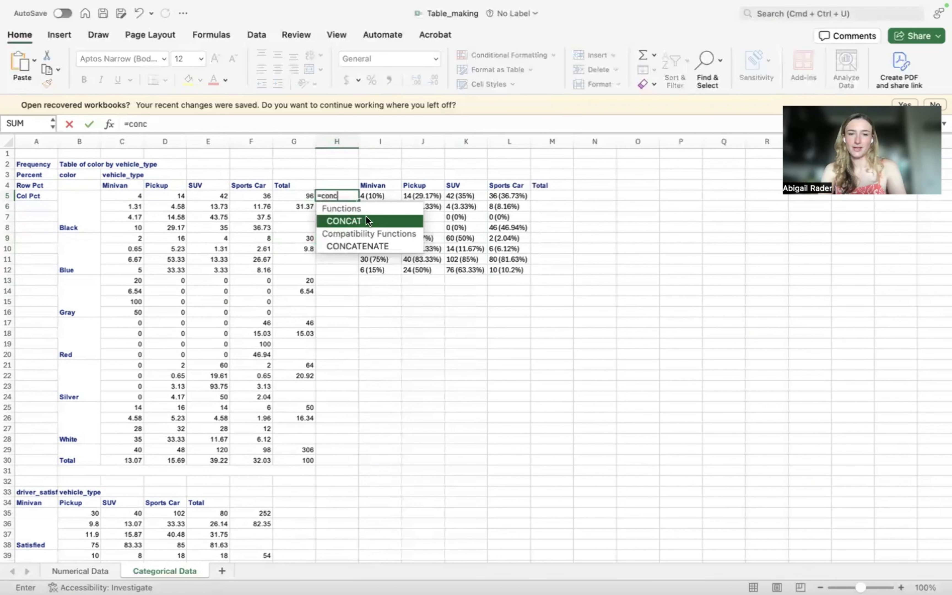
double_click(366, 217)
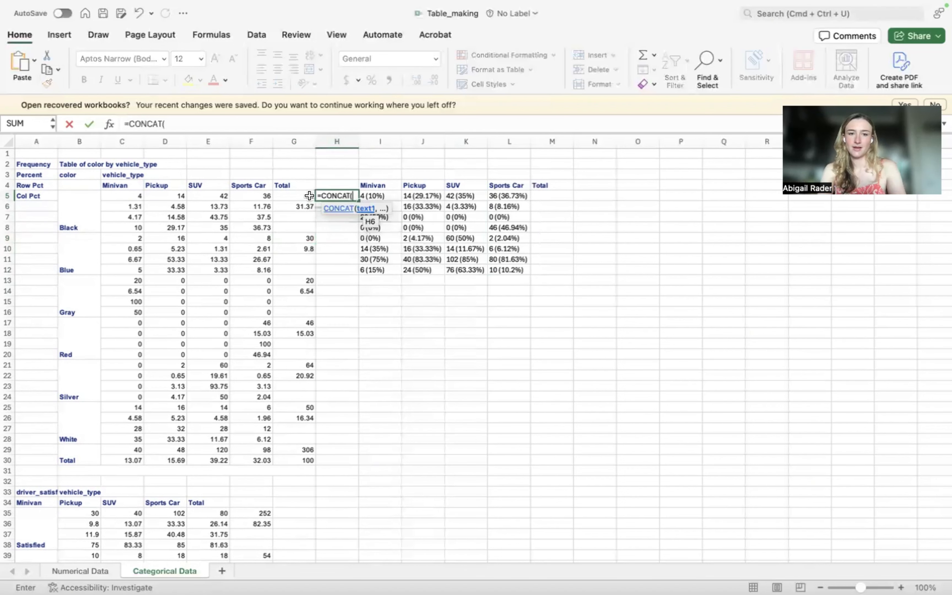
left_click(302, 191)
key("BackSpace")
key("BackSpace")
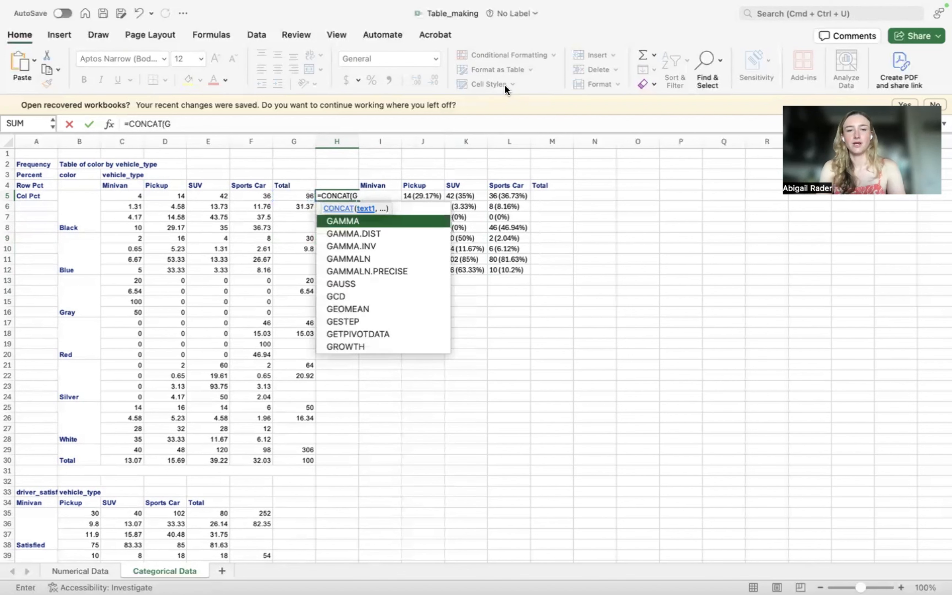
key("Return")
left_click(464, 242)
key("BackSpace")
key("BackSpace")
key("BackSpace")
key("BackSpace")
key("BackSpace")
key("BackSpace")
key("BackSpace")
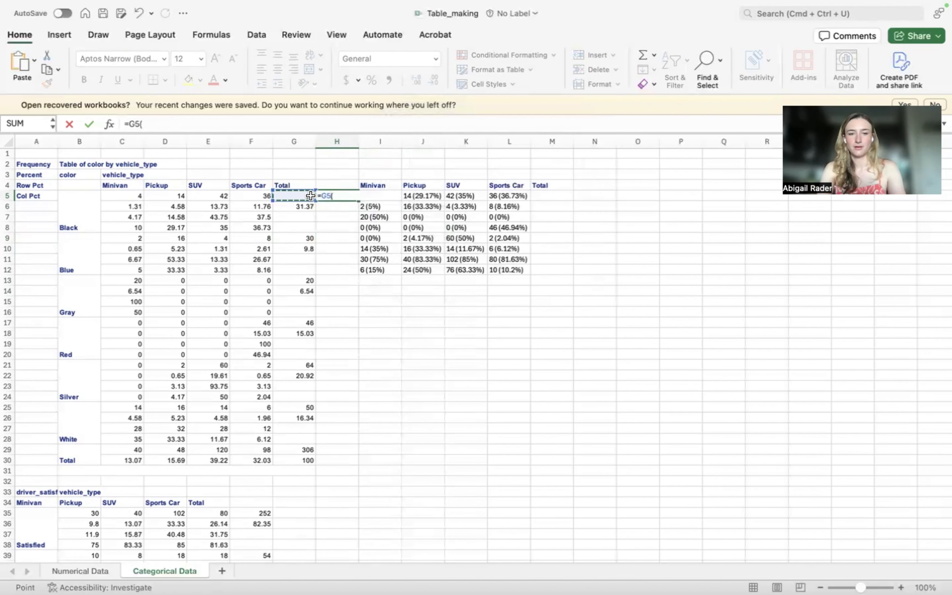
key("Return")
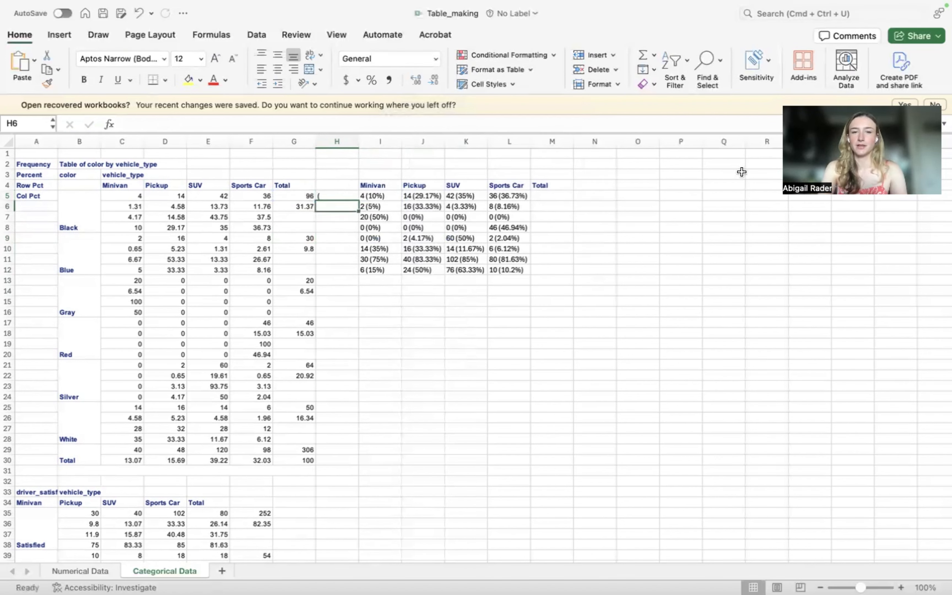
Extend the Sports Car formula from L5 into M5 and change it to =CONCAT(G5, " (", G6, "%)")
left_click(518, 197)
left_click_drag(531, 200, 560, 201)
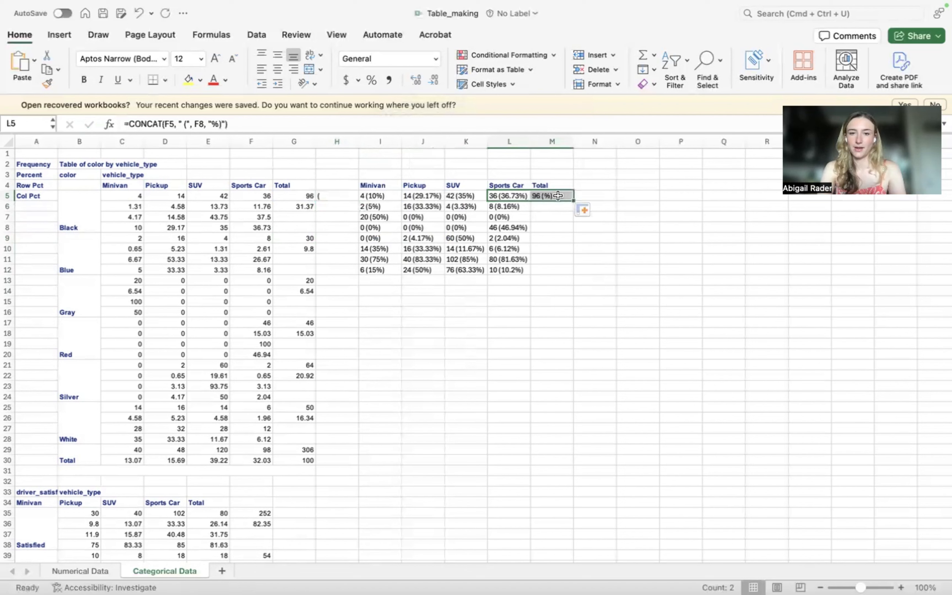
left_click(166, 124)
double_click(199, 124)
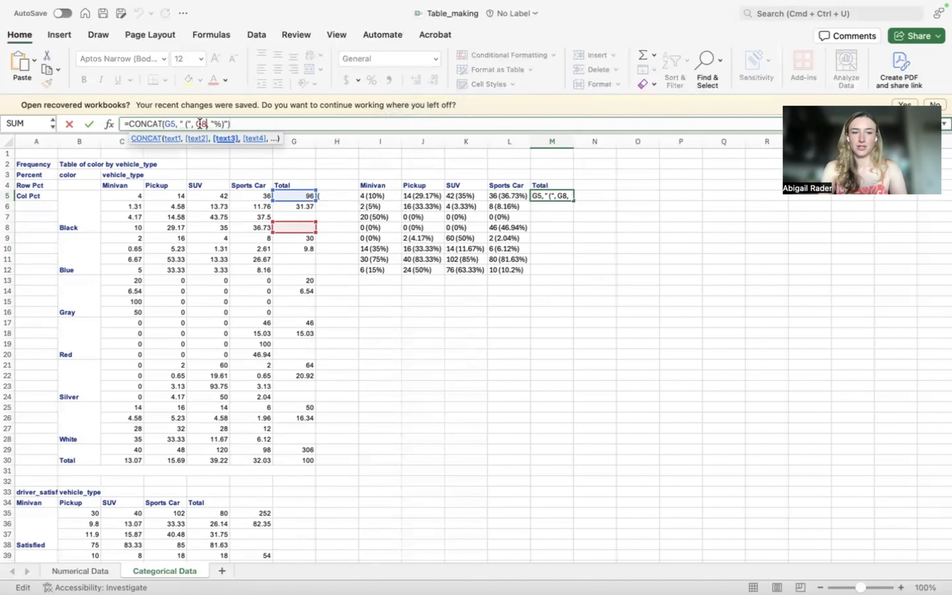
type("G7")
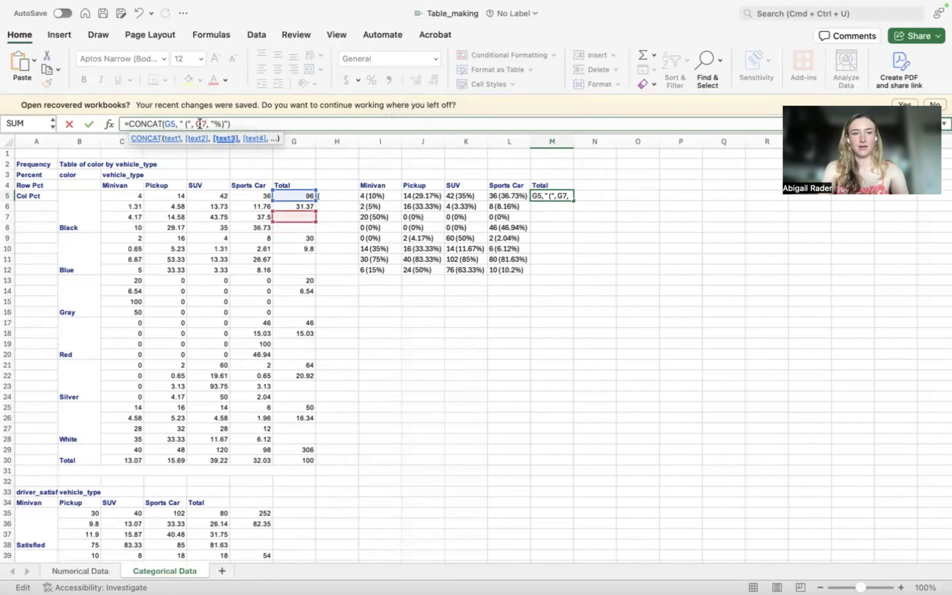
key("Return")
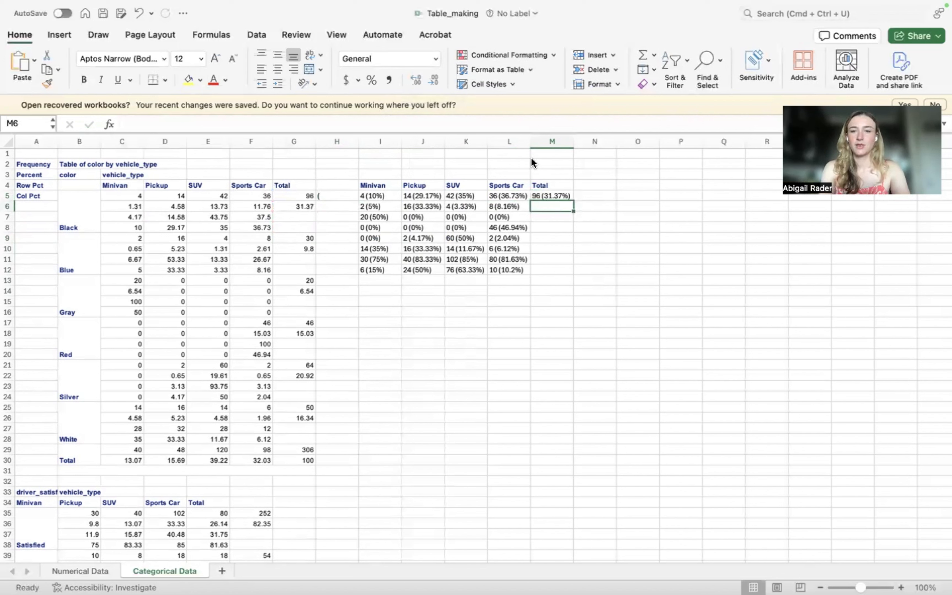
key("Up")
triple_click(392, 124)
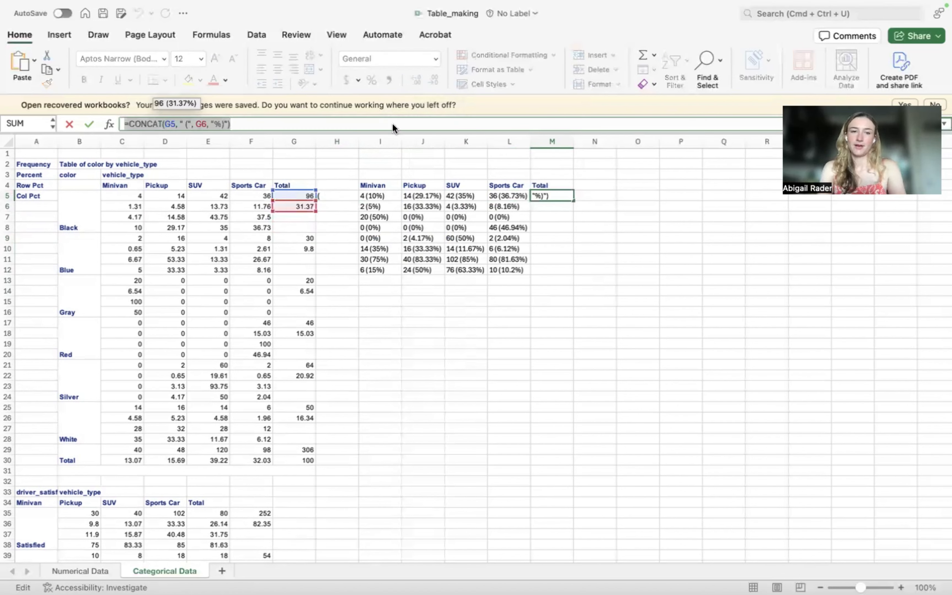
key("Escape")
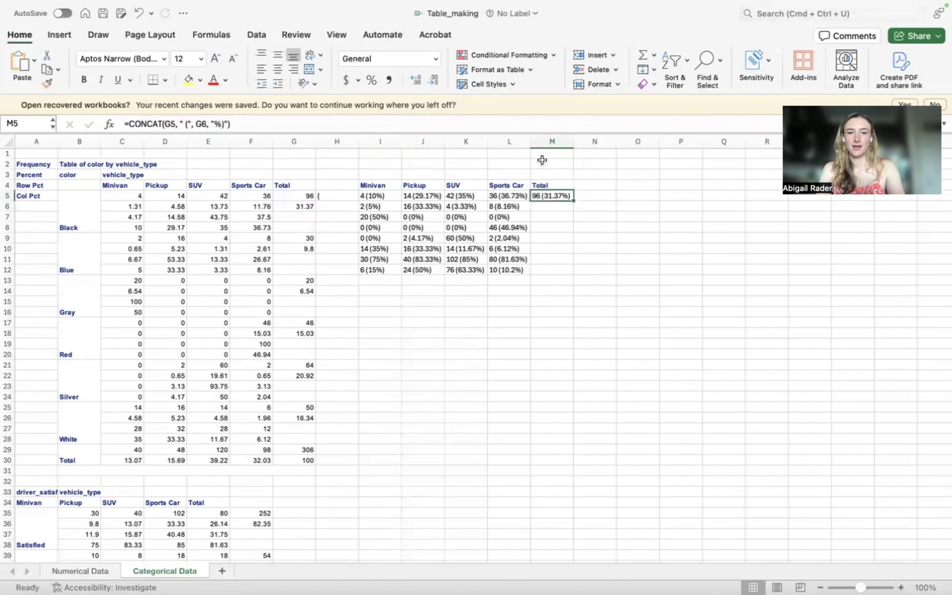
Copy the exact text of the Total formula in M5 into H5, keeping its G5 and G6 references
key("super+c")
triple_click(279, 124)
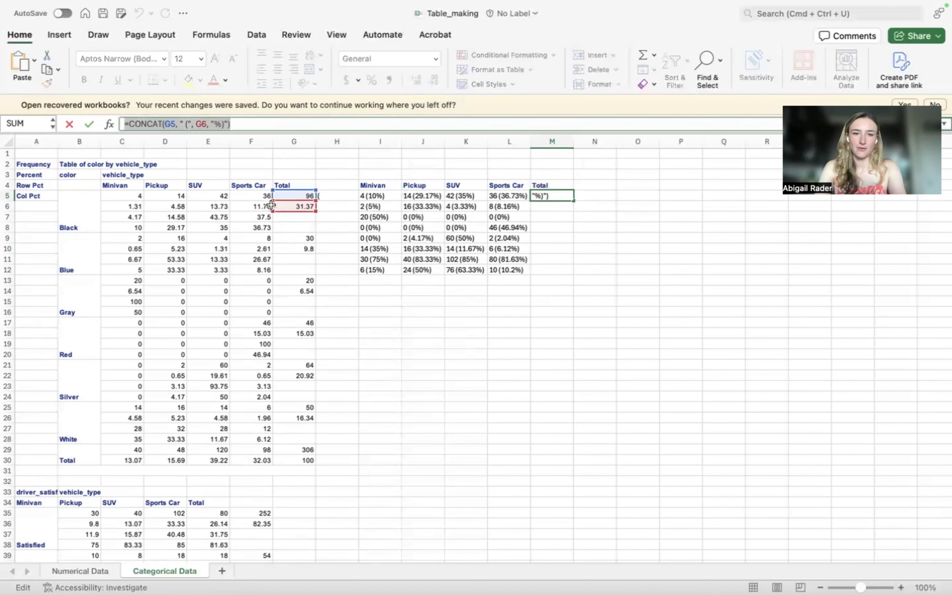
key("super+c")
key("Escape")
left_click(334, 195)
key("super+v")
Copy the Total formula from H5 to H9, H13, H17, H21 and H25 for the remaining colors
key("super+c")
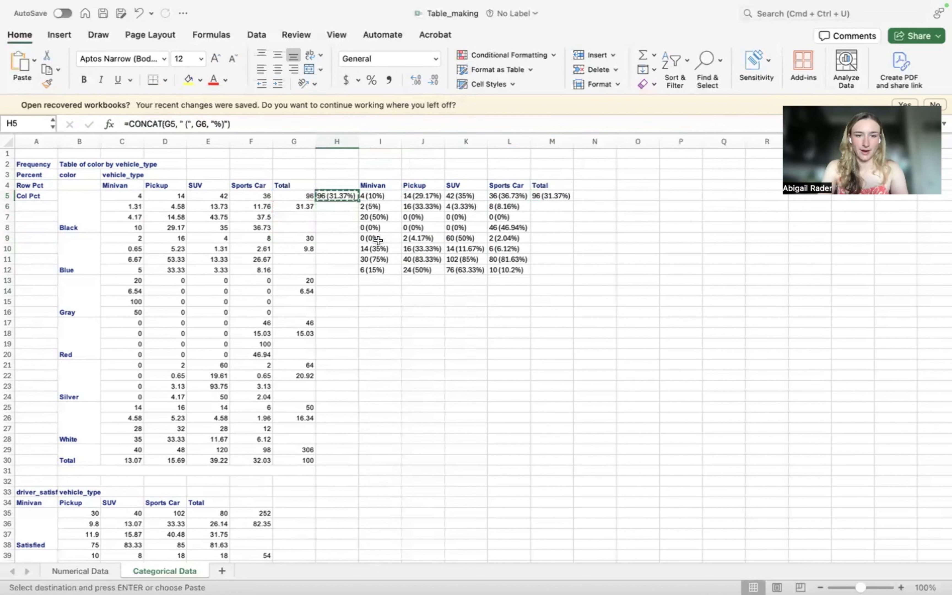
left_click(337, 237)
key("super+v")
left_click(338, 280)
key("super+v")
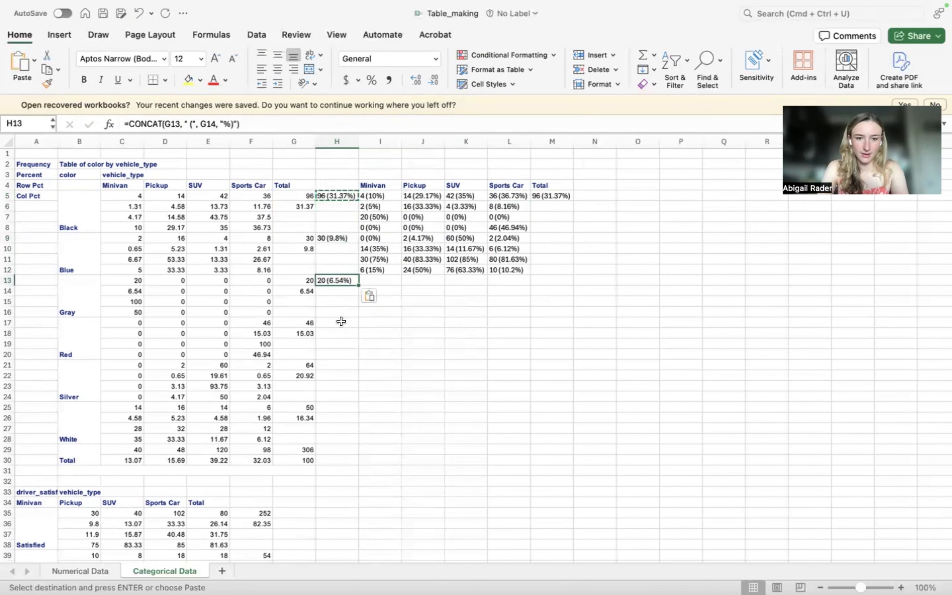
left_click(341, 321)
key("super+v")
left_click(333, 368)
key("super+v")
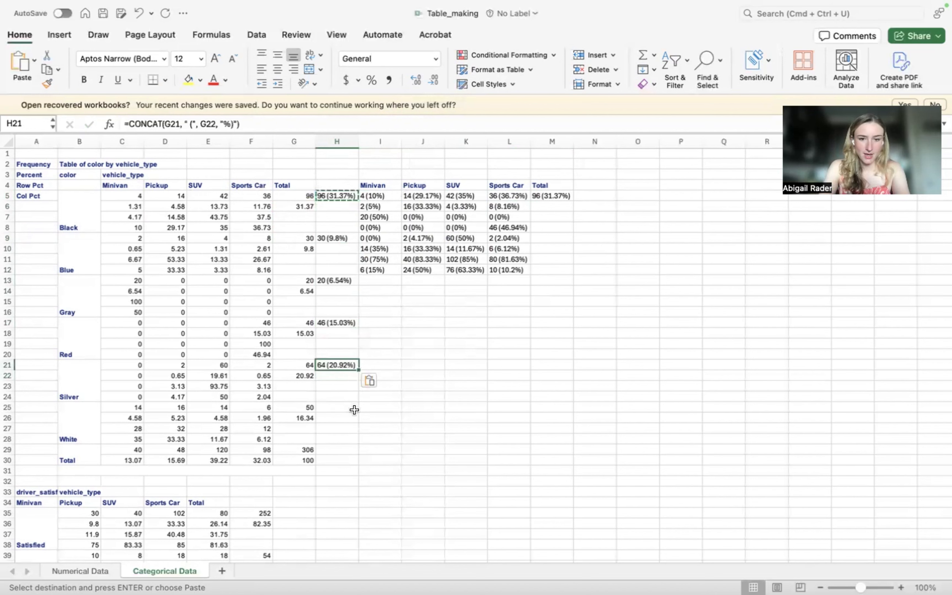
left_click(342, 408)
key("super+v")
scroll(370, 370, "down", 2)
scroll(377, 372, "up", 2)
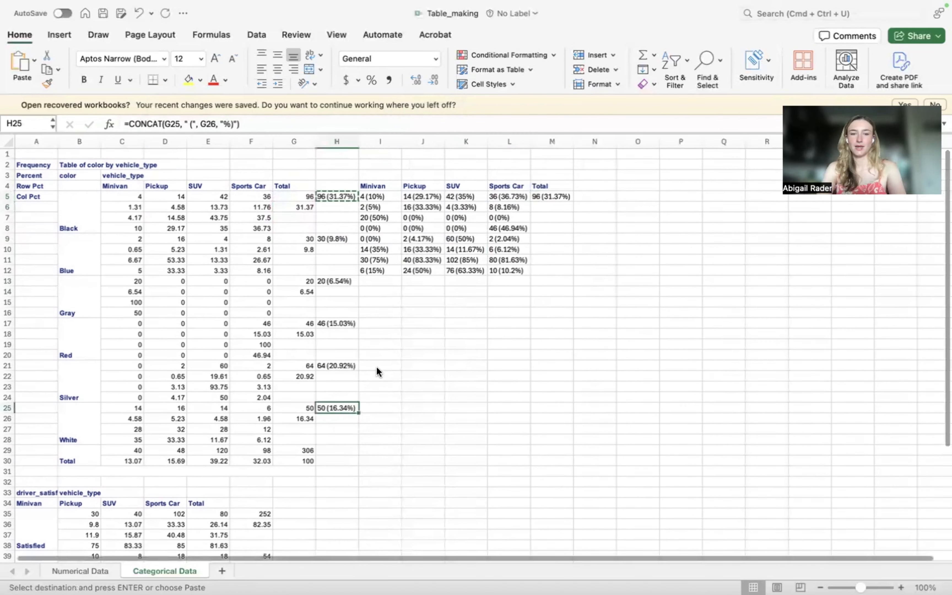
Delete only the blank cells within H5:H25, shifting the remaining cells up so the Total results are consecutive
left_click(335, 197)
key("shift+Down")
key("shift+Down")
key("shift+Down")
key("shift+Down")
key("shift+Down")
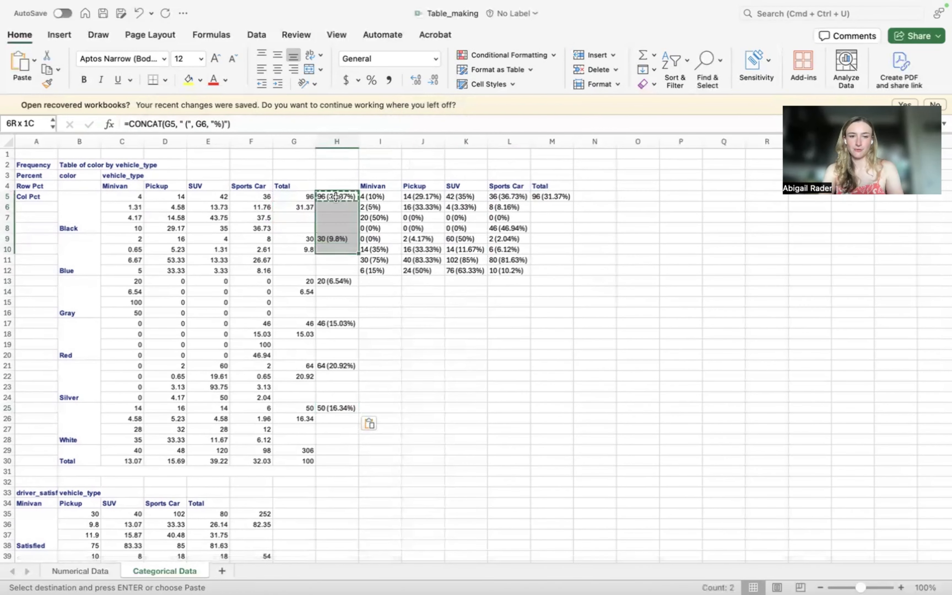
key("shift+Down")
key("shift+Down")
key("shift+Down")
key("shift+Down")
key("shift+Down")
key("shift+Down")
key("shift+Down")
key("shift+Down")
key("shift+Down")
key("shift+Down")
key("shift+Down")
key("shift+Down")
key("shift+Down")
key("shift+Down")
key("shift+Down")
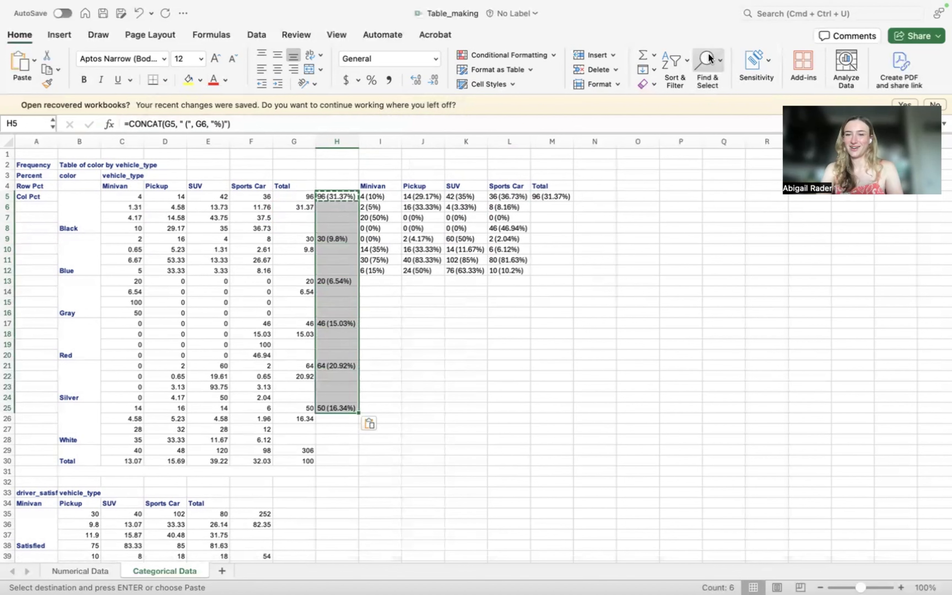
left_click(709, 59)
left_click(734, 129)
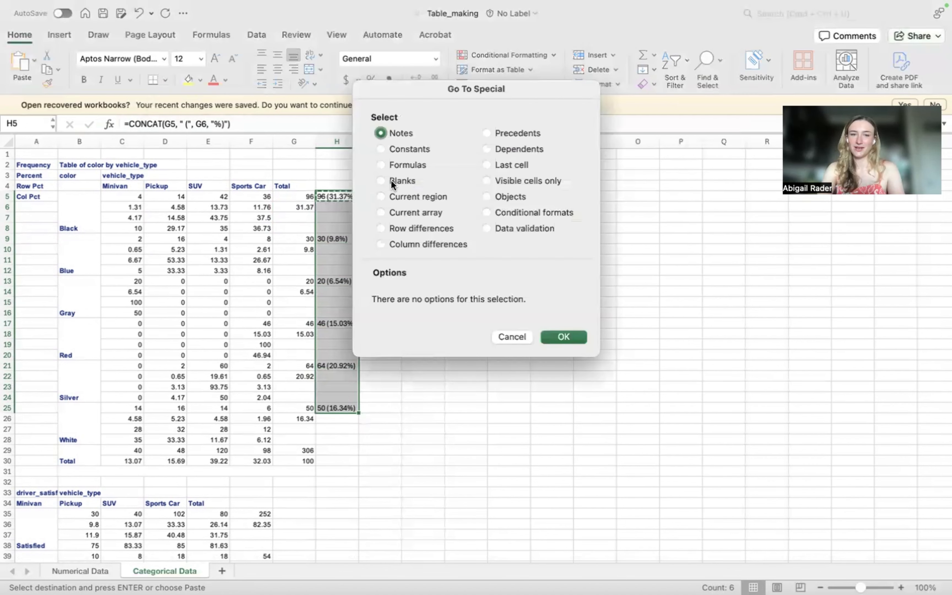
left_click(391, 180)
left_click(563, 337)
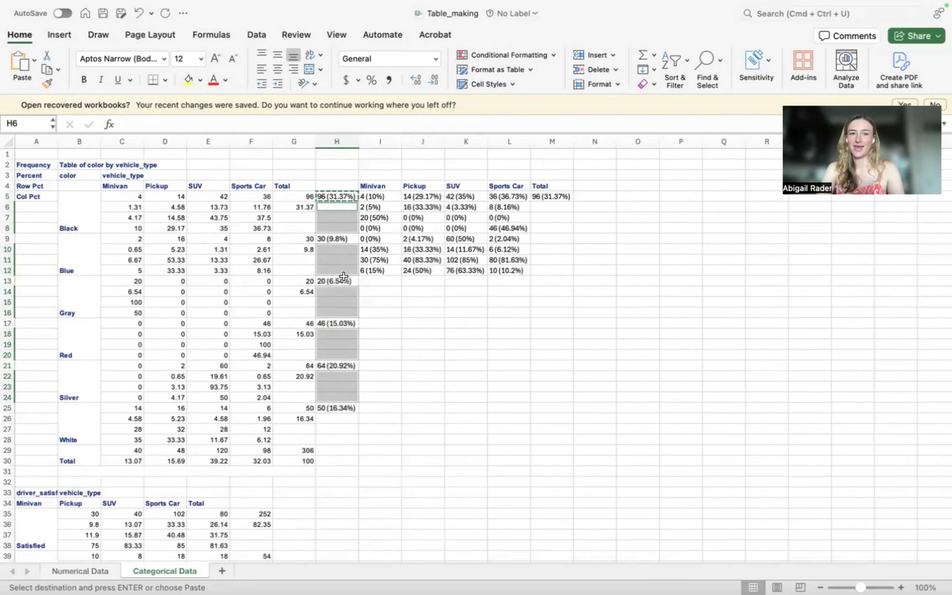
left_click(615, 70)
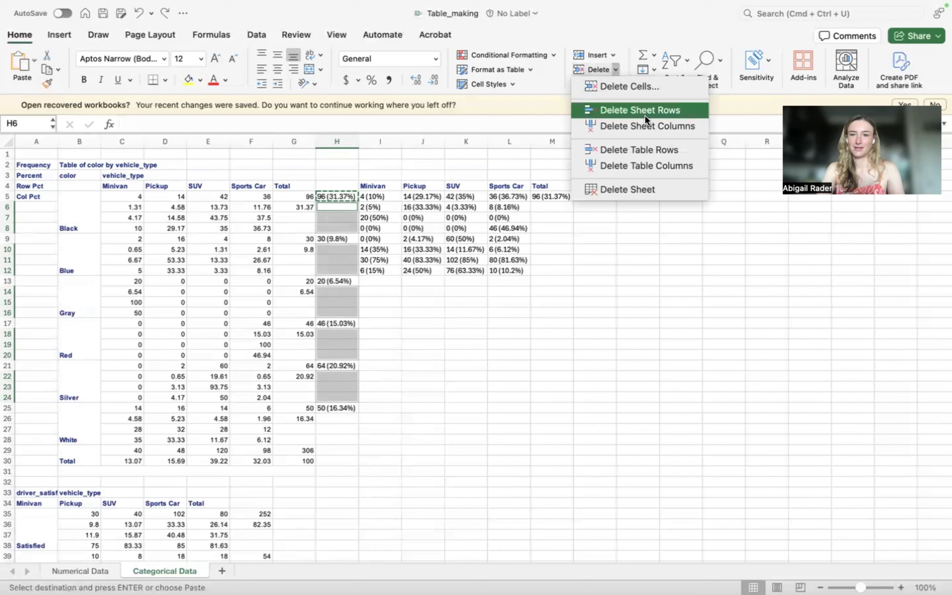
left_click(626, 85)
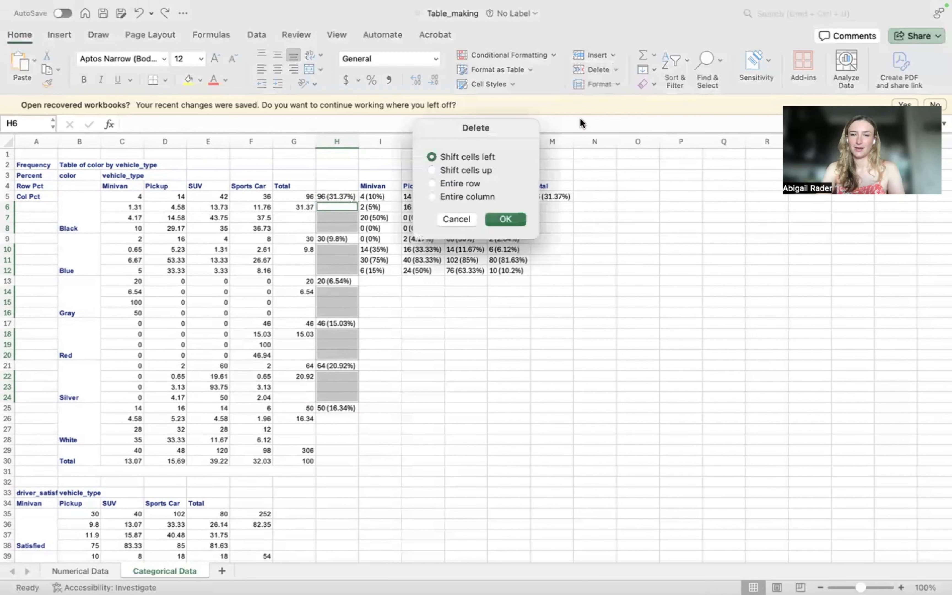
left_click(474, 169)
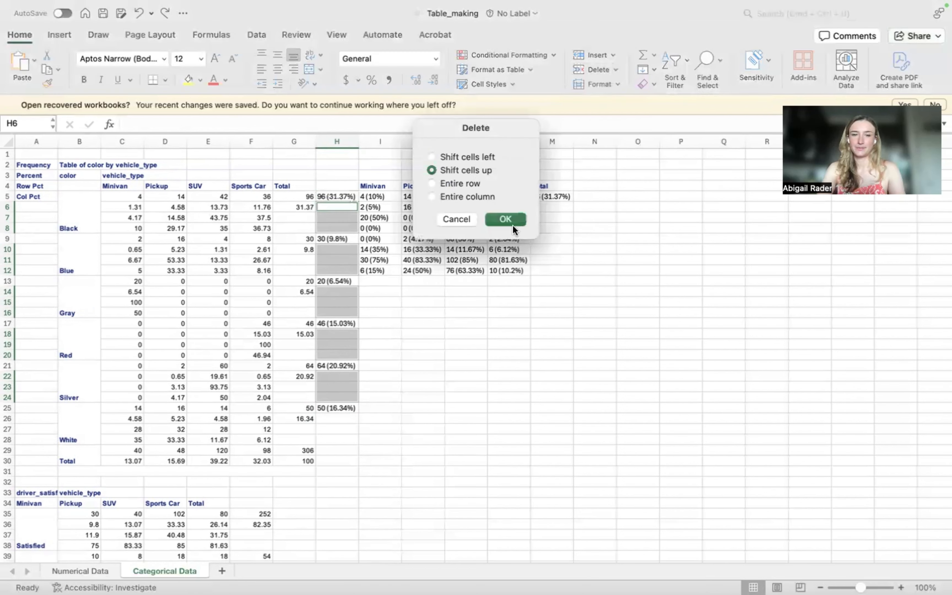
left_click(512, 224)
Copy the six Total color results in H5:H10 into the Black through White rows of Table 1's Total column in Word
key("ctrl+Left")
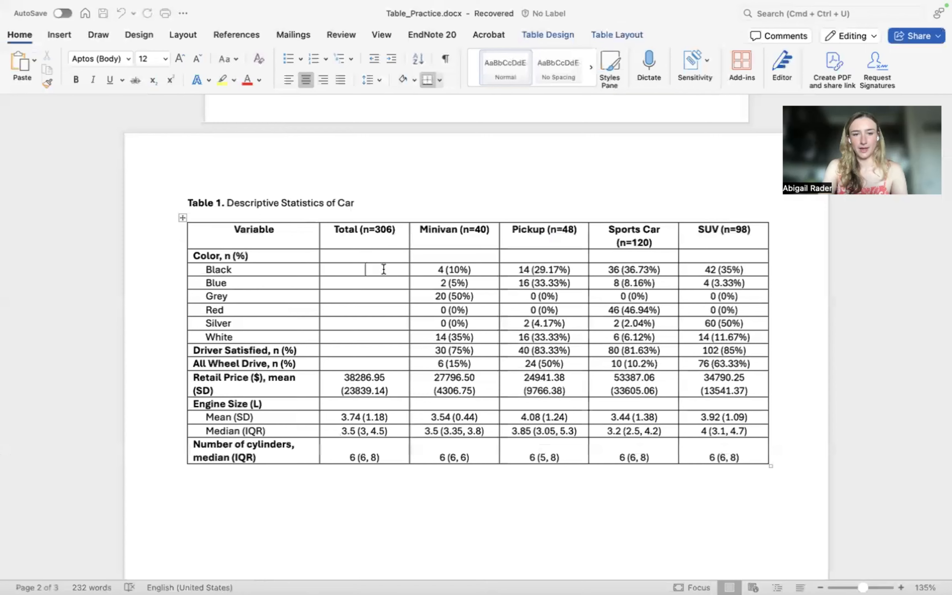
left_click_drag(383, 268, 378, 336)
Back in Excel, try to reuse the H5 formula text in F35 for the Satisfied total, and undo the entry
key("ctrl+Right")
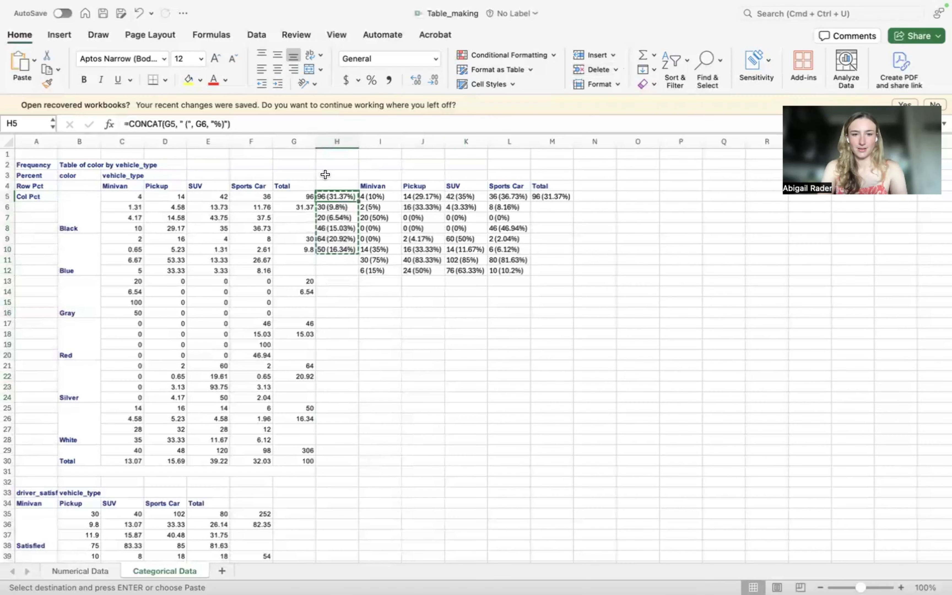
left_click(236, 124)
left_click_drag(236, 125, 105, 125)
key("Return")
scroll(294, 425, "down", 8)
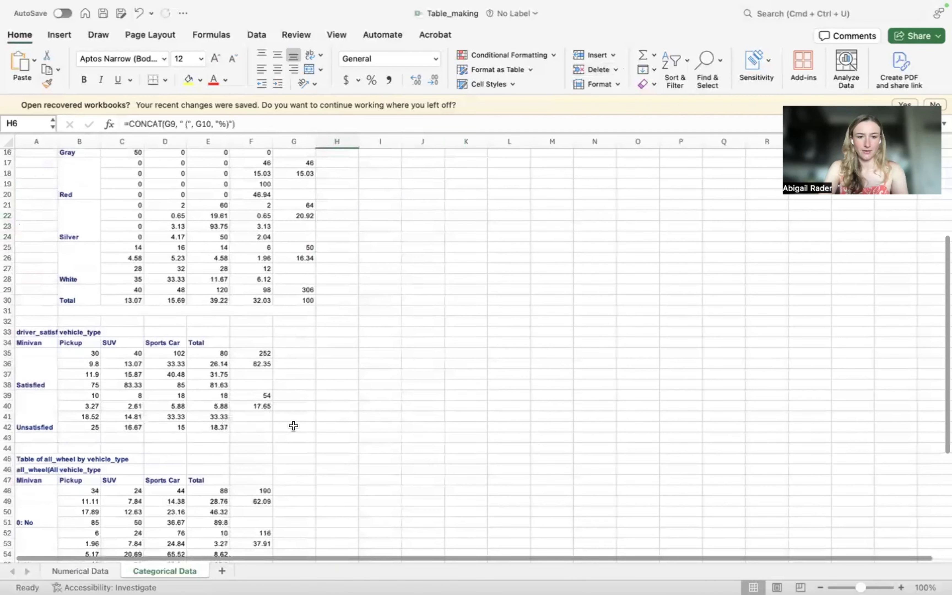
scroll(278, 364, "up", 5)
scroll(250, 336, "down", 6)
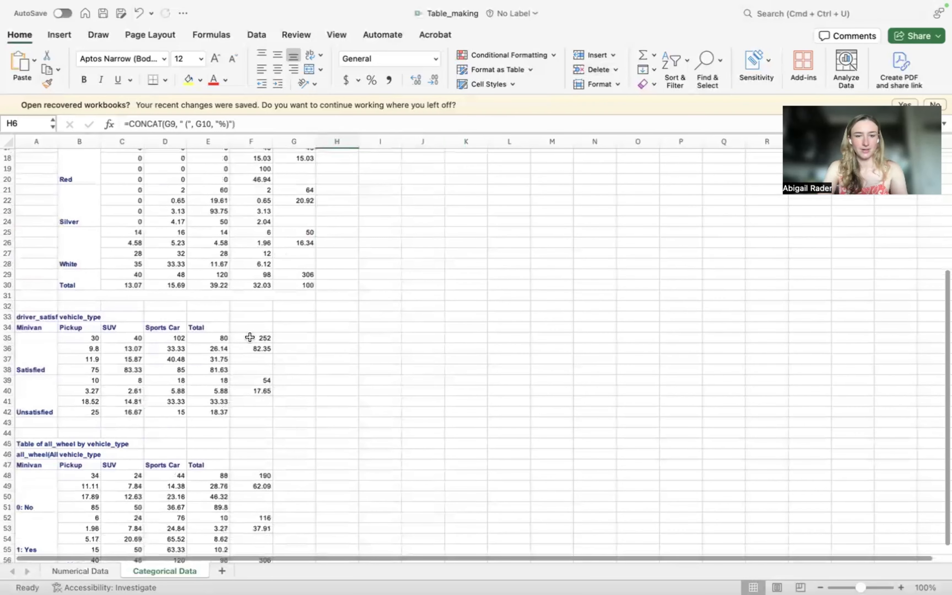
left_click(250, 336)
key("BackSpace")
key("Return")
key("super+z")
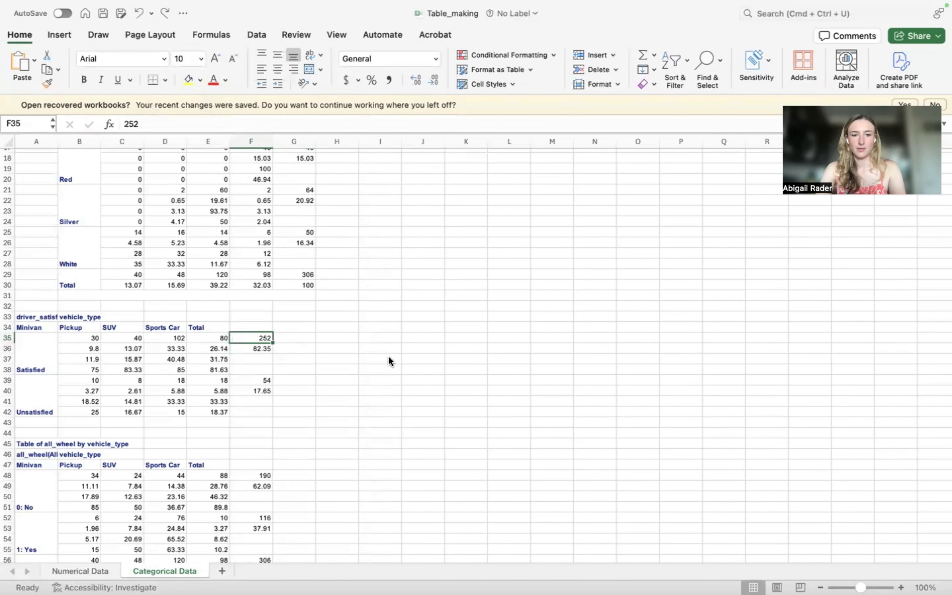
left_click(389, 358)
Copy the Total formula cell H5 into F35 for Satisfied drivers and F52 for all-wheel drive Yes
scroll(388, 358, "up", 5)
left_click(332, 192)
key("super+c")
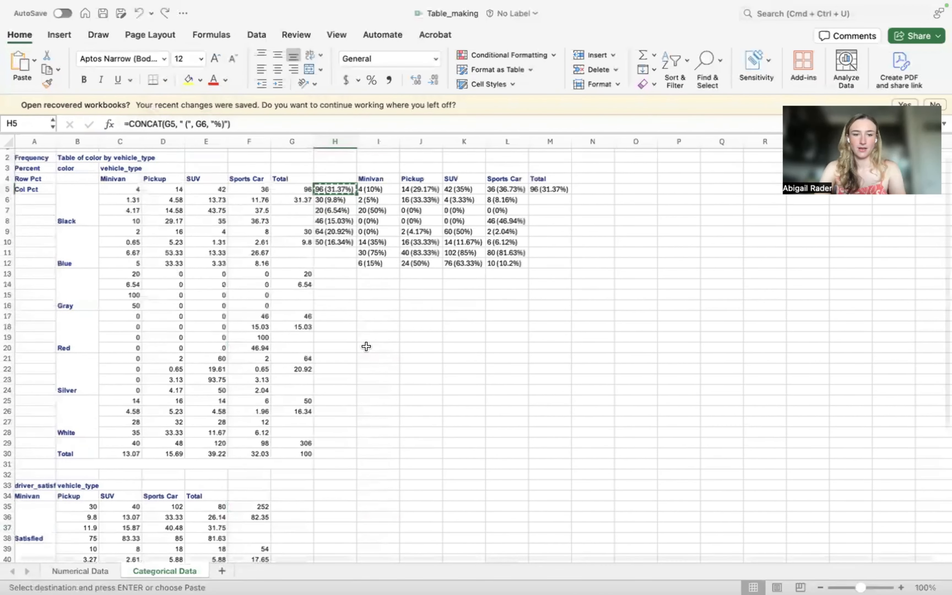
scroll(366, 346, "down", 5)
scroll(365, 342, "up", 5)
scroll(352, 321, "down", 1)
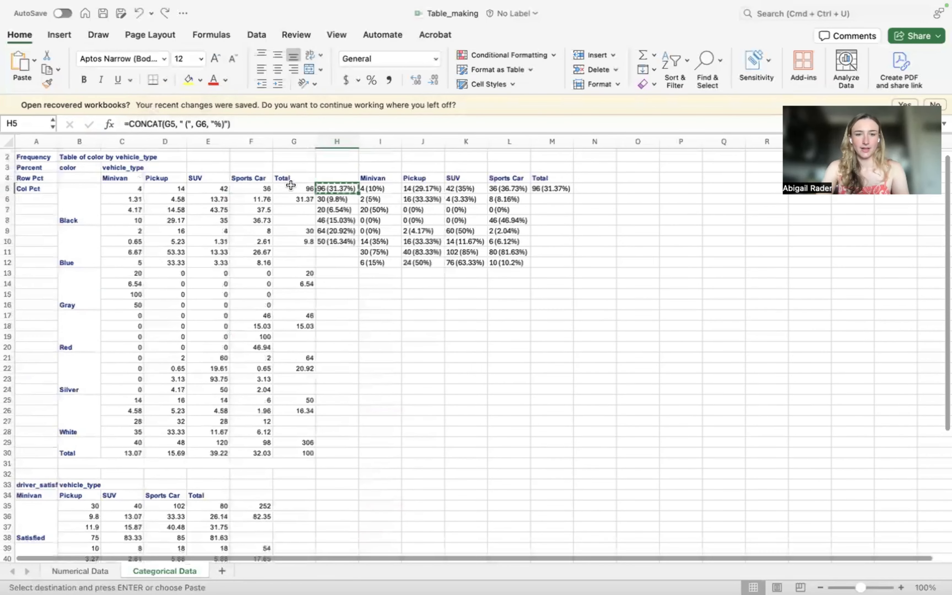
scroll(312, 302, "down", 5)
scroll(312, 301, "down", 1)
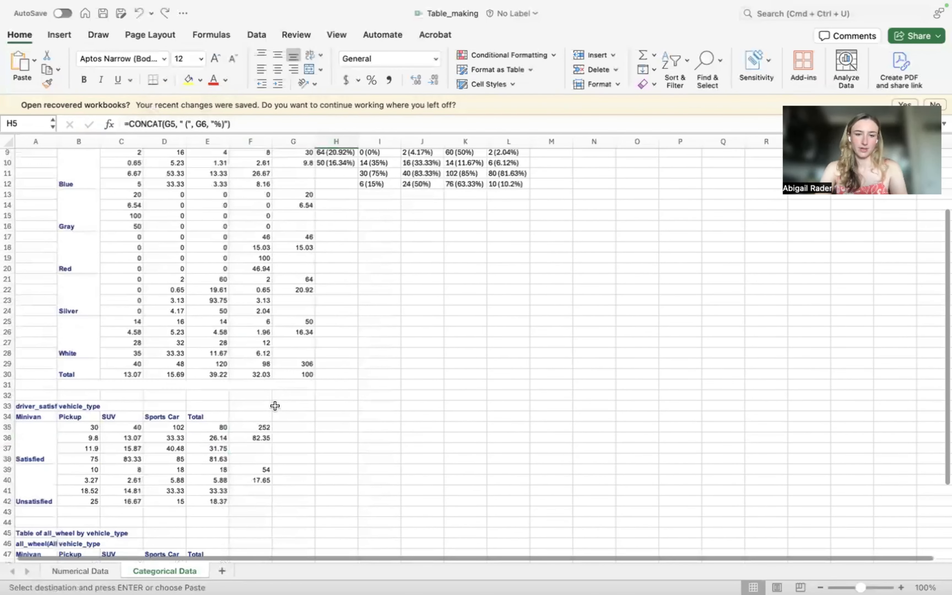
left_click(254, 427)
key("super+v")
scroll(354, 461, "down", 5)
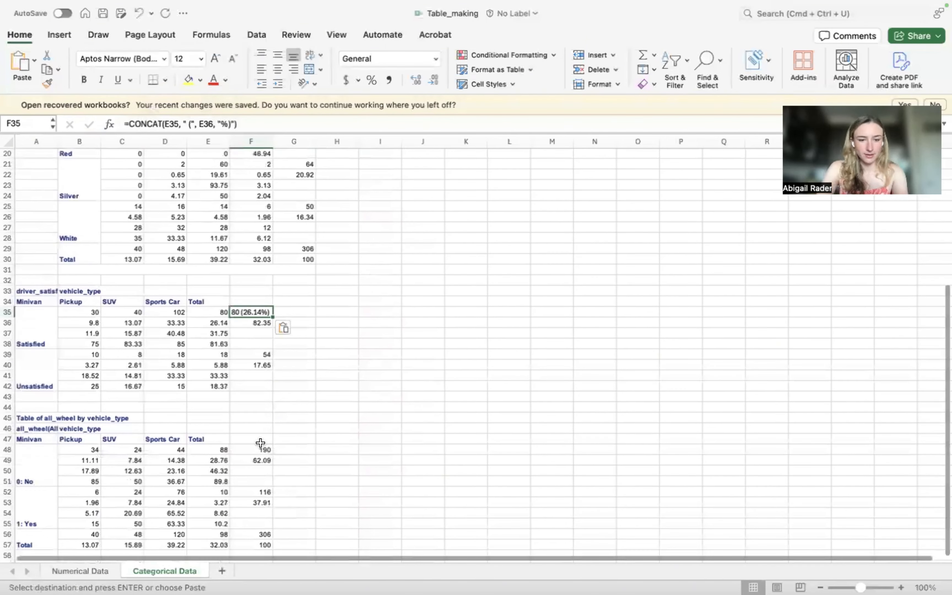
left_click(257, 492)
key("super+v")
Copy the F35 and F52 results into the Driver Satisfied and All Wheel Drive Total cells in Word, without an extra blank line
left_click(259, 310)
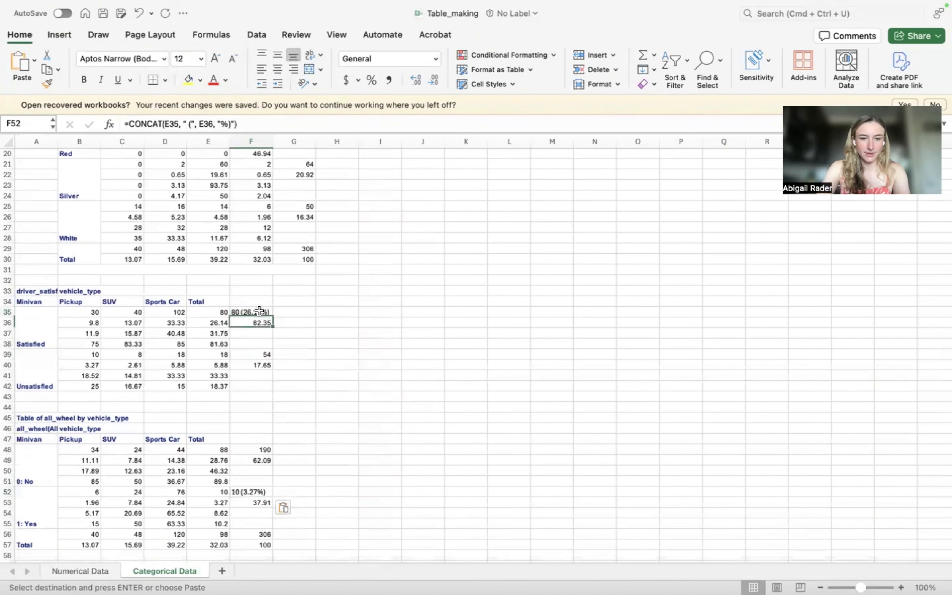
key("super+c")
key("ctrl+Left")
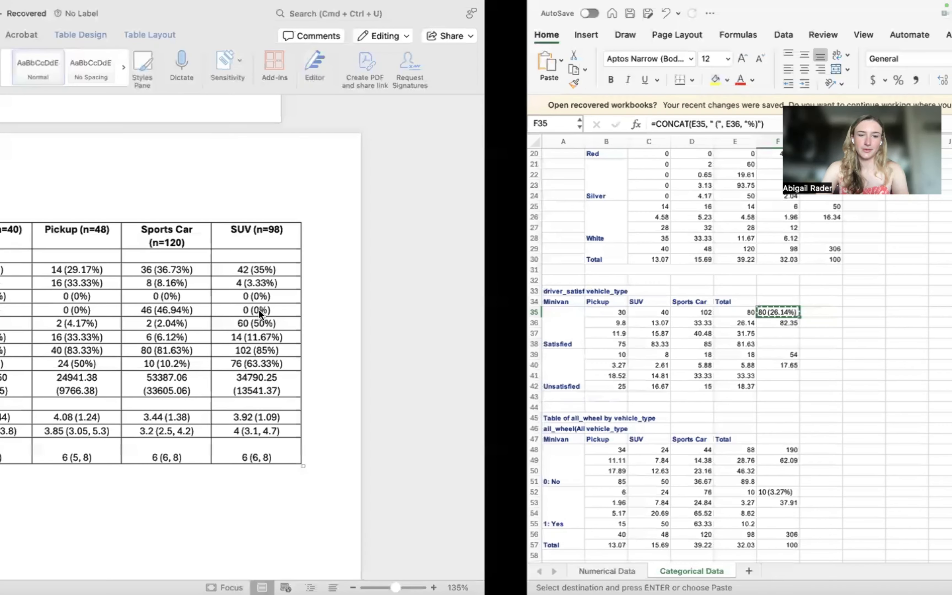
left_click(364, 349)
key("super+v")
left_click(397, 367)
key("super+v")
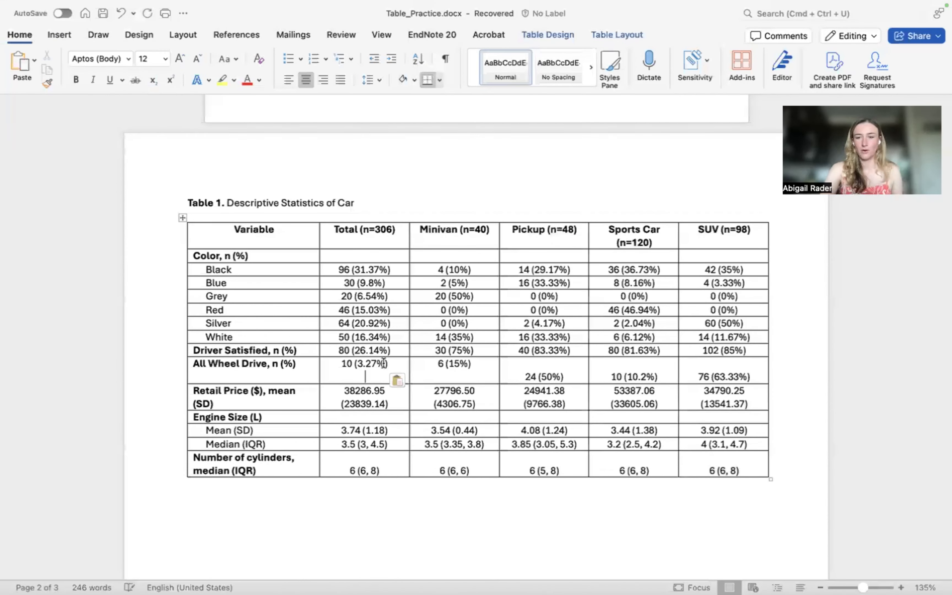
key("BackSpace")
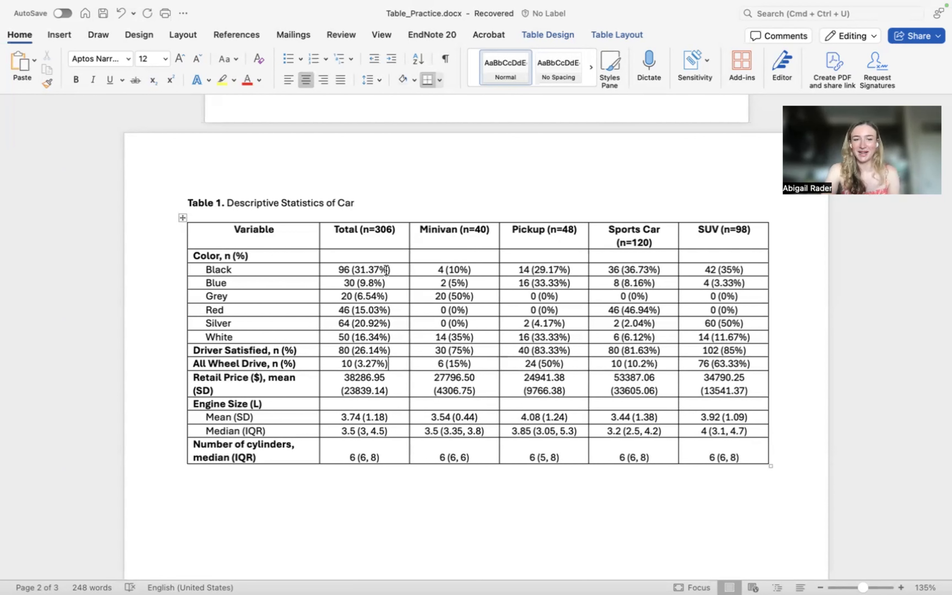
left_click_drag(387, 270, 376, 270)
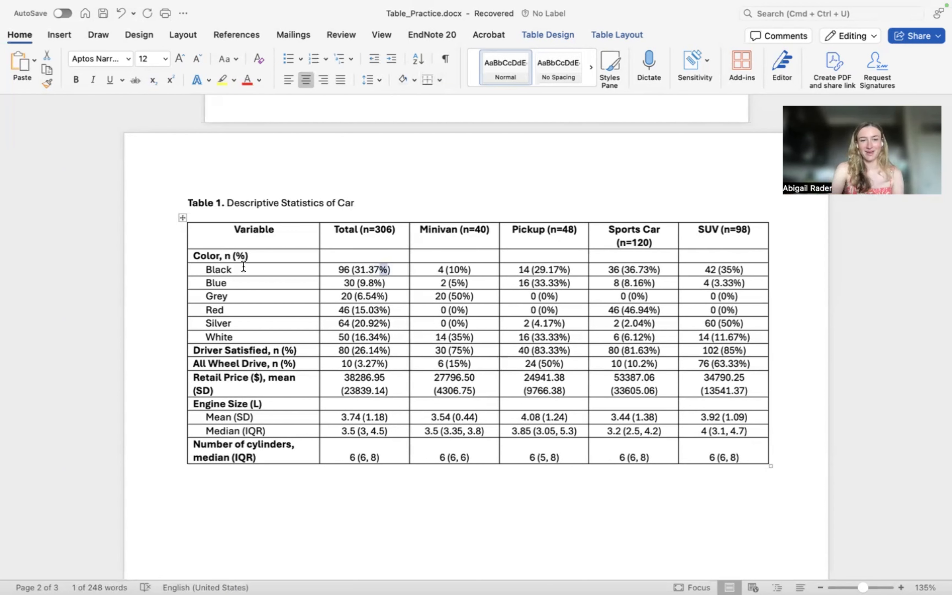
left_click_drag(248, 256, 223, 258)
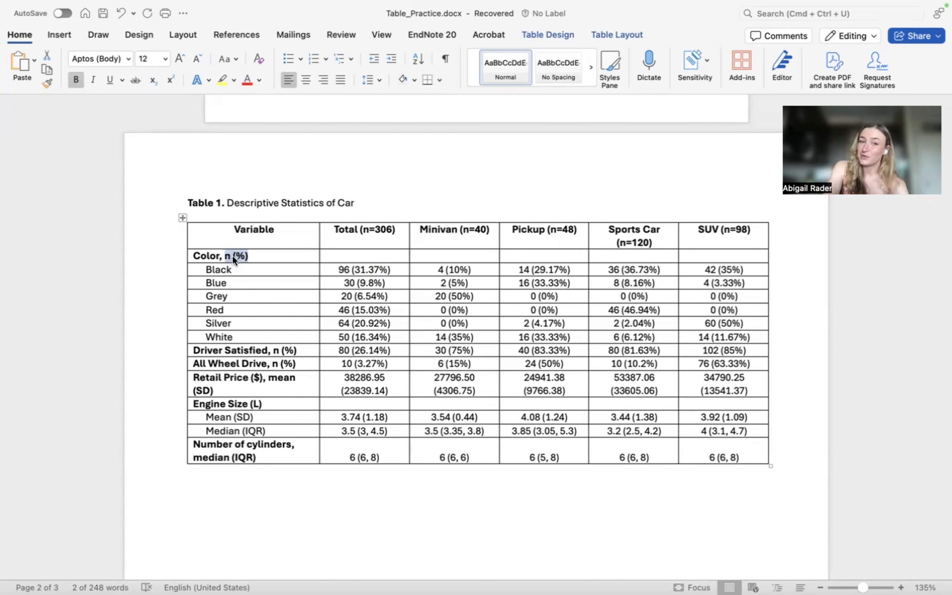
left_click(237, 256)
left_click_drag(237, 256, 235, 256)
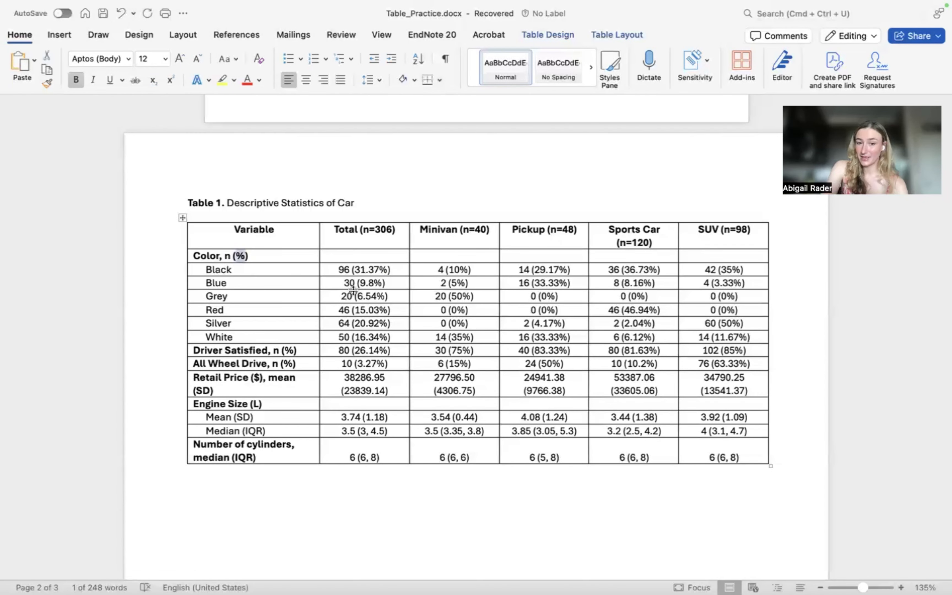
left_click_drag(380, 268, 354, 270)
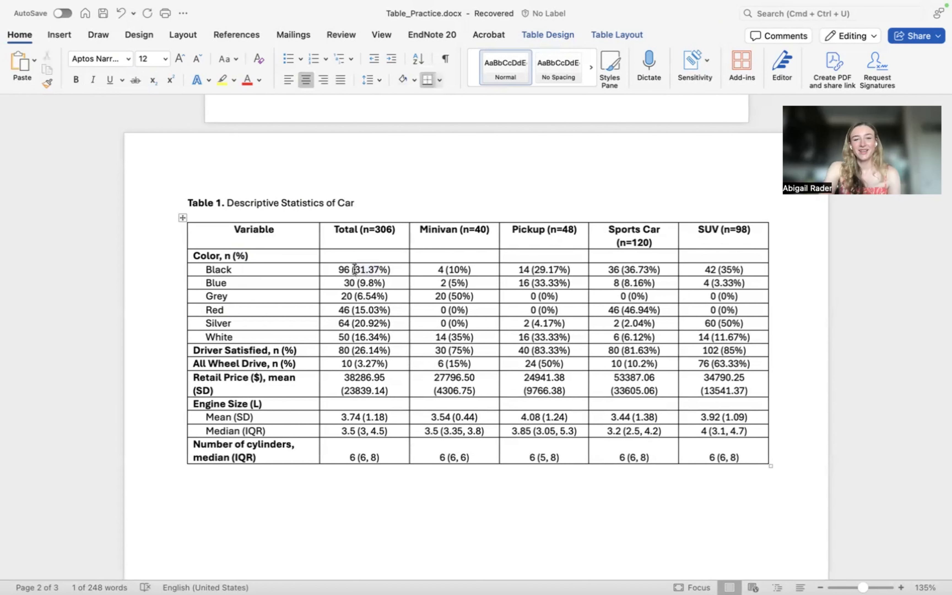
left_click(355, 269)
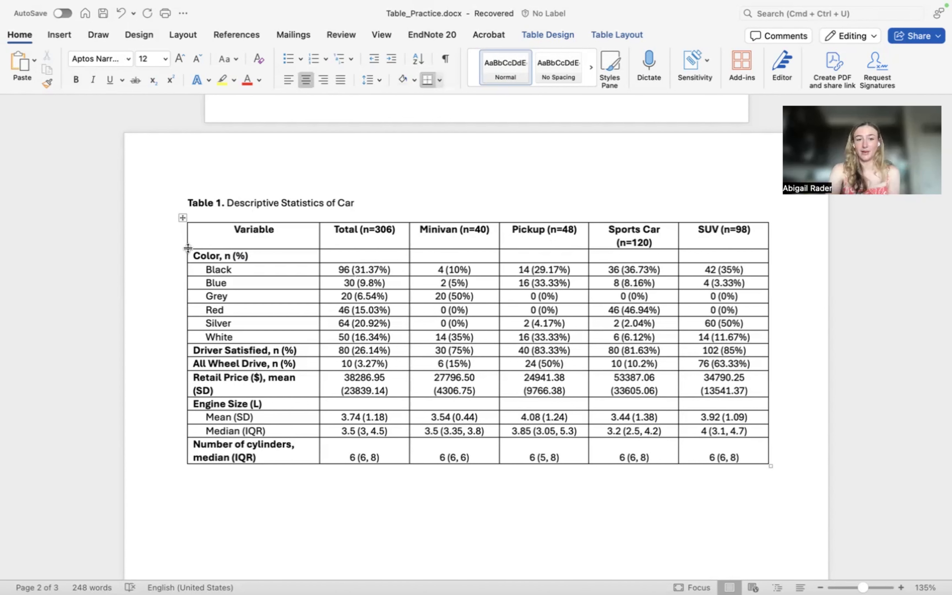
Left-align the Variable heading in Table 1's header row
left_click(238, 231)
key("Left")
key("BackSpace")
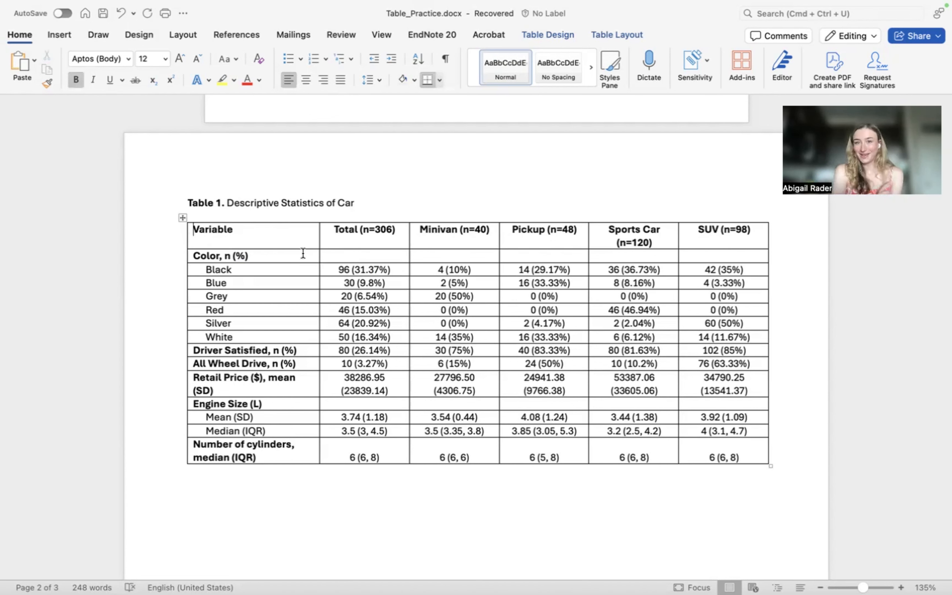
Remove all borders from the table body, from the Color row through the Number of cylinders row
left_click(553, 38)
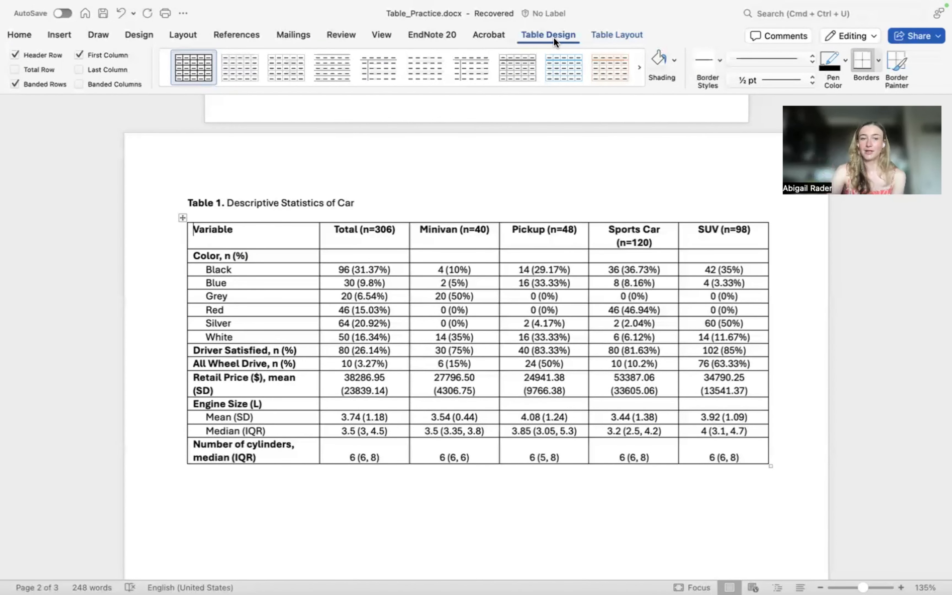
left_click_drag(209, 258, 721, 443)
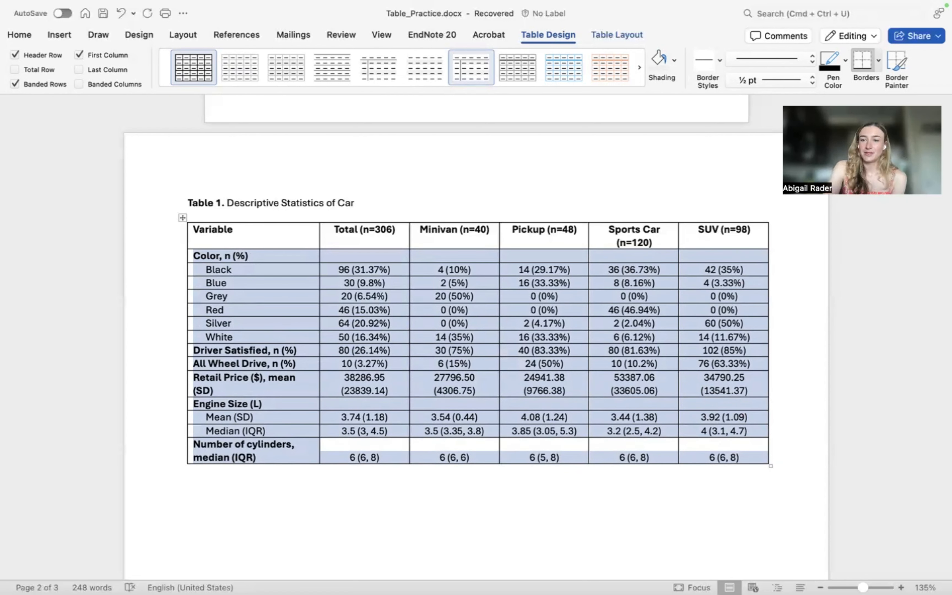
left_click(877, 59)
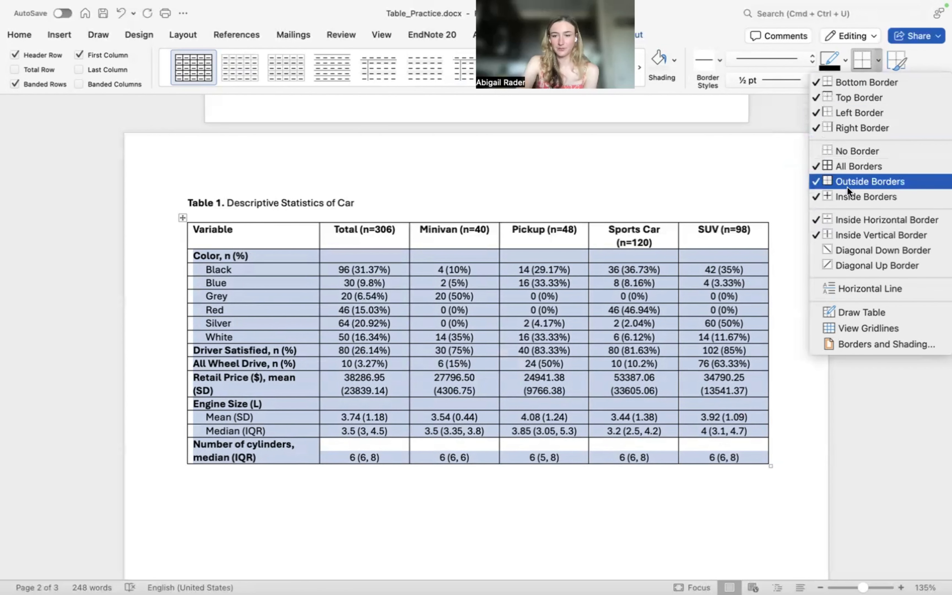
left_click(876, 155)
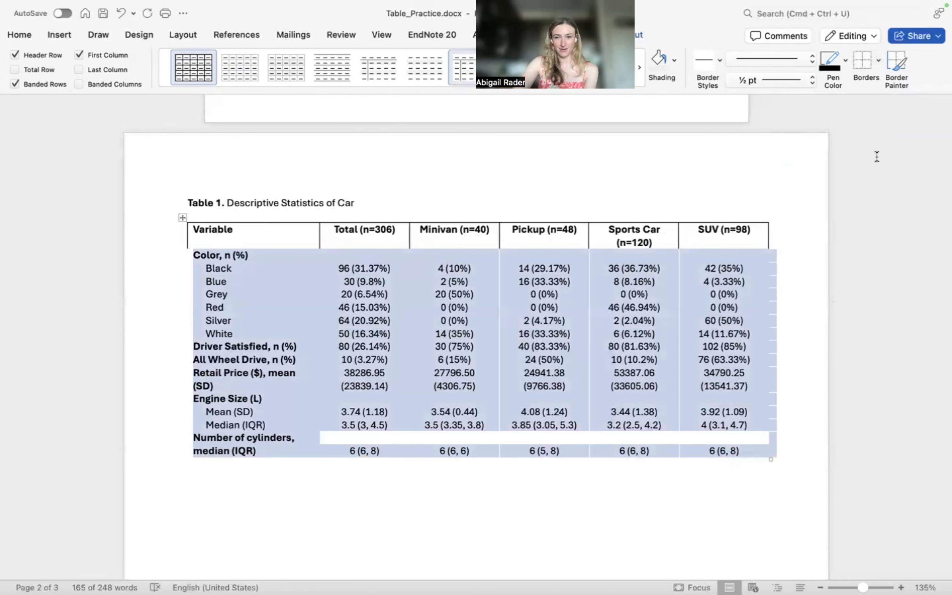
Remove the inside, right and left borders from Table 1's header row
left_click_drag(236, 232, 689, 230)
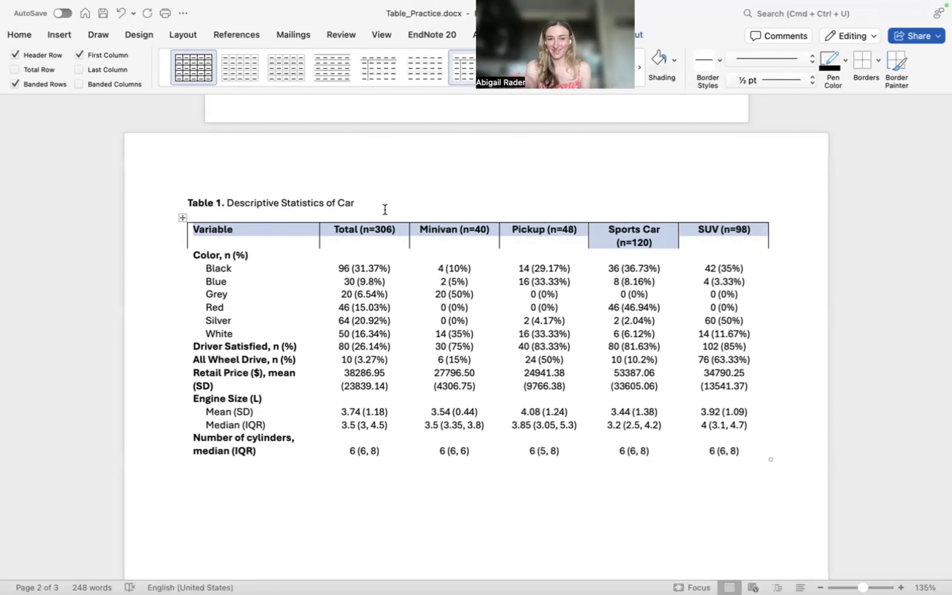
left_click_drag(283, 230, 725, 235)
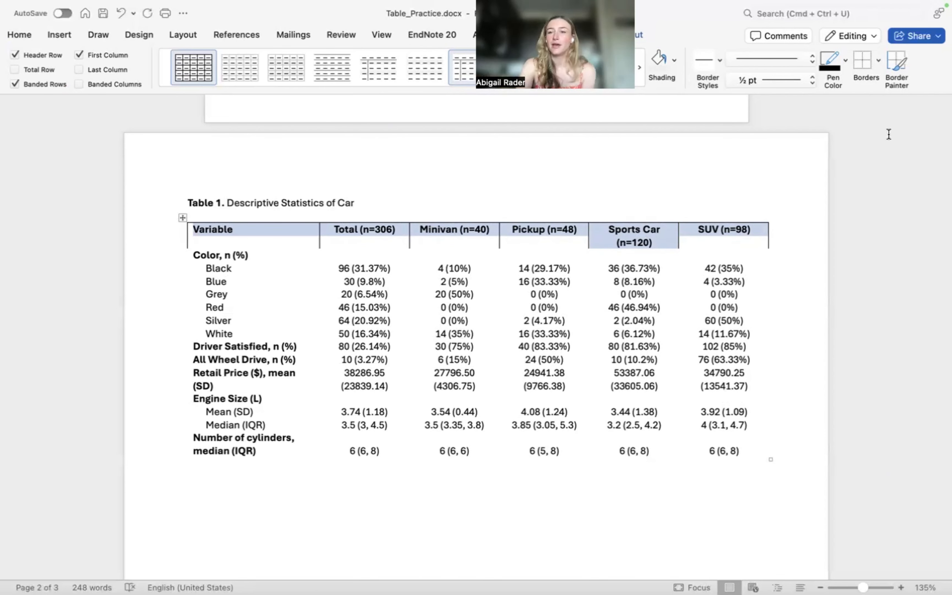
left_click(877, 59)
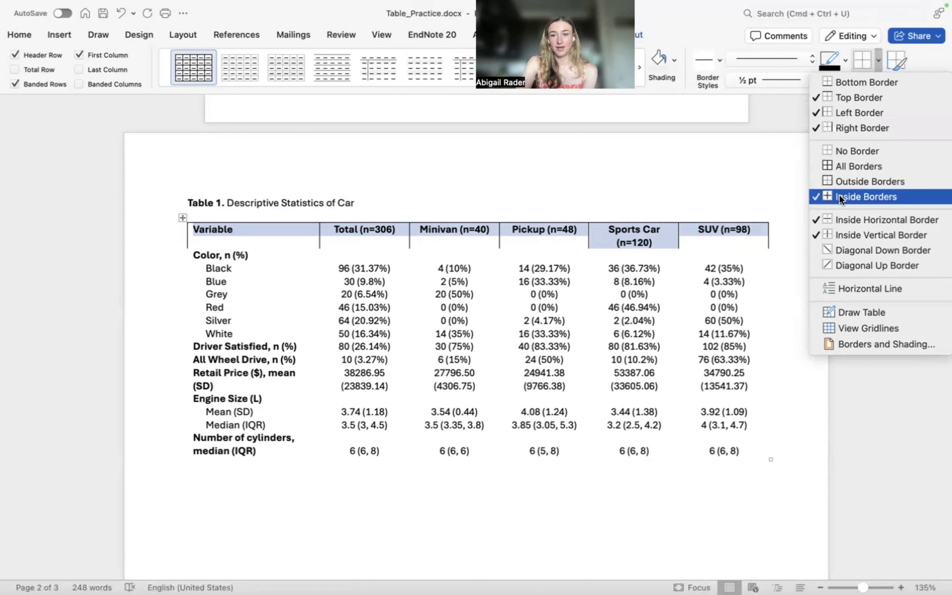
left_click(812, 197)
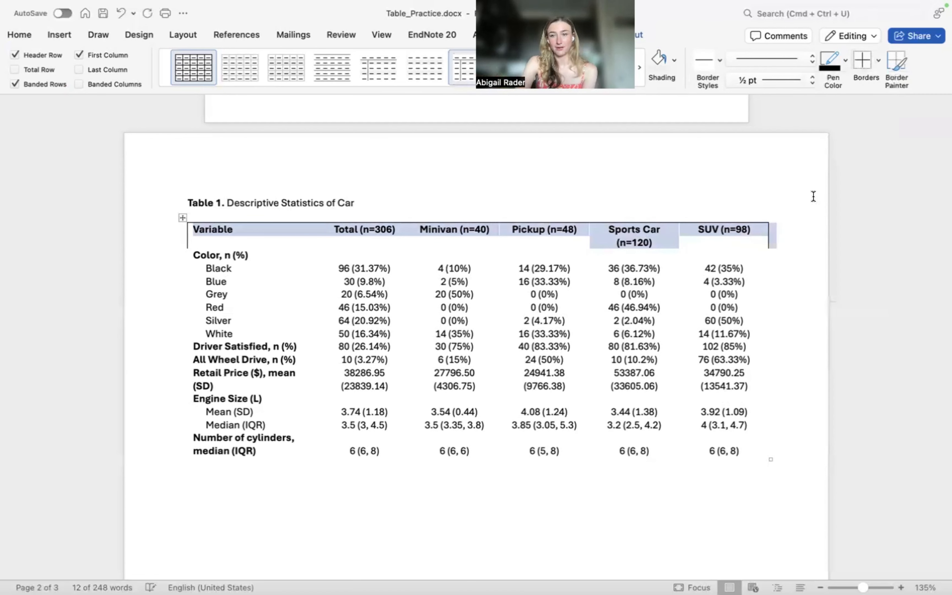
left_click(875, 58)
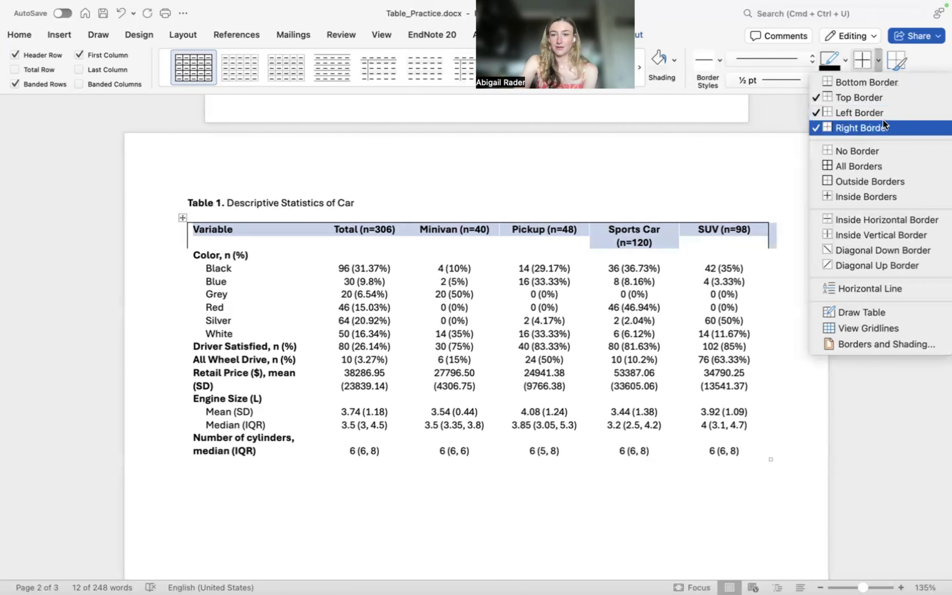
left_click(881, 122)
left_click(875, 59)
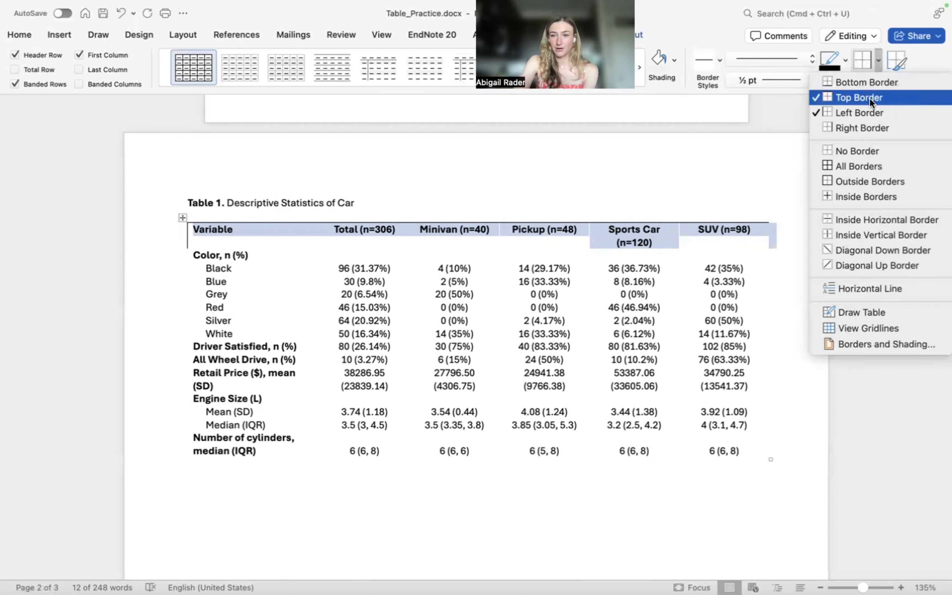
left_click(870, 112)
Add a bottom border beneath Table 1's header row
left_click(878, 51)
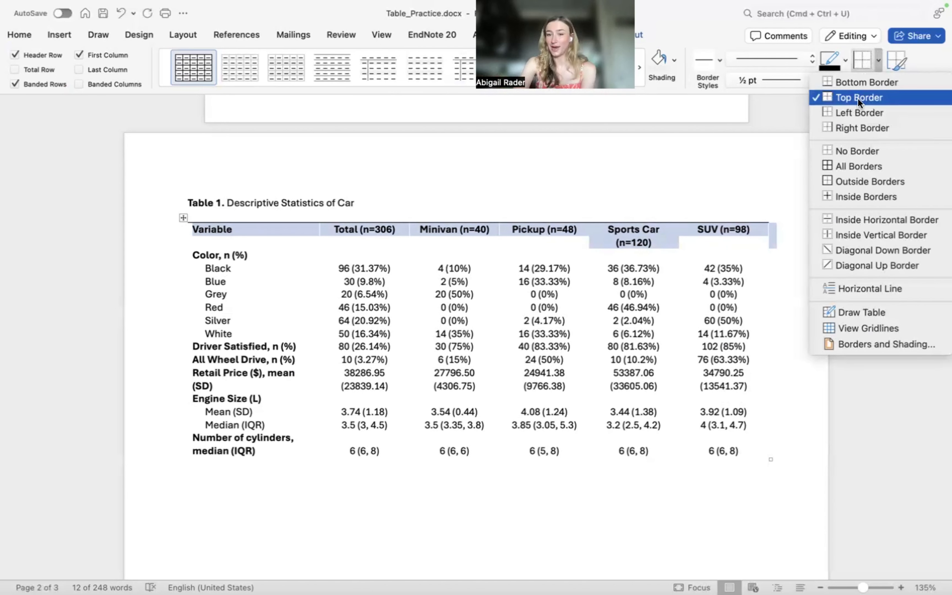
left_click(861, 81)
left_click(782, 307)
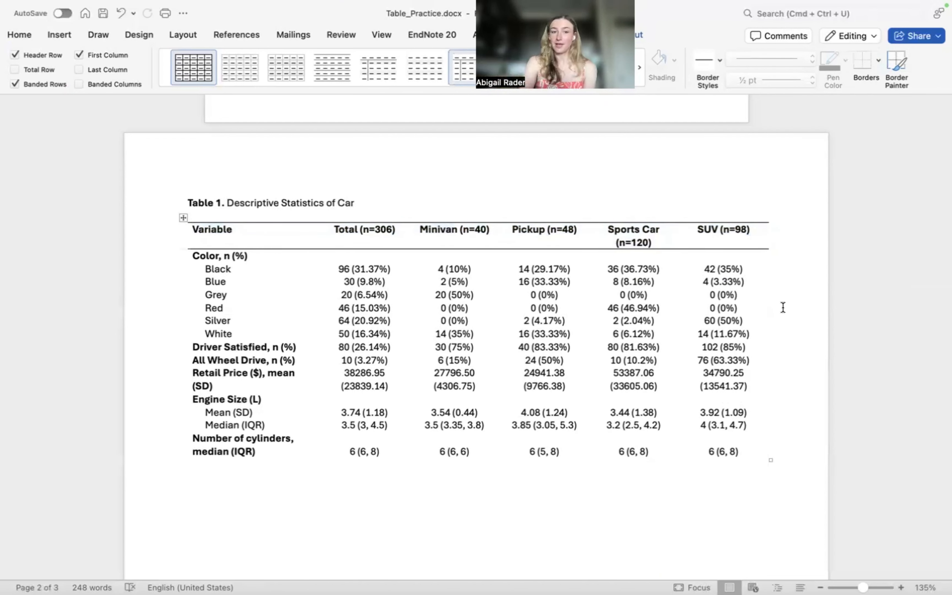
Choose the solid black 1 ½ pt border style for Table 1's header row
left_click_drag(272, 242, 731, 227)
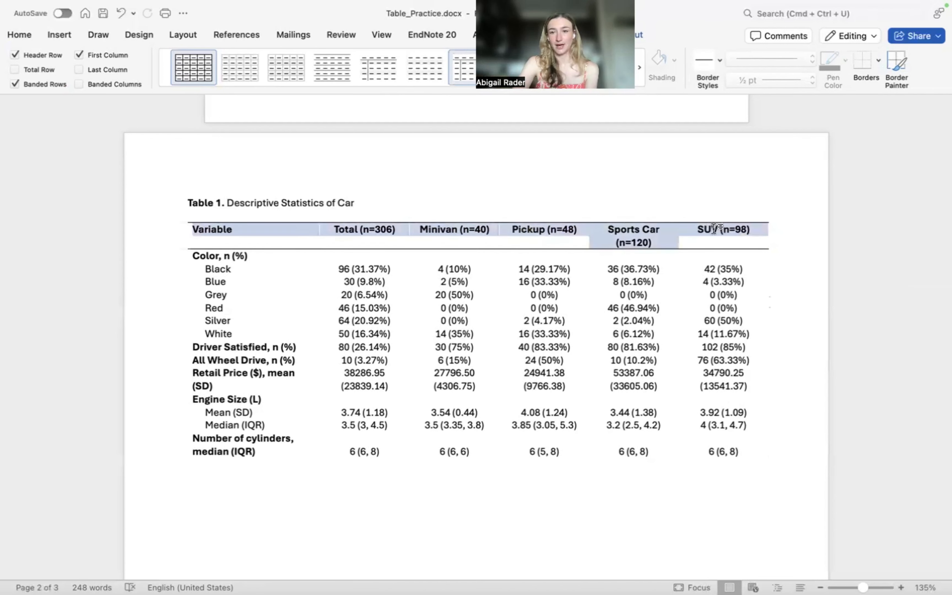
left_click(716, 61)
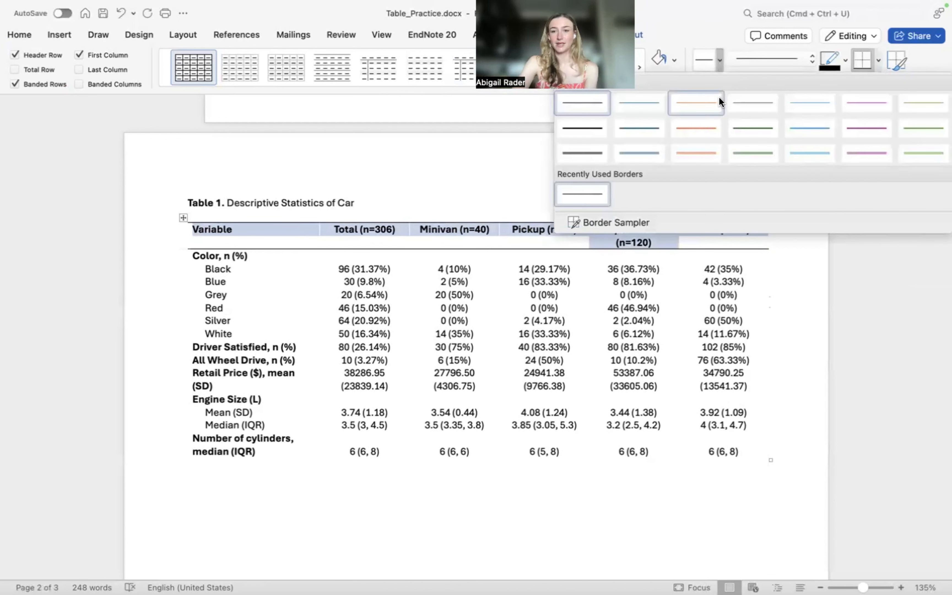
left_click(589, 130)
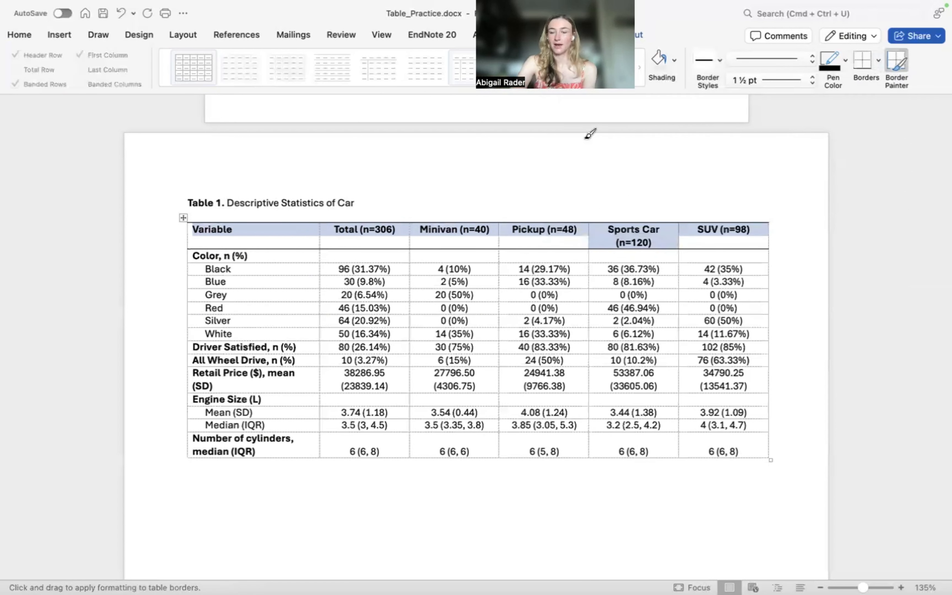
Try to apply the 1 ½ pt line as the header row's bottom and top borders
left_click(875, 64)
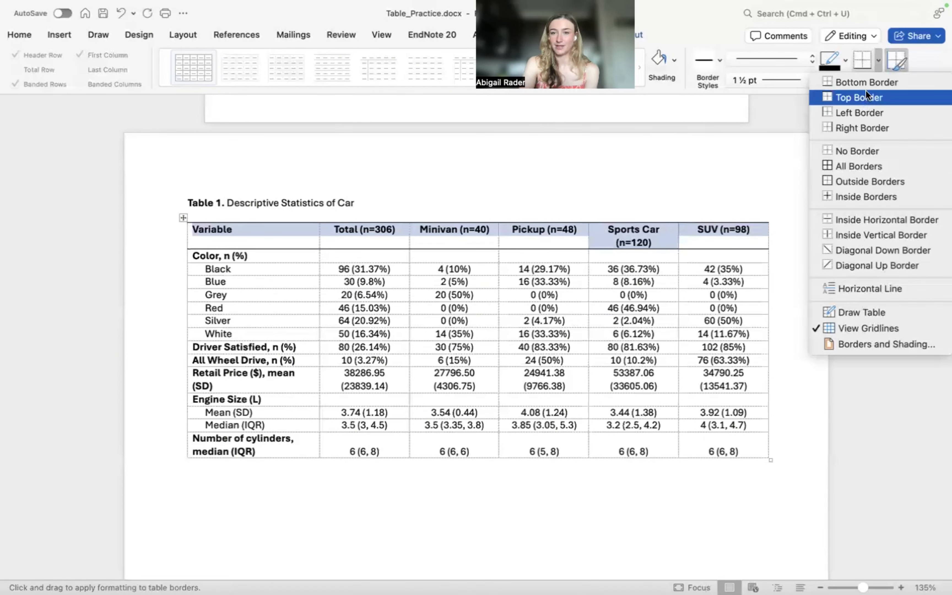
left_click(864, 83)
left_click(877, 63)
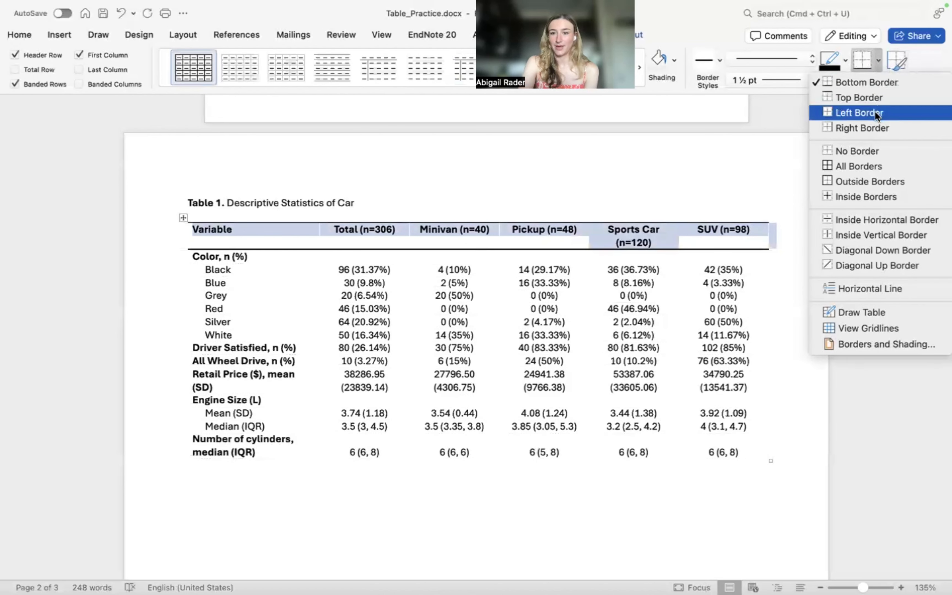
left_click(875, 98)
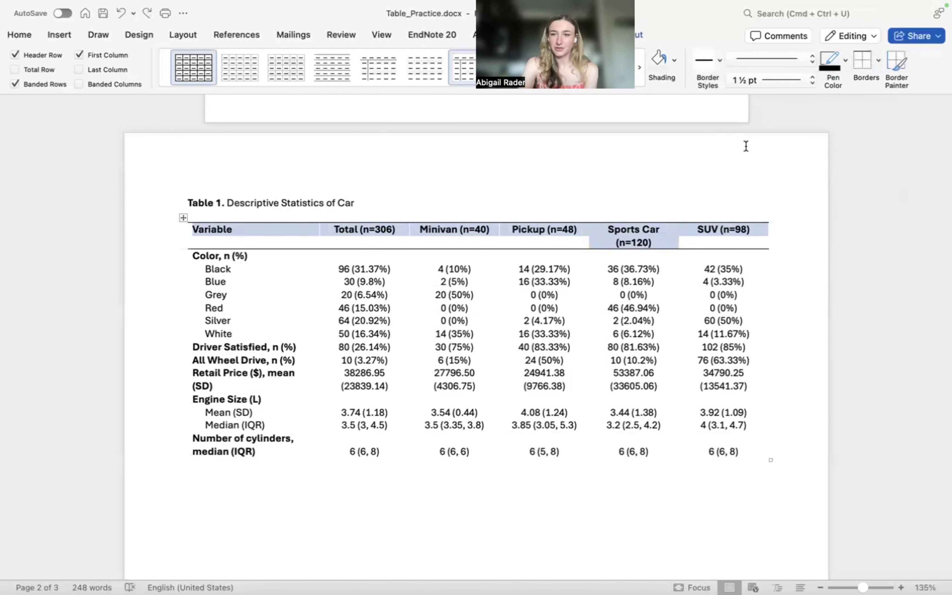
Paint the 1 ½ pt black border along the top and bottom edges of Table 1's header row with the Border Painter
left_click(703, 59)
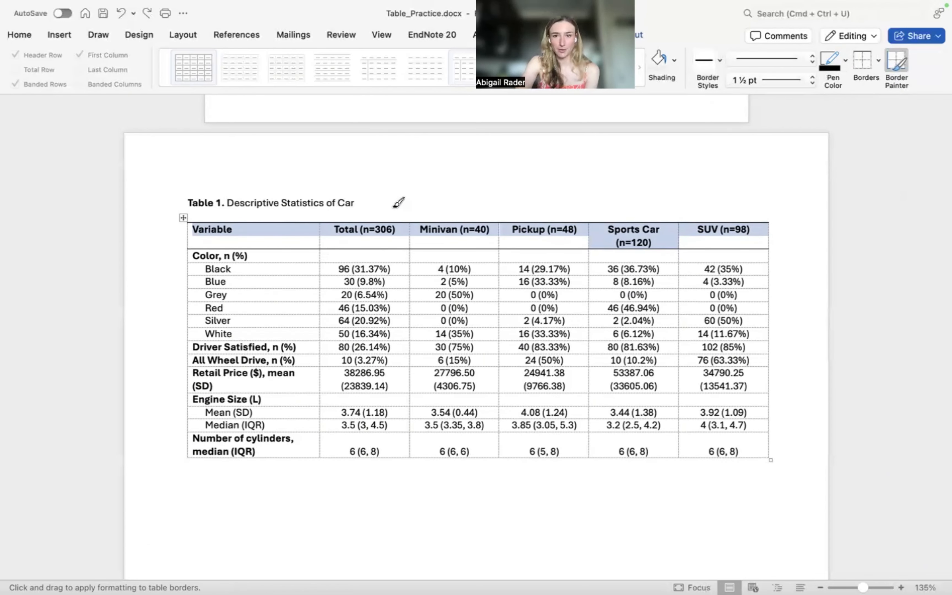
mouse_move(298, 216)
left_mouse_down()
mouse_move(610, 209)
mouse_move(703, 217)
left_mouse_up()
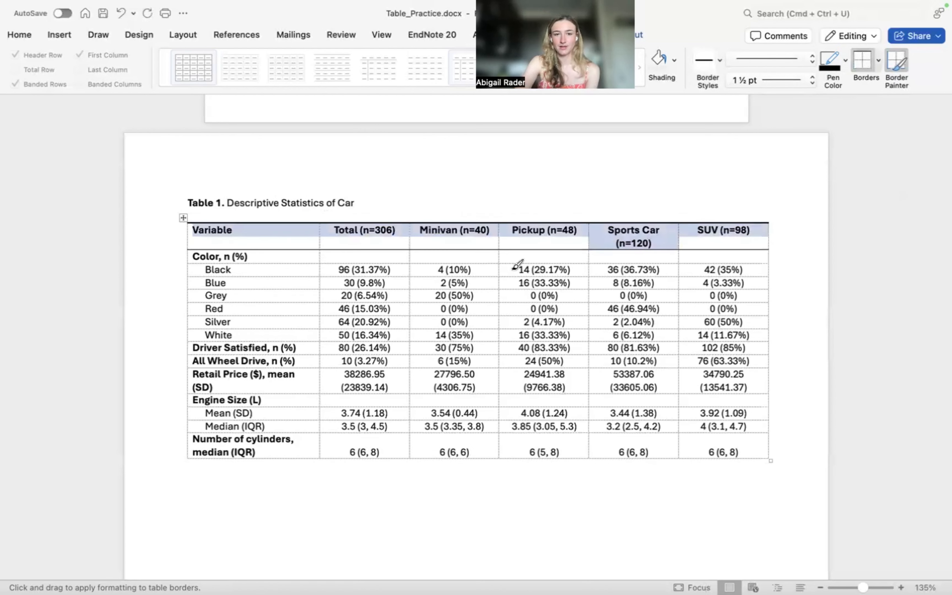
left_click_drag(212, 249, 704, 246)
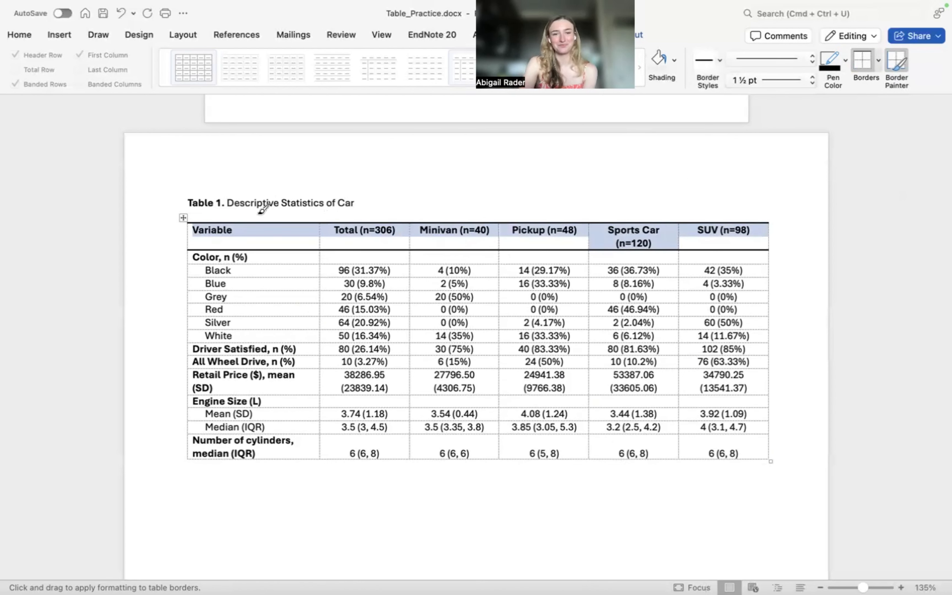
left_click(279, 202)
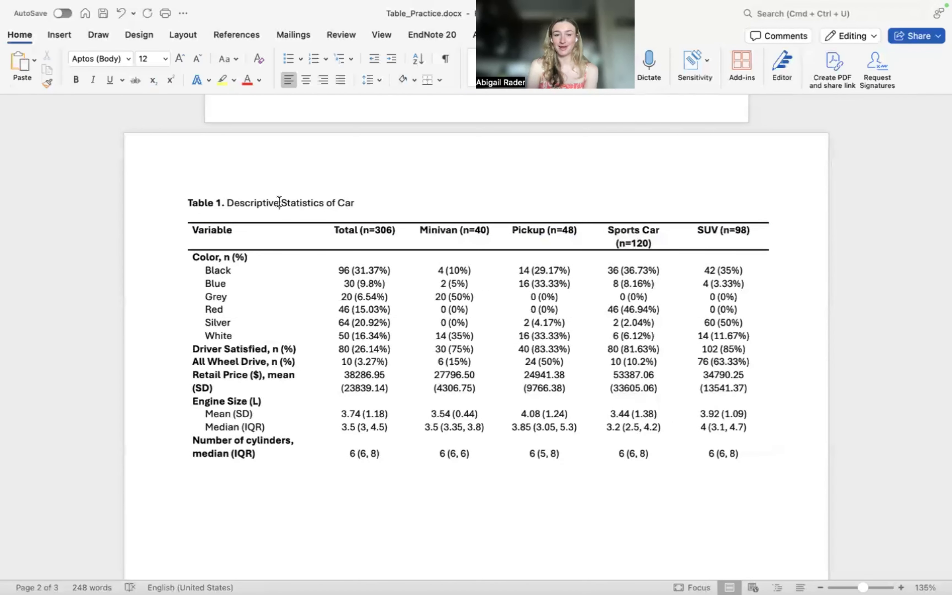